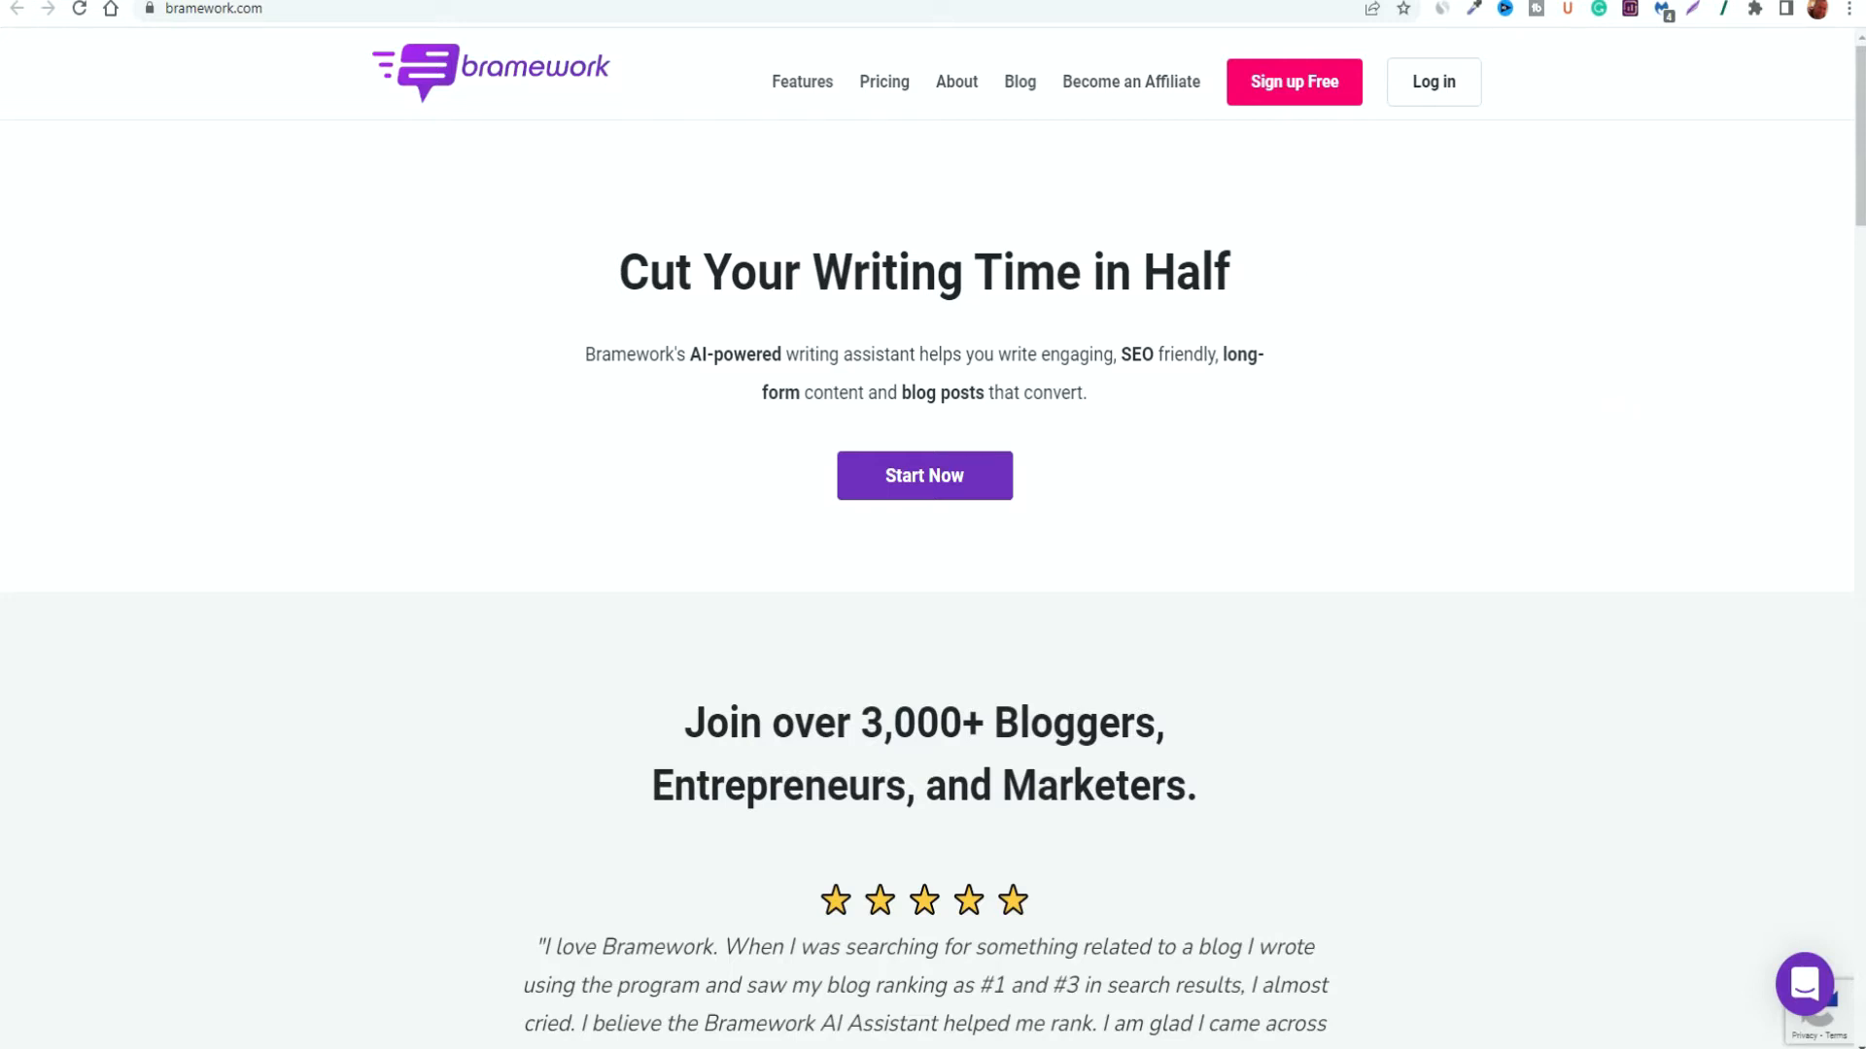
# Switch to the nichesss.com home page and review its AI tools overview and long-form editor section
pyautogui.click(564, 0)
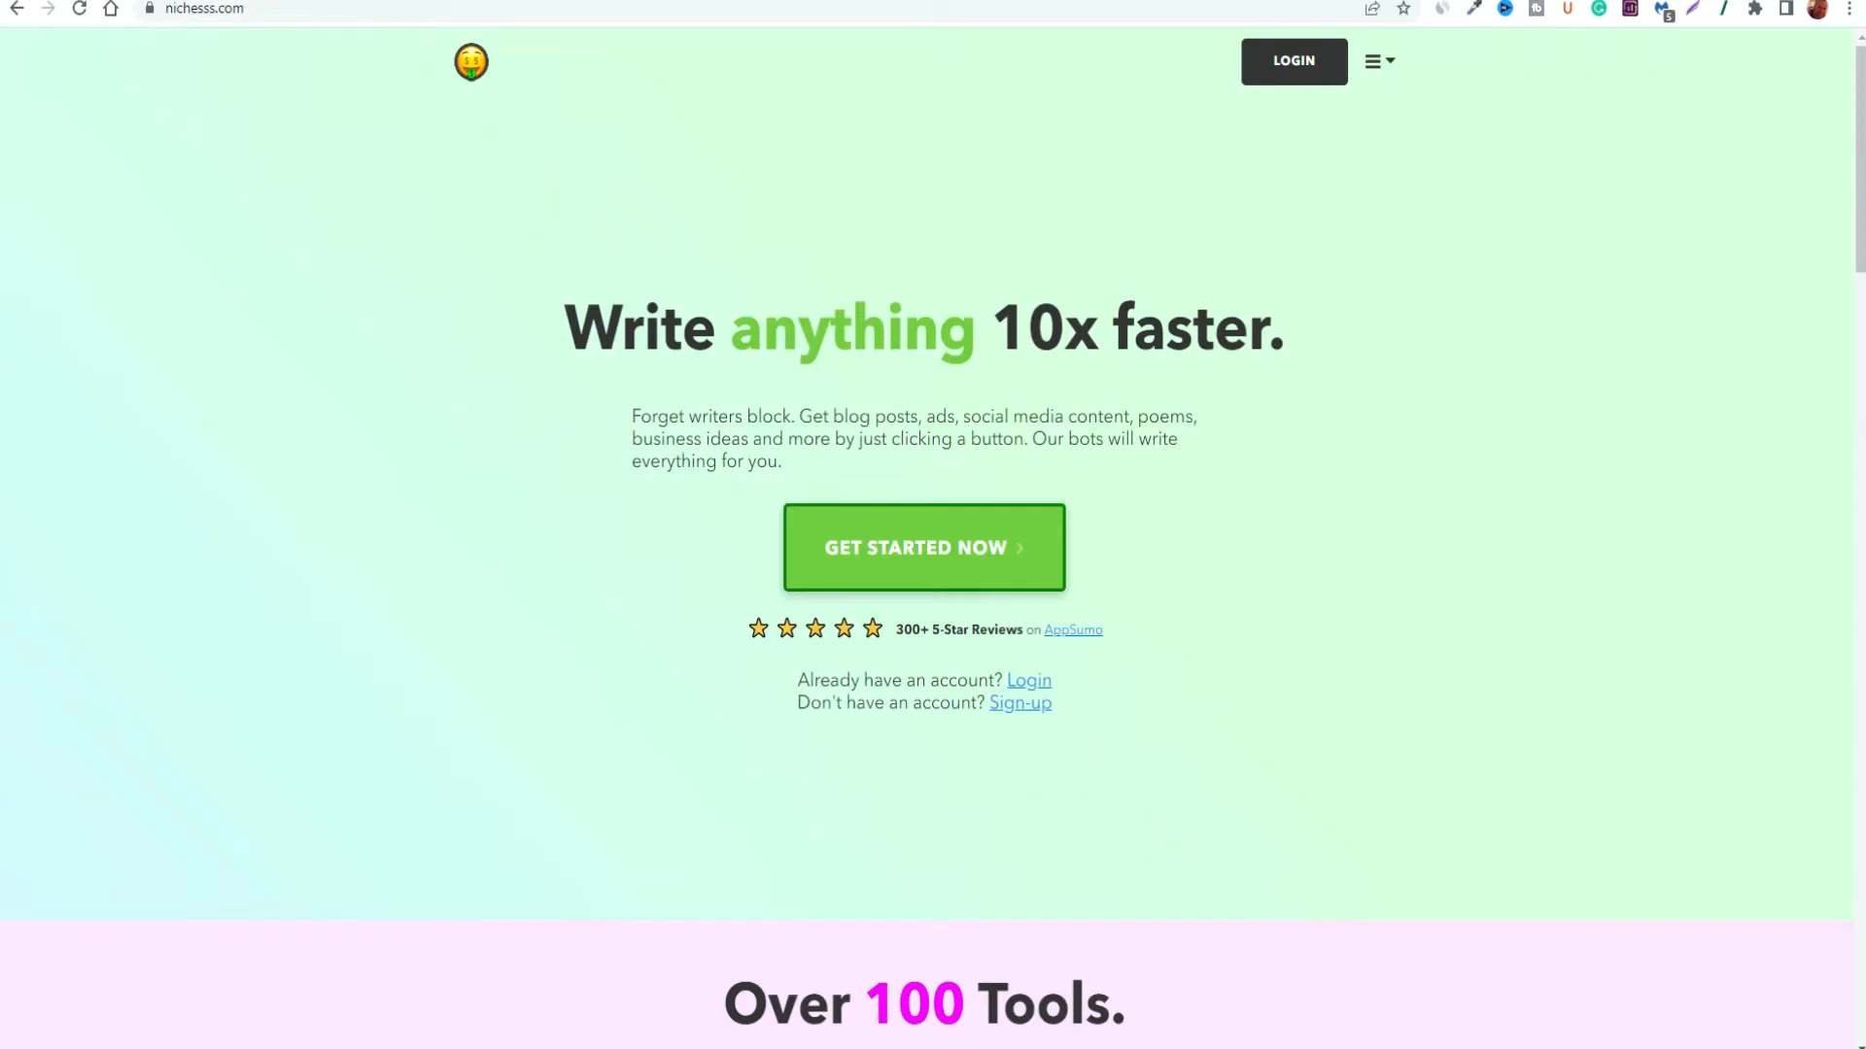
pyautogui.scroll(-10, 488, 334)
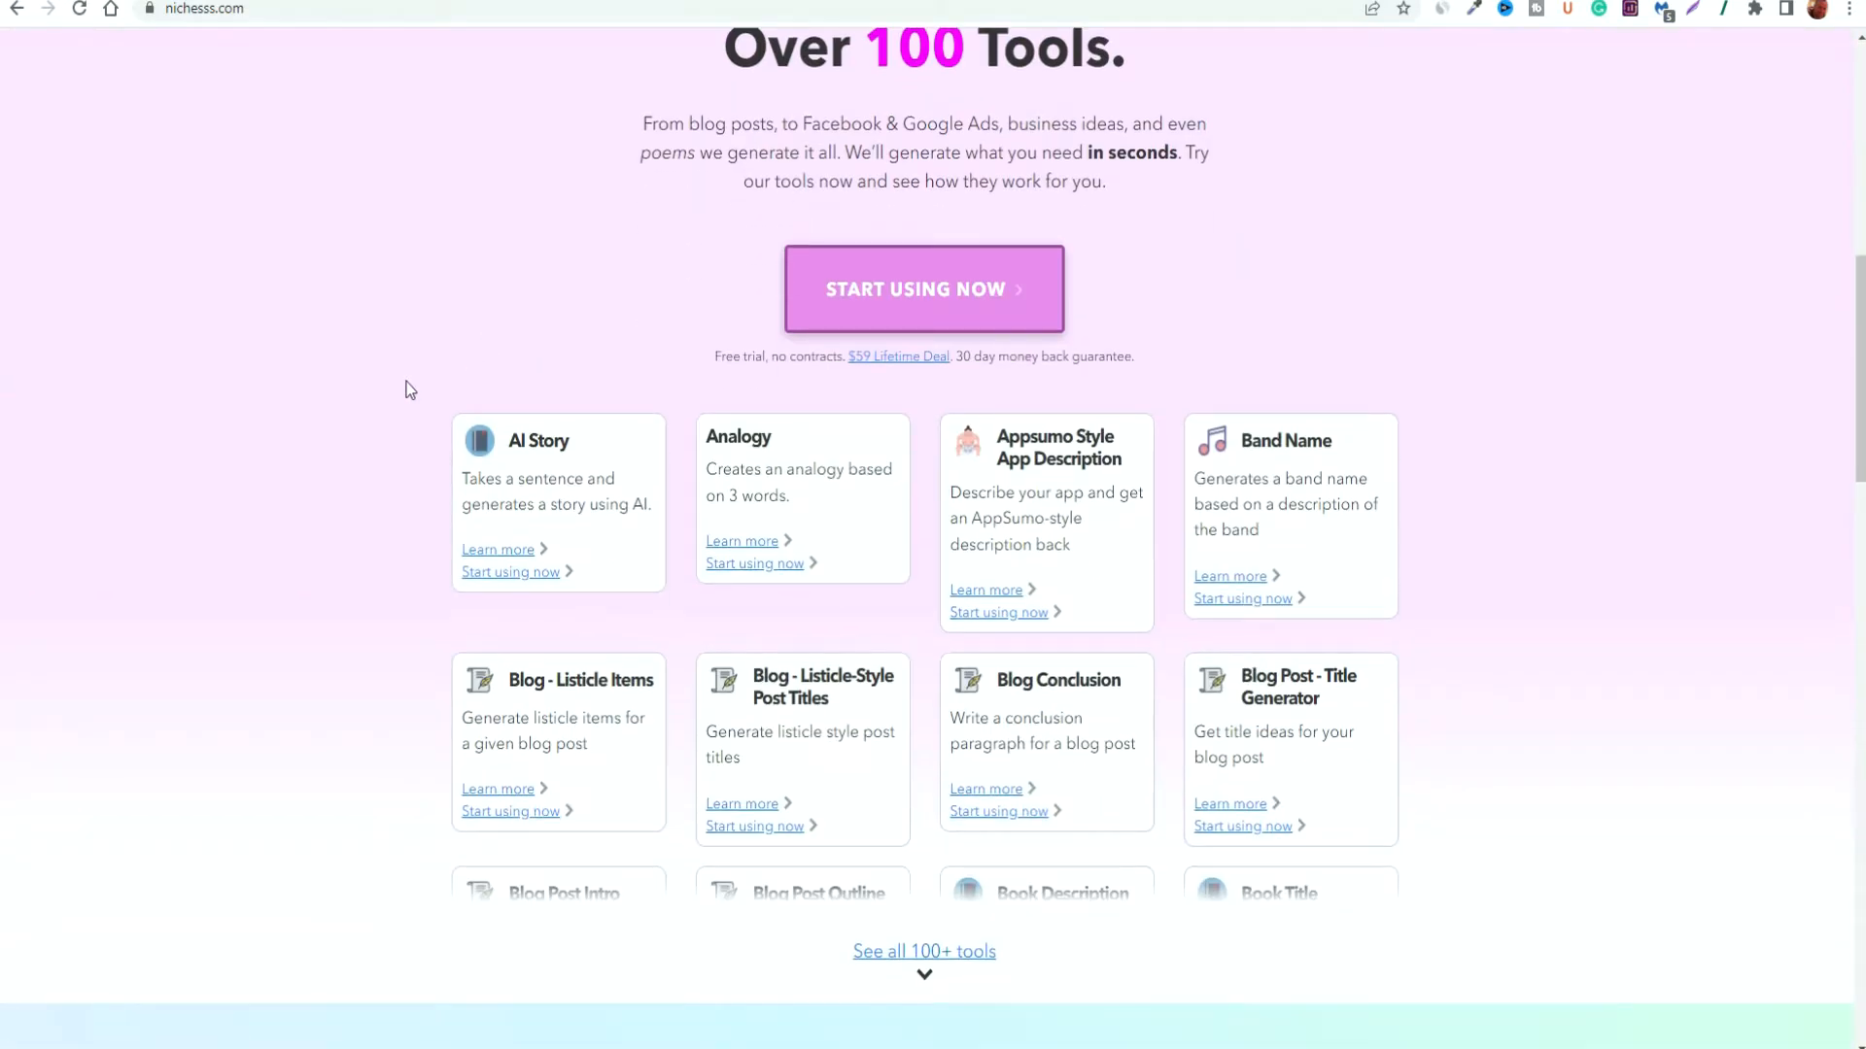
pyautogui.scroll(5, 407, 382)
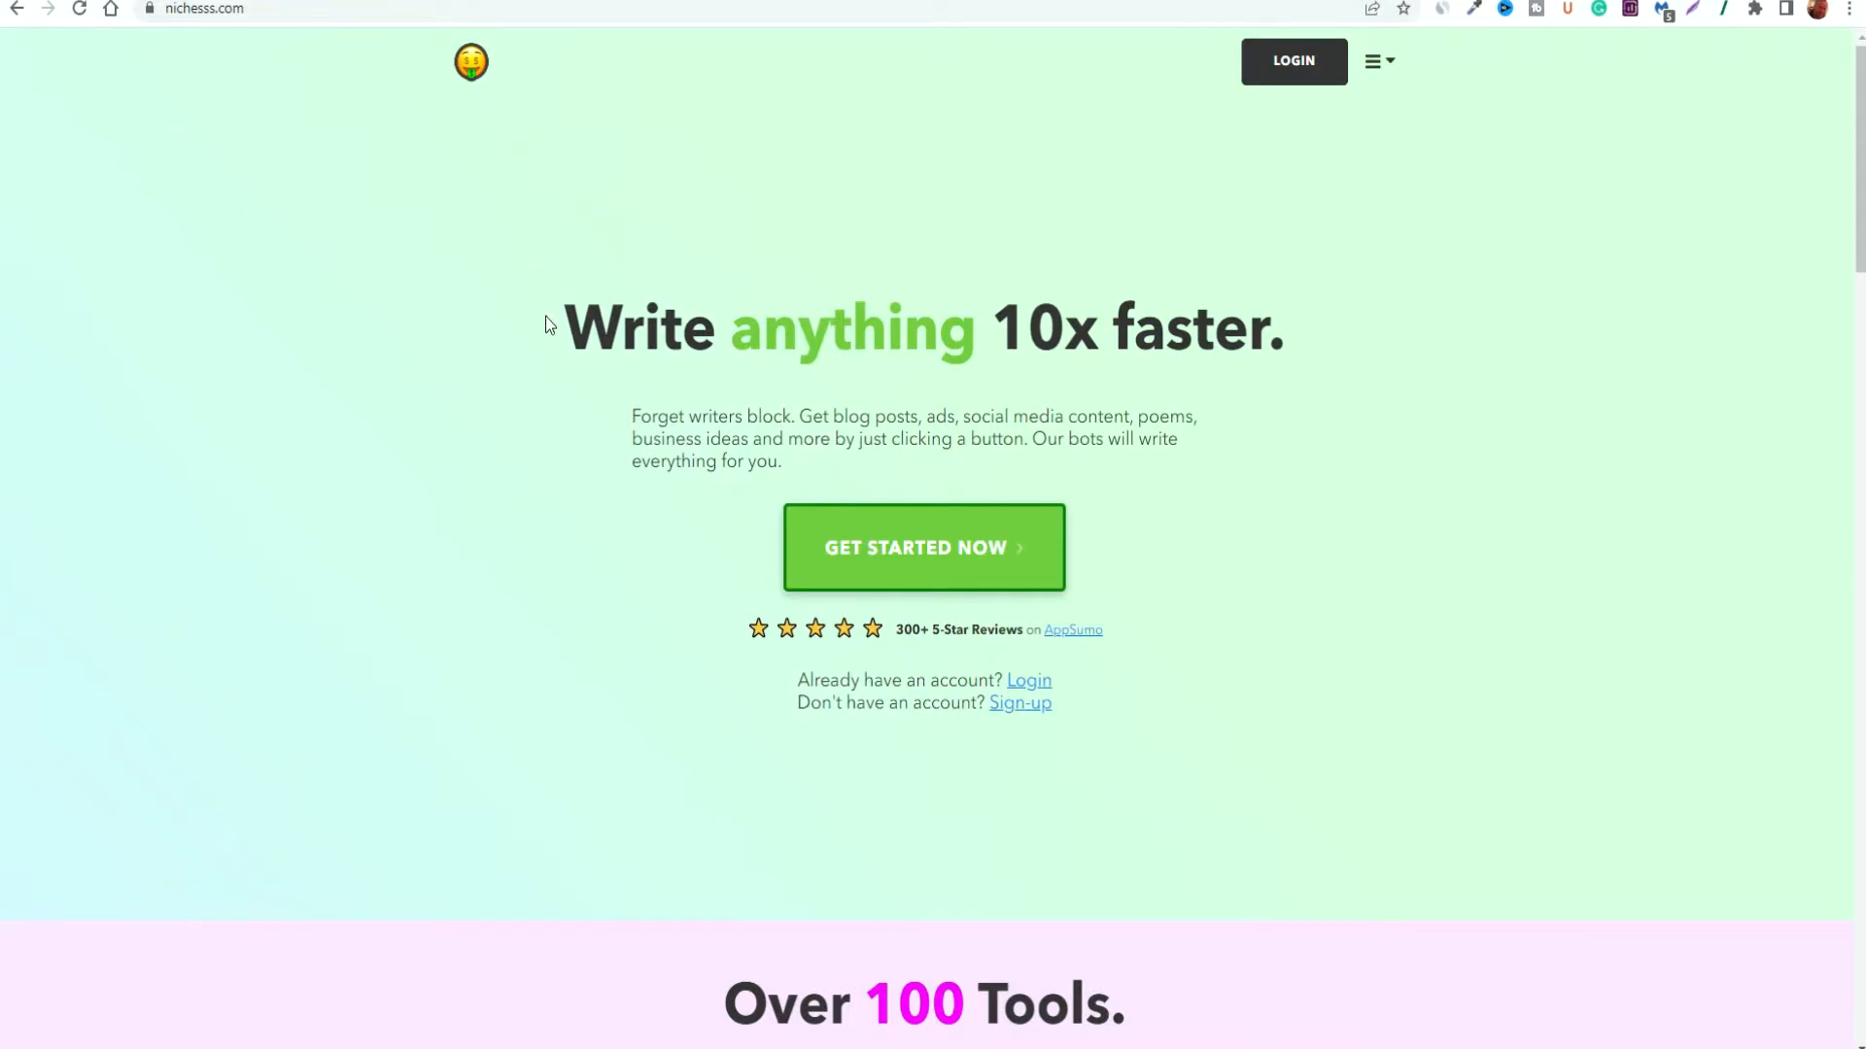
pyautogui.scroll(-10, 504, 333)
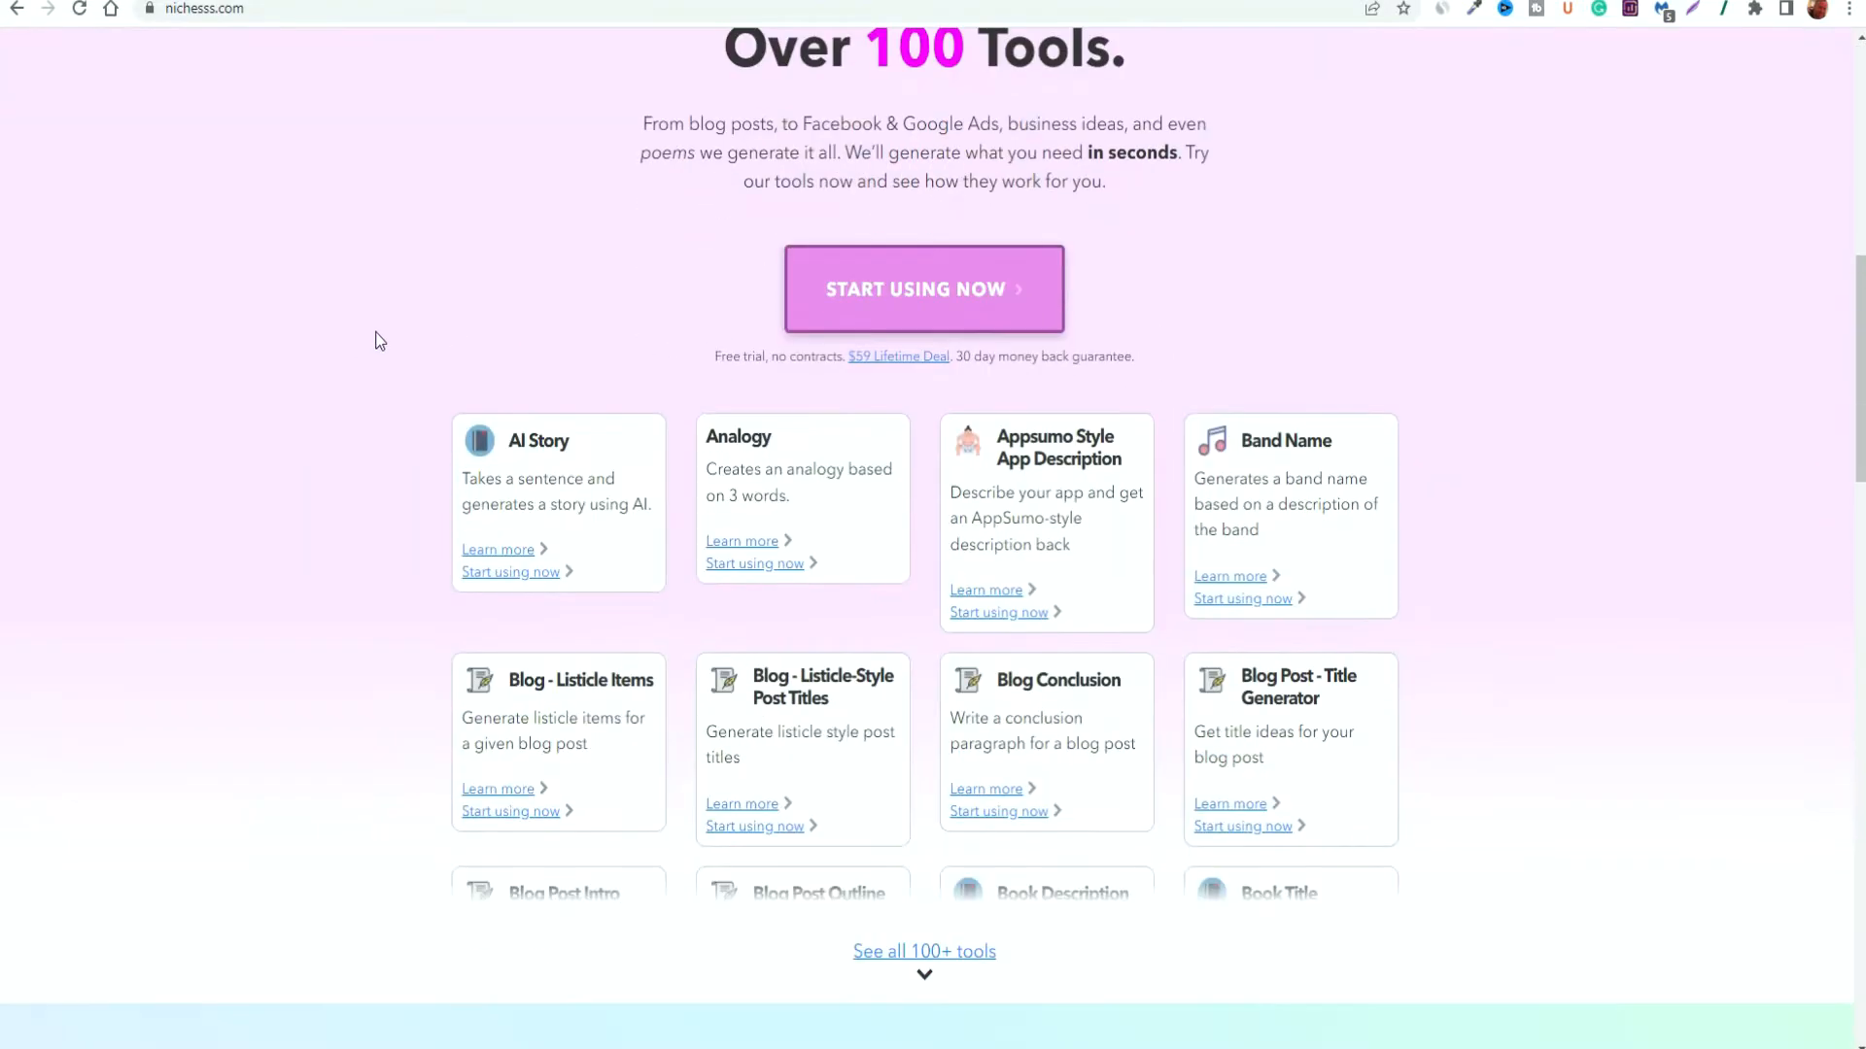
pyautogui.scroll(-2, 348, 340)
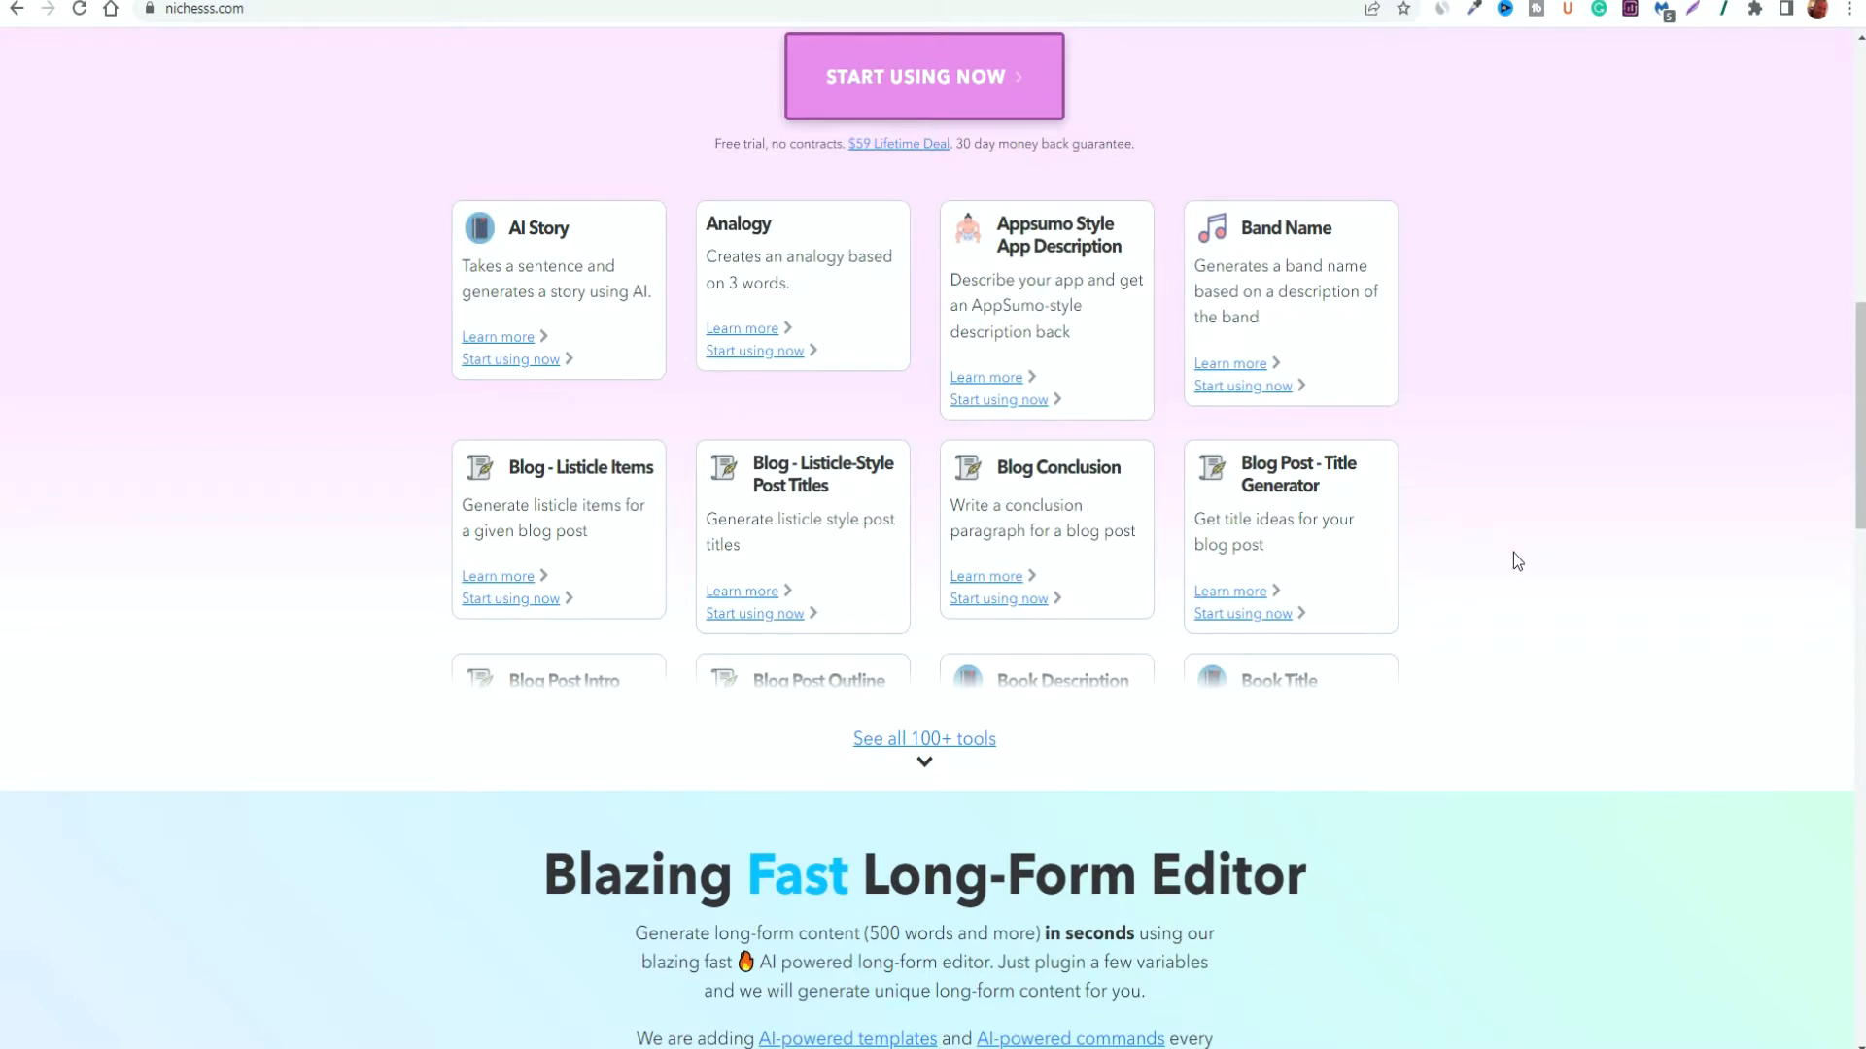
pyautogui.scroll(-1, 1506, 556)
pyautogui.scroll(-7, 1612, 612)
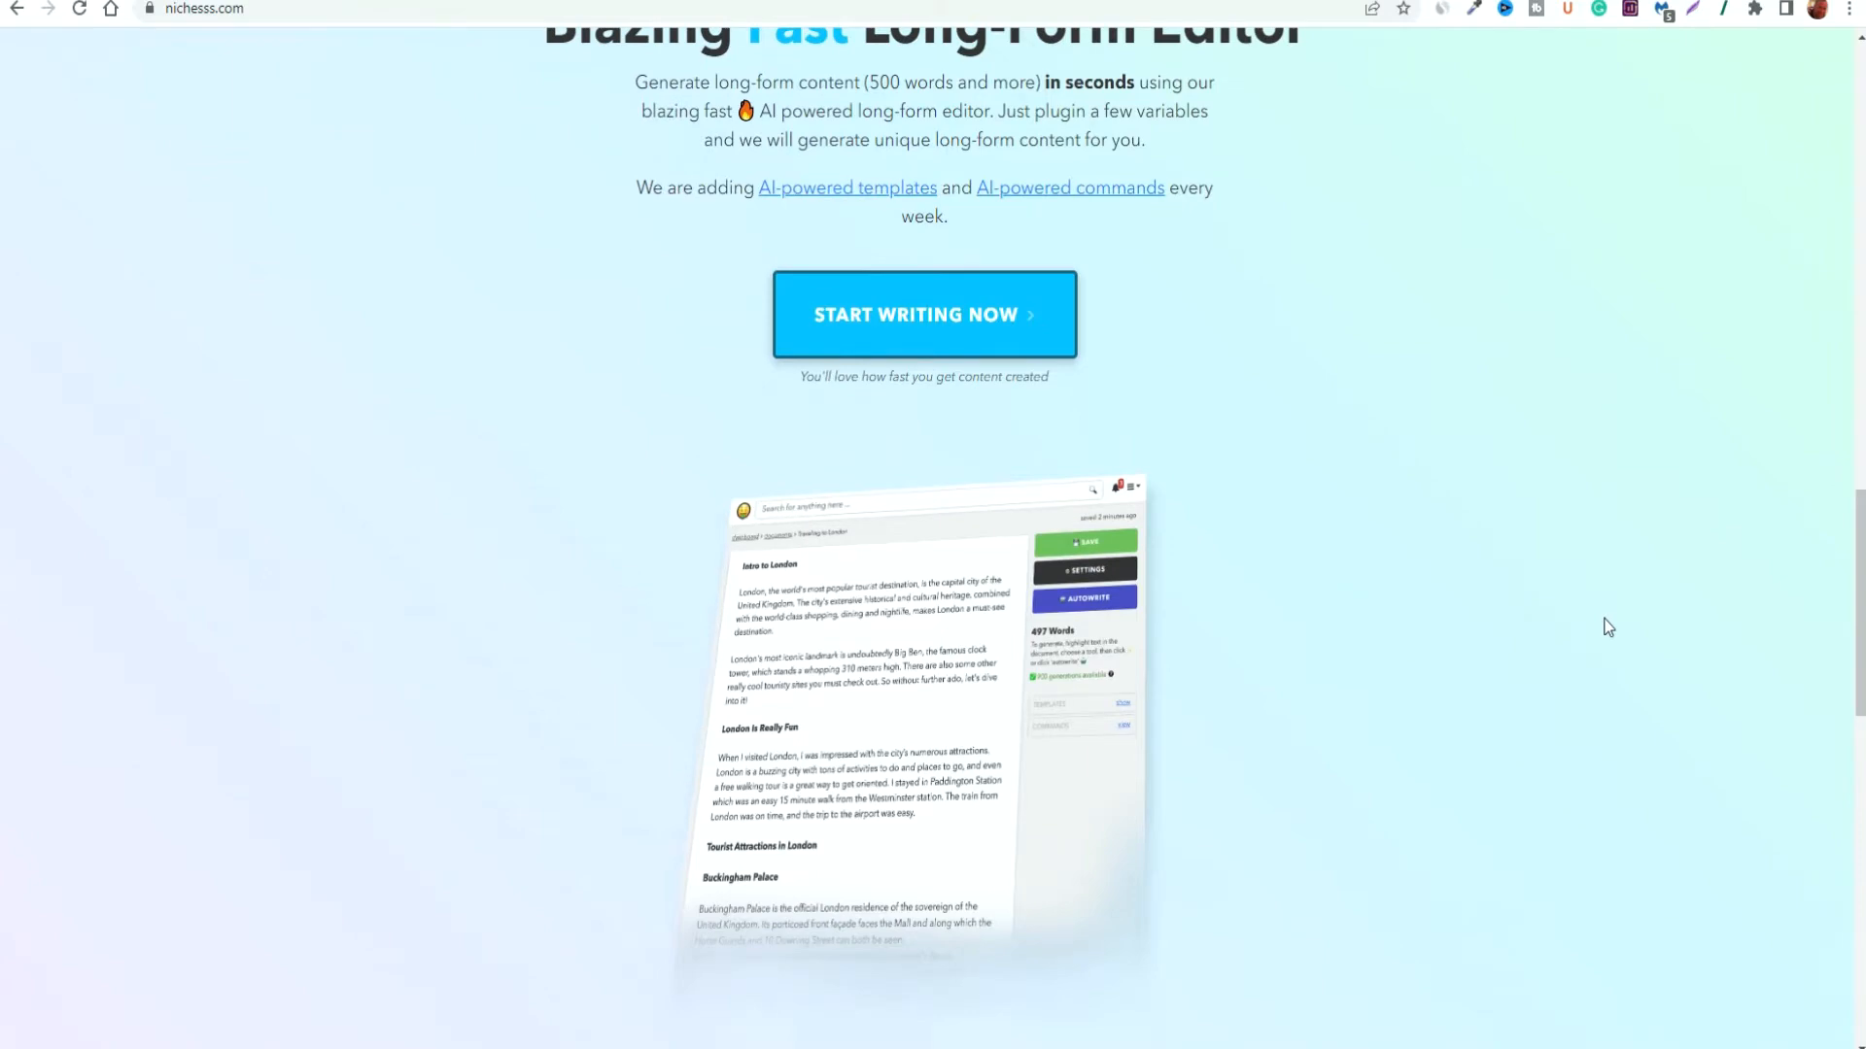
pyautogui.scroll(-8, 1608, 627)
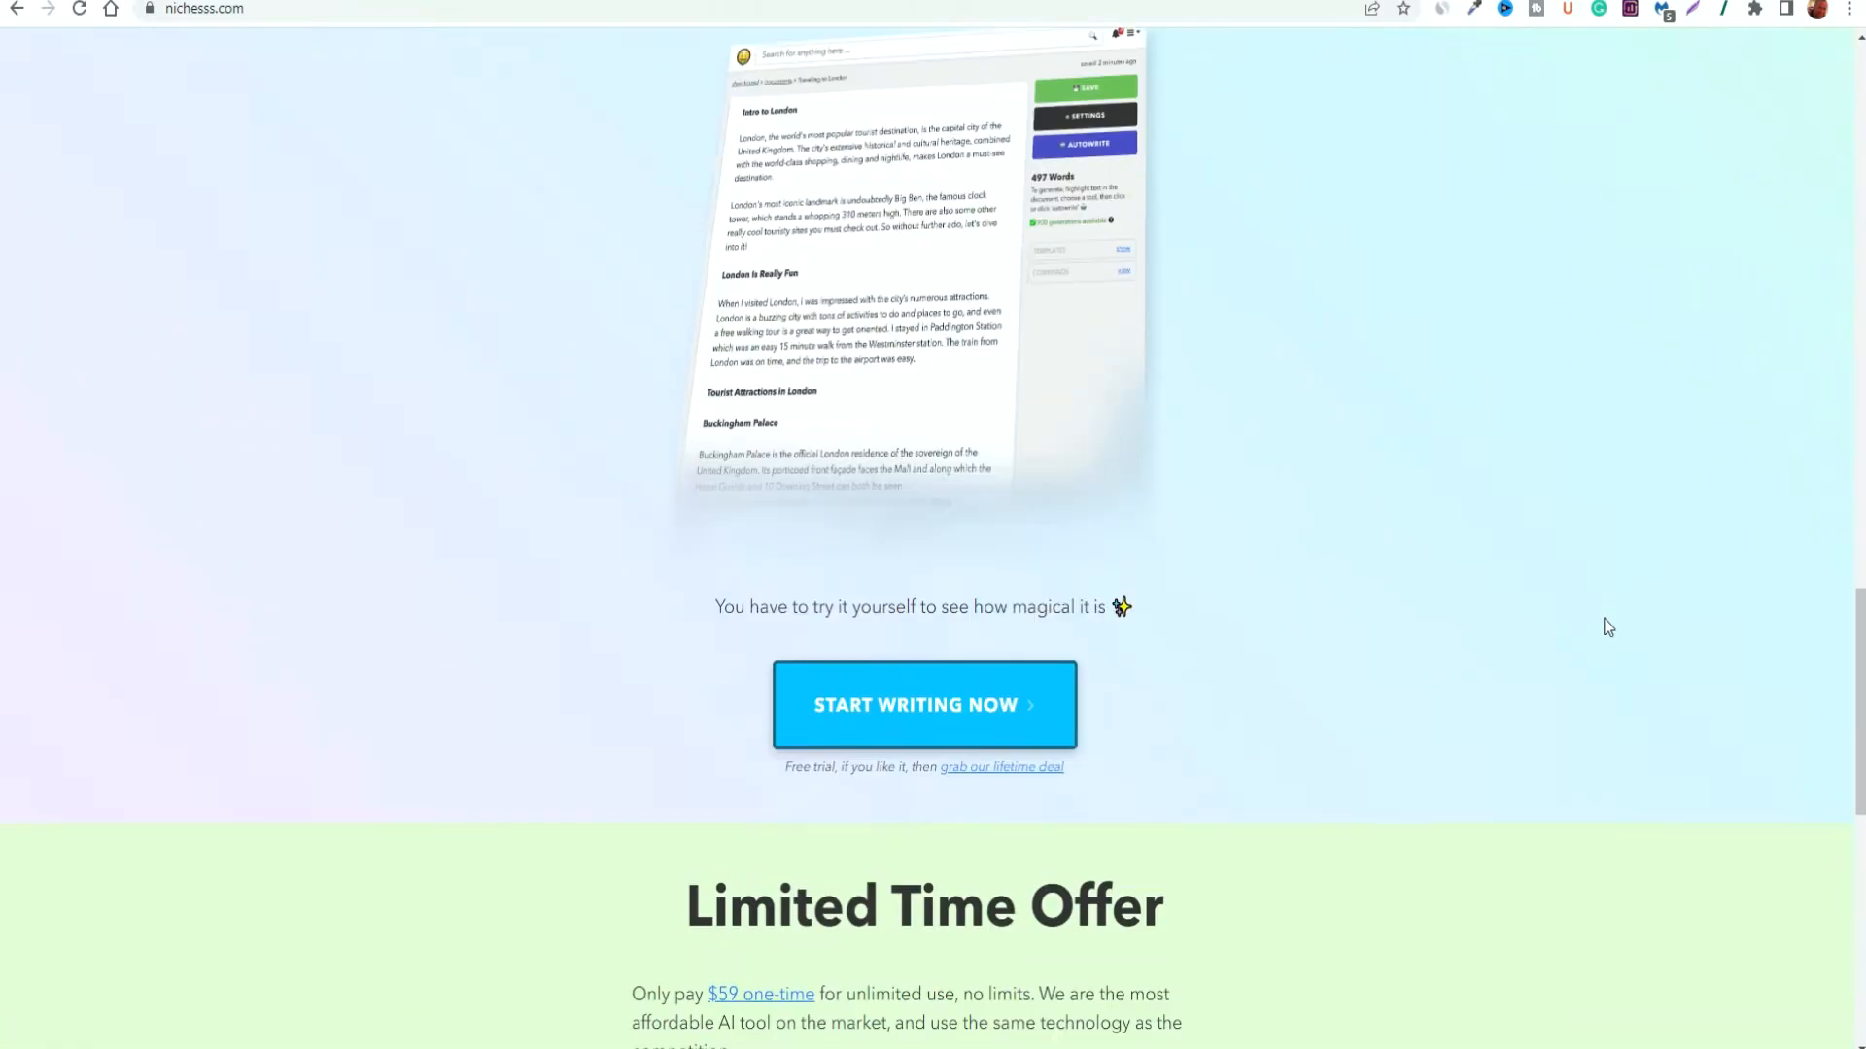
# Examine the Limited Time Offer section on the nichesss home page
pyautogui.hotkey('ctrl', 'Tab')
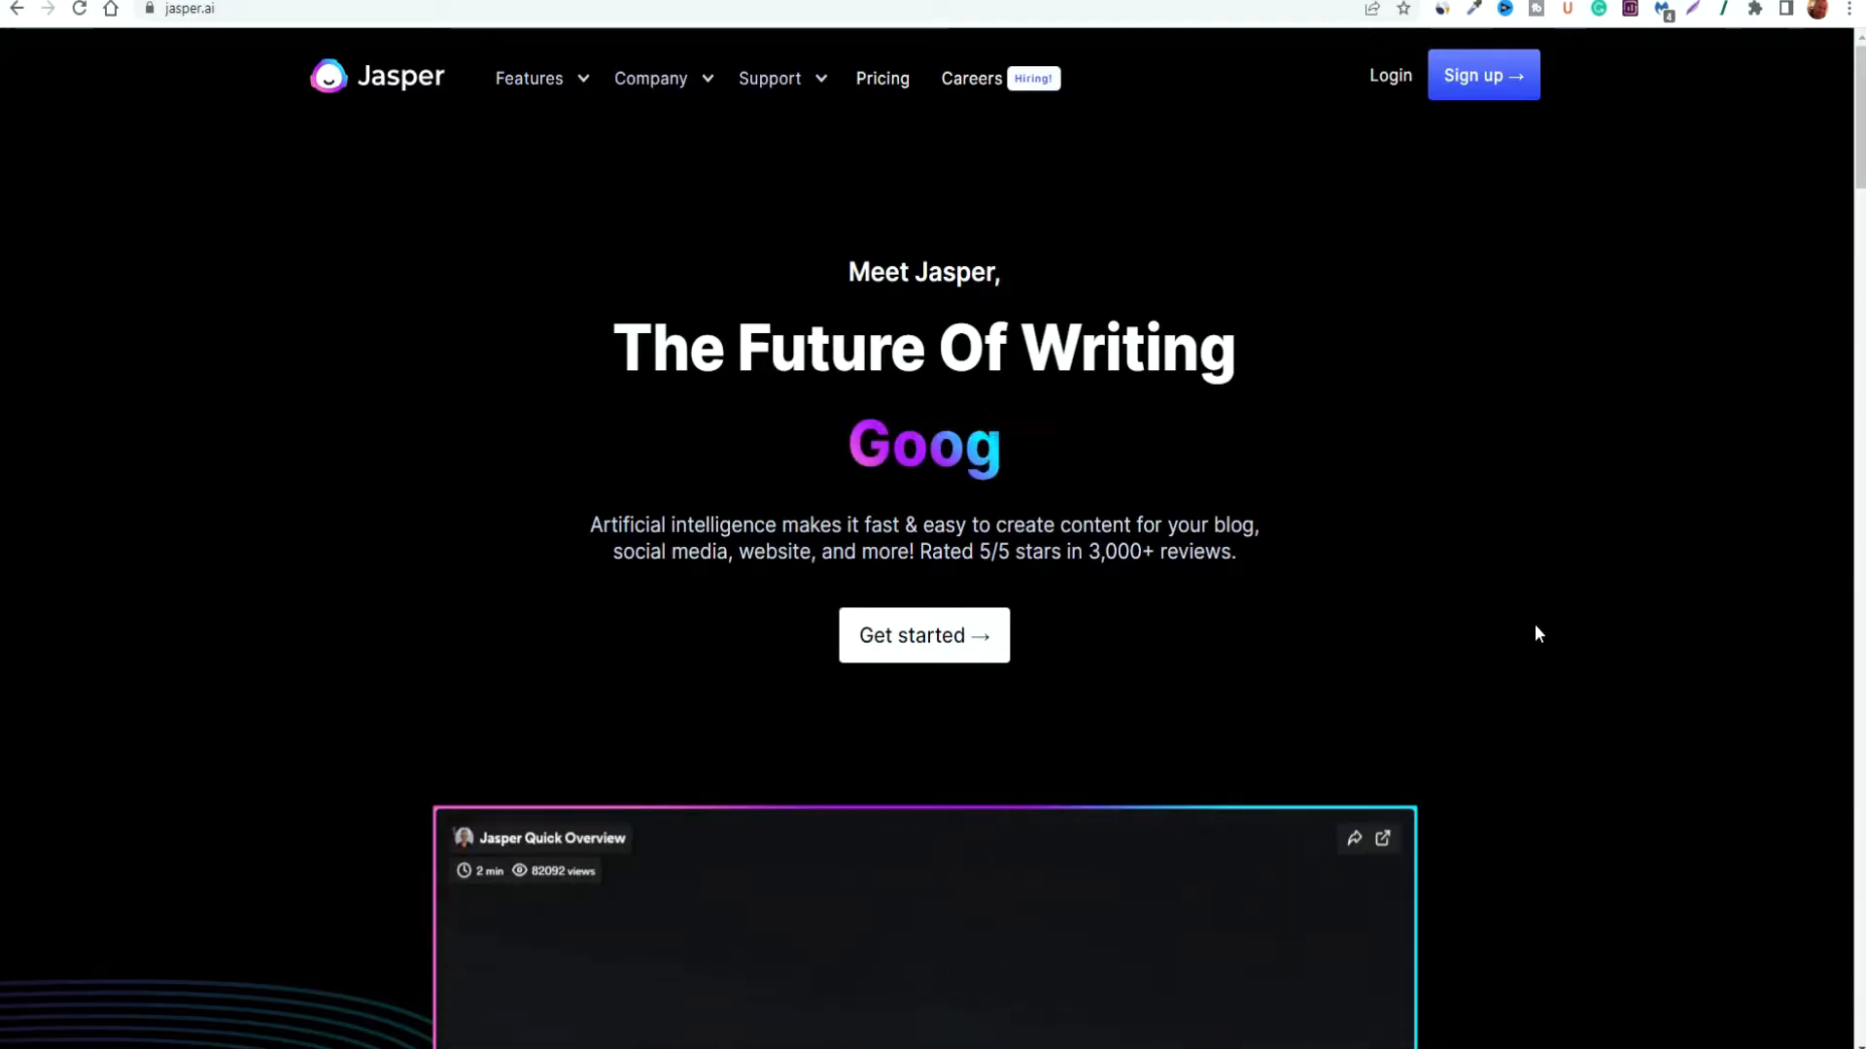
pyautogui.hotkey('ctrl', 'shift', 'Tab')
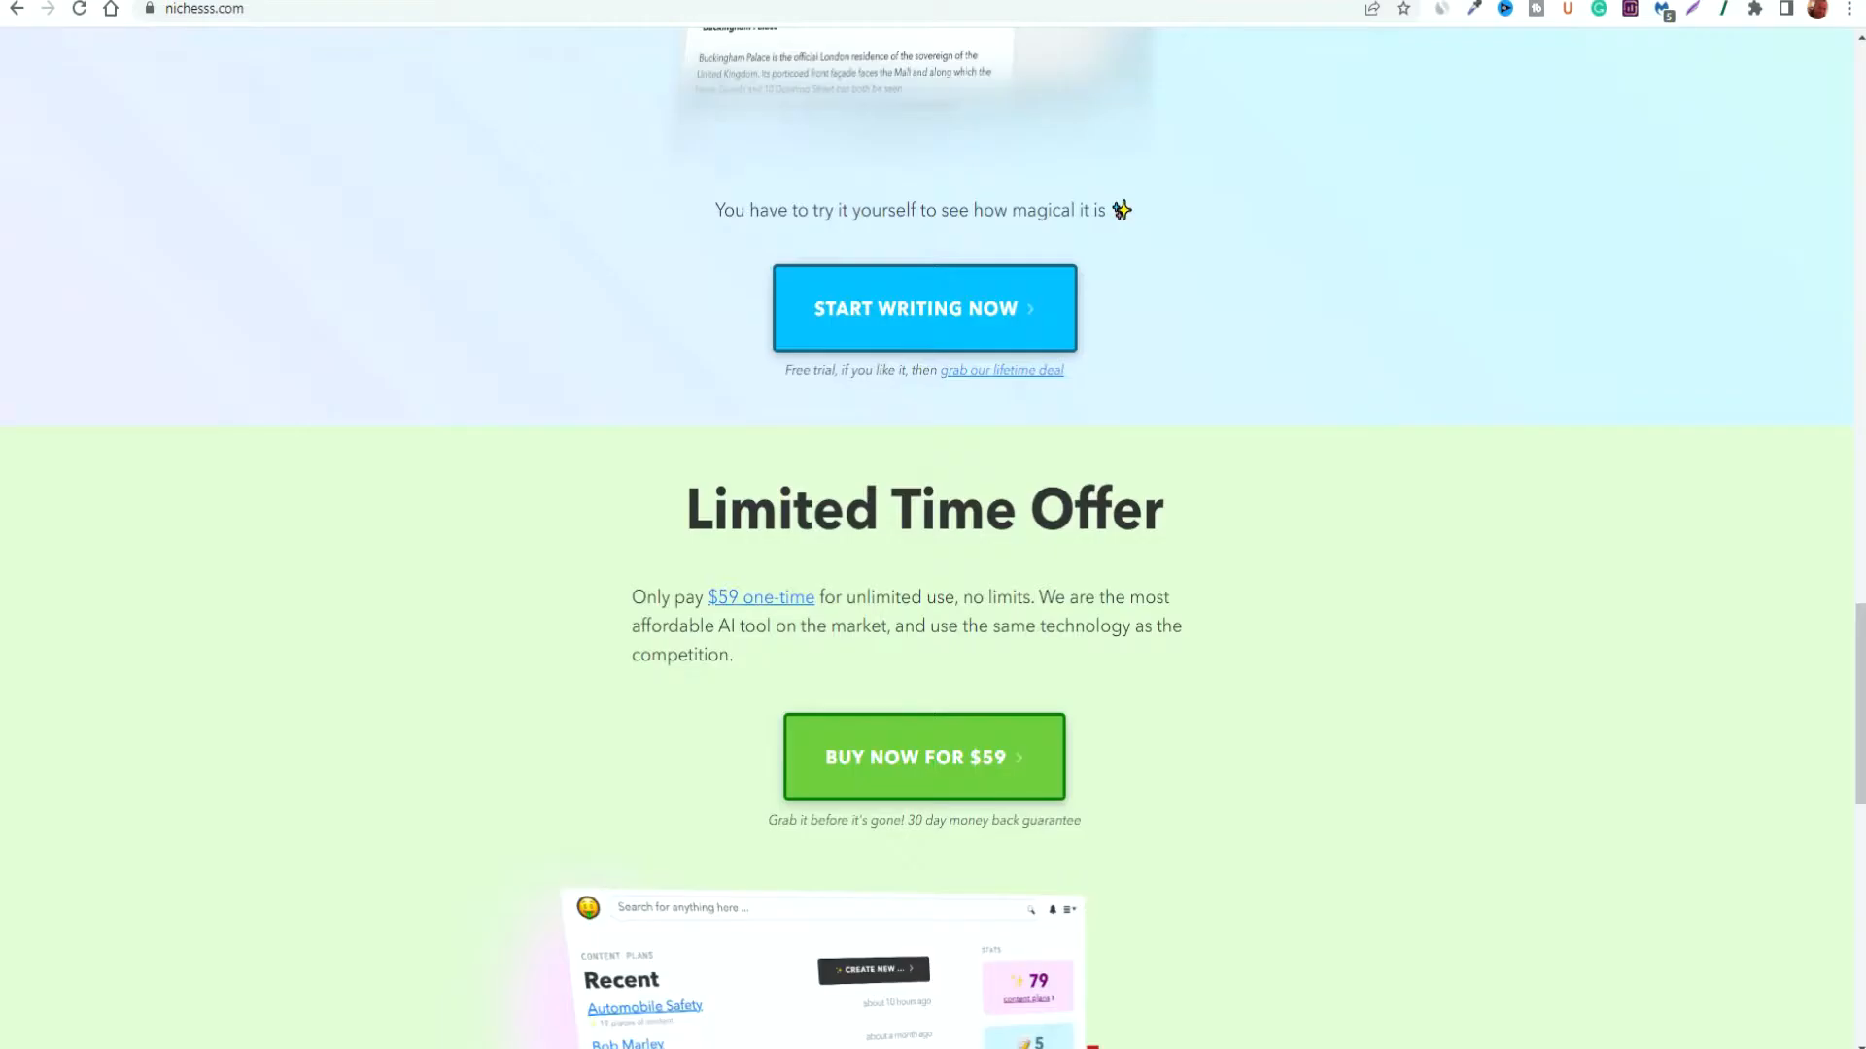
pyautogui.scroll(-3, 1608, 646)
pyautogui.scroll(-1, 1610, 648)
pyautogui.scroll(4, 1610, 648)
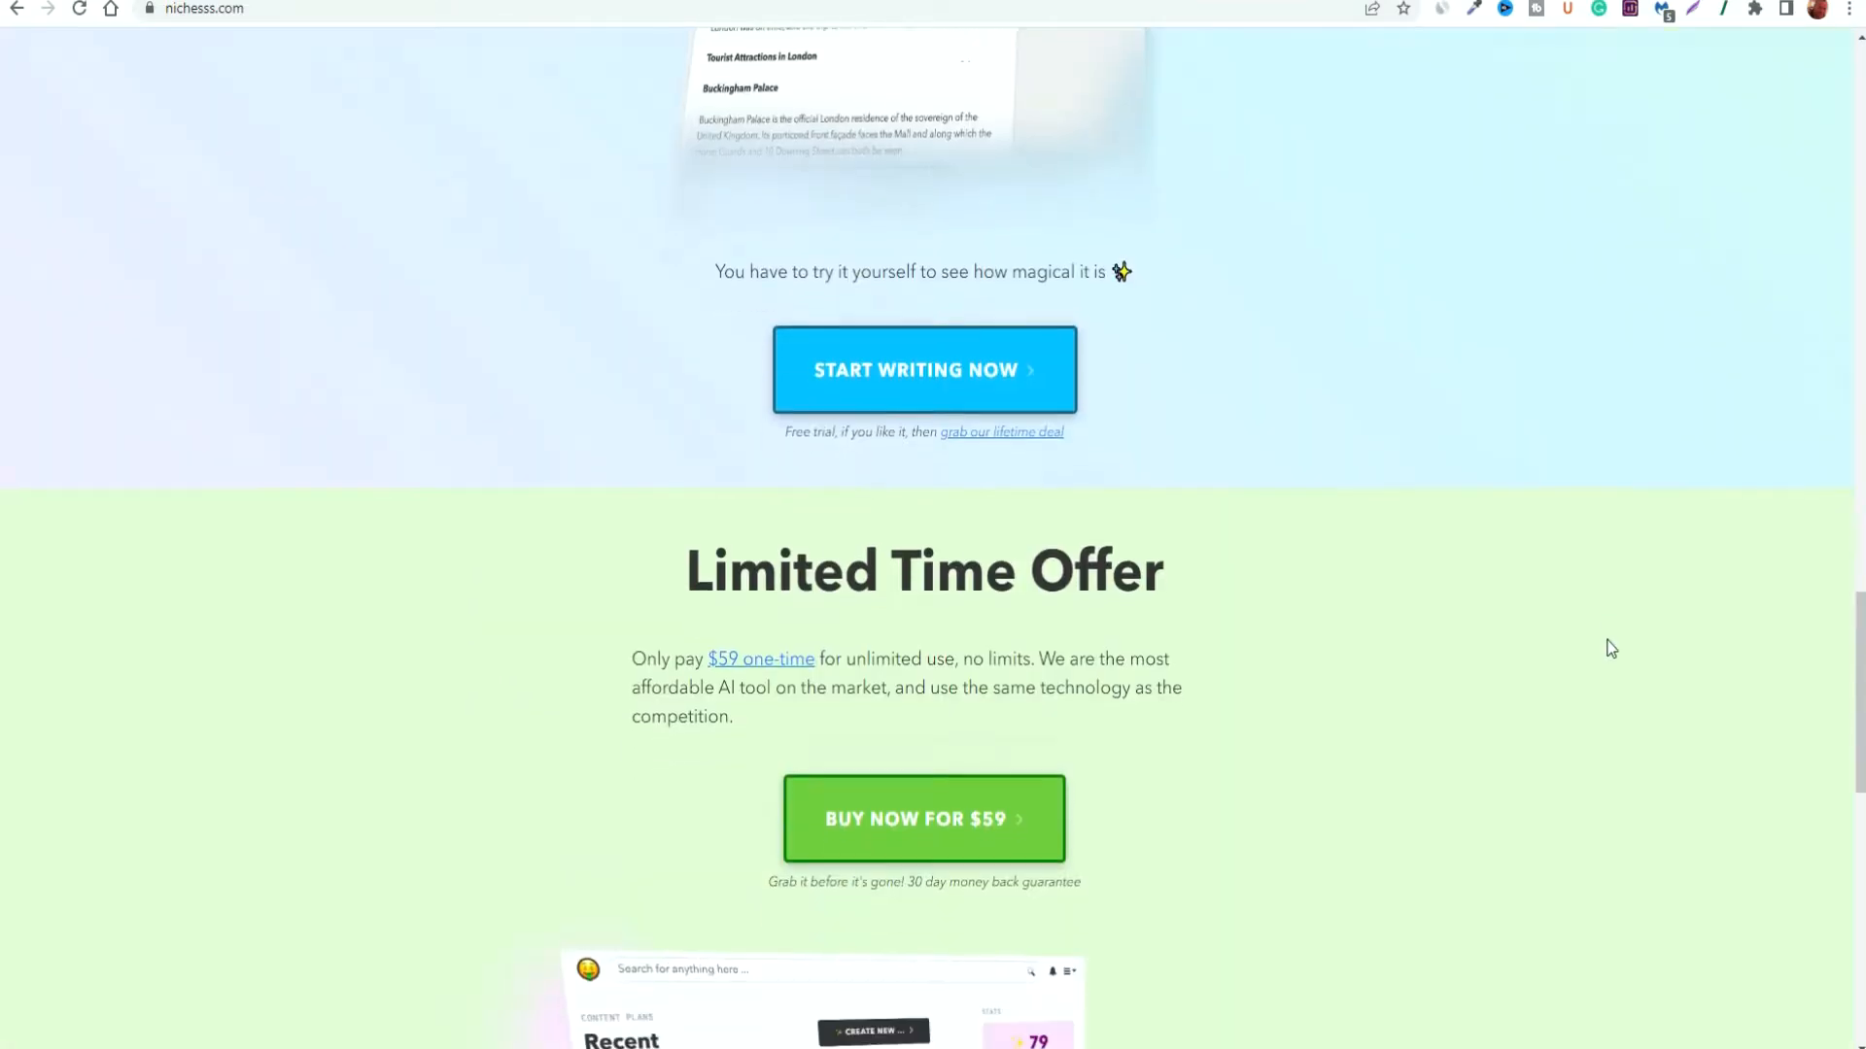
pyautogui.scroll(-4, 1610, 648)
pyautogui.scroll(12, 1610, 648)
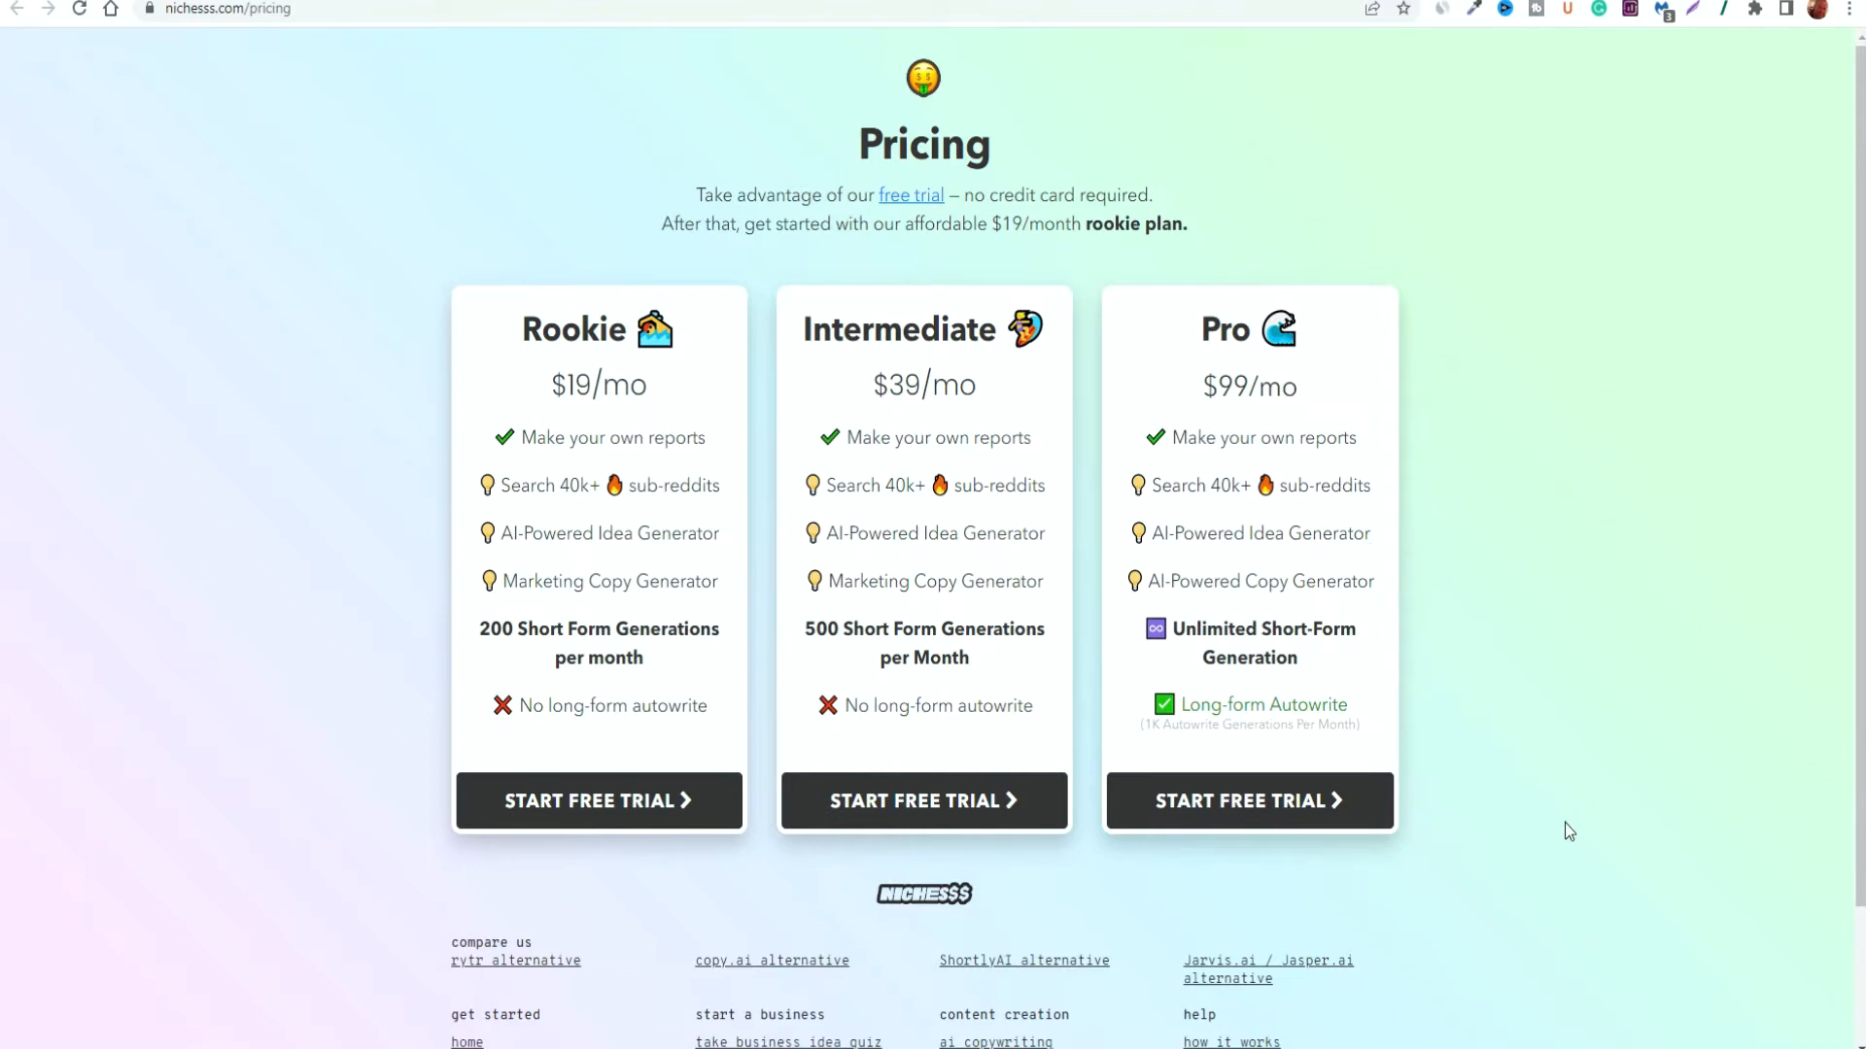
# Compare the Rookie, Intermediate and Pro plans on the nichesss pricing page, and return to the home page's long-form editor section
pyautogui.scroll(-2, 1283, 654)
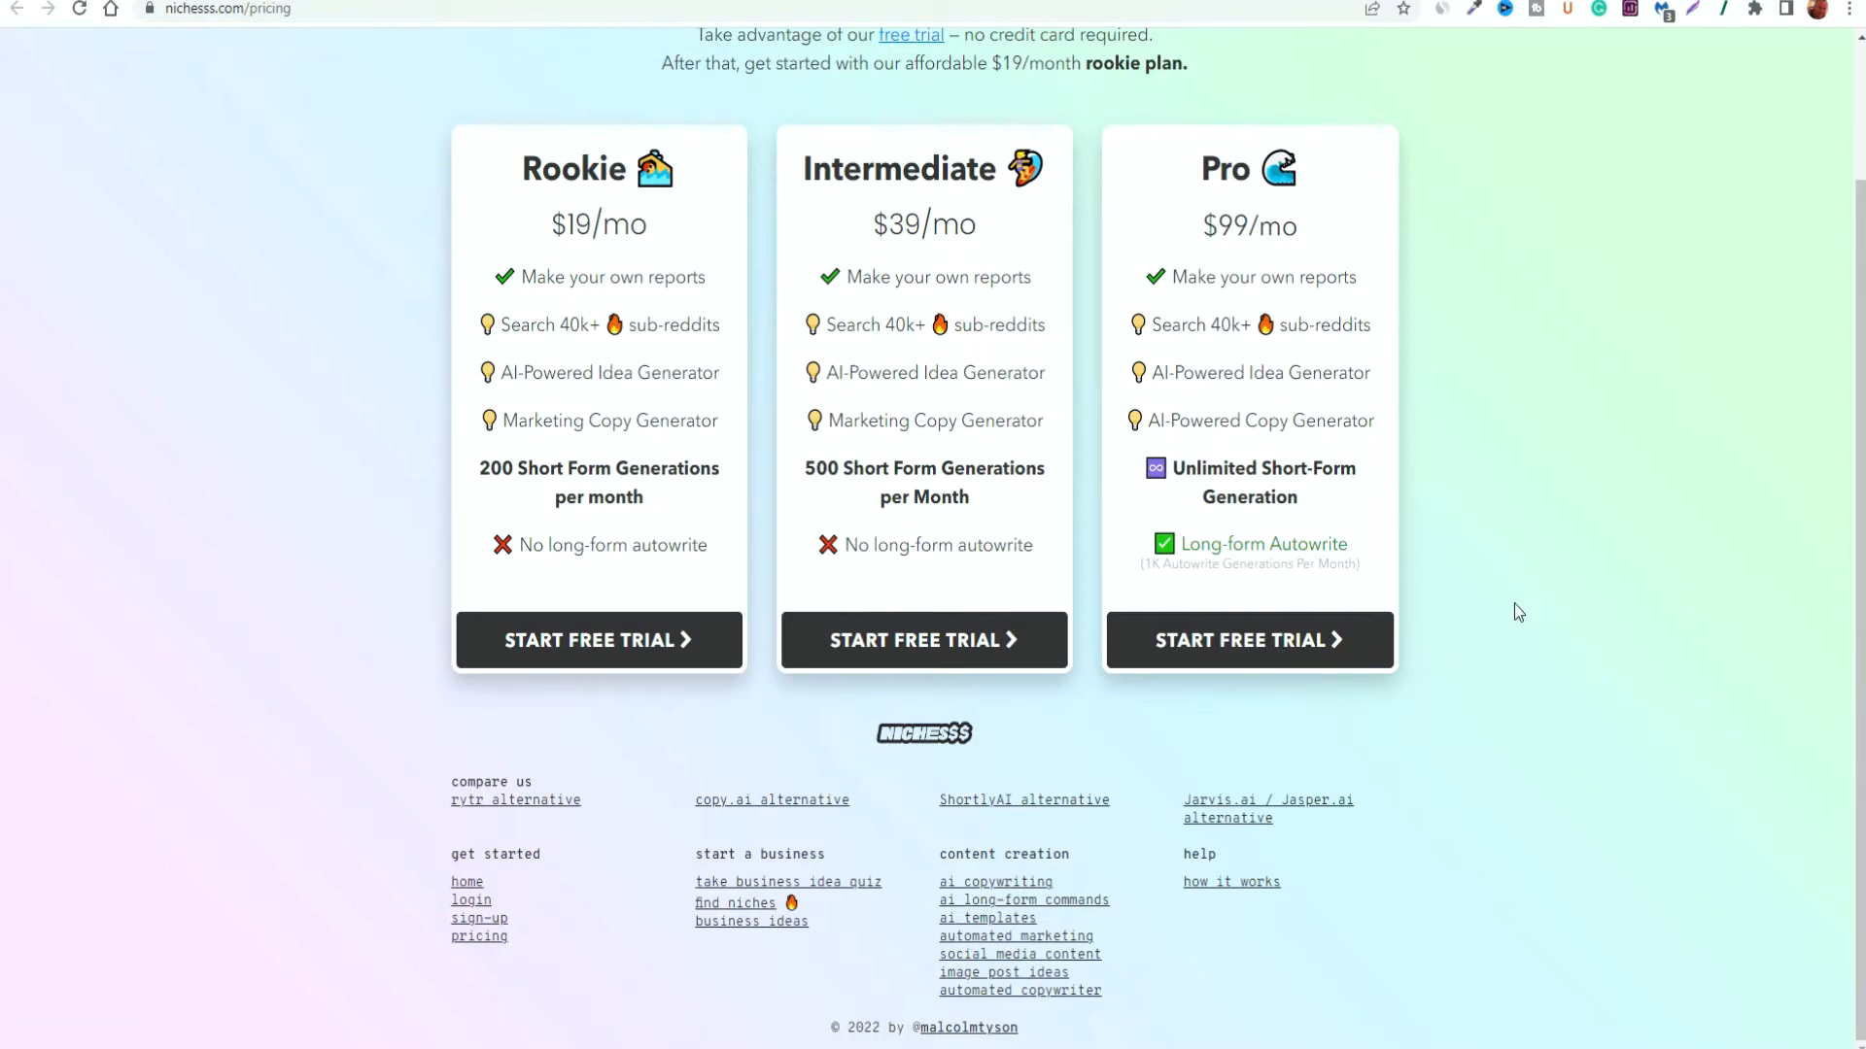
pyautogui.hotkey('ctrl', 'Tab')
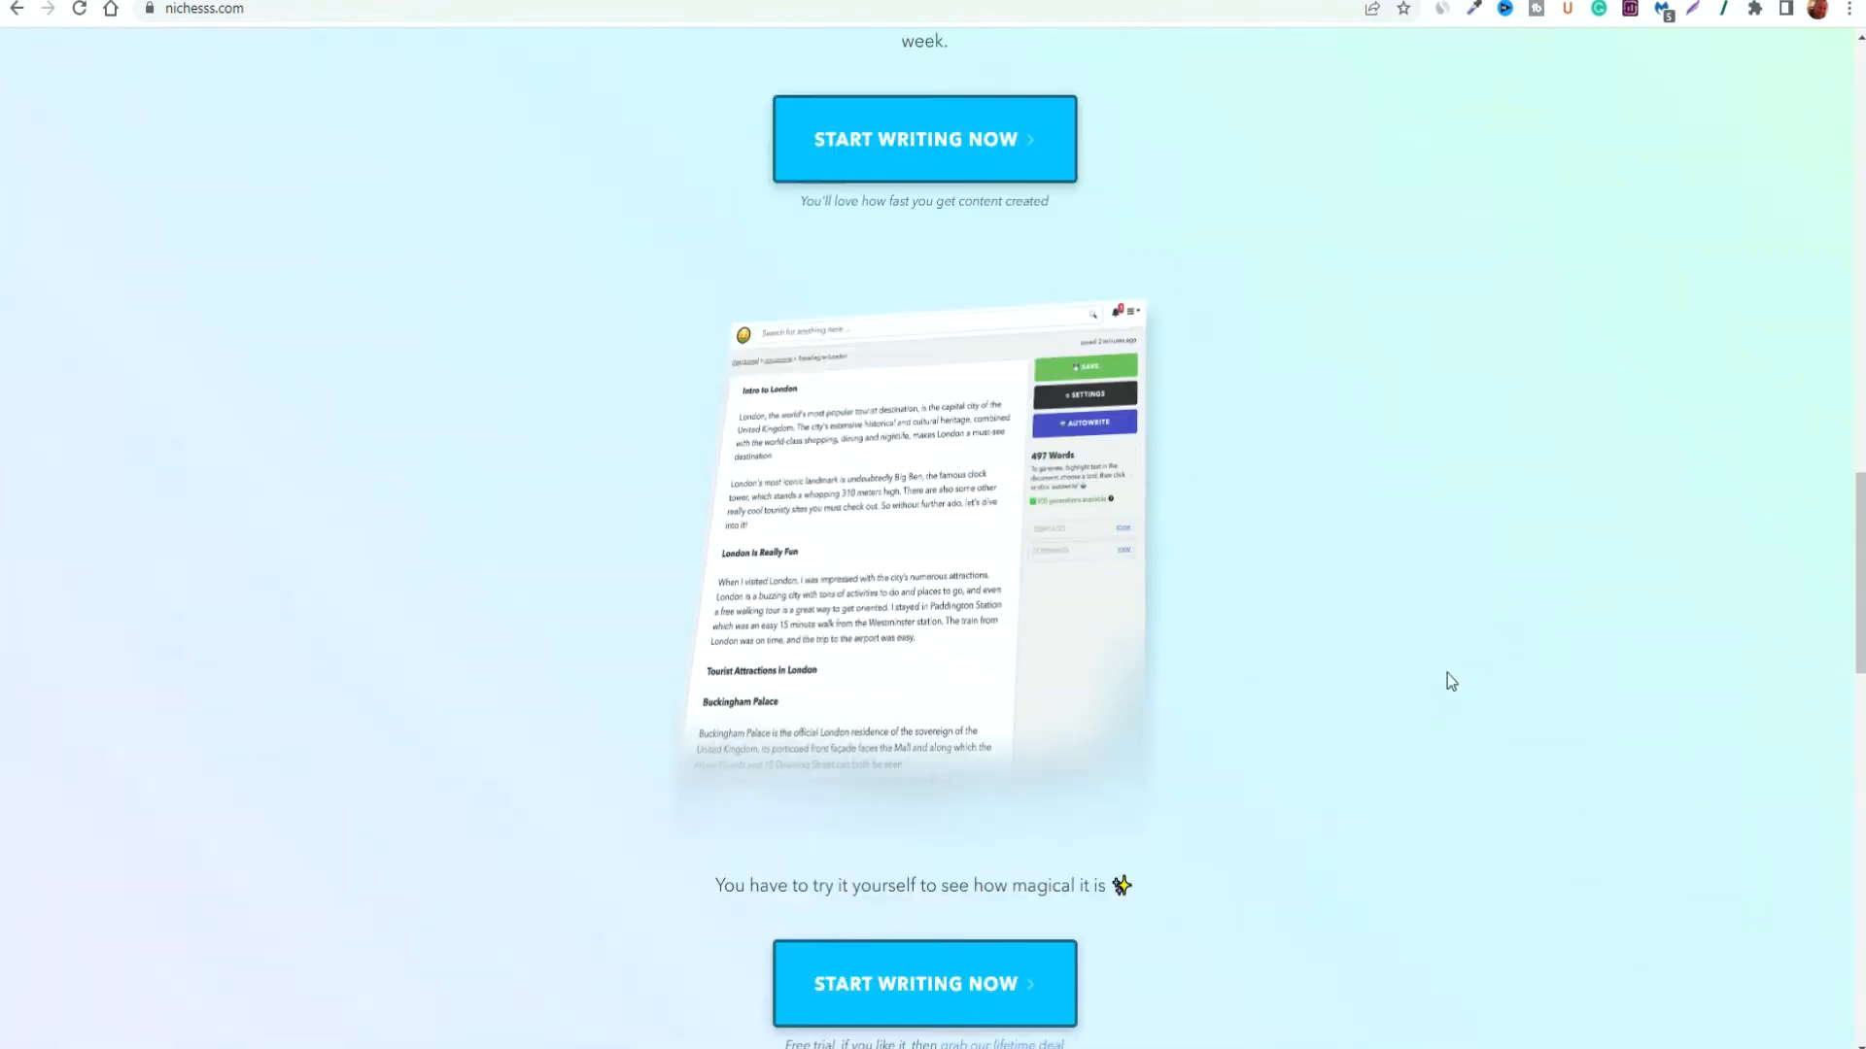
pyautogui.scroll(-9, 1670, 754)
pyautogui.scroll(-2, 1670, 754)
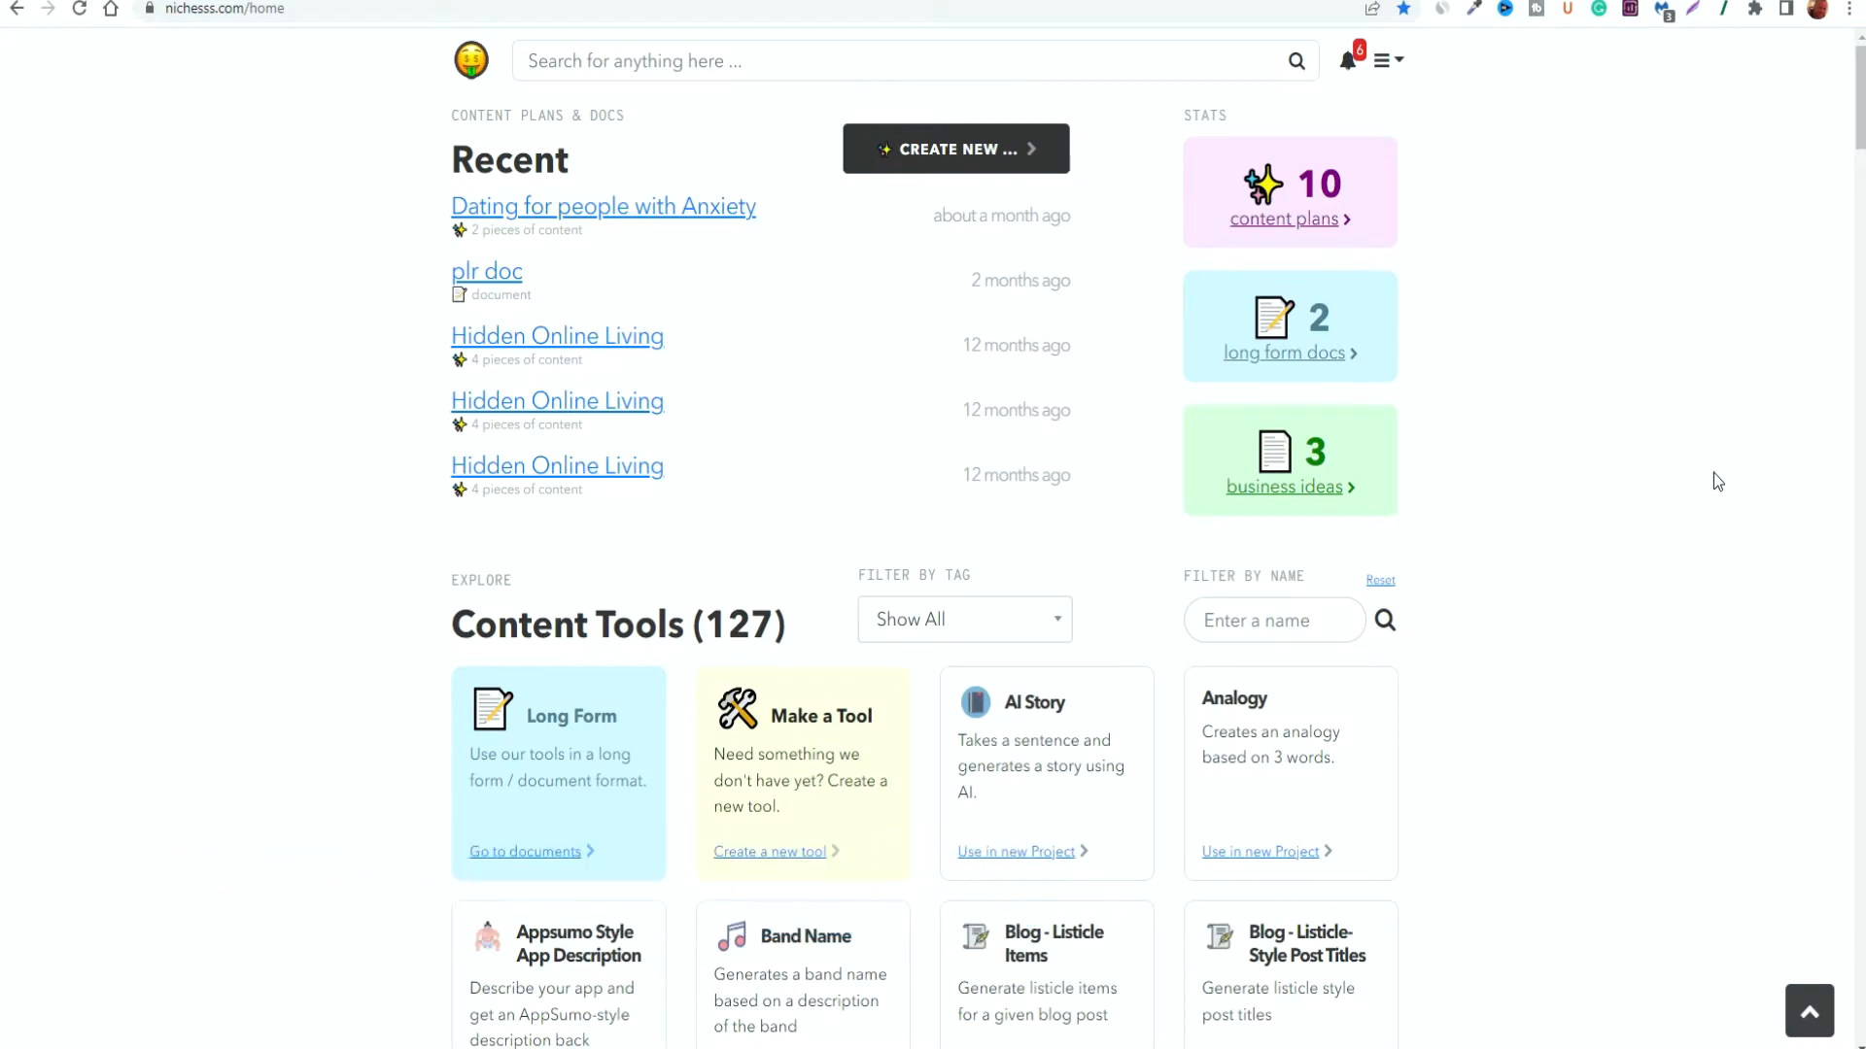
# Look through the whole catalogue of content tools on the nichesss dashboard, down to the Business Ideas Quizzes and back
pyautogui.scroll(-6, 1731, 515)
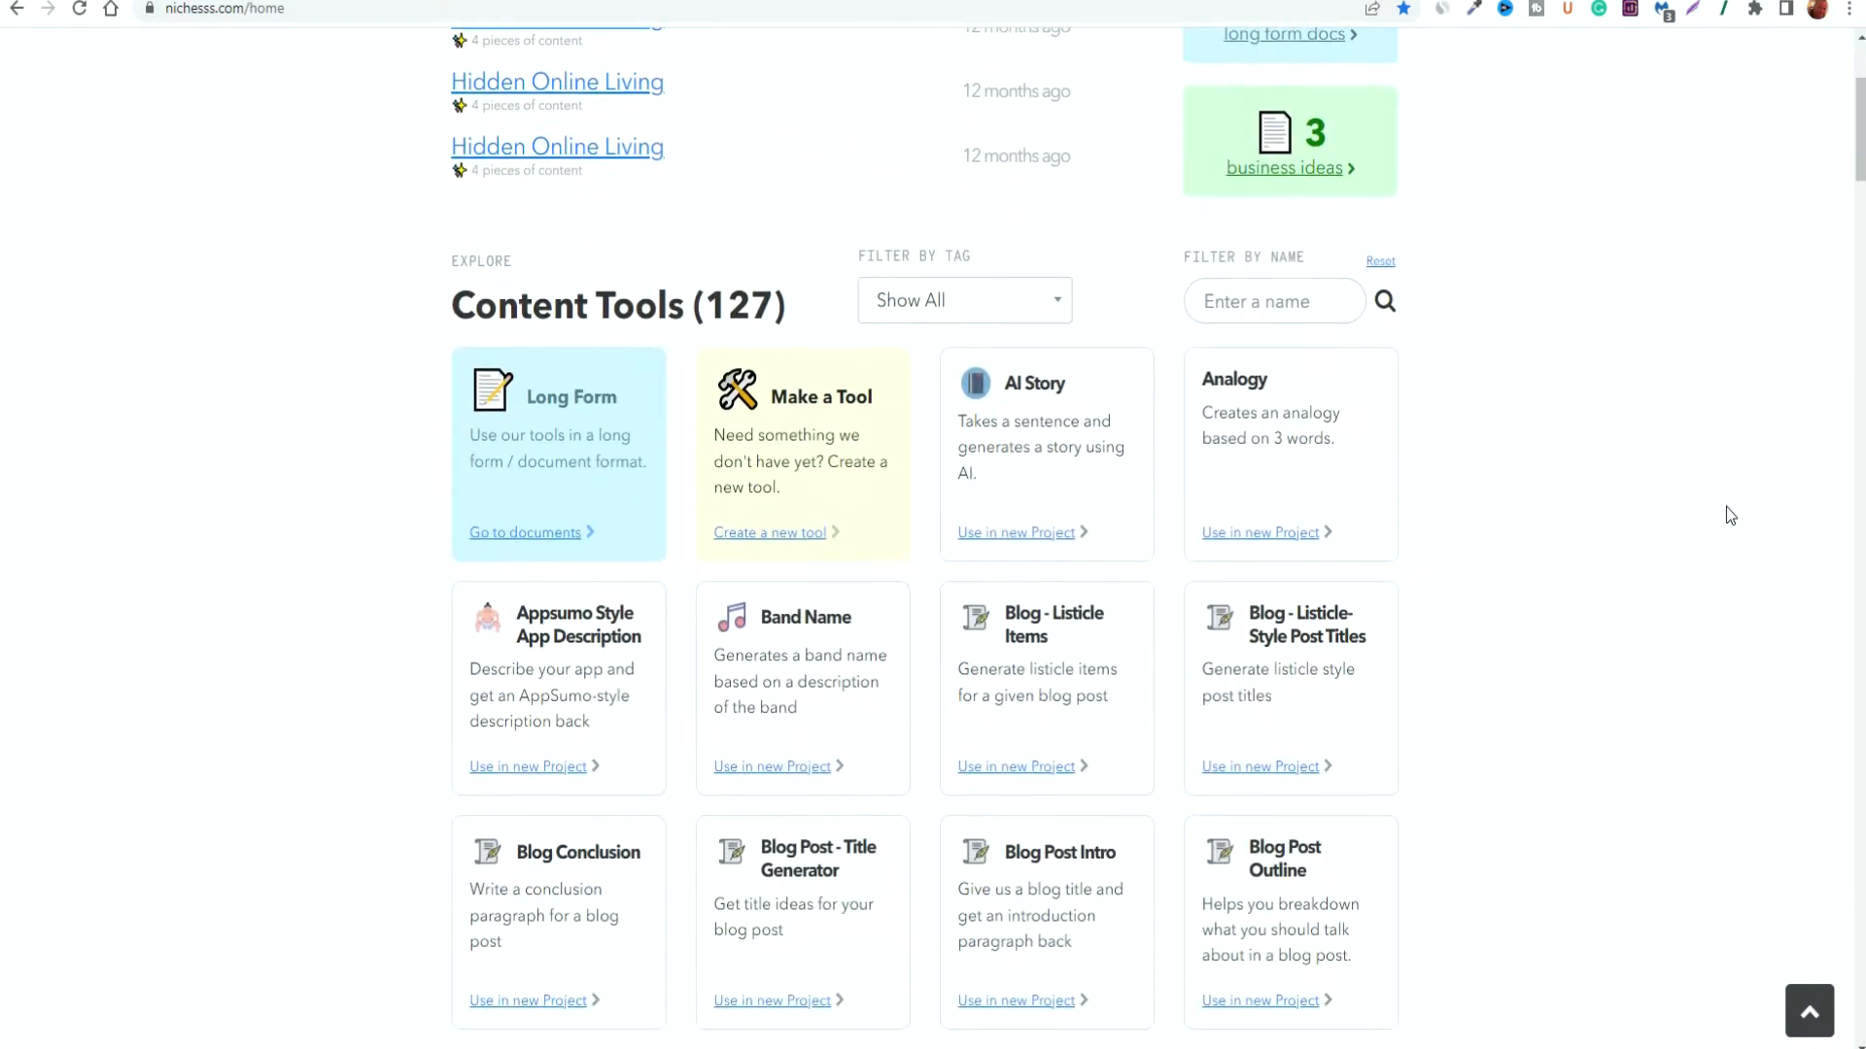
pyautogui.scroll(6, 1730, 515)
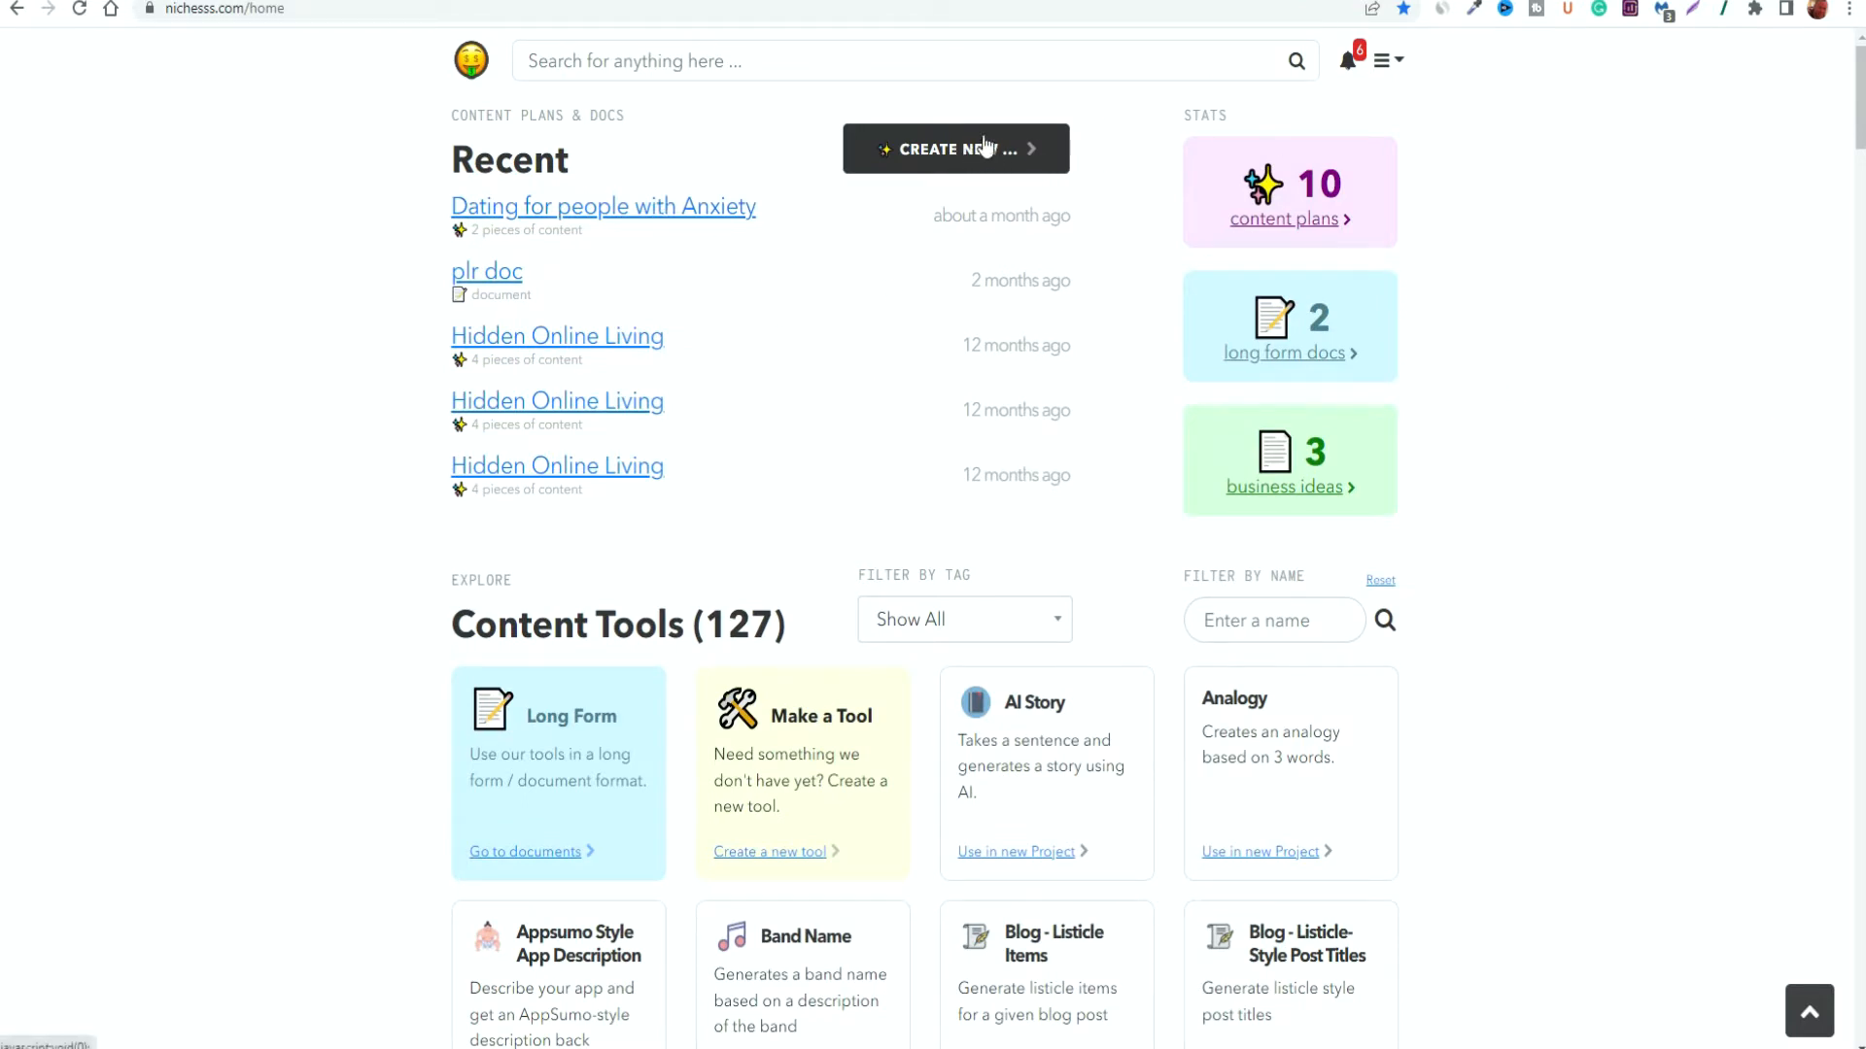
pyautogui.scroll(-3, 1774, 521)
pyautogui.scroll(-2, 1774, 521)
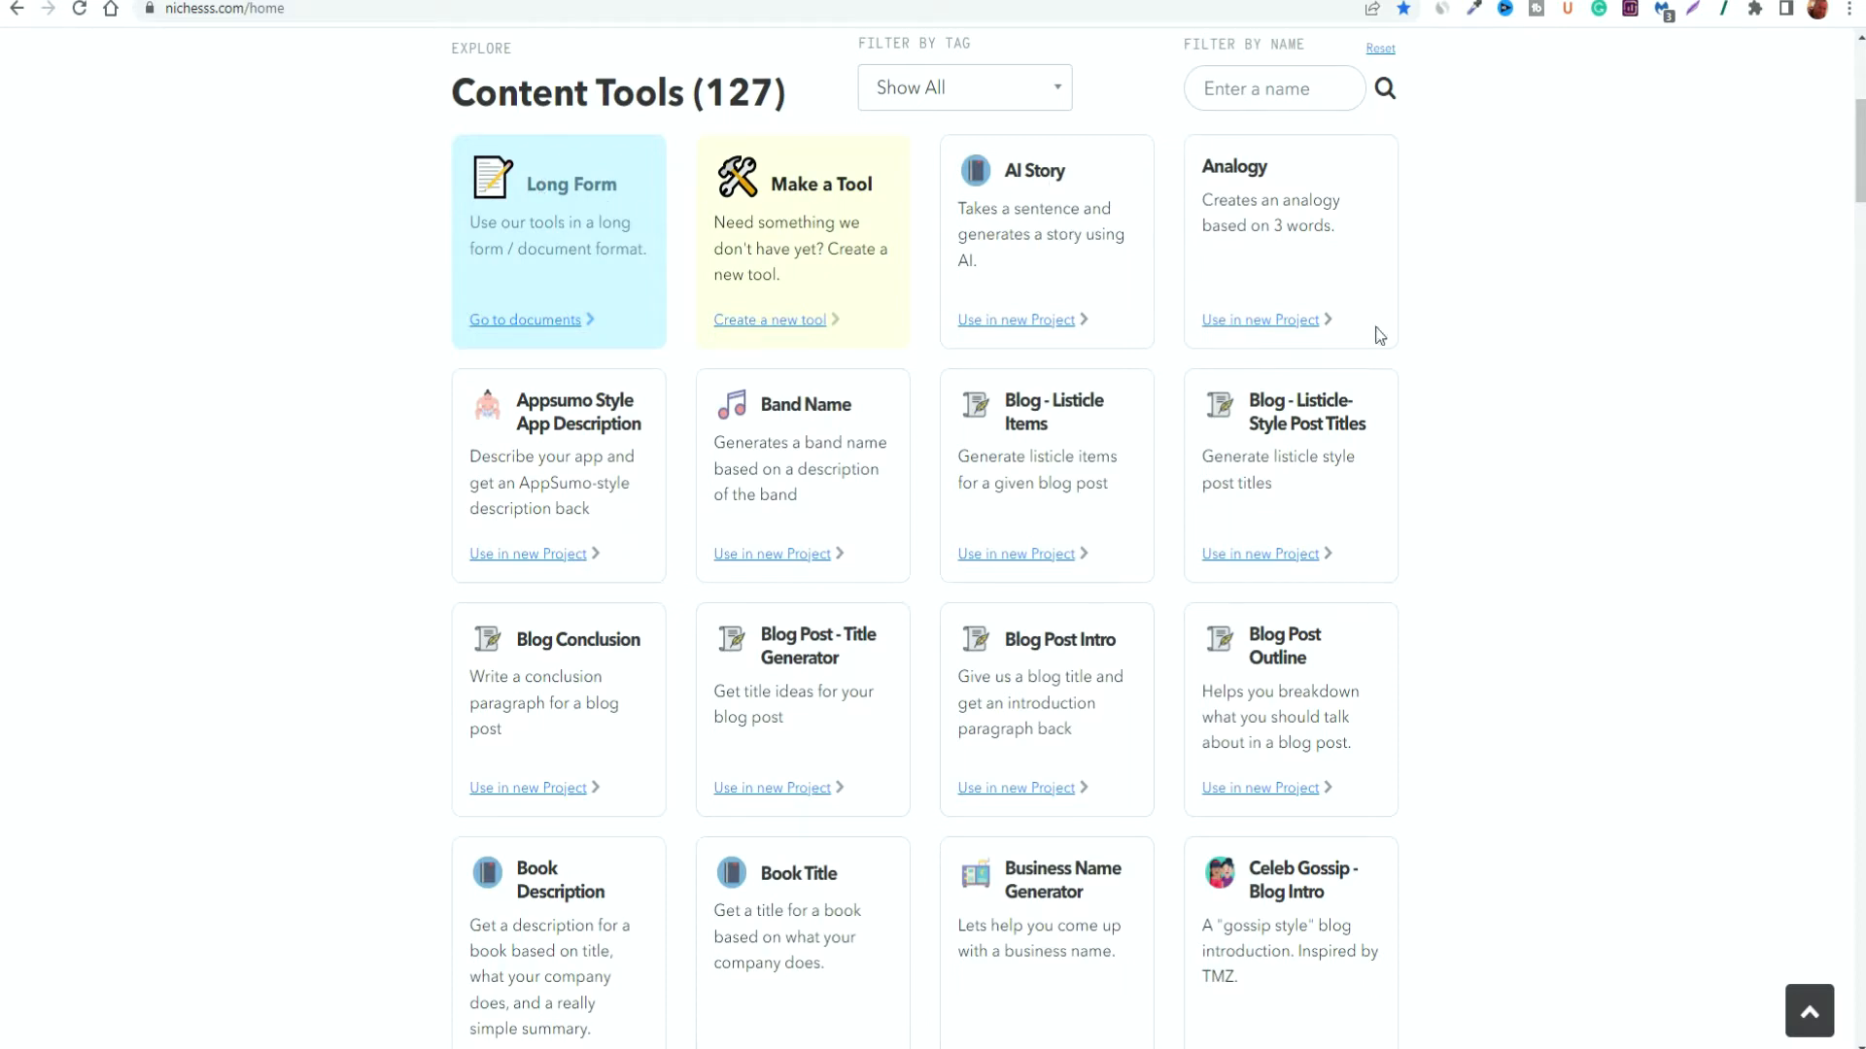
pyautogui.scroll(-4, 1660, 522)
pyautogui.scroll(-9, 1668, 619)
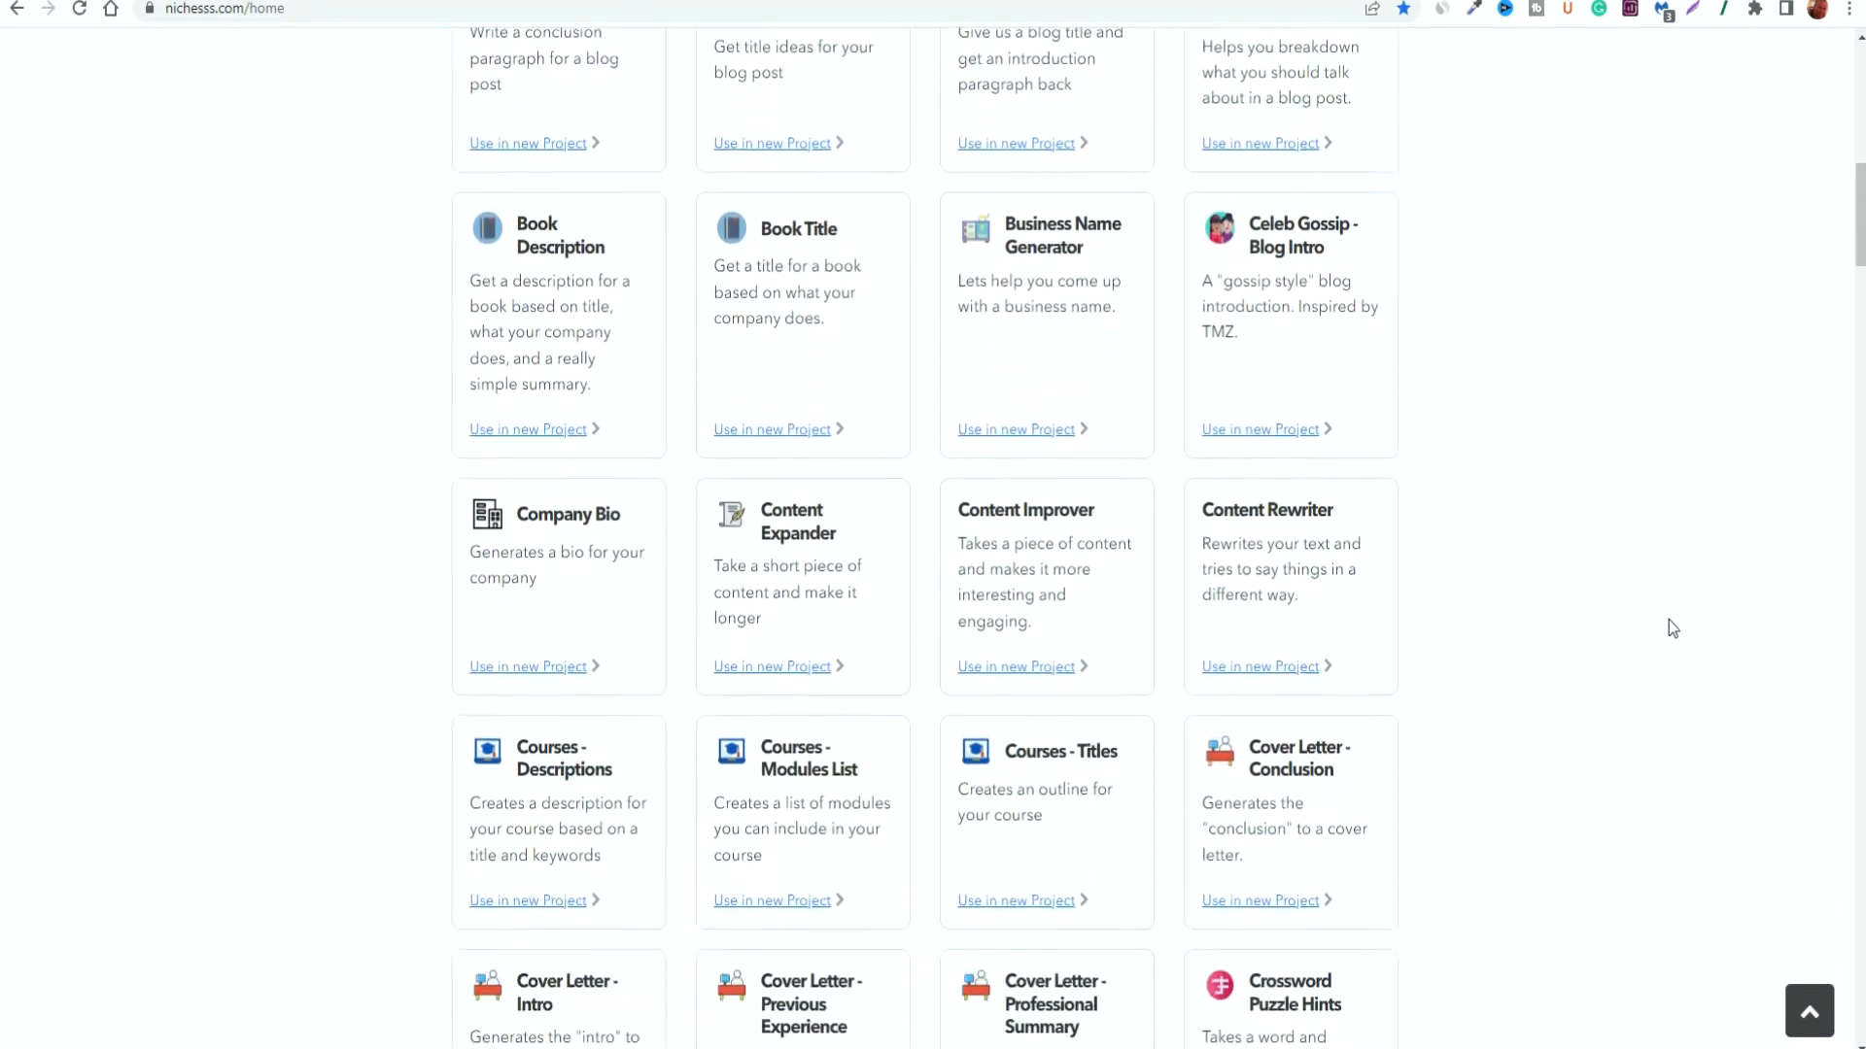
pyautogui.scroll(-2, 1669, 620)
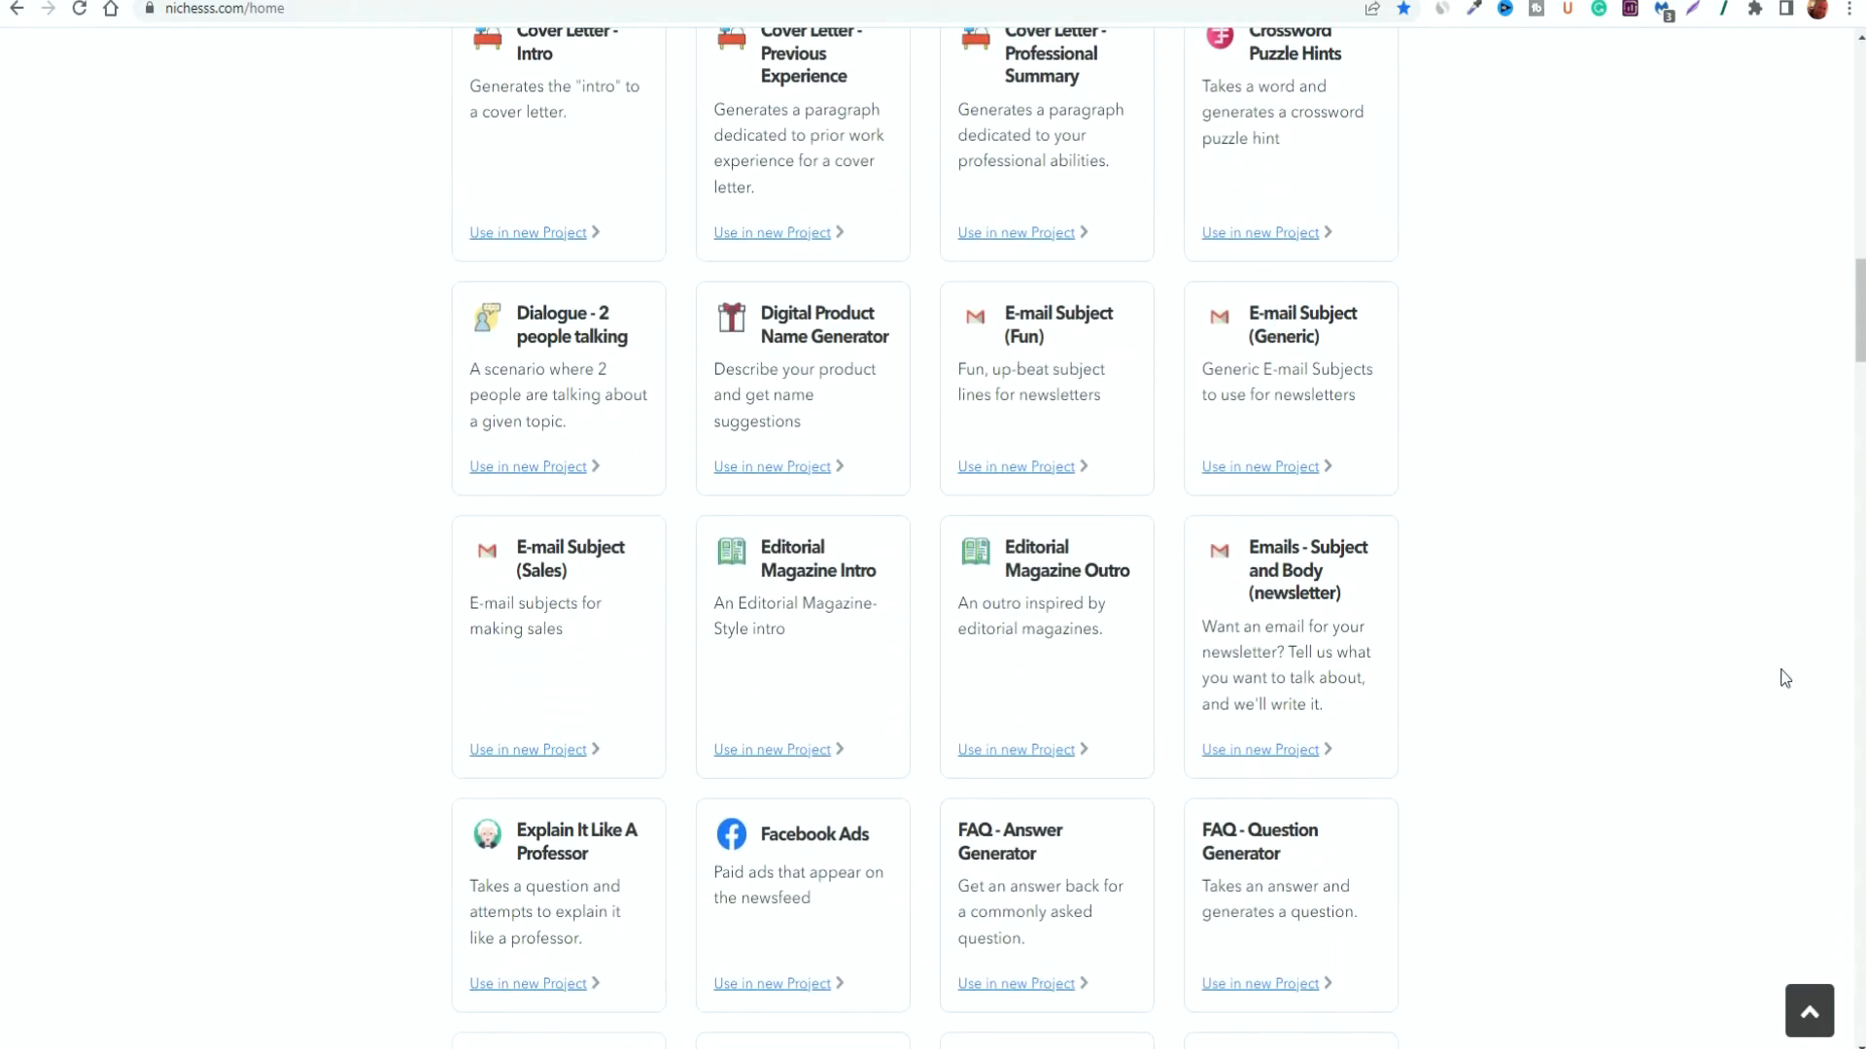
pyautogui.scroll(-6, 1758, 665)
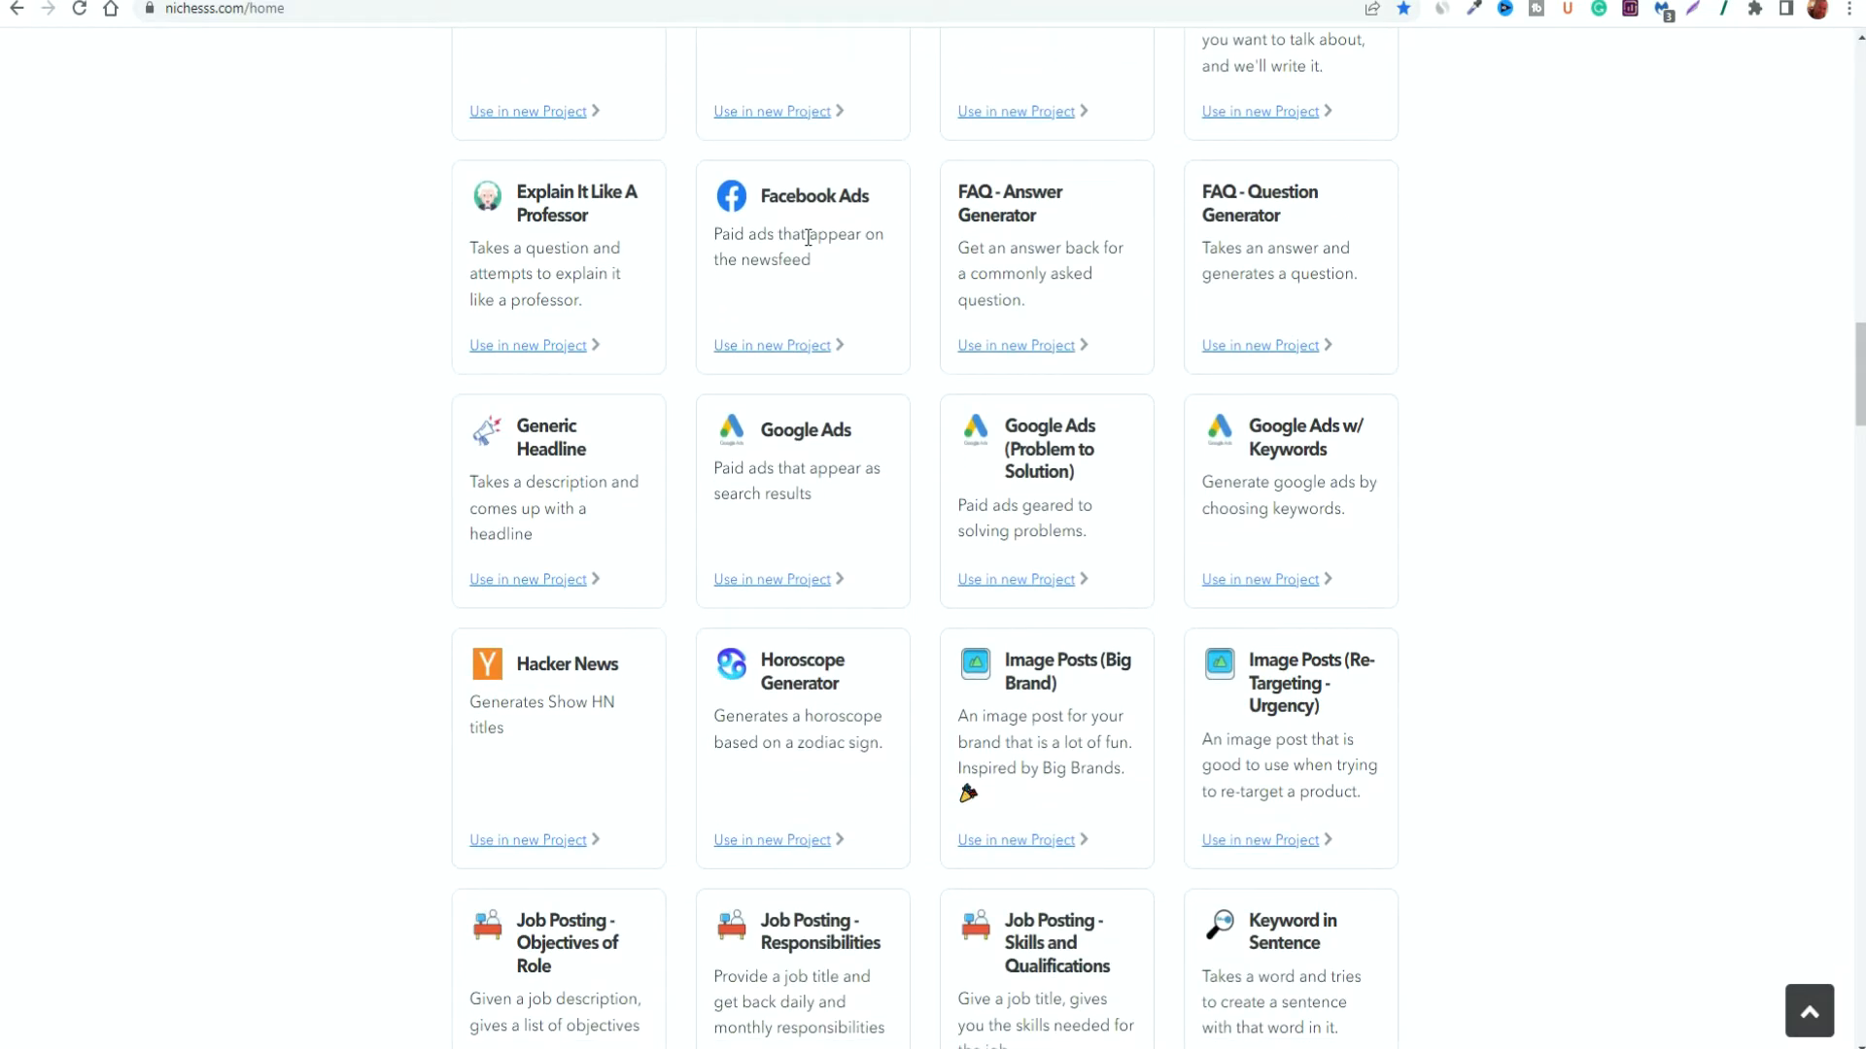
pyautogui.scroll(-8, 809, 237)
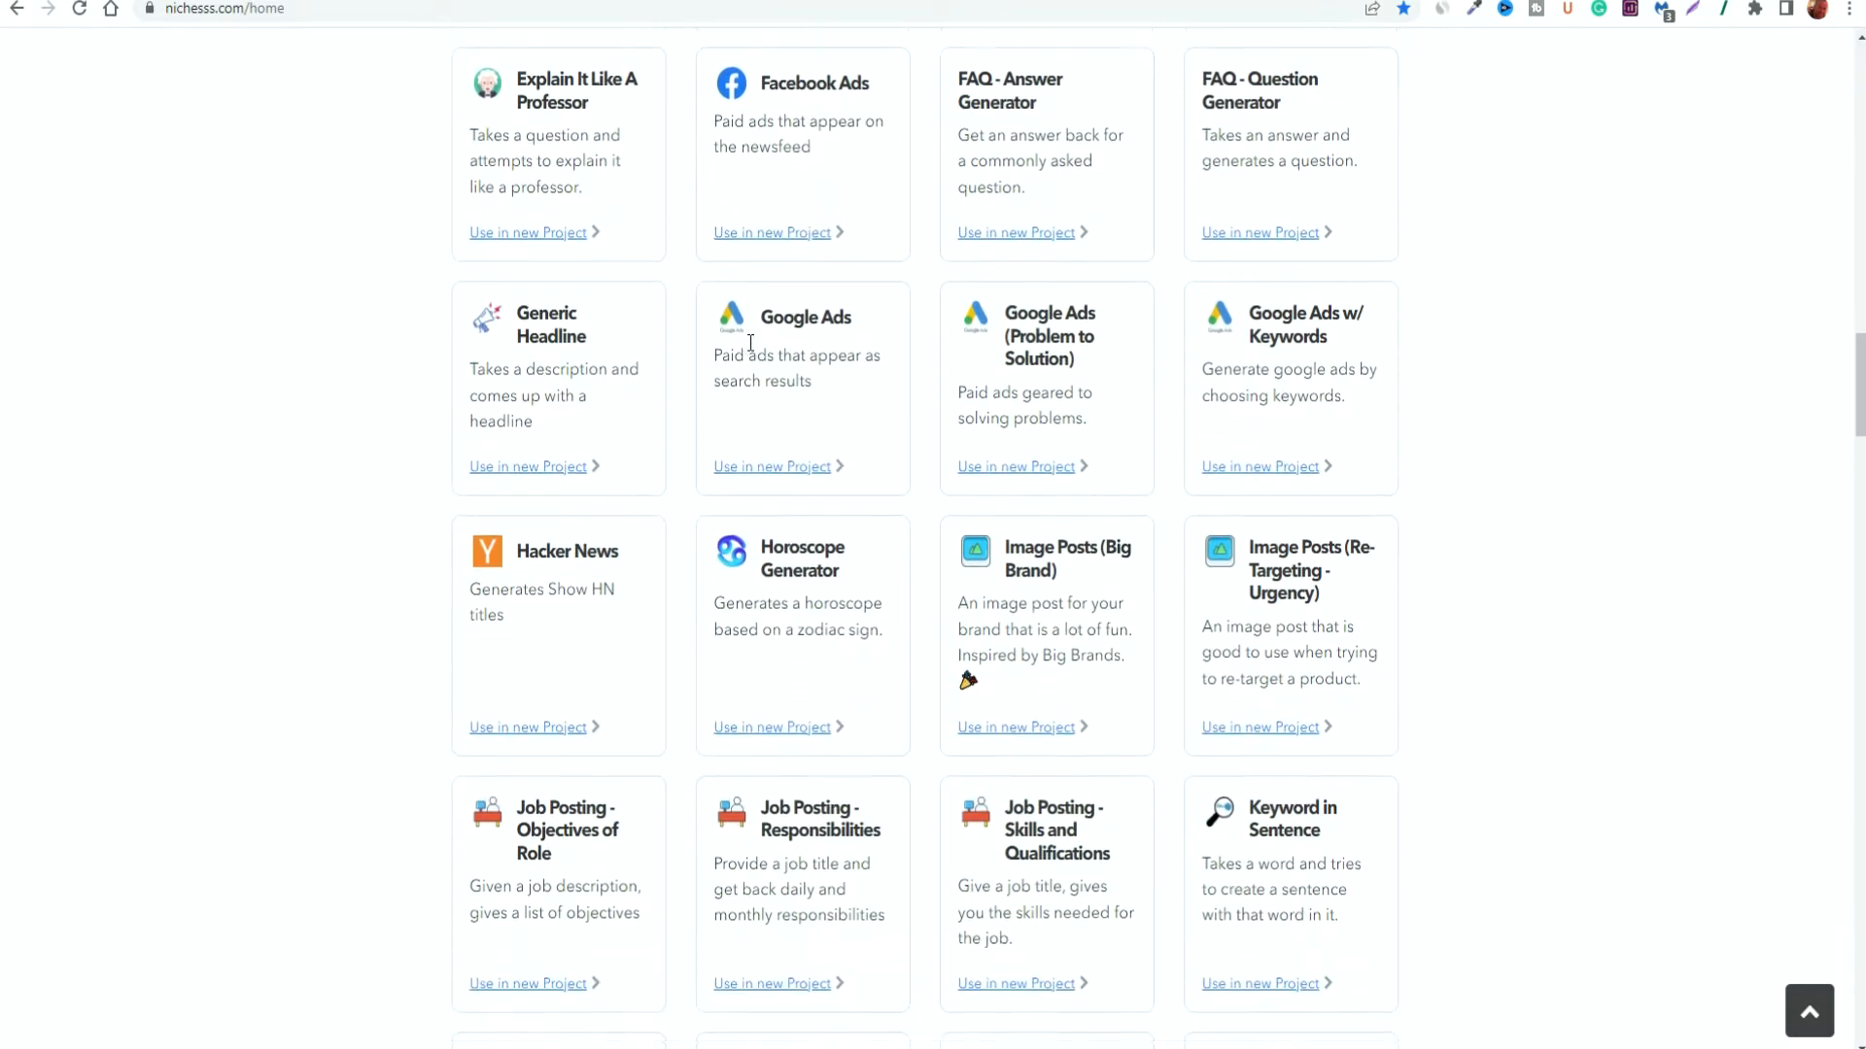
pyautogui.scroll(-14, 919, 613)
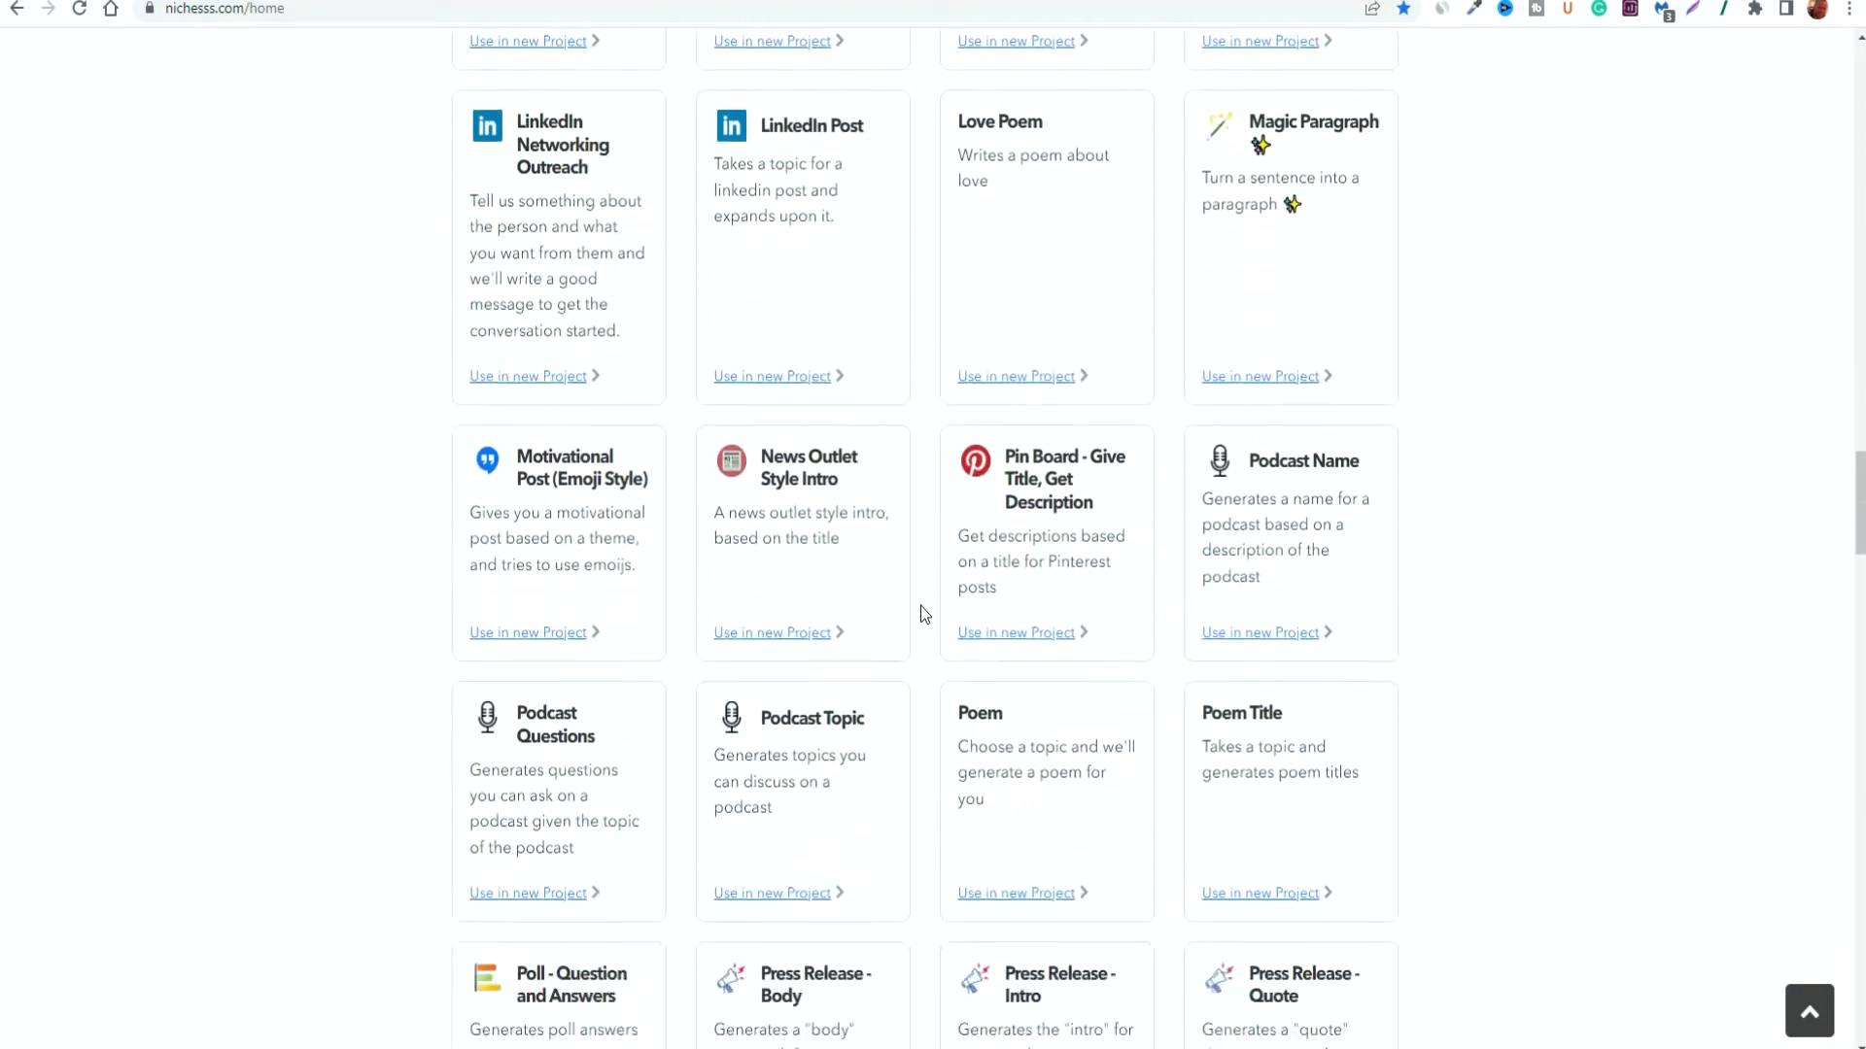
pyautogui.scroll(-3, 923, 613)
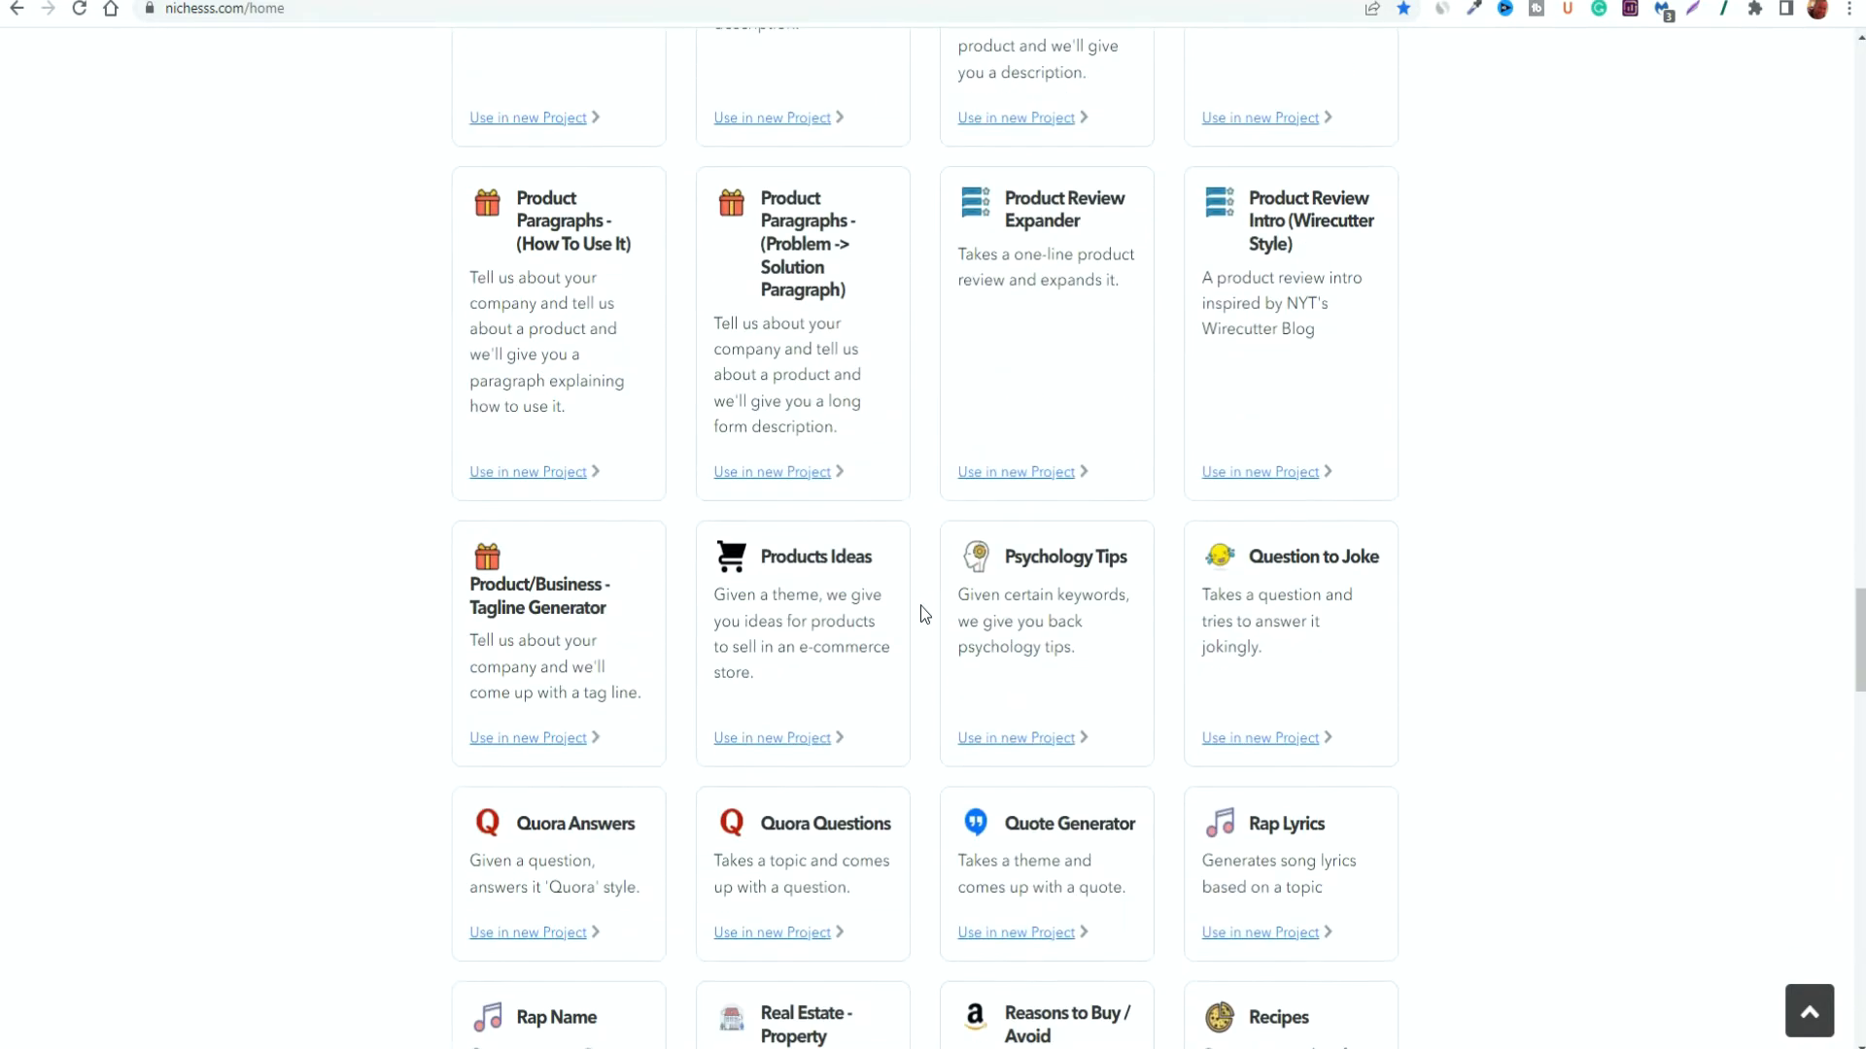
pyautogui.scroll(-9, 923, 613)
pyautogui.scroll(-8, 919, 604)
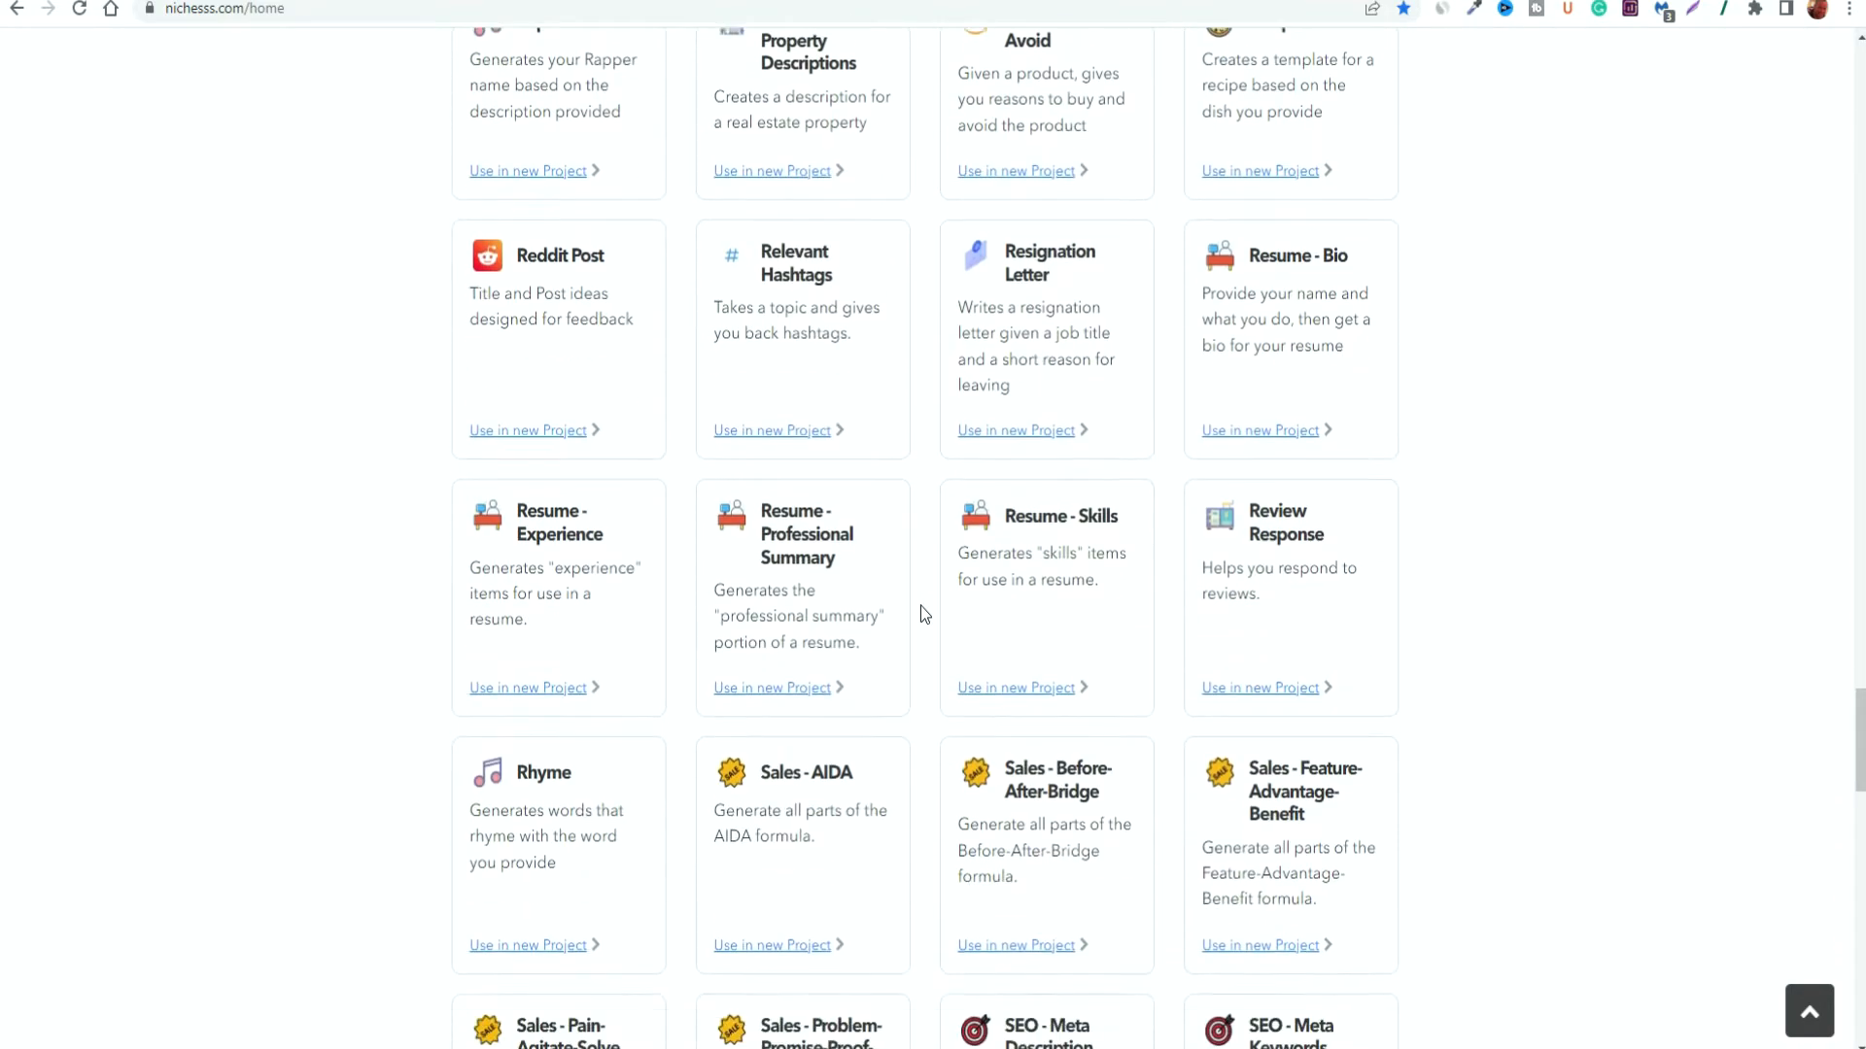
pyautogui.scroll(-12, 930, 617)
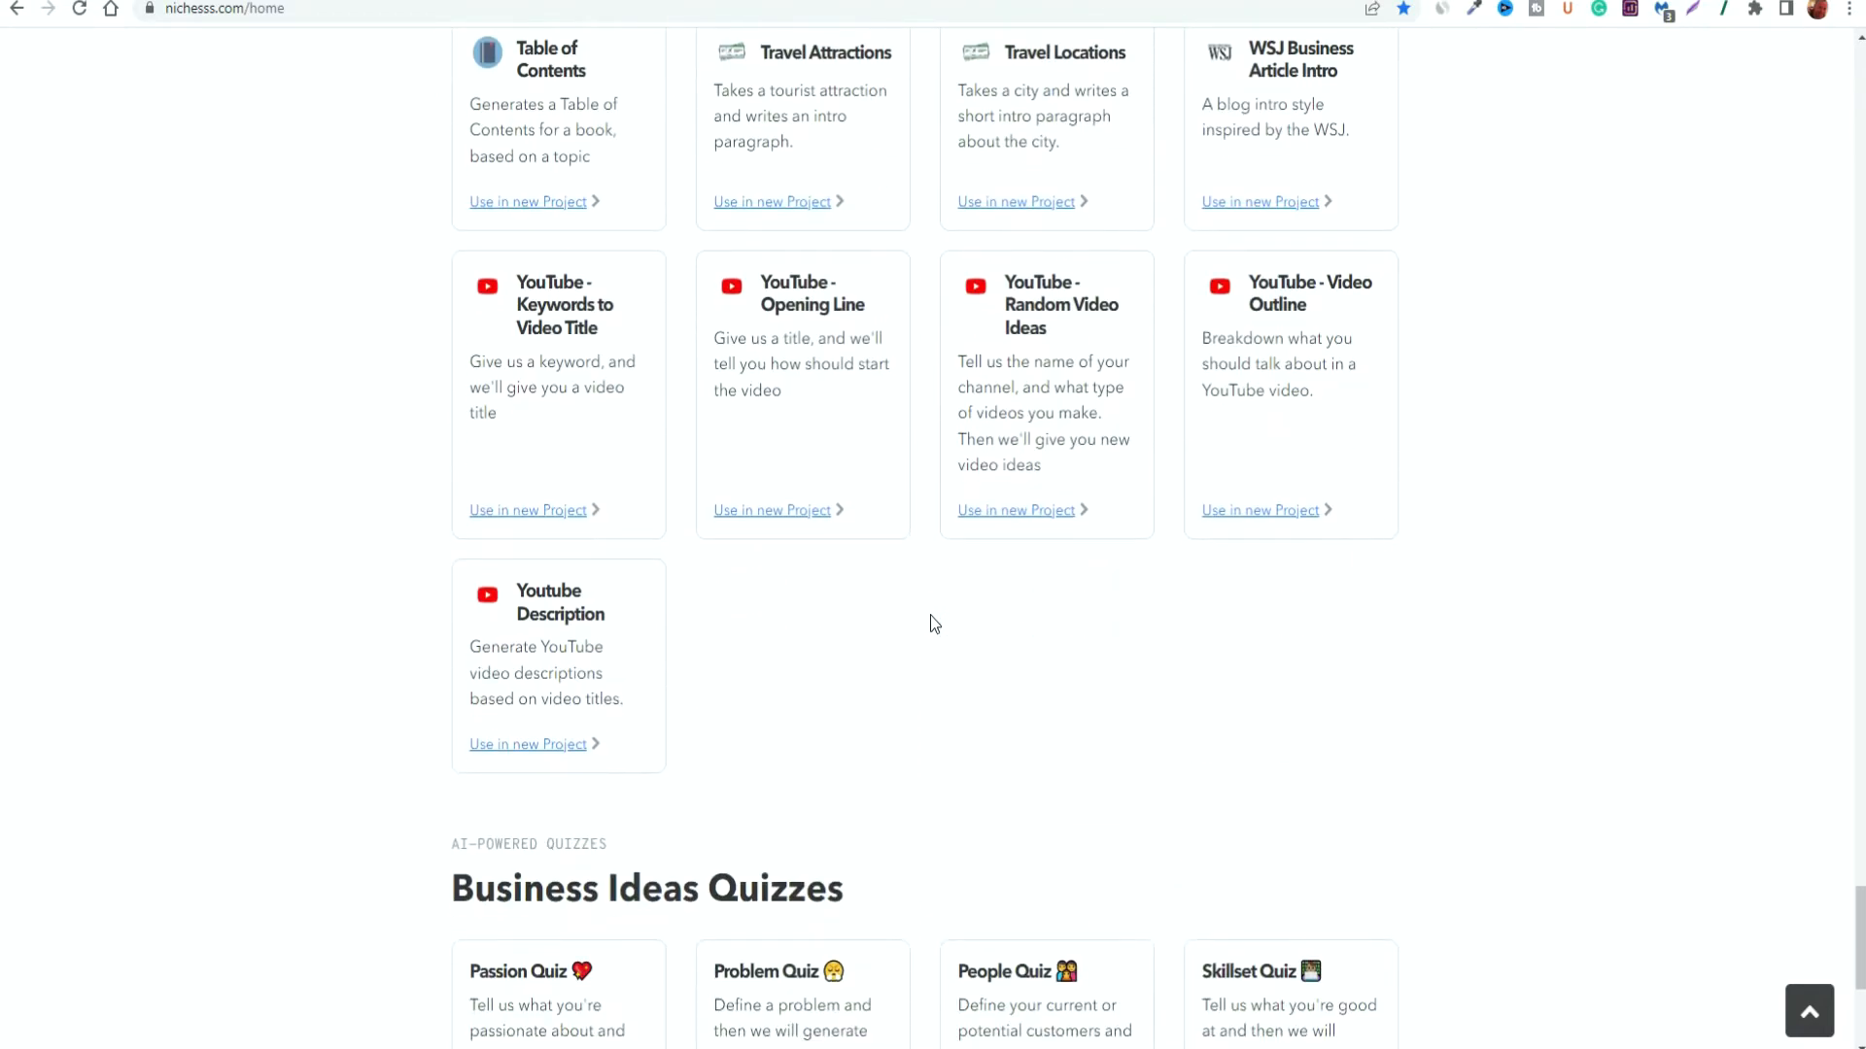
pyautogui.scroll(-3, 930, 622)
pyautogui.scroll(12, 929, 621)
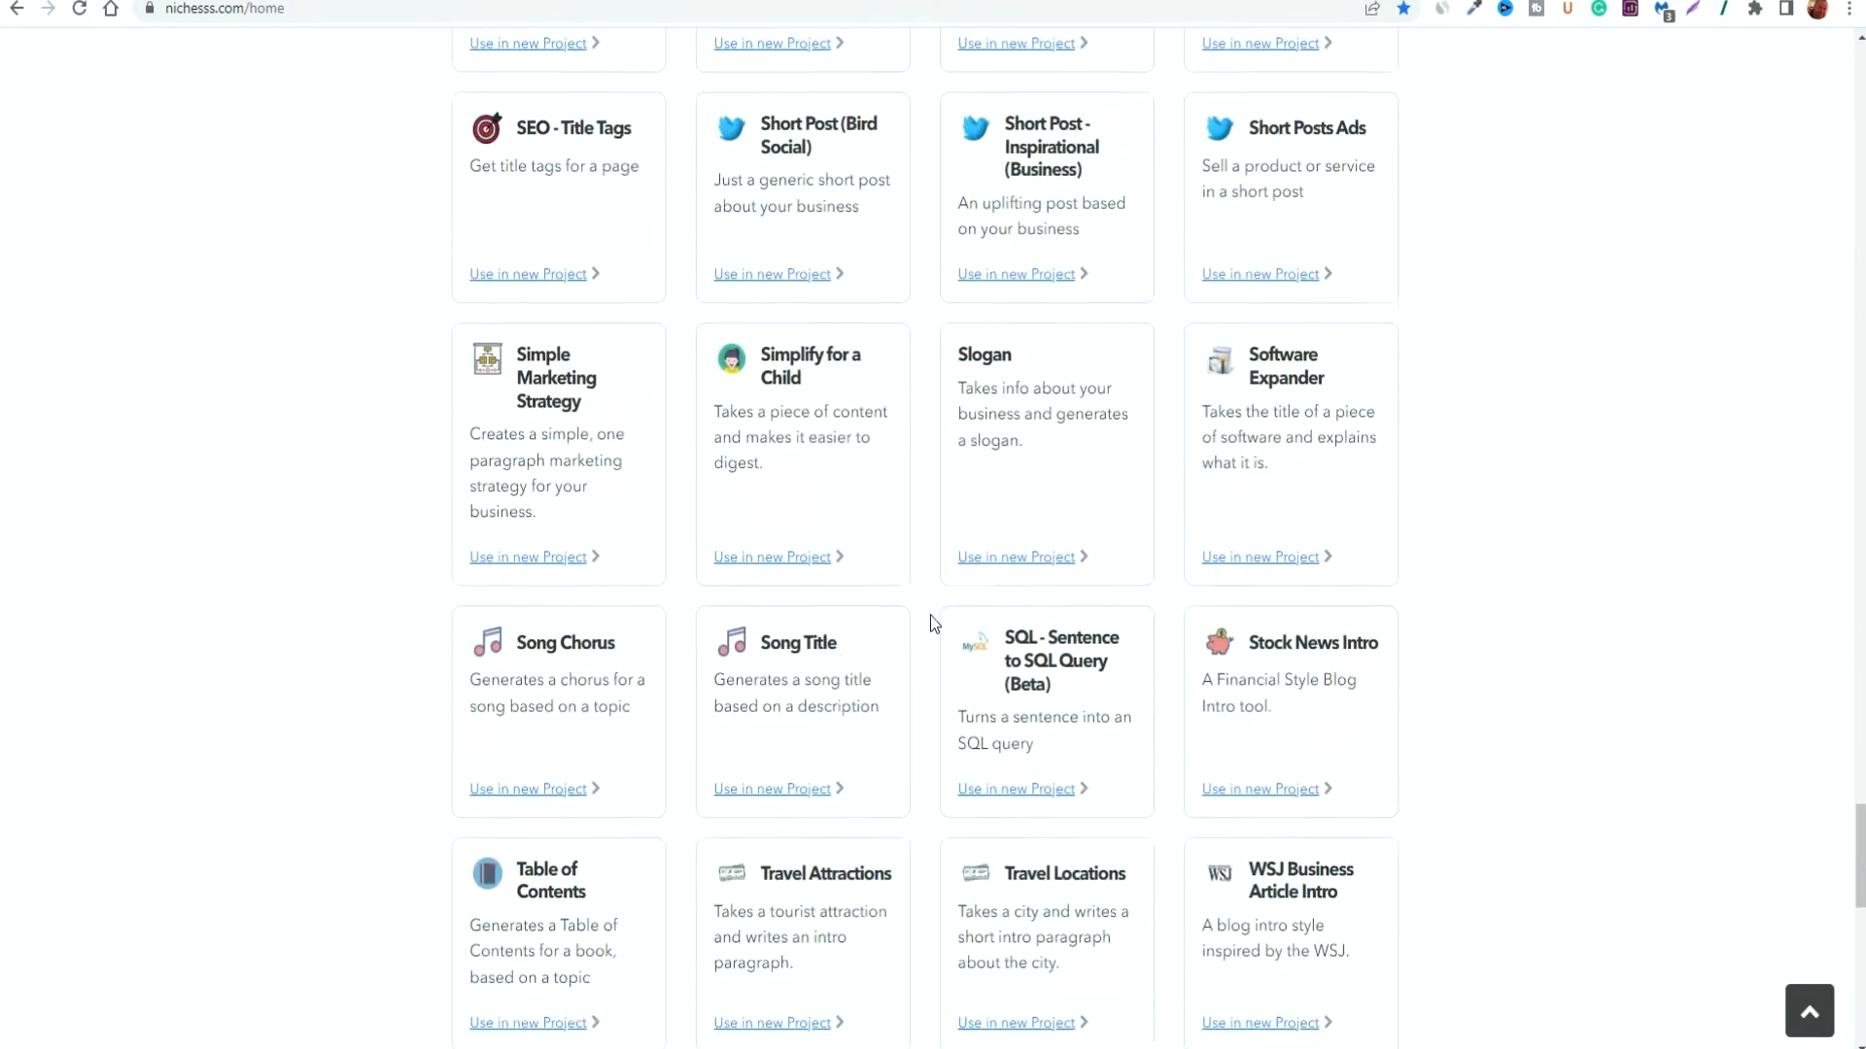
pyautogui.scroll(20, 930, 617)
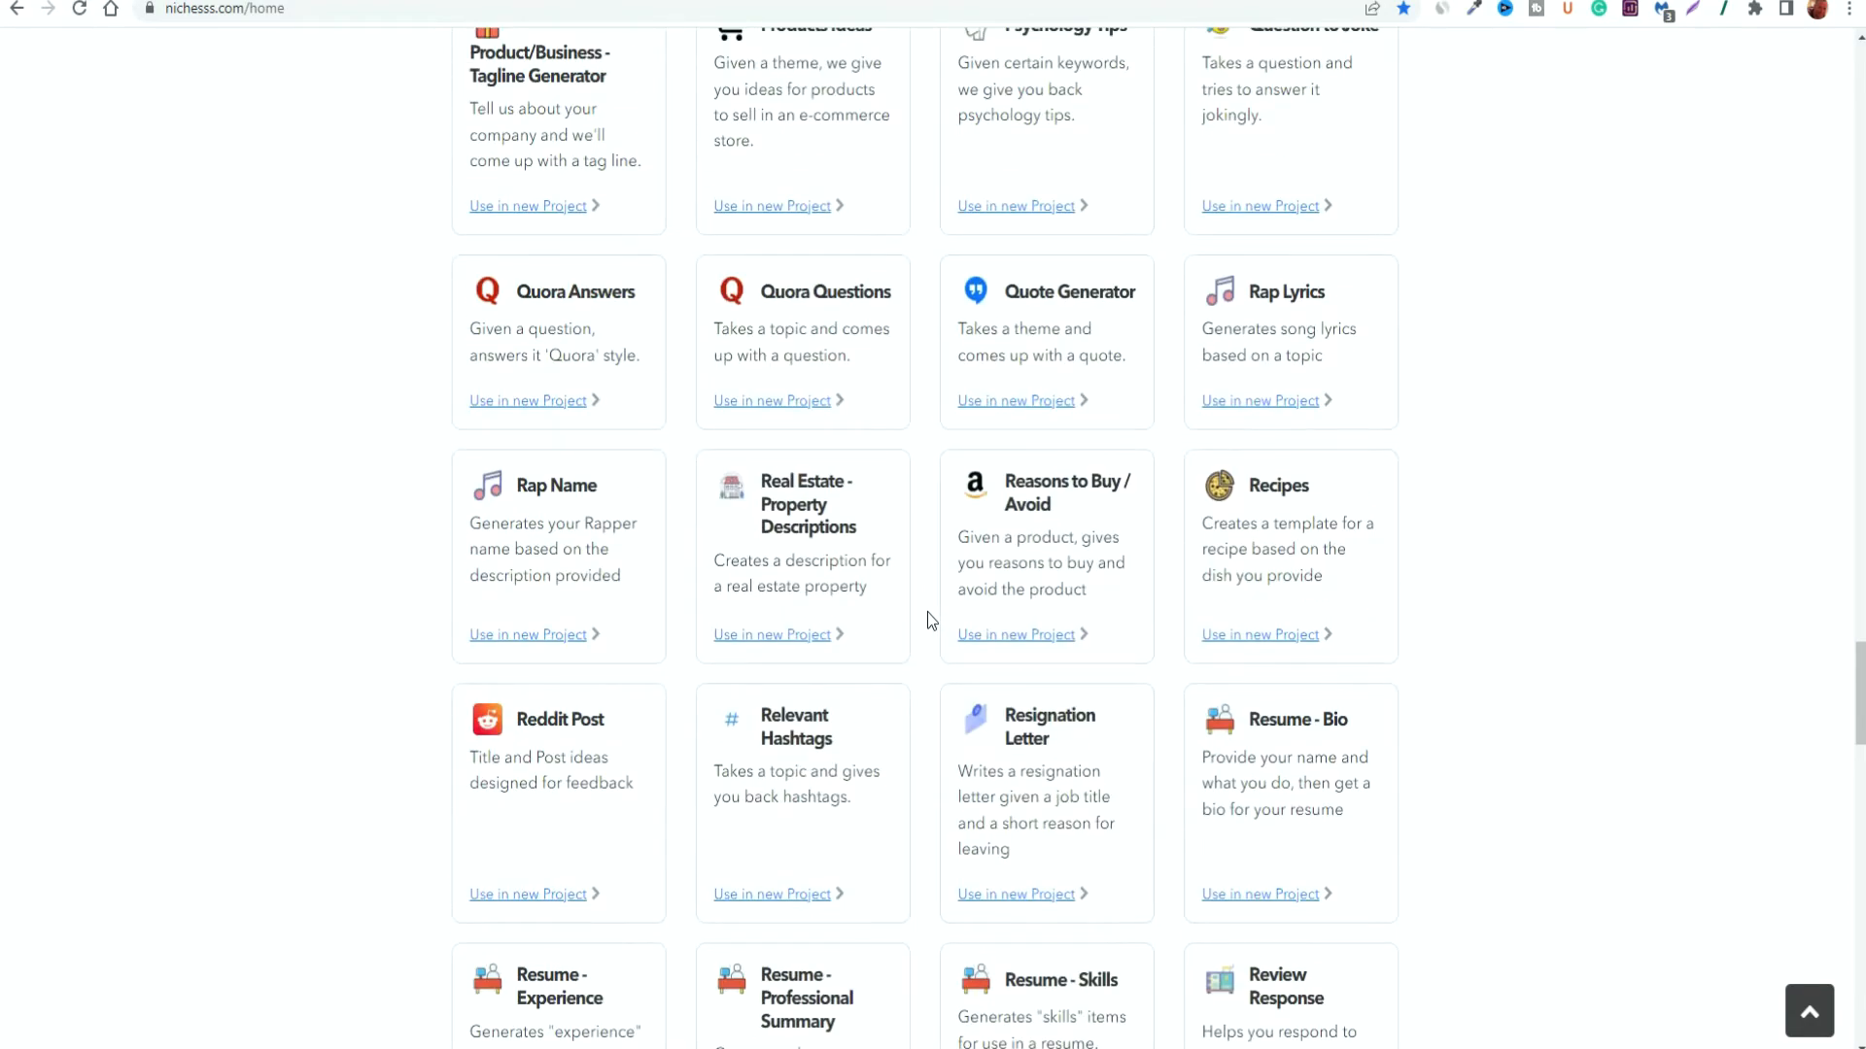
pyautogui.scroll(16, 928, 612)
pyautogui.scroll(20, 926, 609)
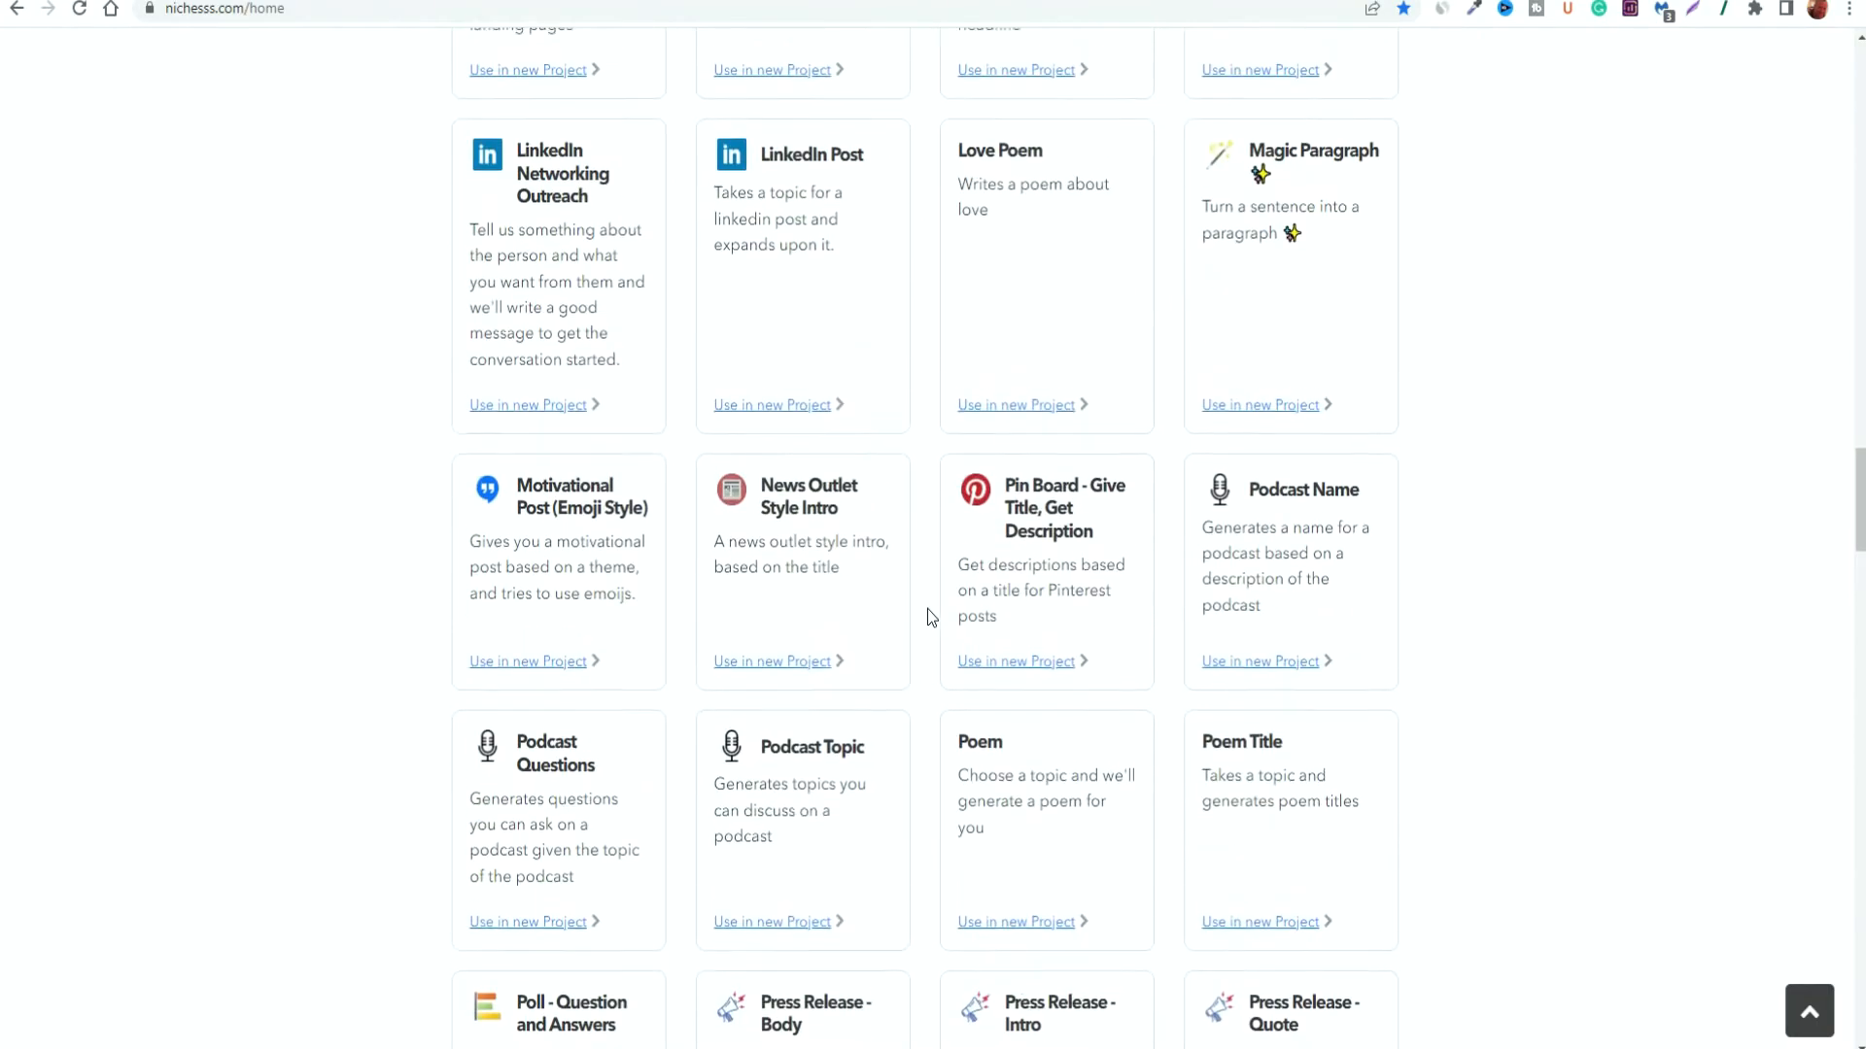
pyautogui.scroll(18, 927, 608)
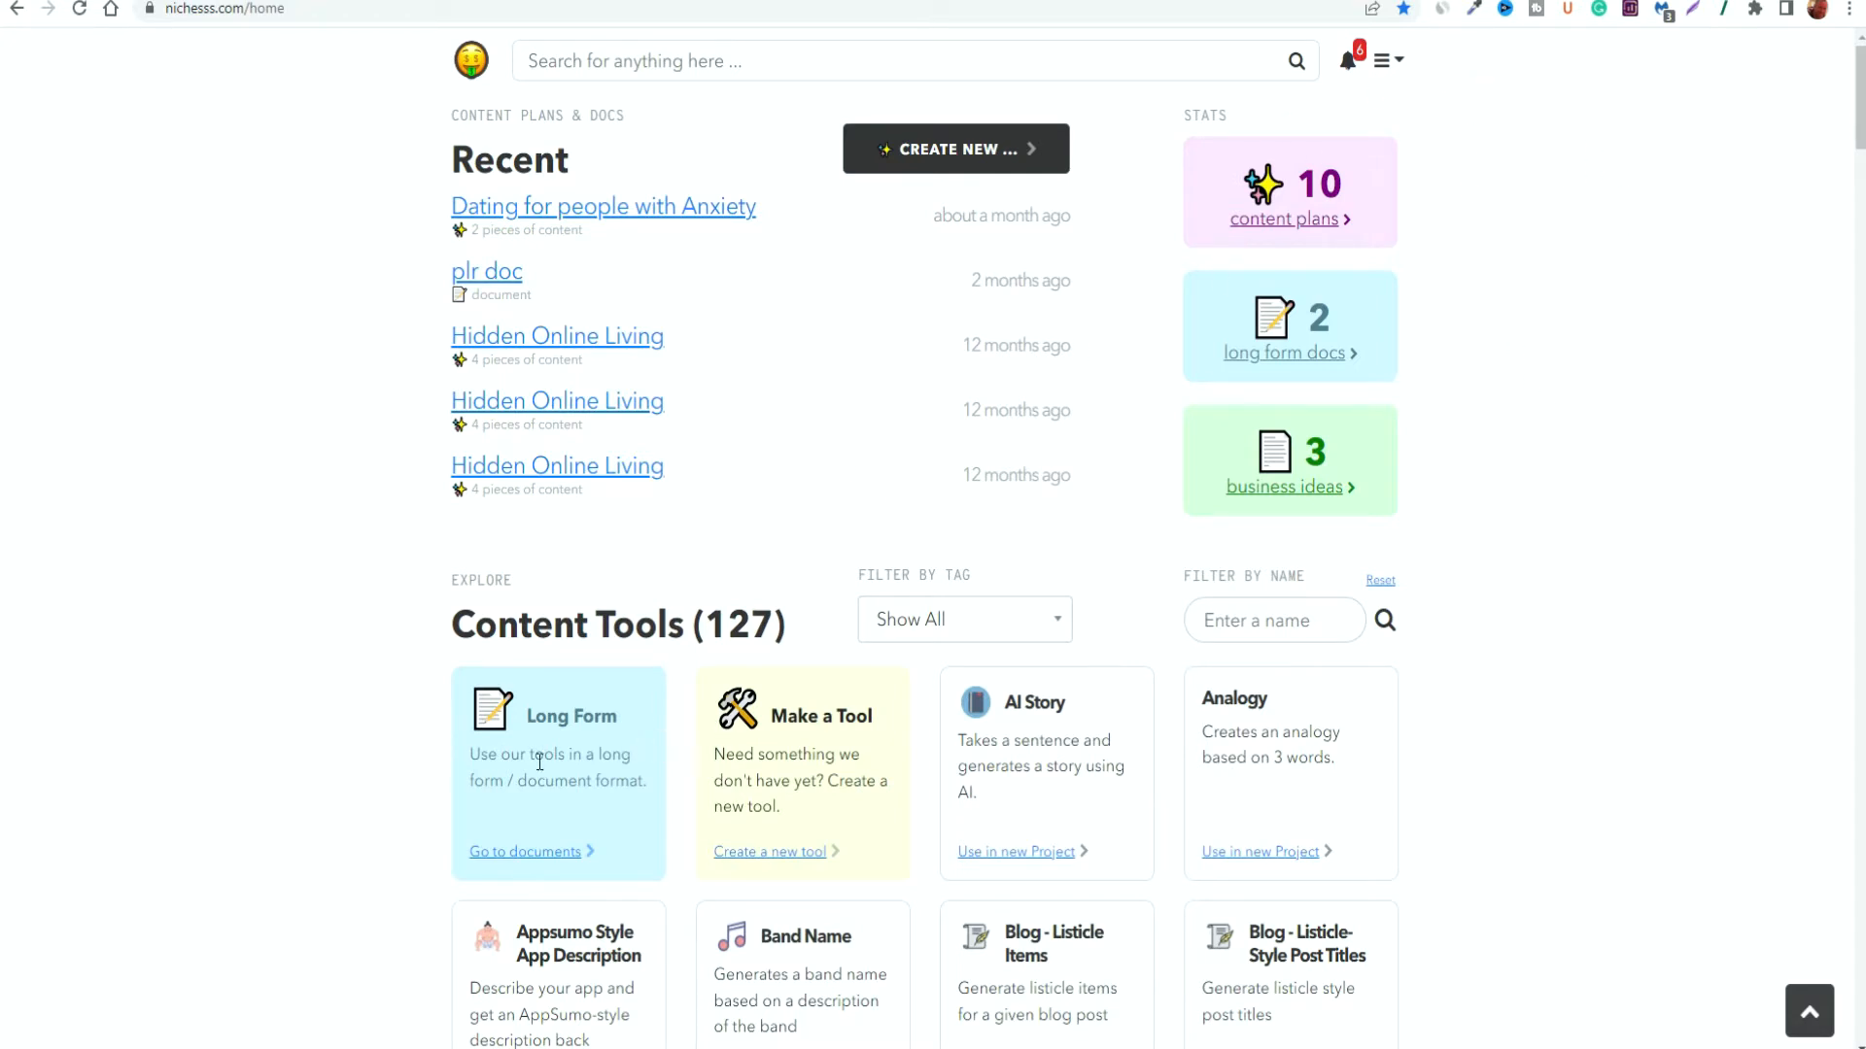
# Create a long-form document named "Affiliate Promotions for Beginners" with the description "How to run simple Affiliate Promotions for Beginners"
pyautogui.scroll(-2, 1571, 786)
pyautogui.scroll(-2, 1571, 786)
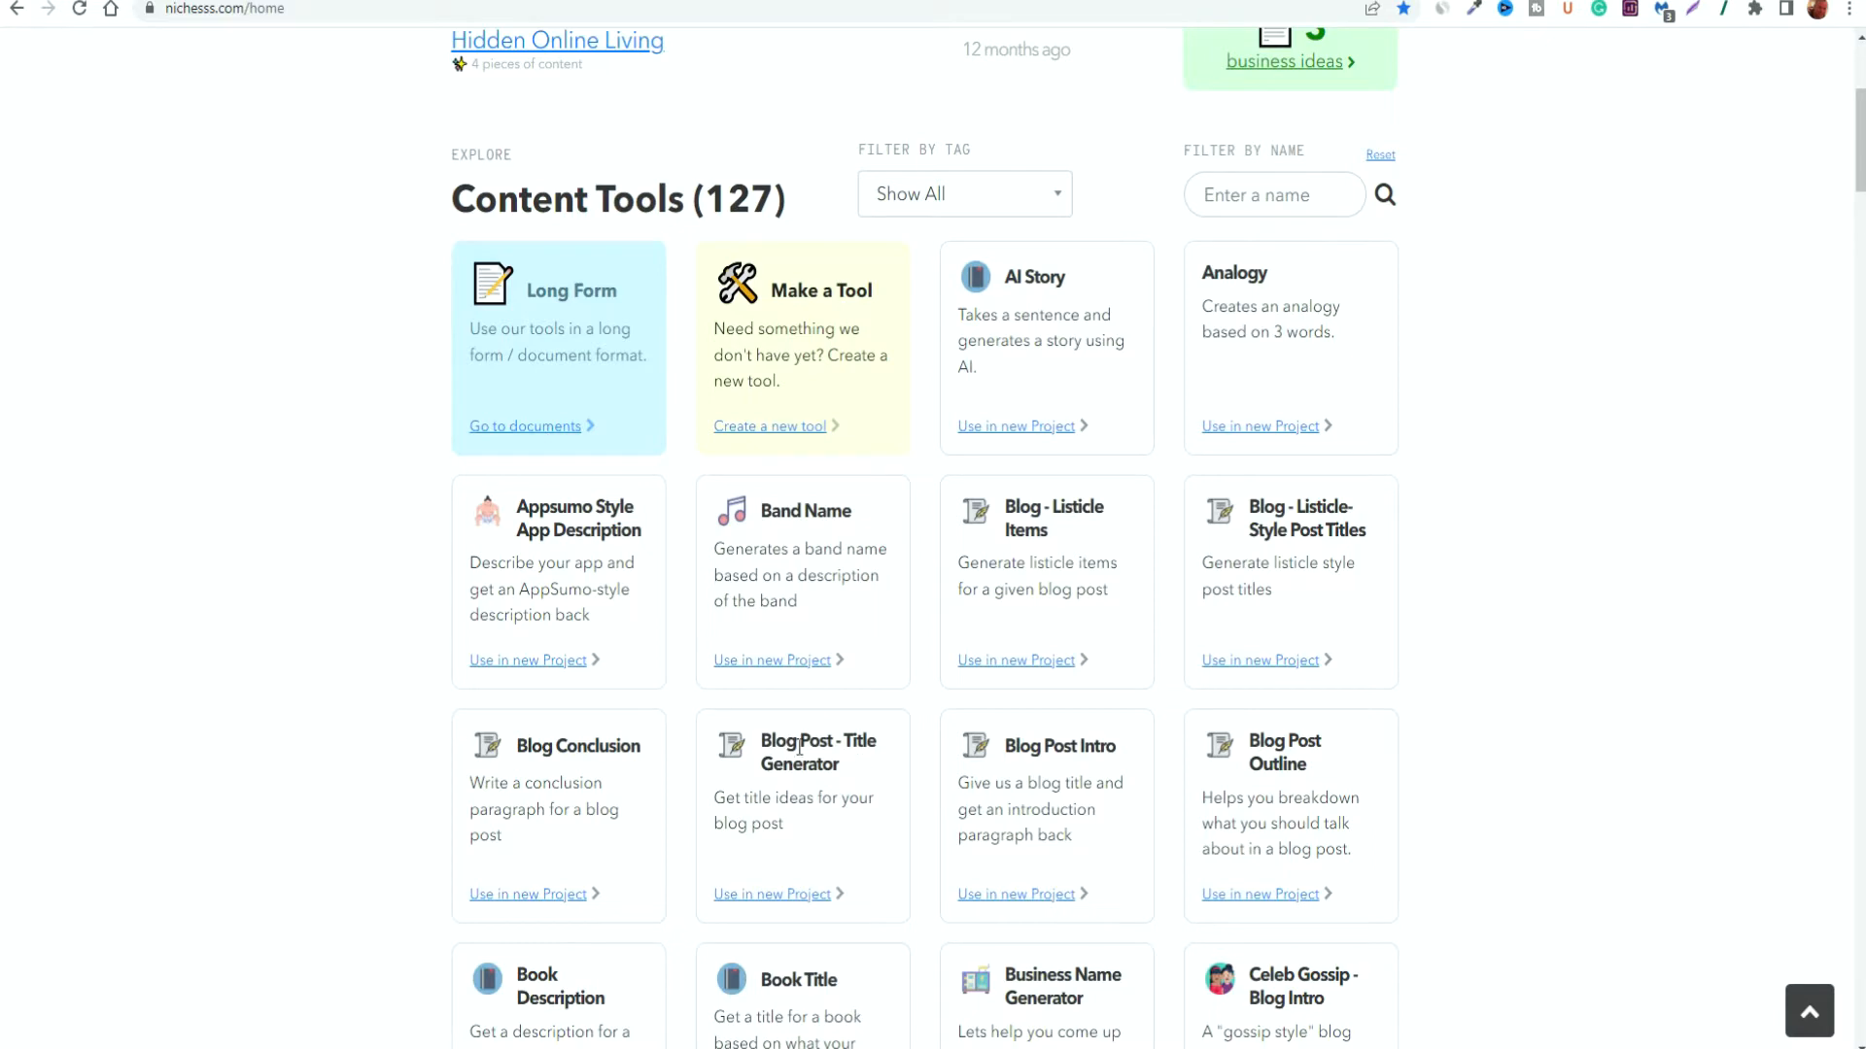
pyautogui.scroll(3, 1628, 762)
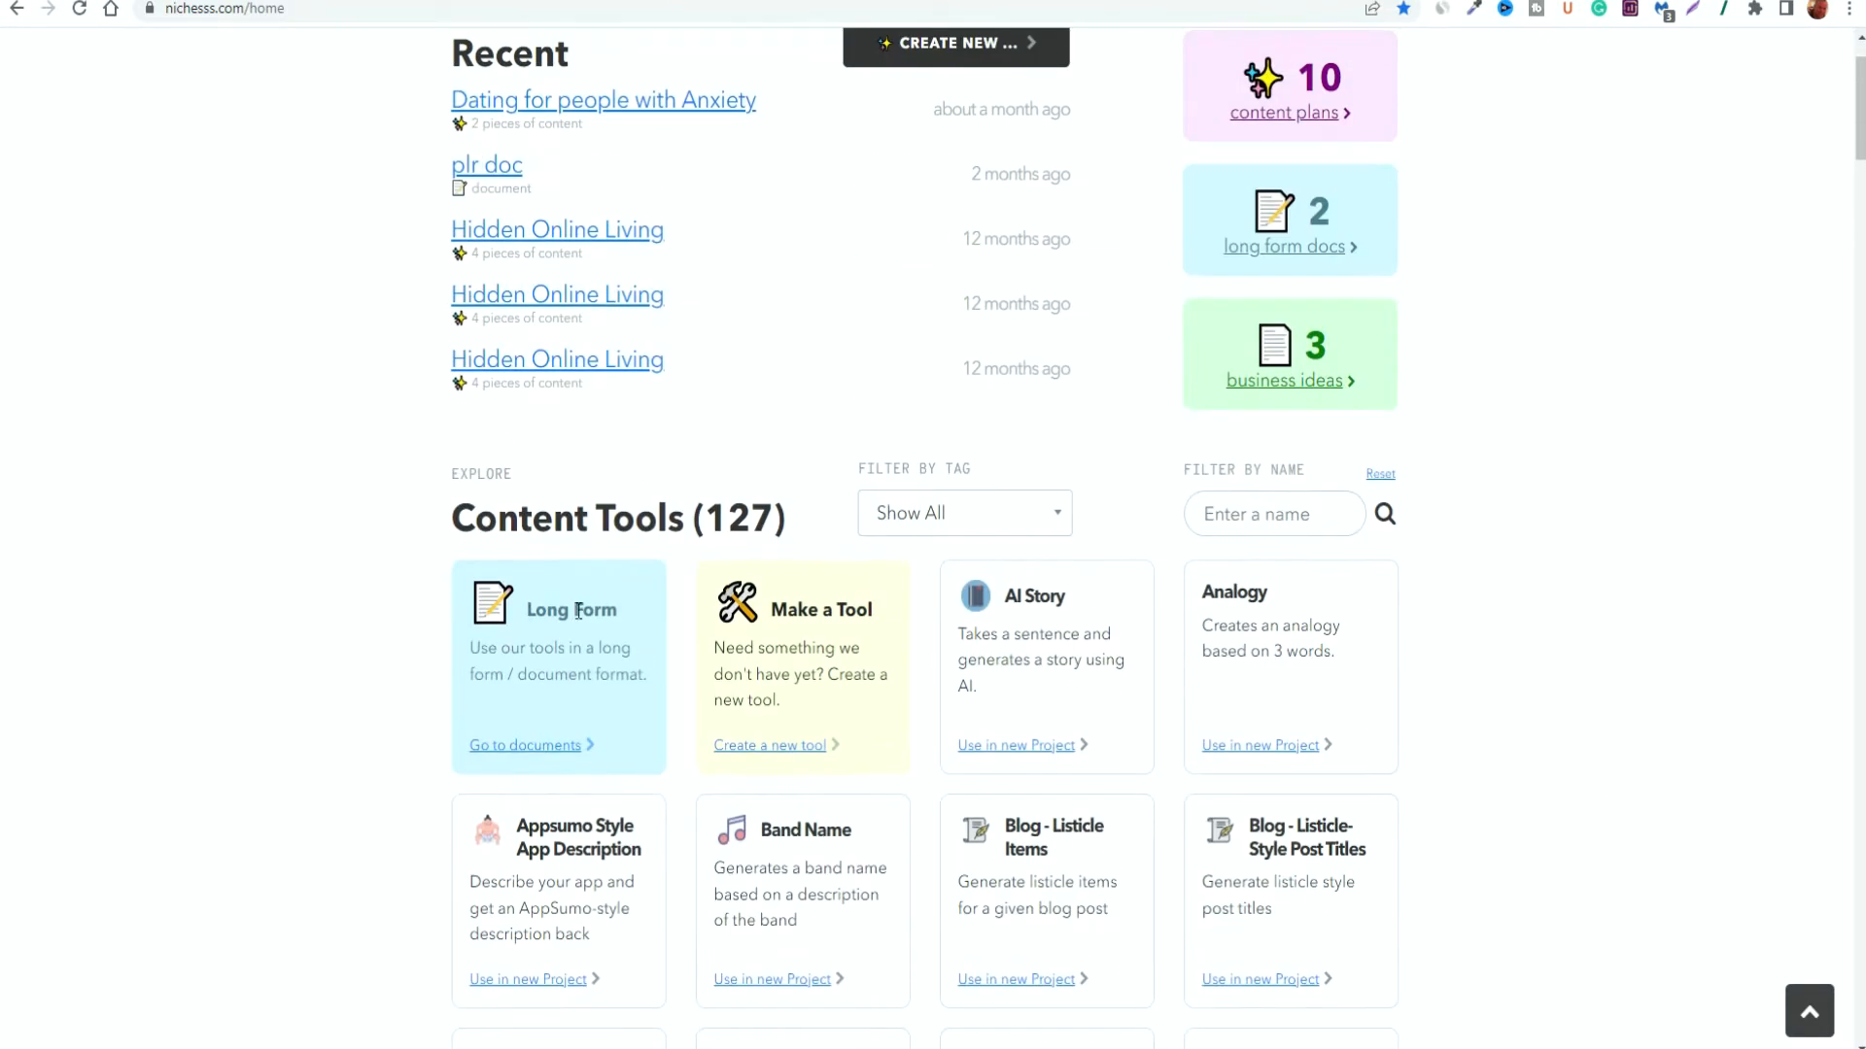
pyautogui.click(541, 748)
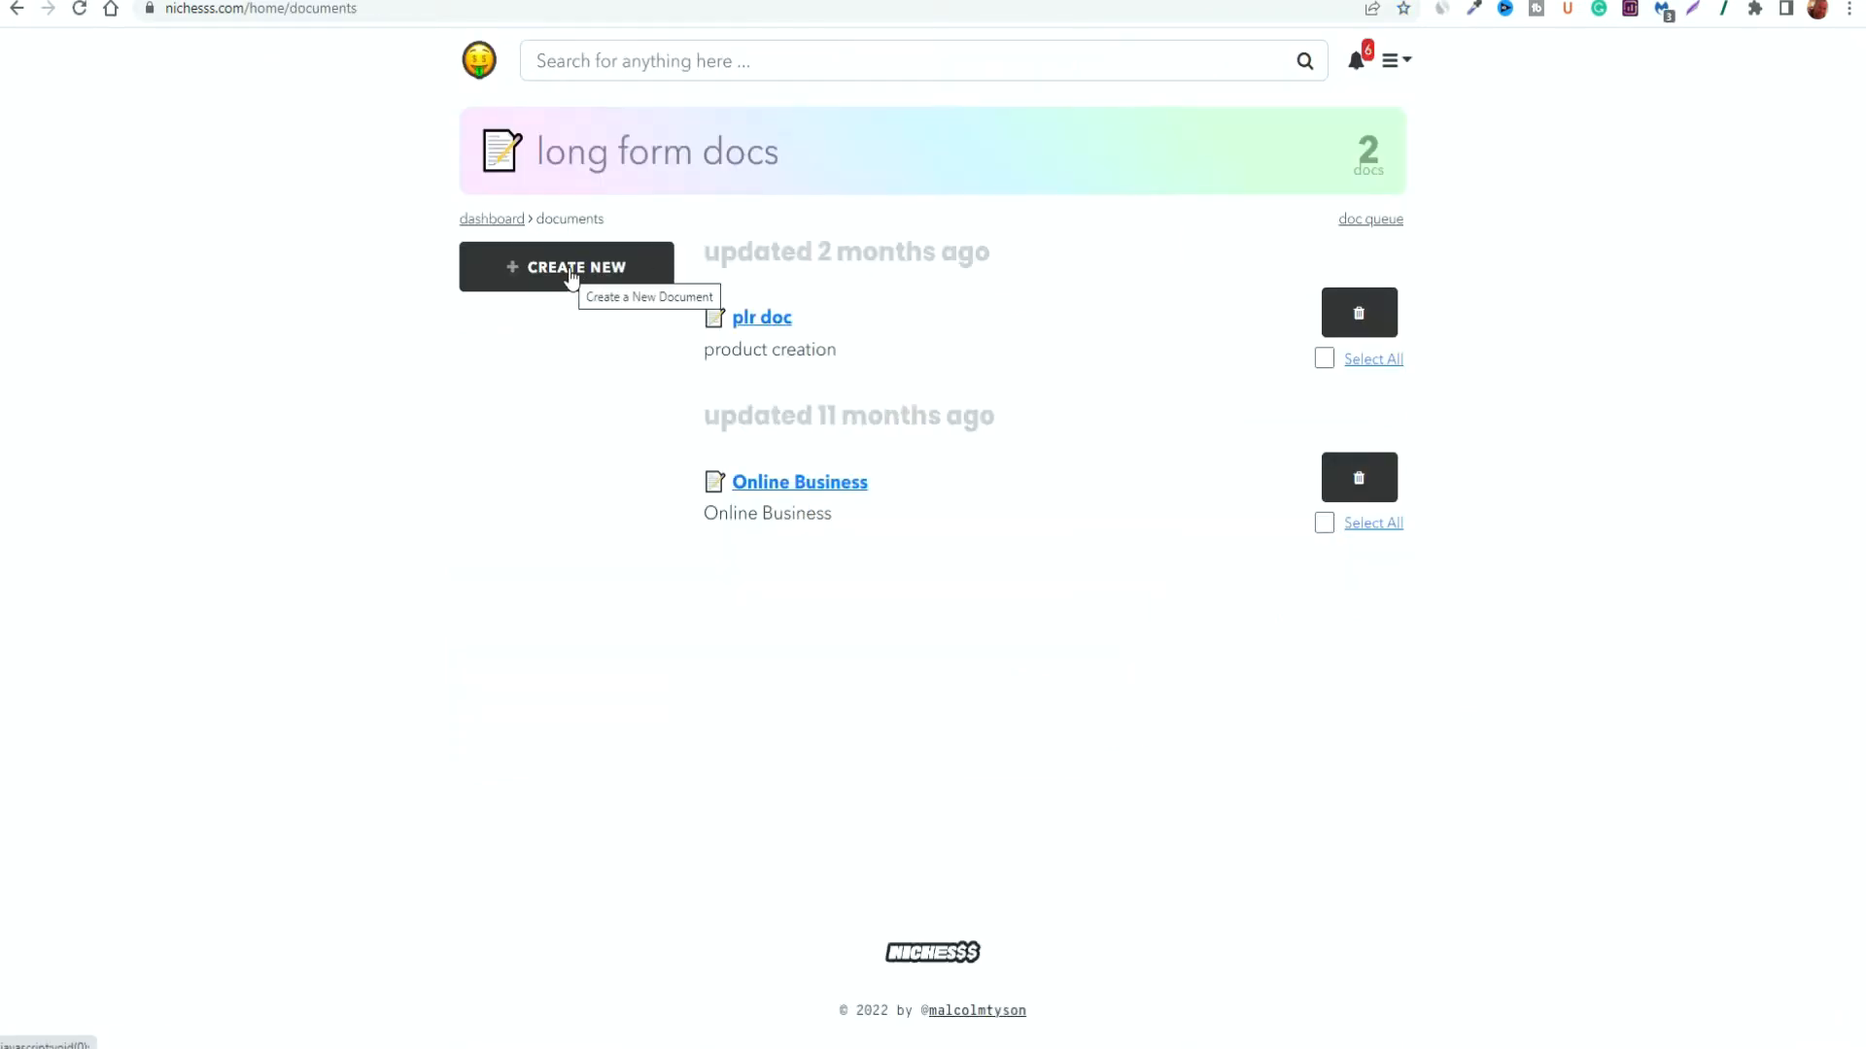
pyautogui.click(572, 277)
pyautogui.click(834, 212)
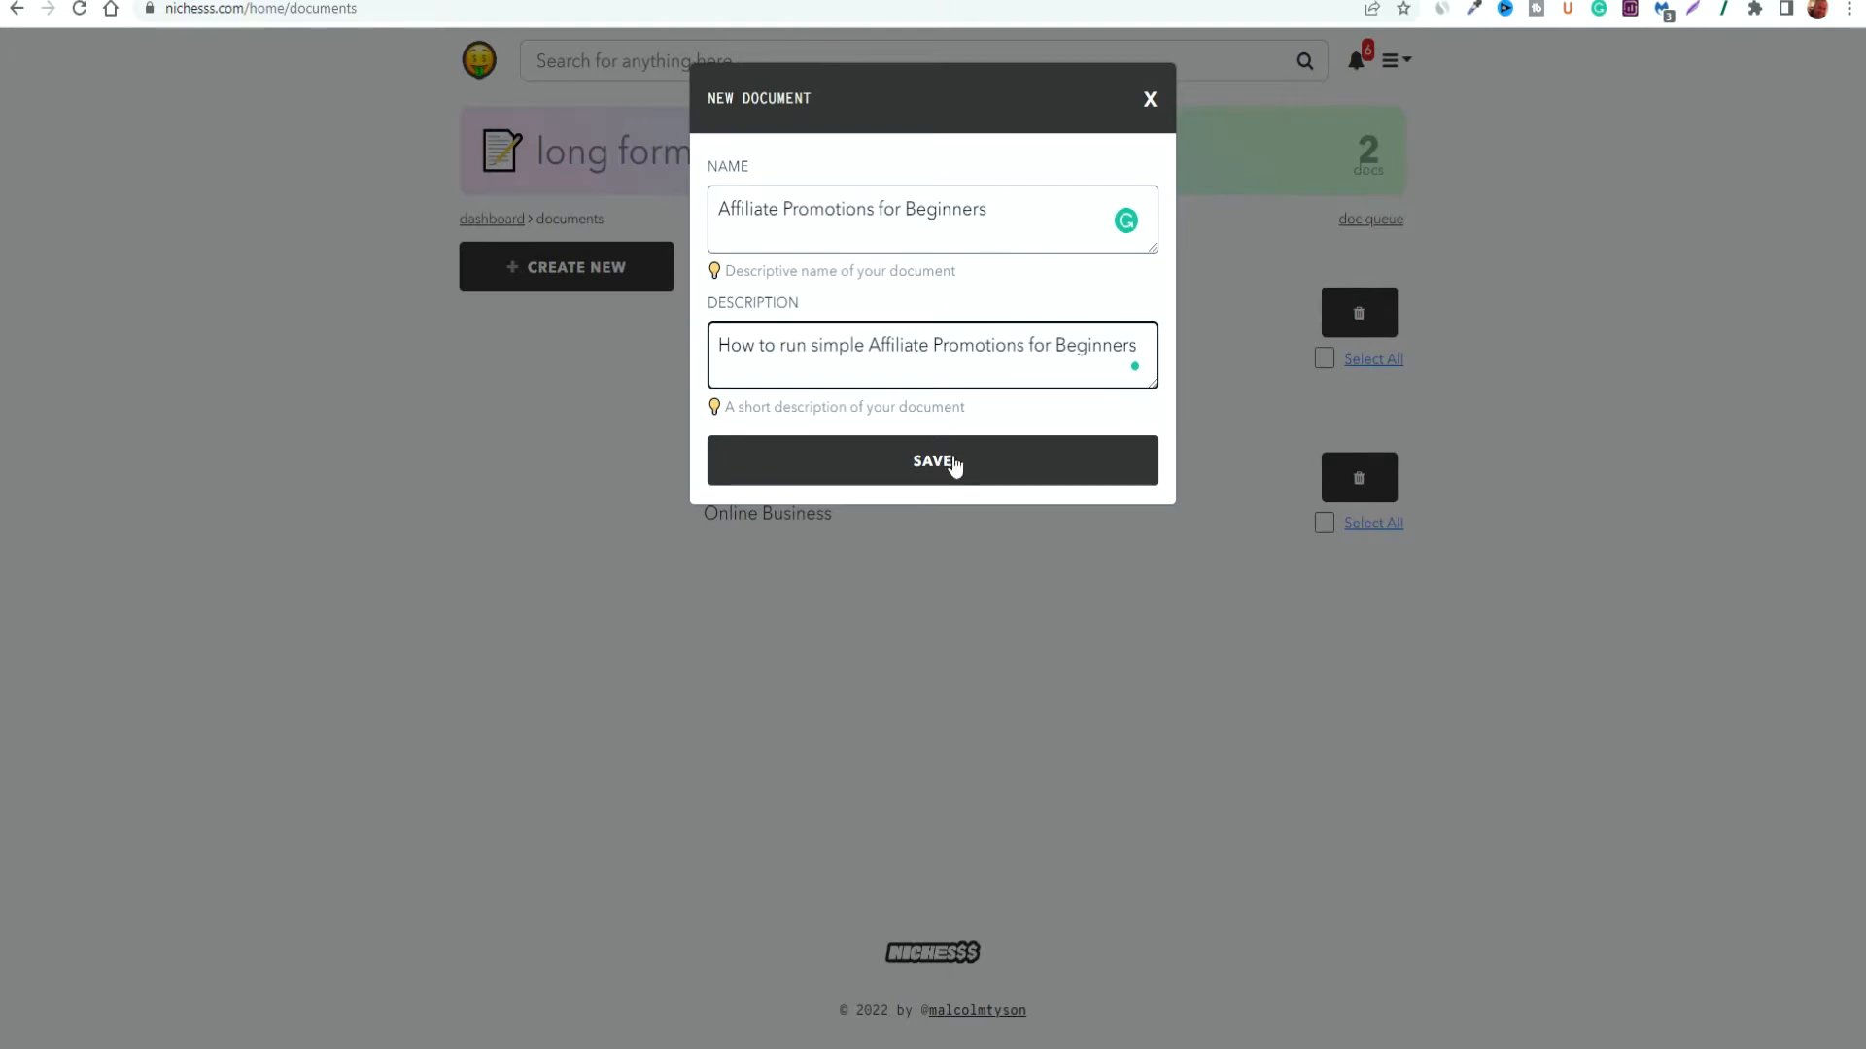
pyautogui.click(935, 462)
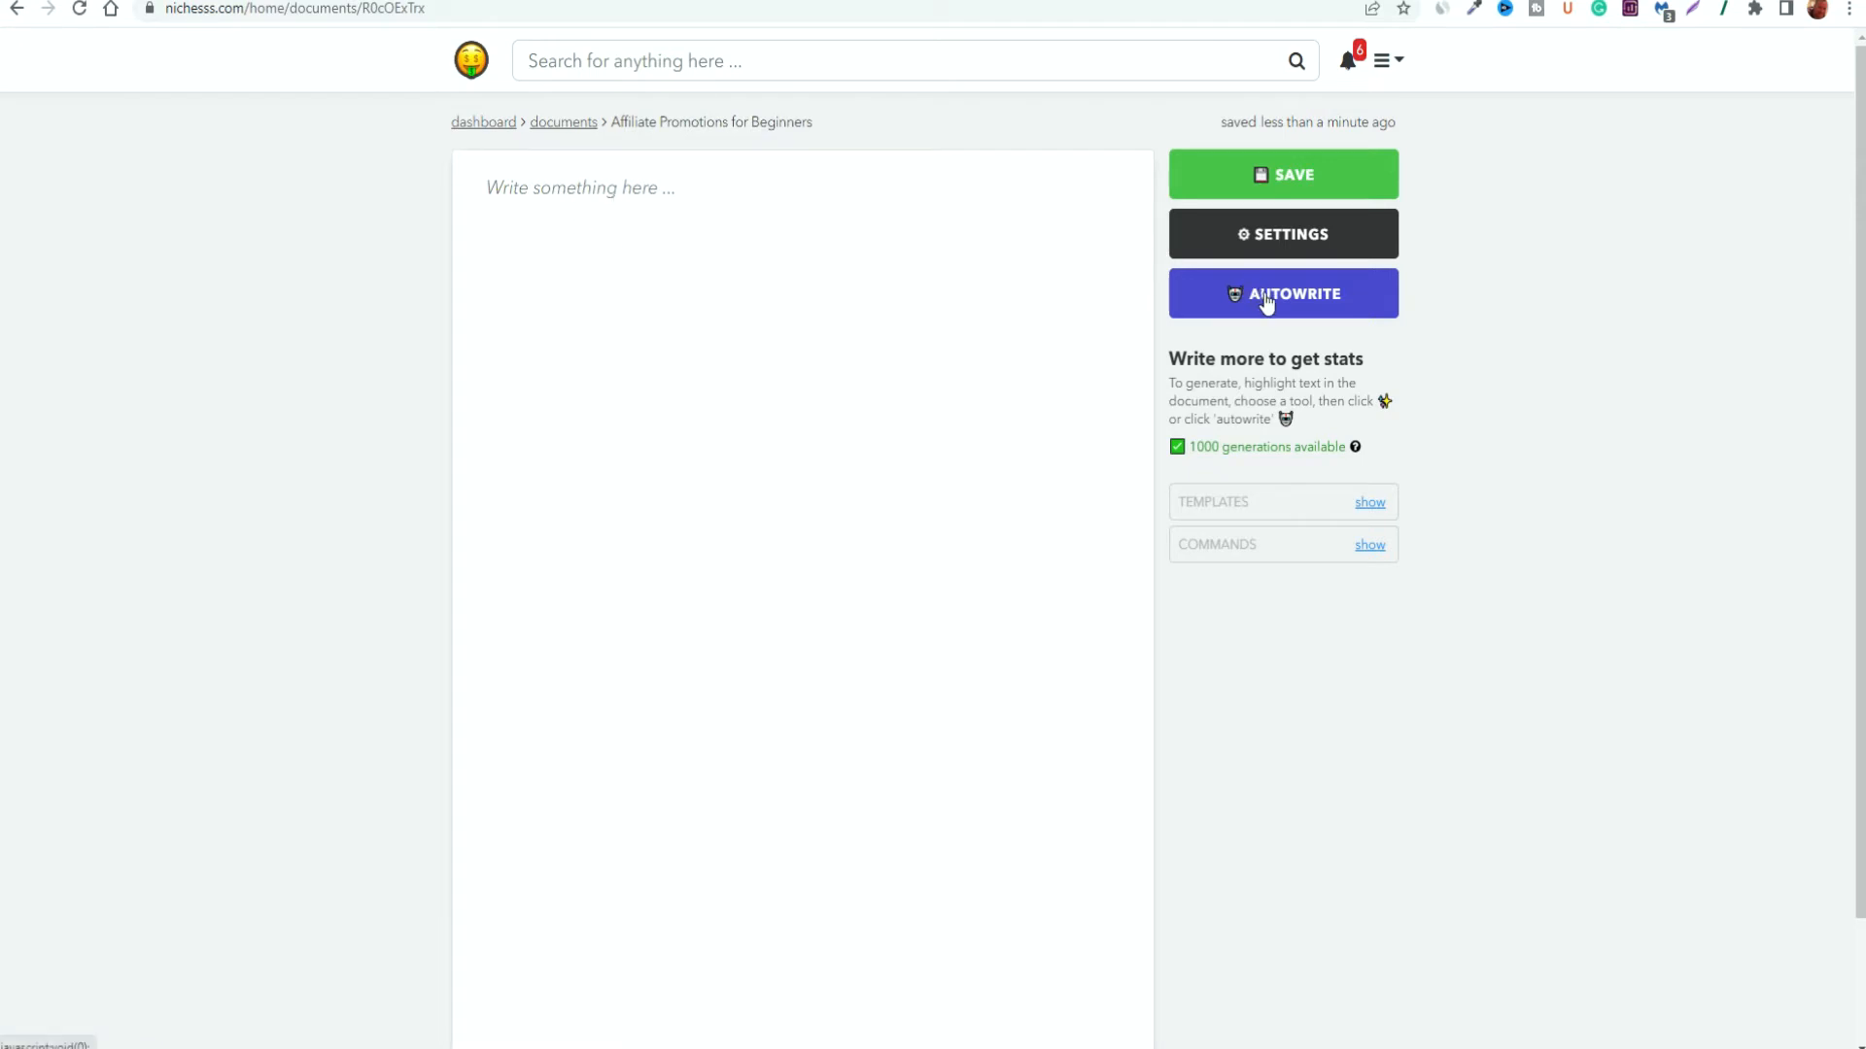
# Enter the heading "Affiliate Promotions for Beginners" in the empty document and generate a continuation of it with Autocomplete
pyautogui.click(552, 192)
pyautogui.click(1260, 235)
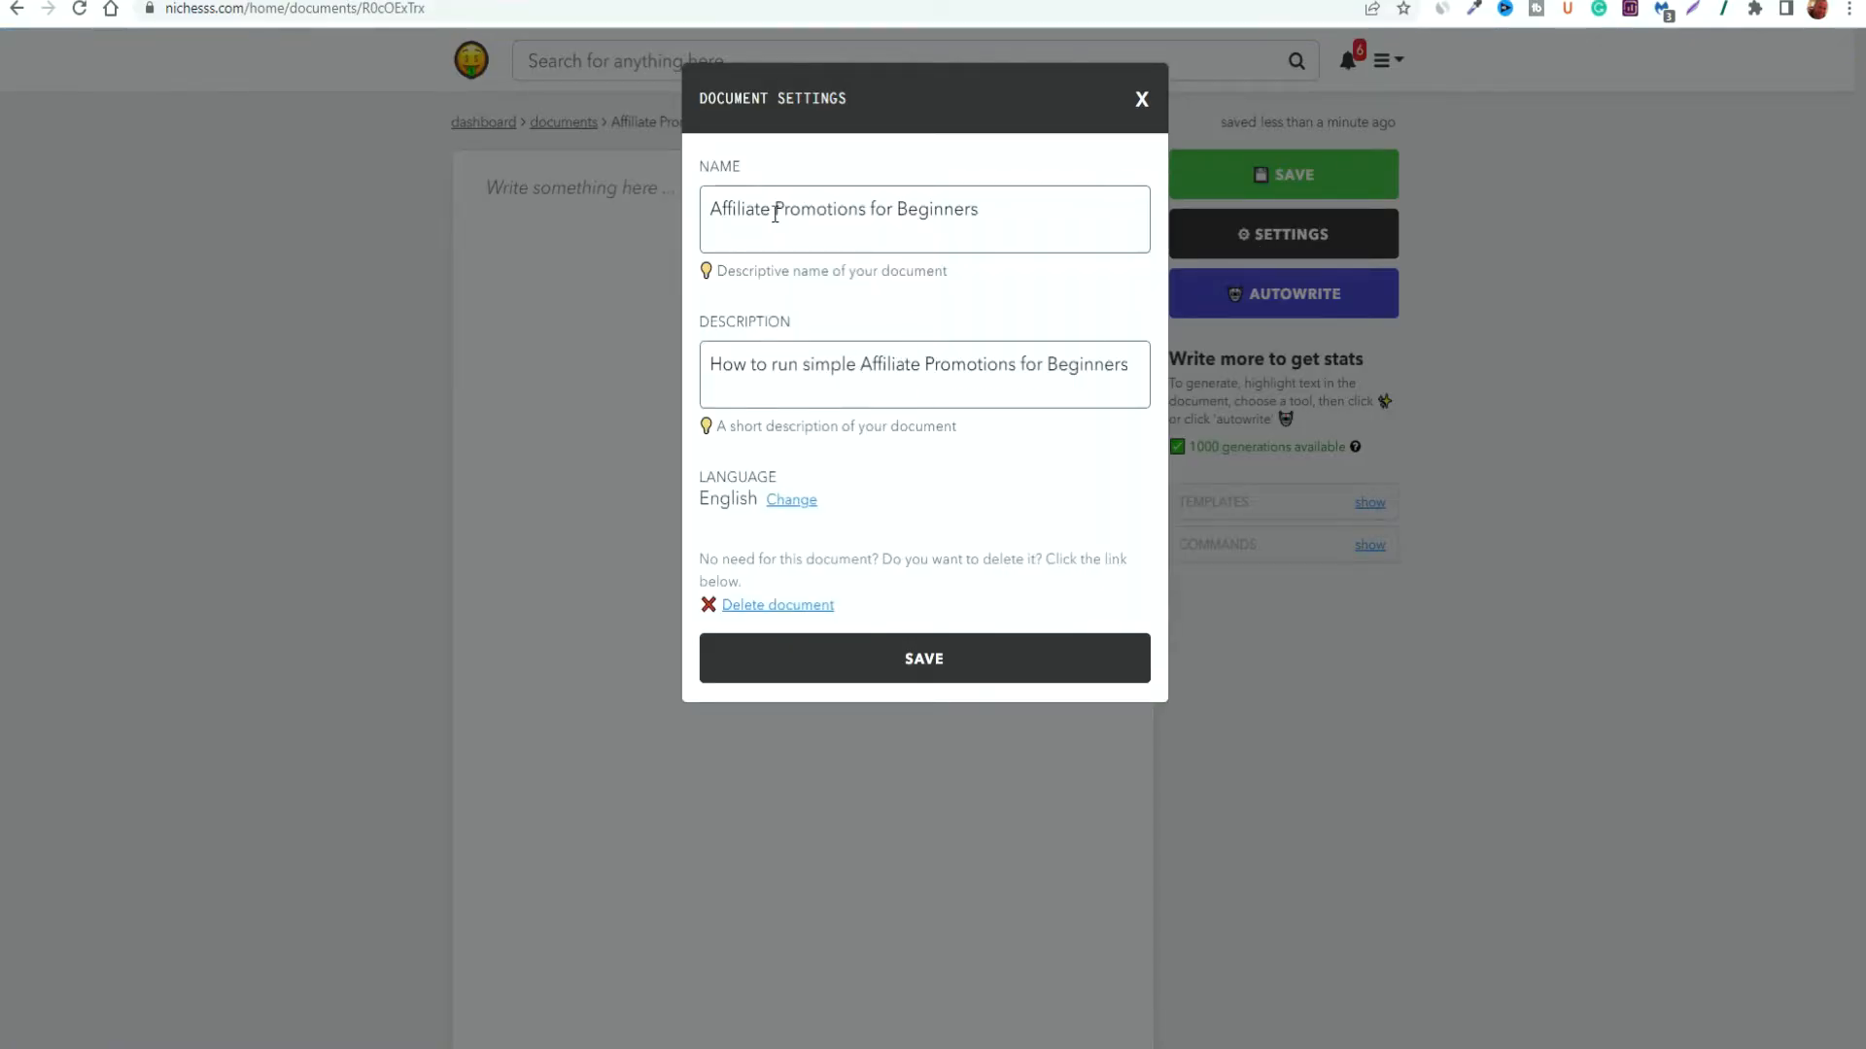
pyautogui.click(1141, 100)
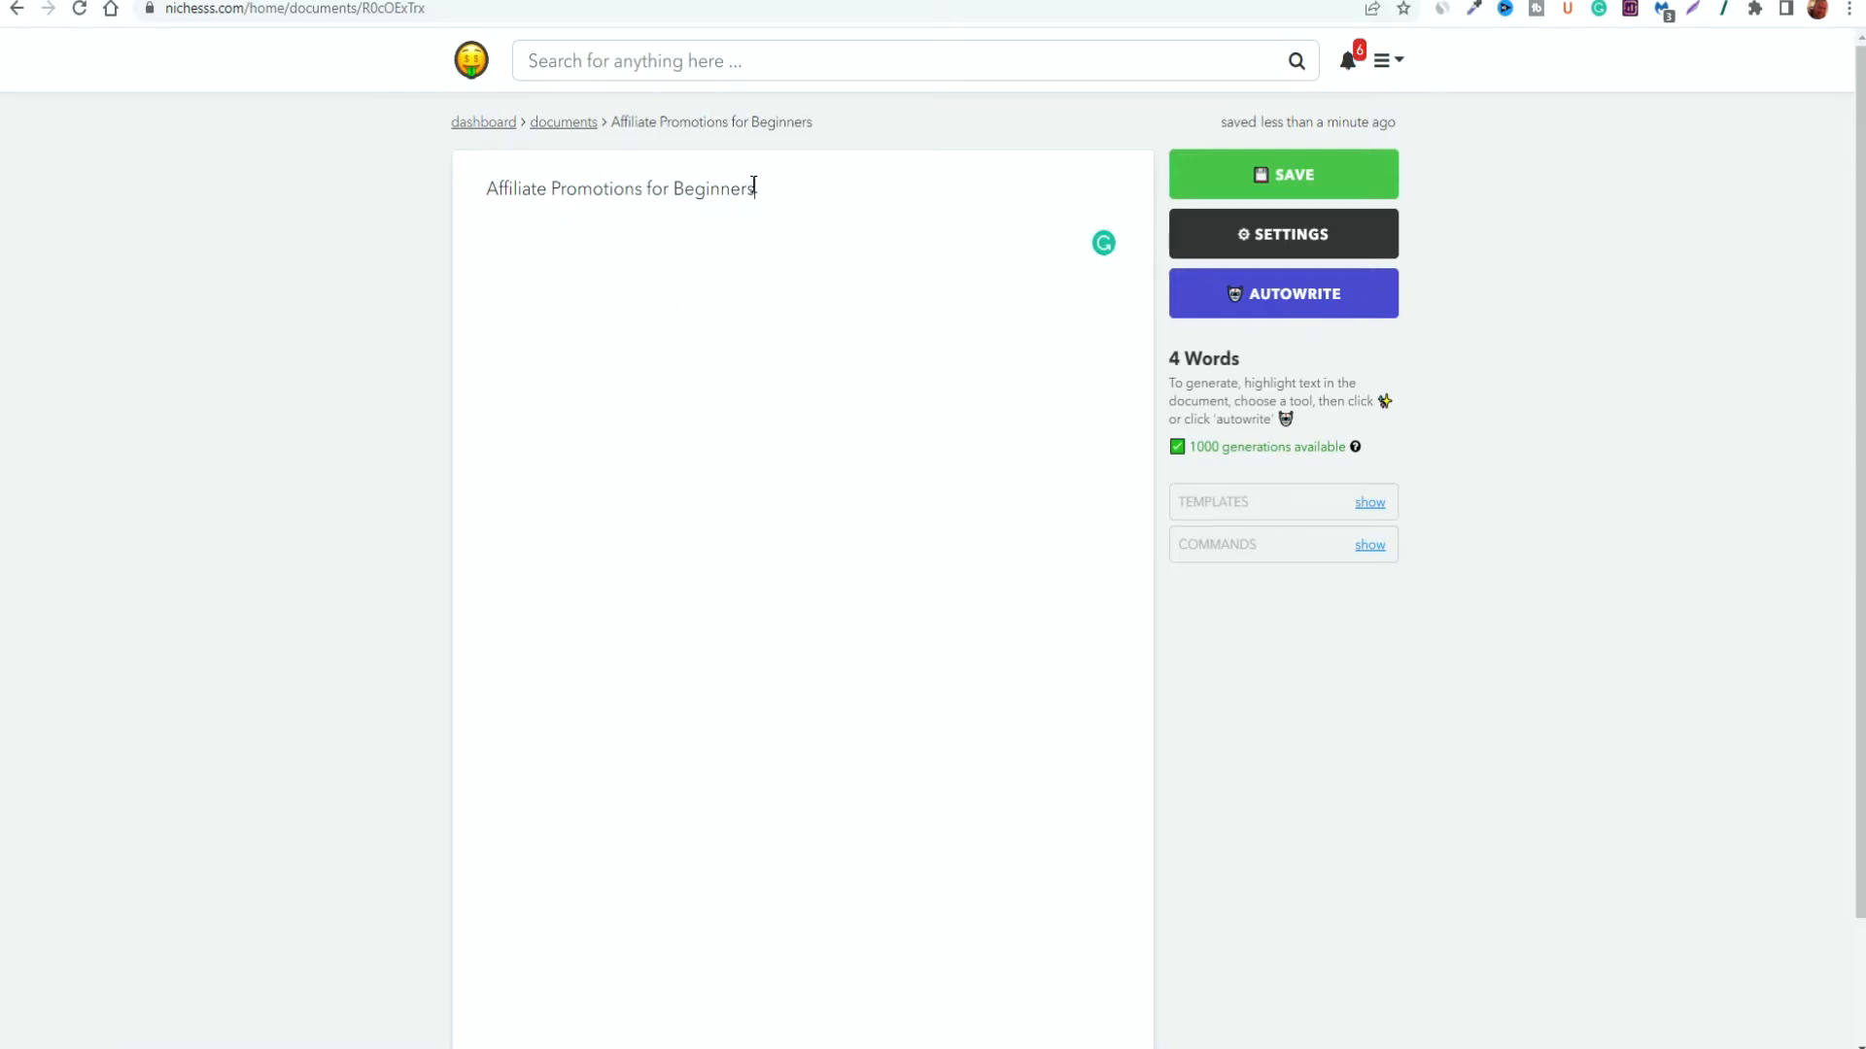
pyautogui.moveTo(756, 188); pyautogui.dragTo(547, 186)
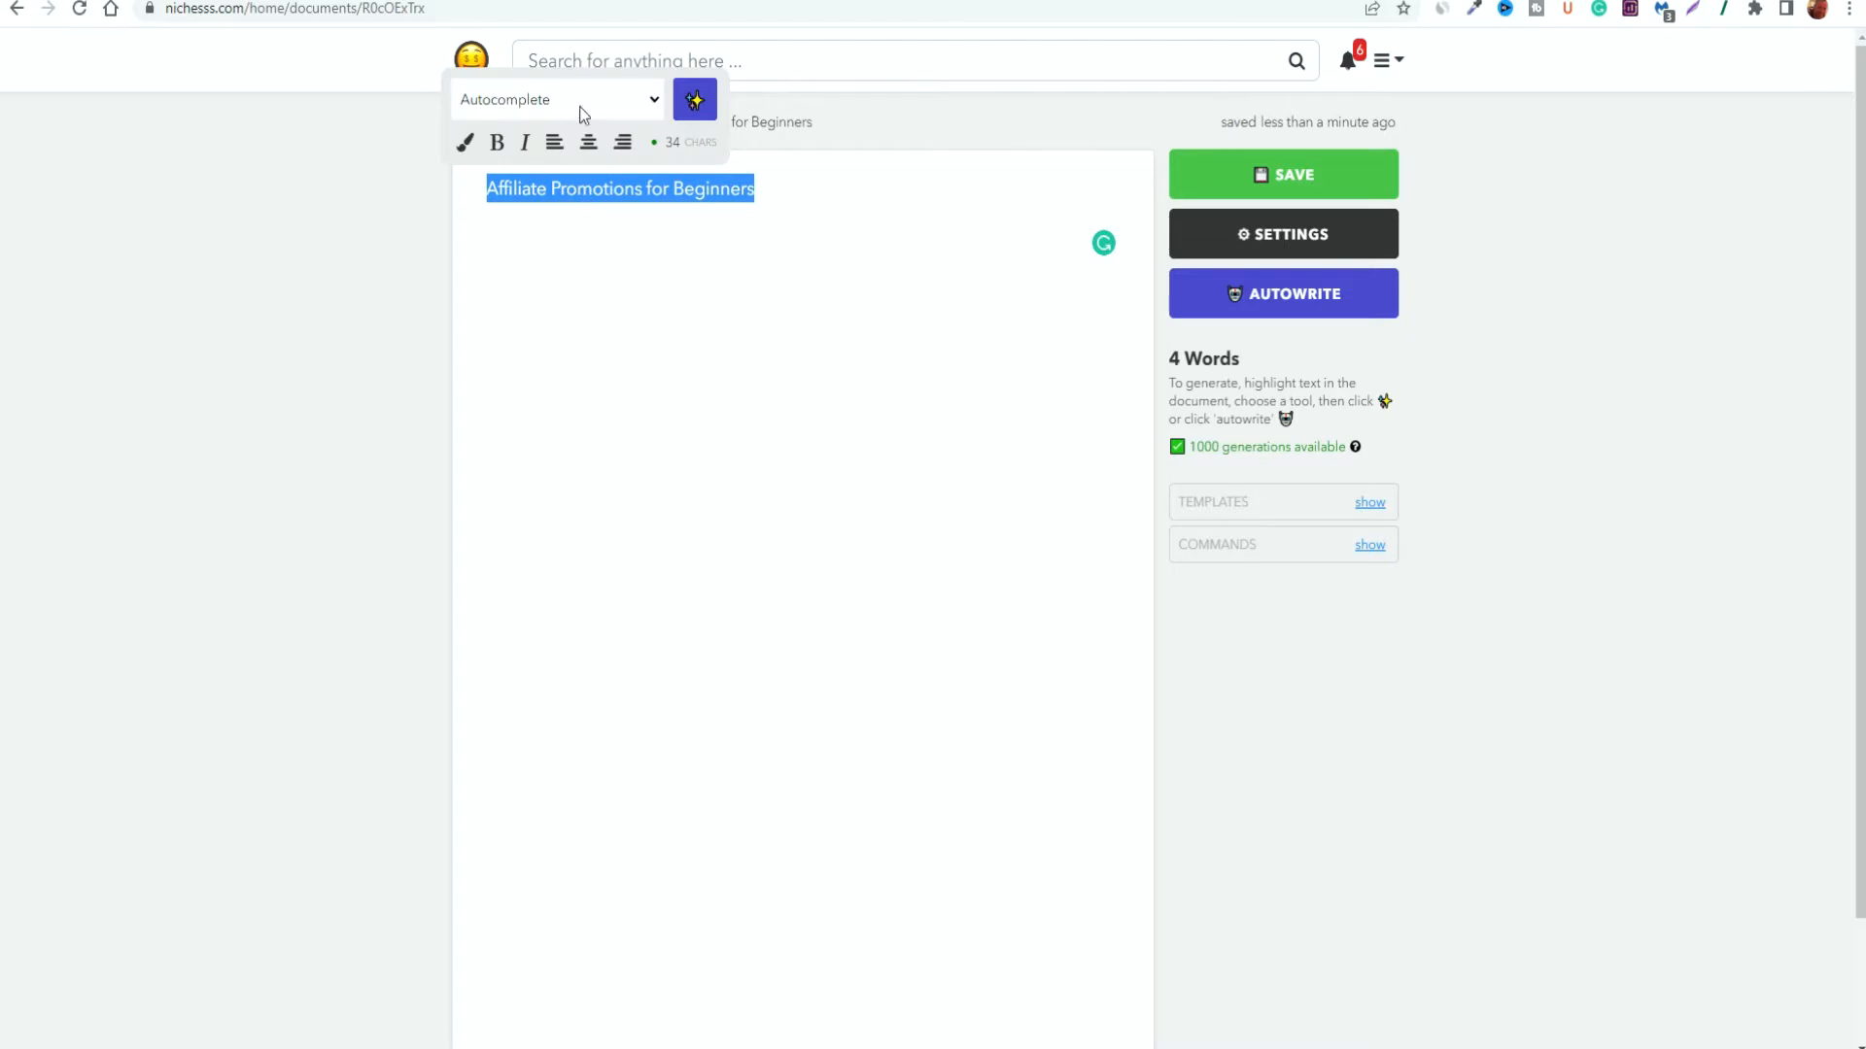
pyautogui.click(695, 101)
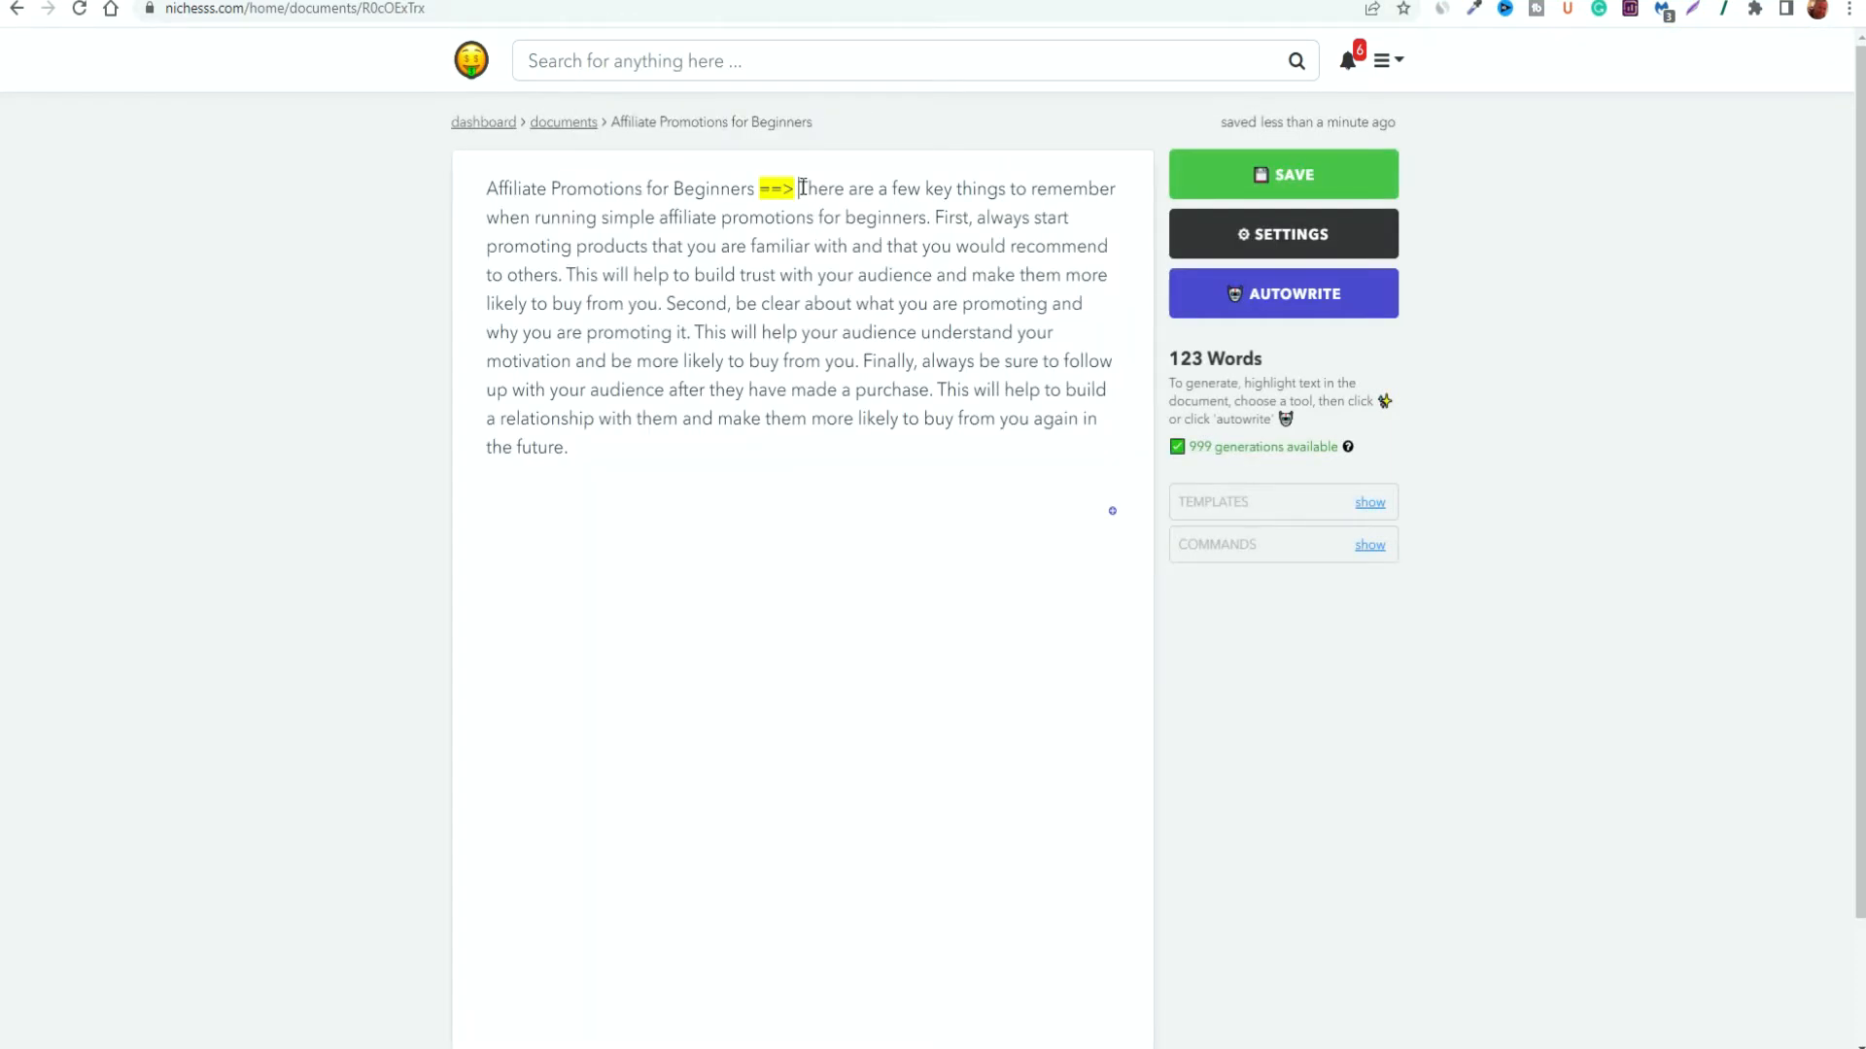
# Move the generated text into its own paragraph below the heading and delete the ==> marker
pyautogui.click(803, 187)
pyautogui.press('Return')
pyautogui.press('Return')
pyautogui.click(803, 187)
pyautogui.press('BackSpace')
pyautogui.press('BackSpace')
pyautogui.press('BackSpace')
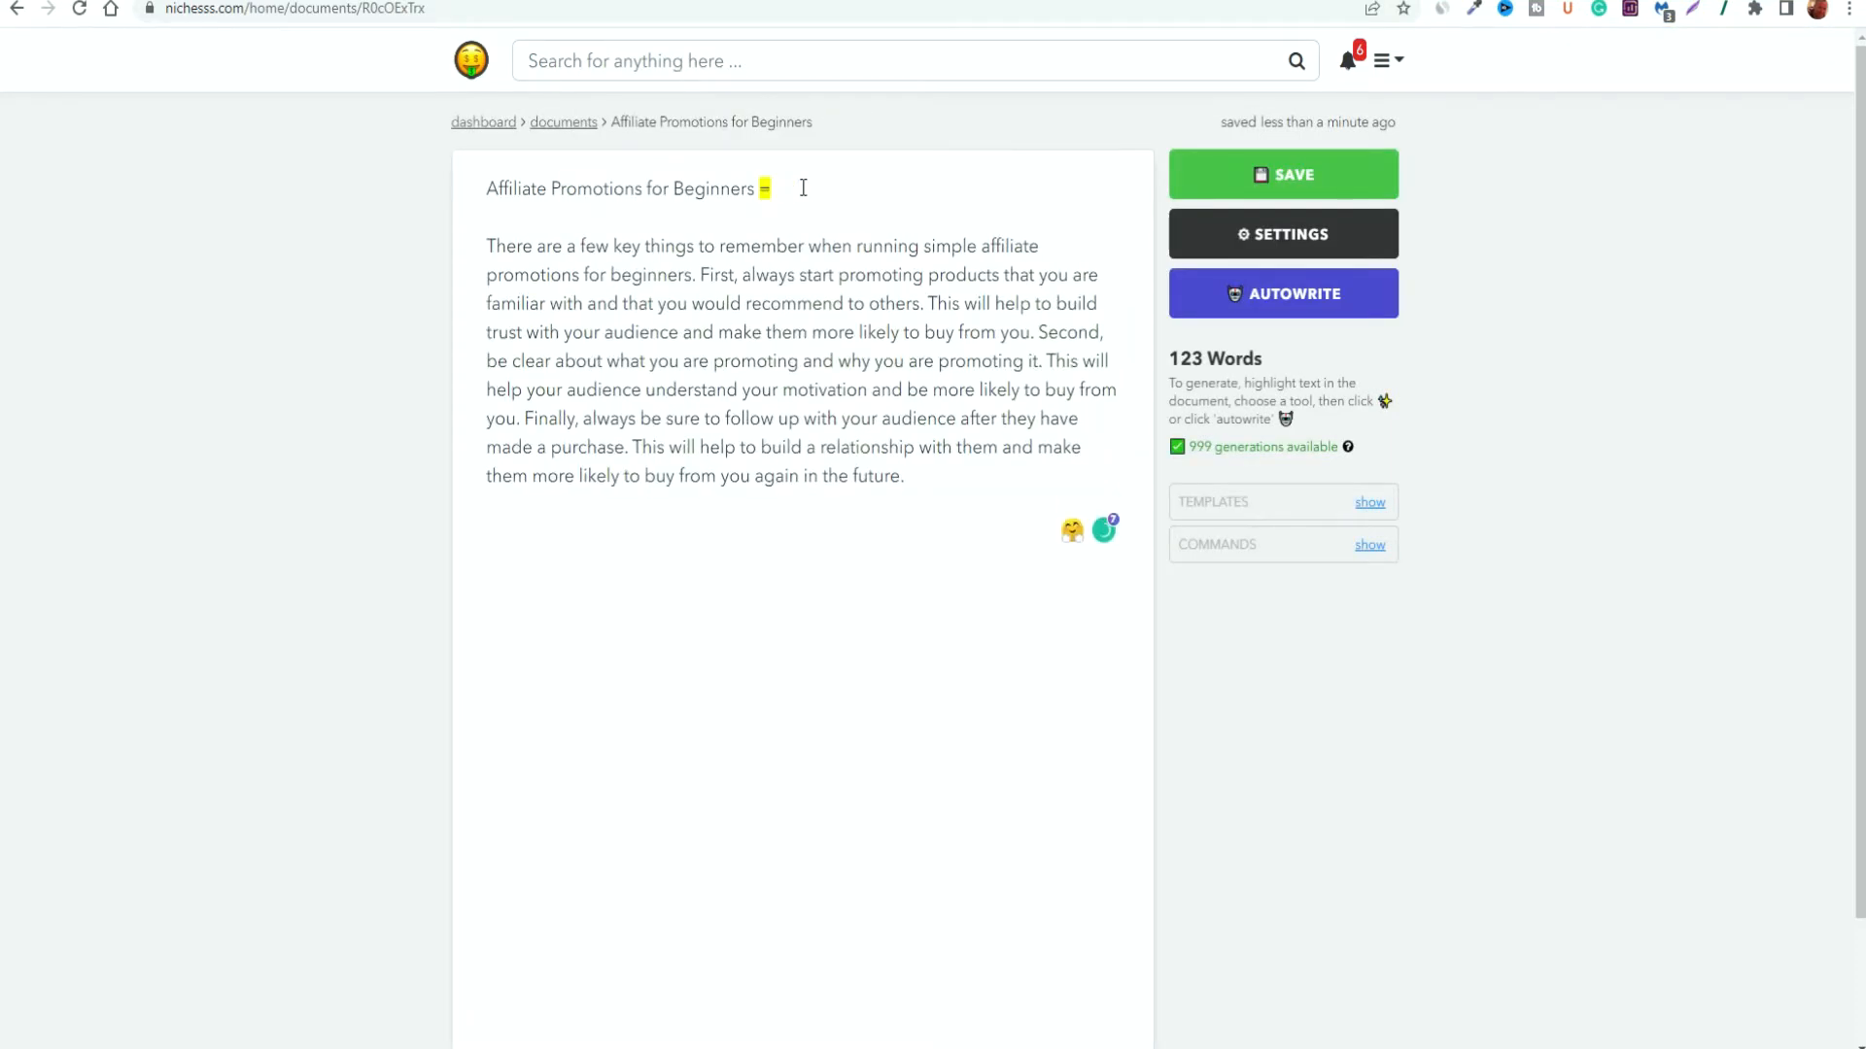
# Break the generated text into separate paragraphs after each sentence, from "First, always start promoting products" to the closing sentence
pyautogui.click(701, 275)
pyautogui.press('Return')
pyautogui.press('Return')
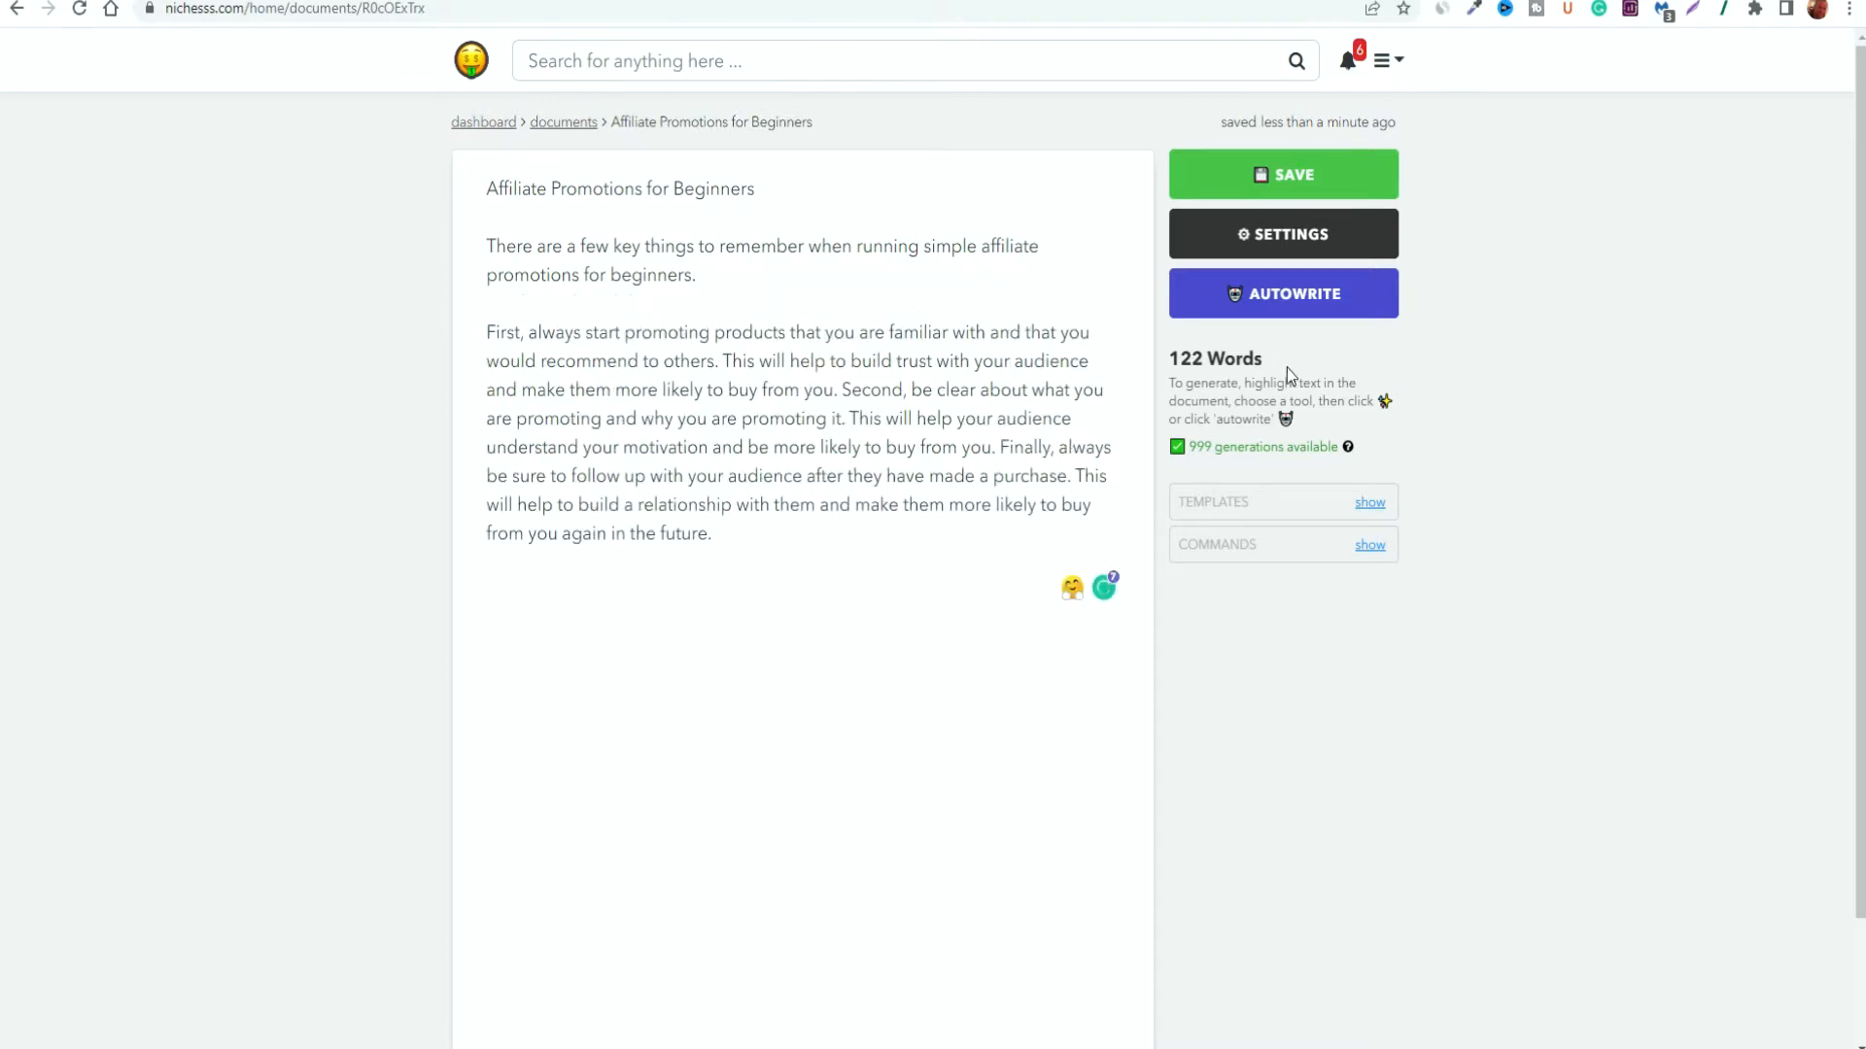
pyautogui.tripleClick(1239, 358)
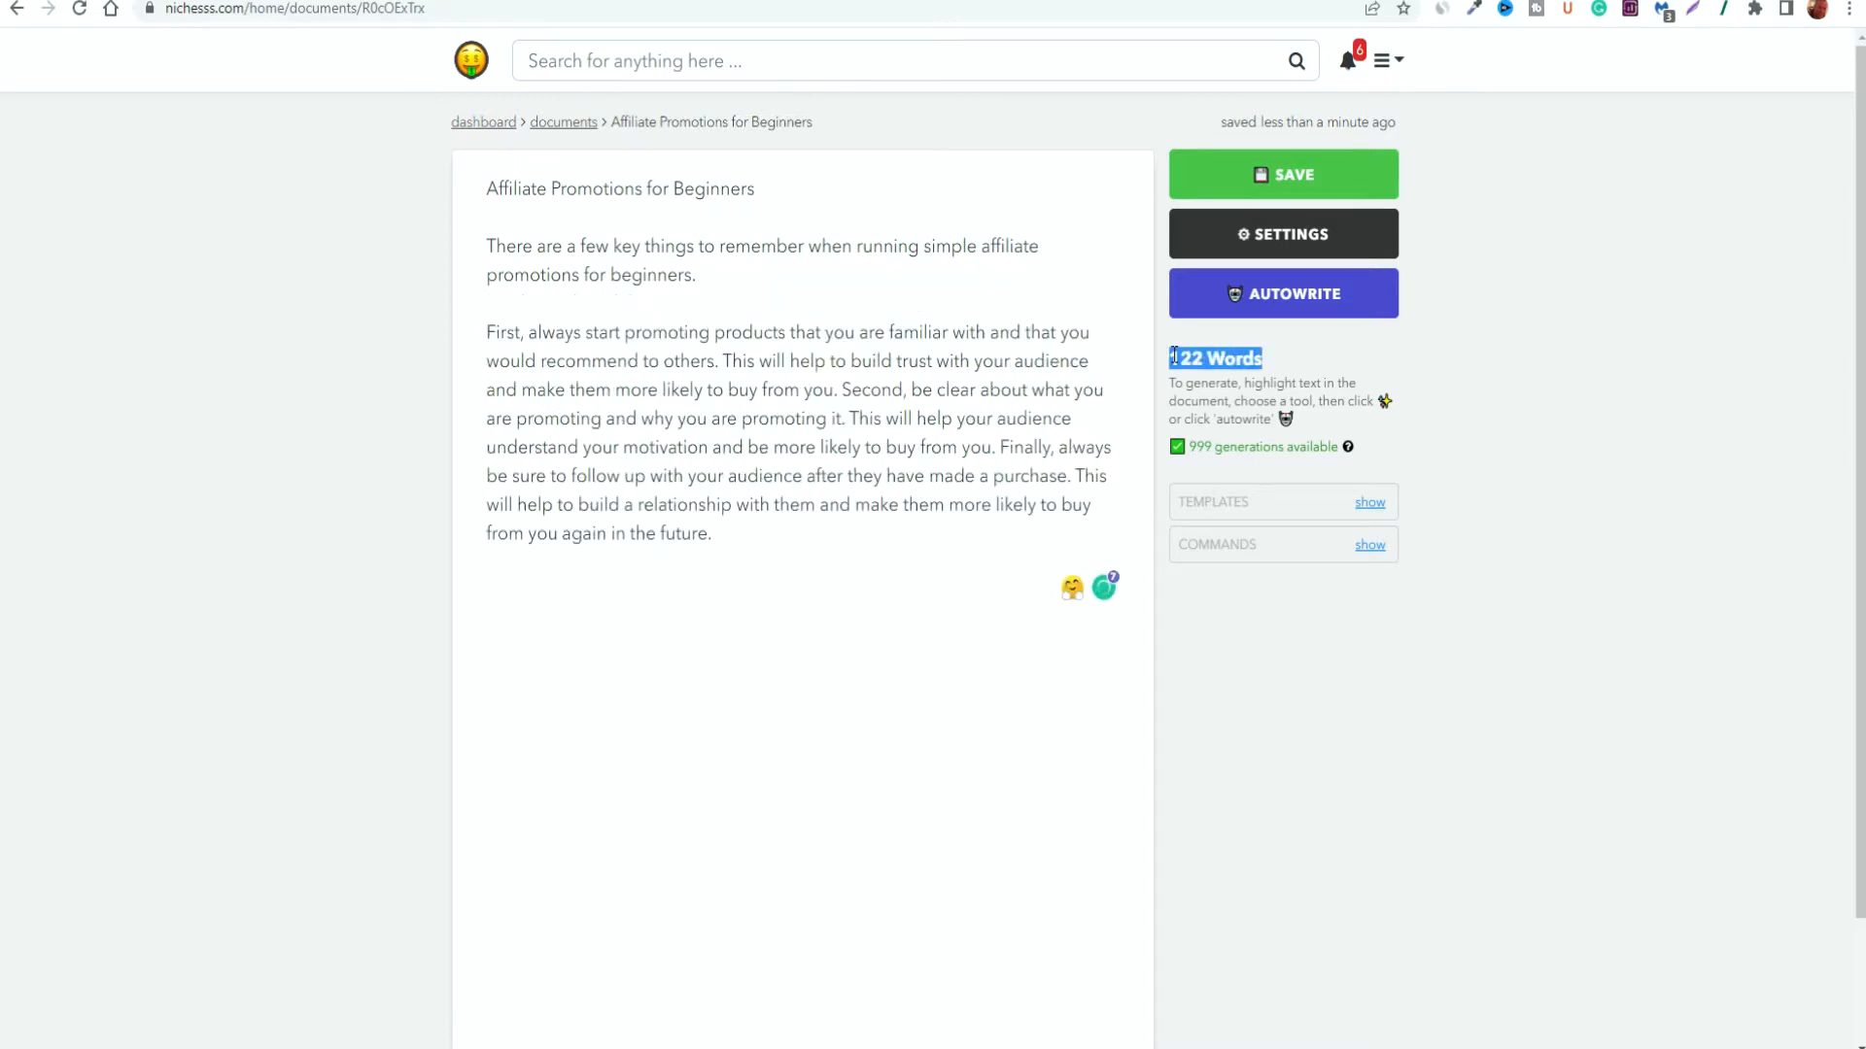
pyautogui.click(725, 361)
pyautogui.press('Return')
pyautogui.press('Return')
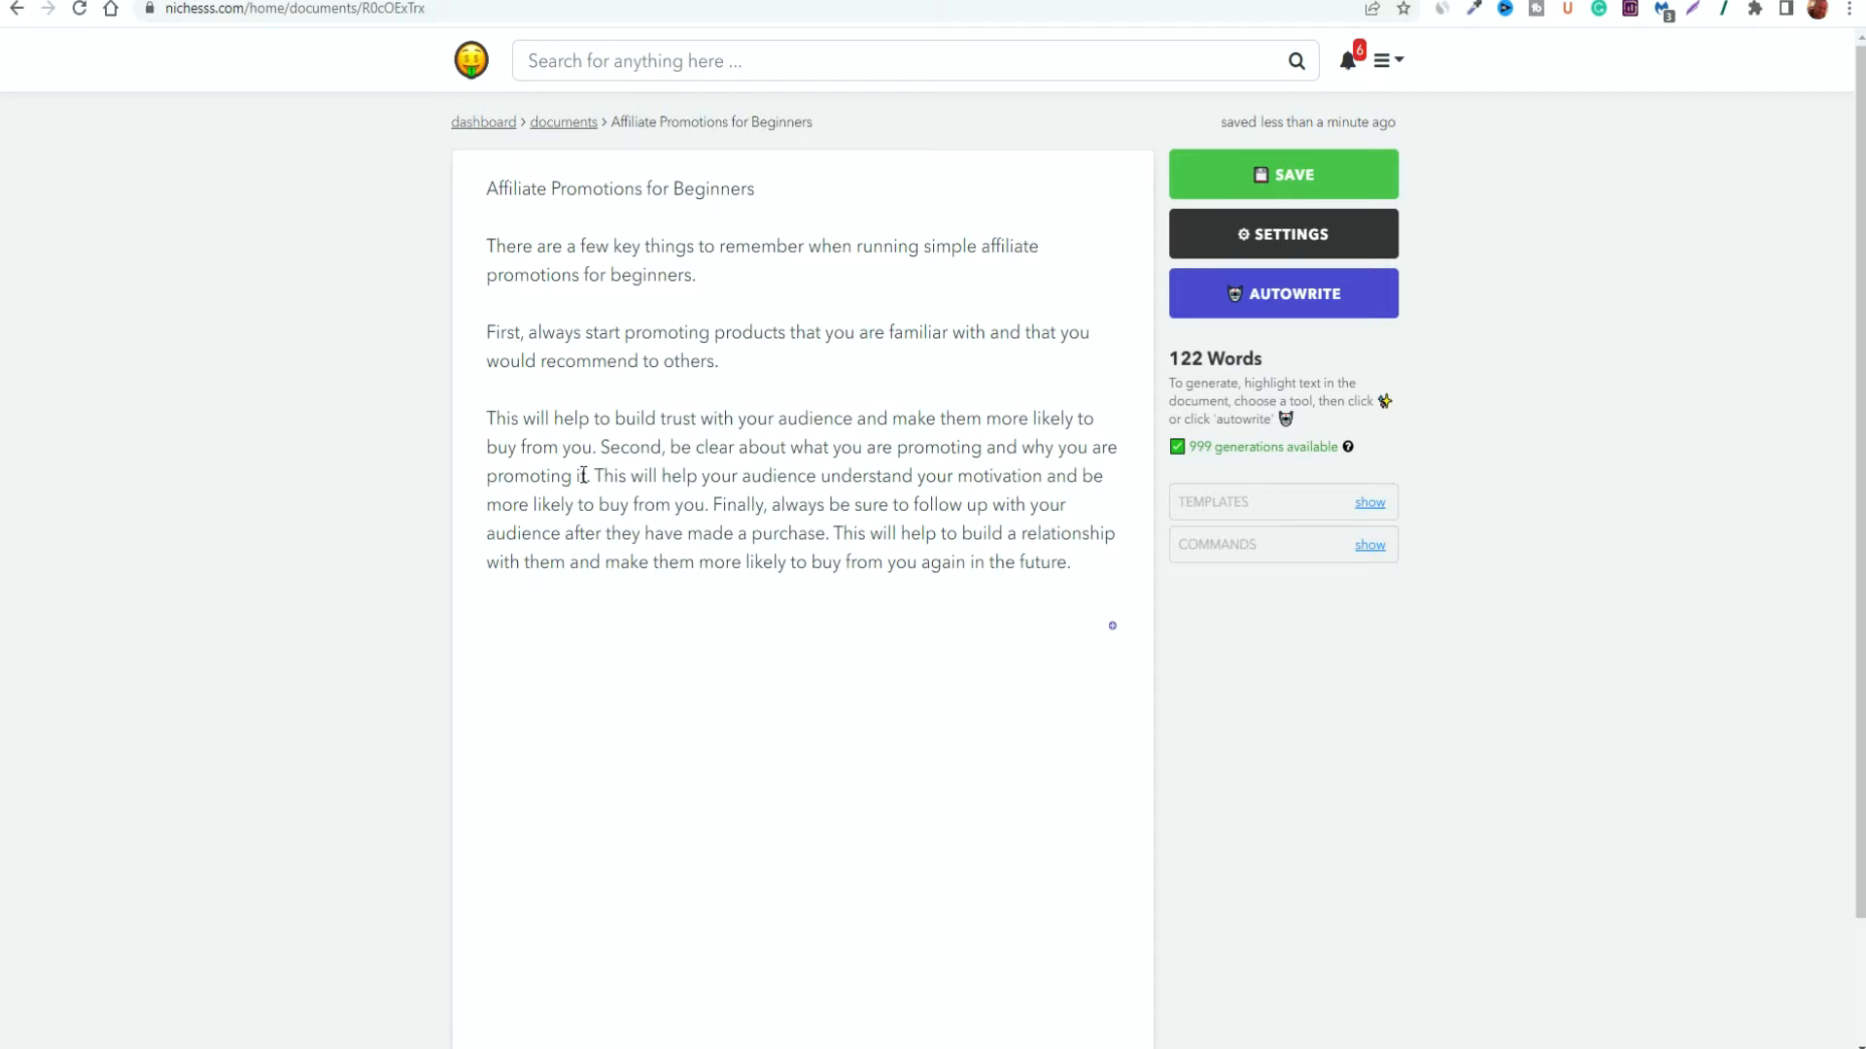
pyautogui.press('Return')
pyautogui.press('Return')
pyautogui.click(604, 448)
pyautogui.press('Return')
pyautogui.press('Return')
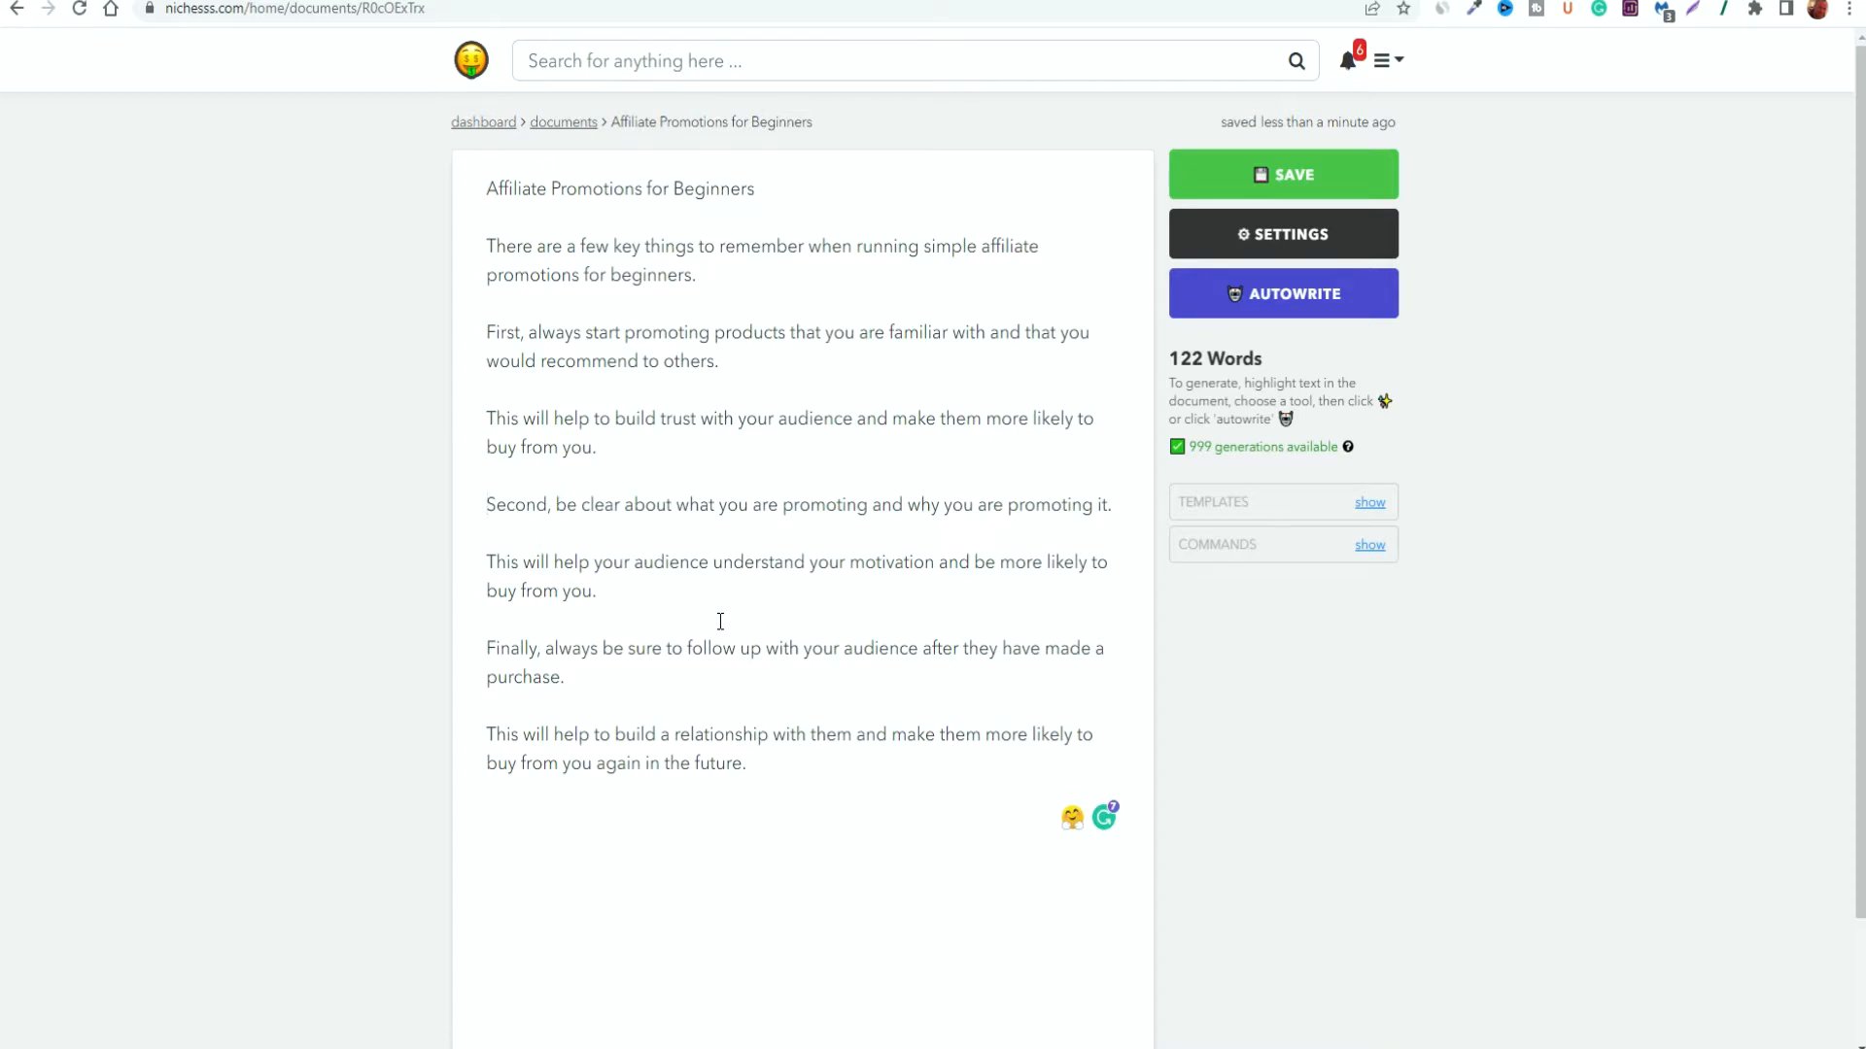
# Generate a continuation of the closing paragraph, "This will help to build a relationship with them", with Autocomplete
pyautogui.moveTo(611, 454); pyautogui.dragTo(518, 421)
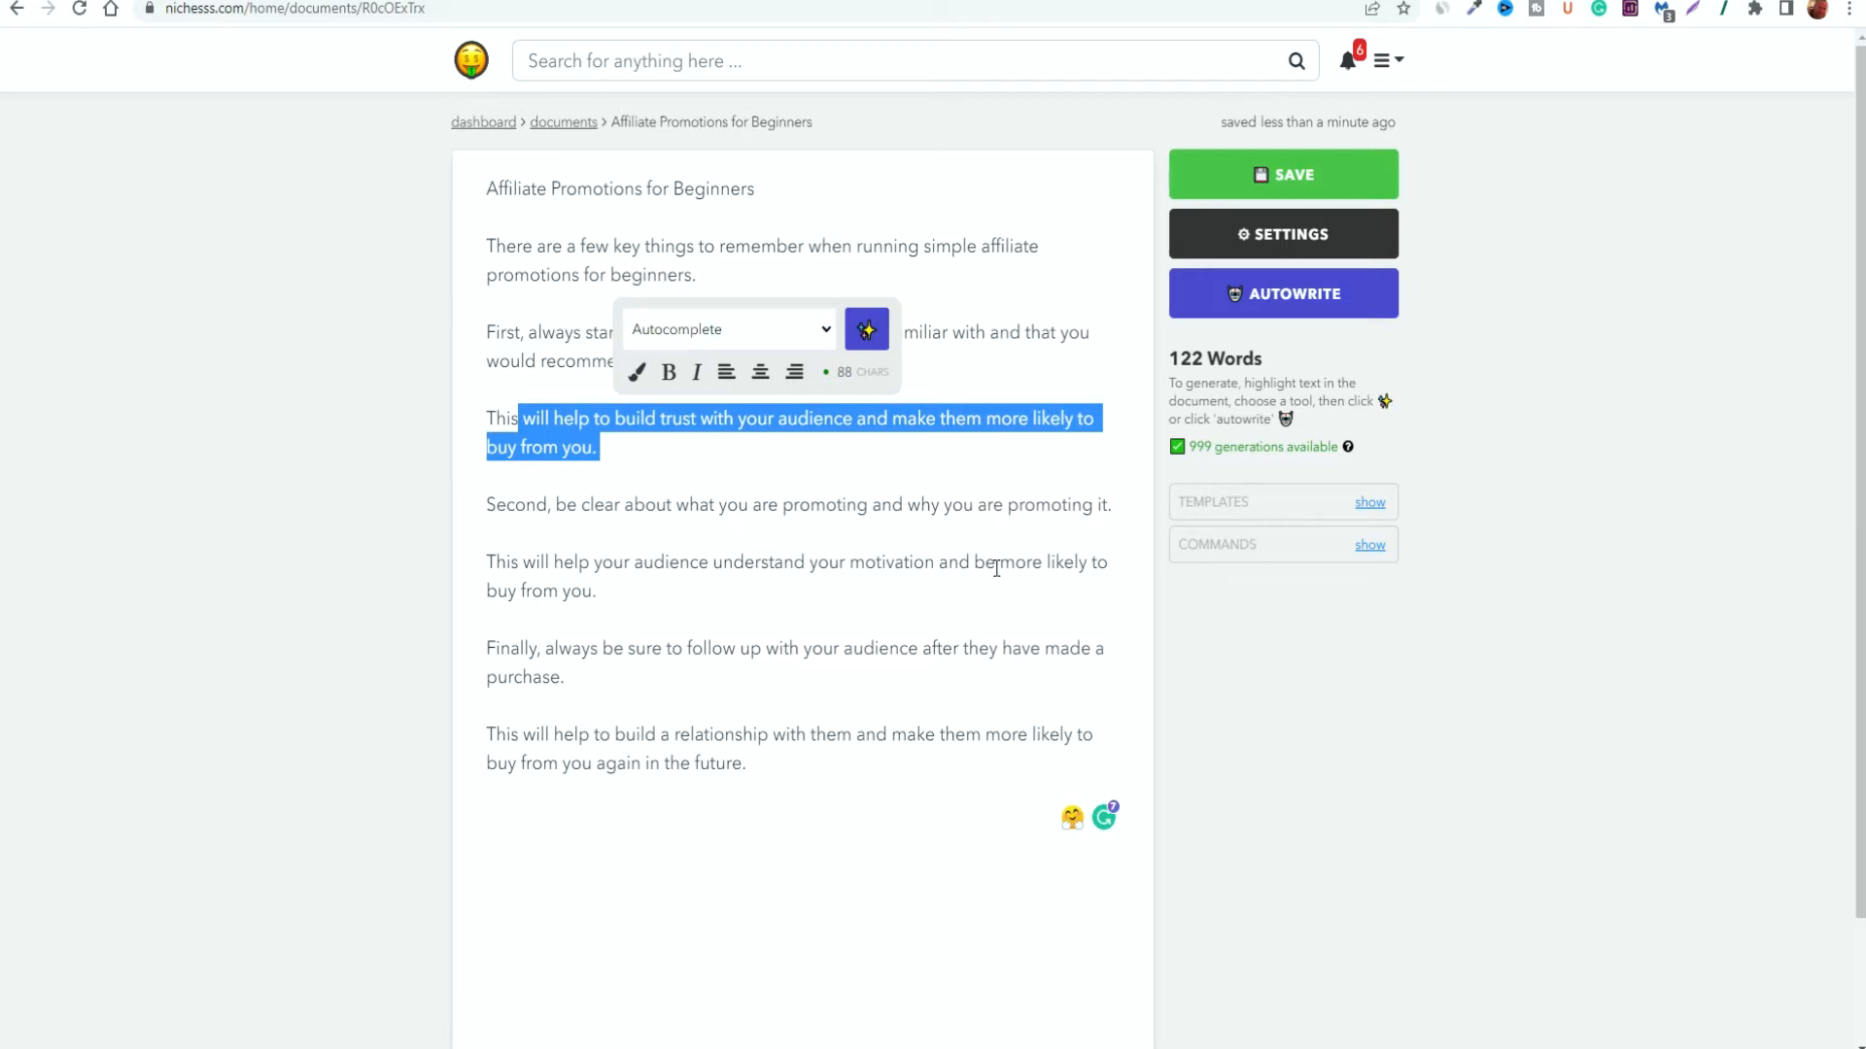
pyautogui.click(784, 779)
pyautogui.press('Return')
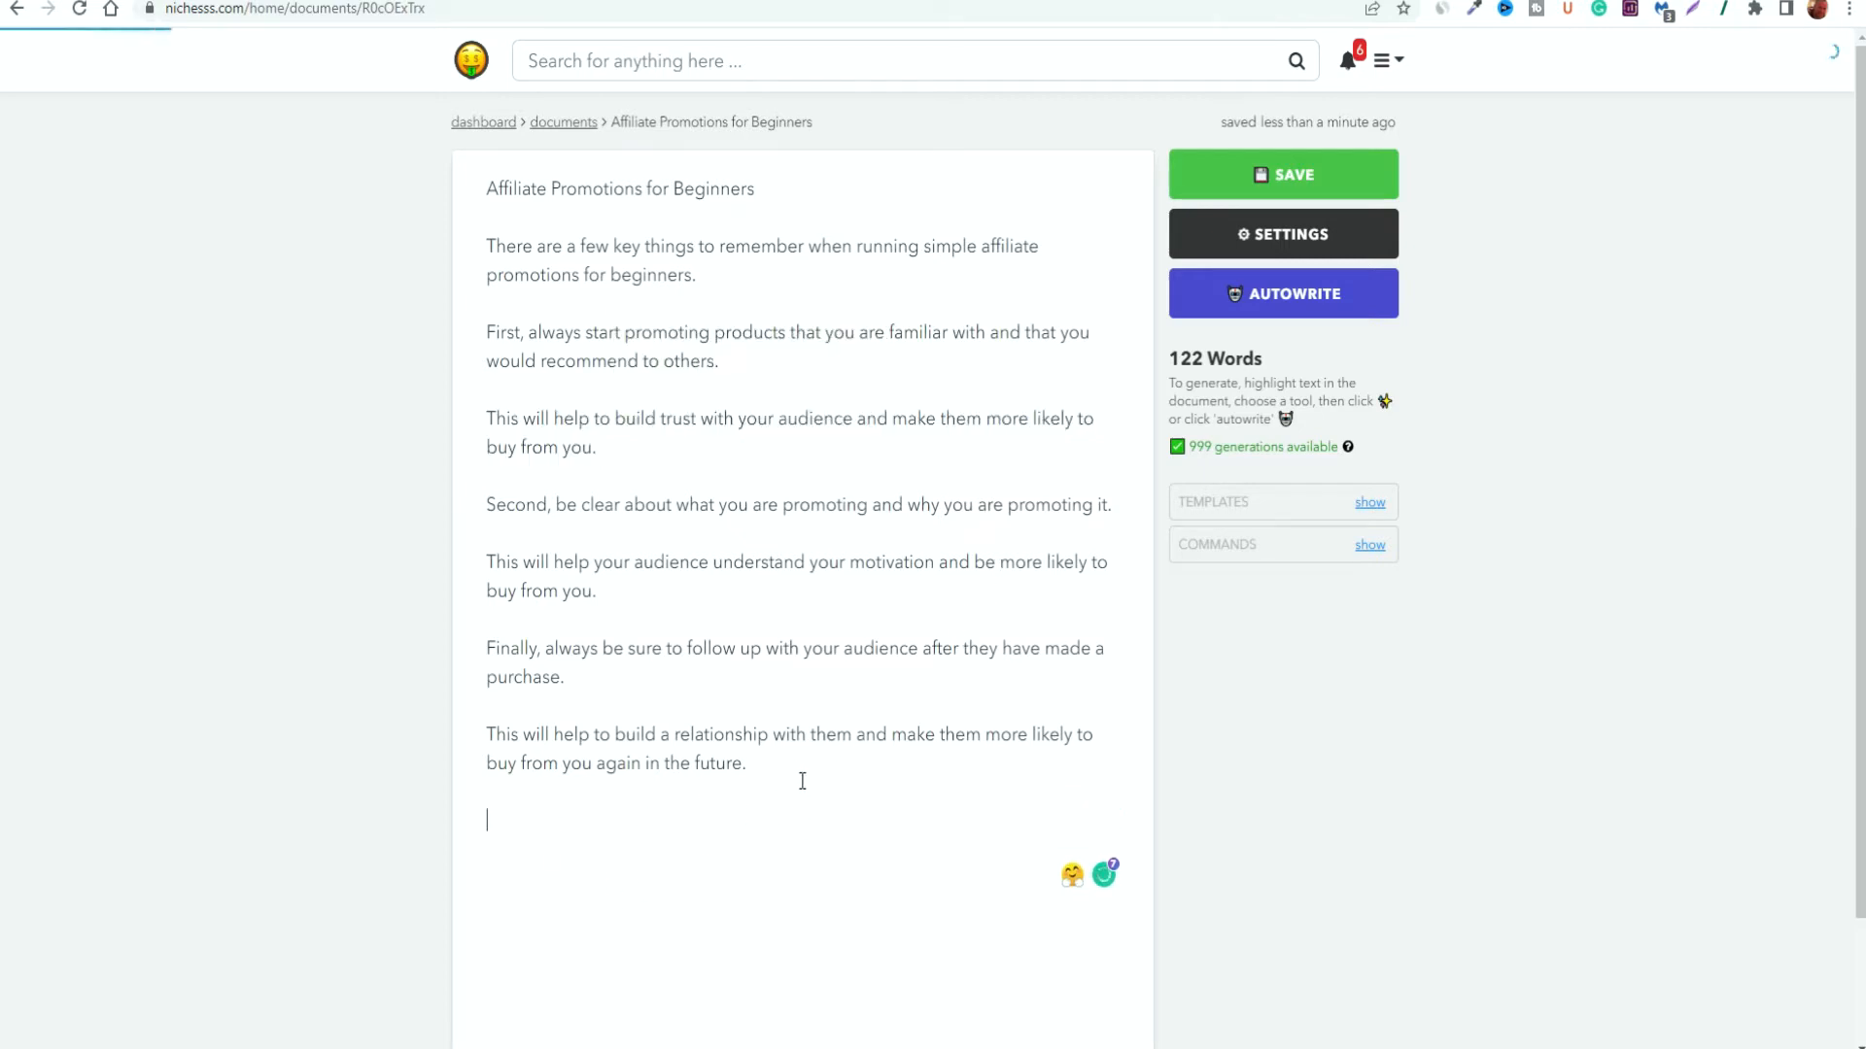
pyautogui.moveTo(764, 774); pyautogui.dragTo(489, 728)
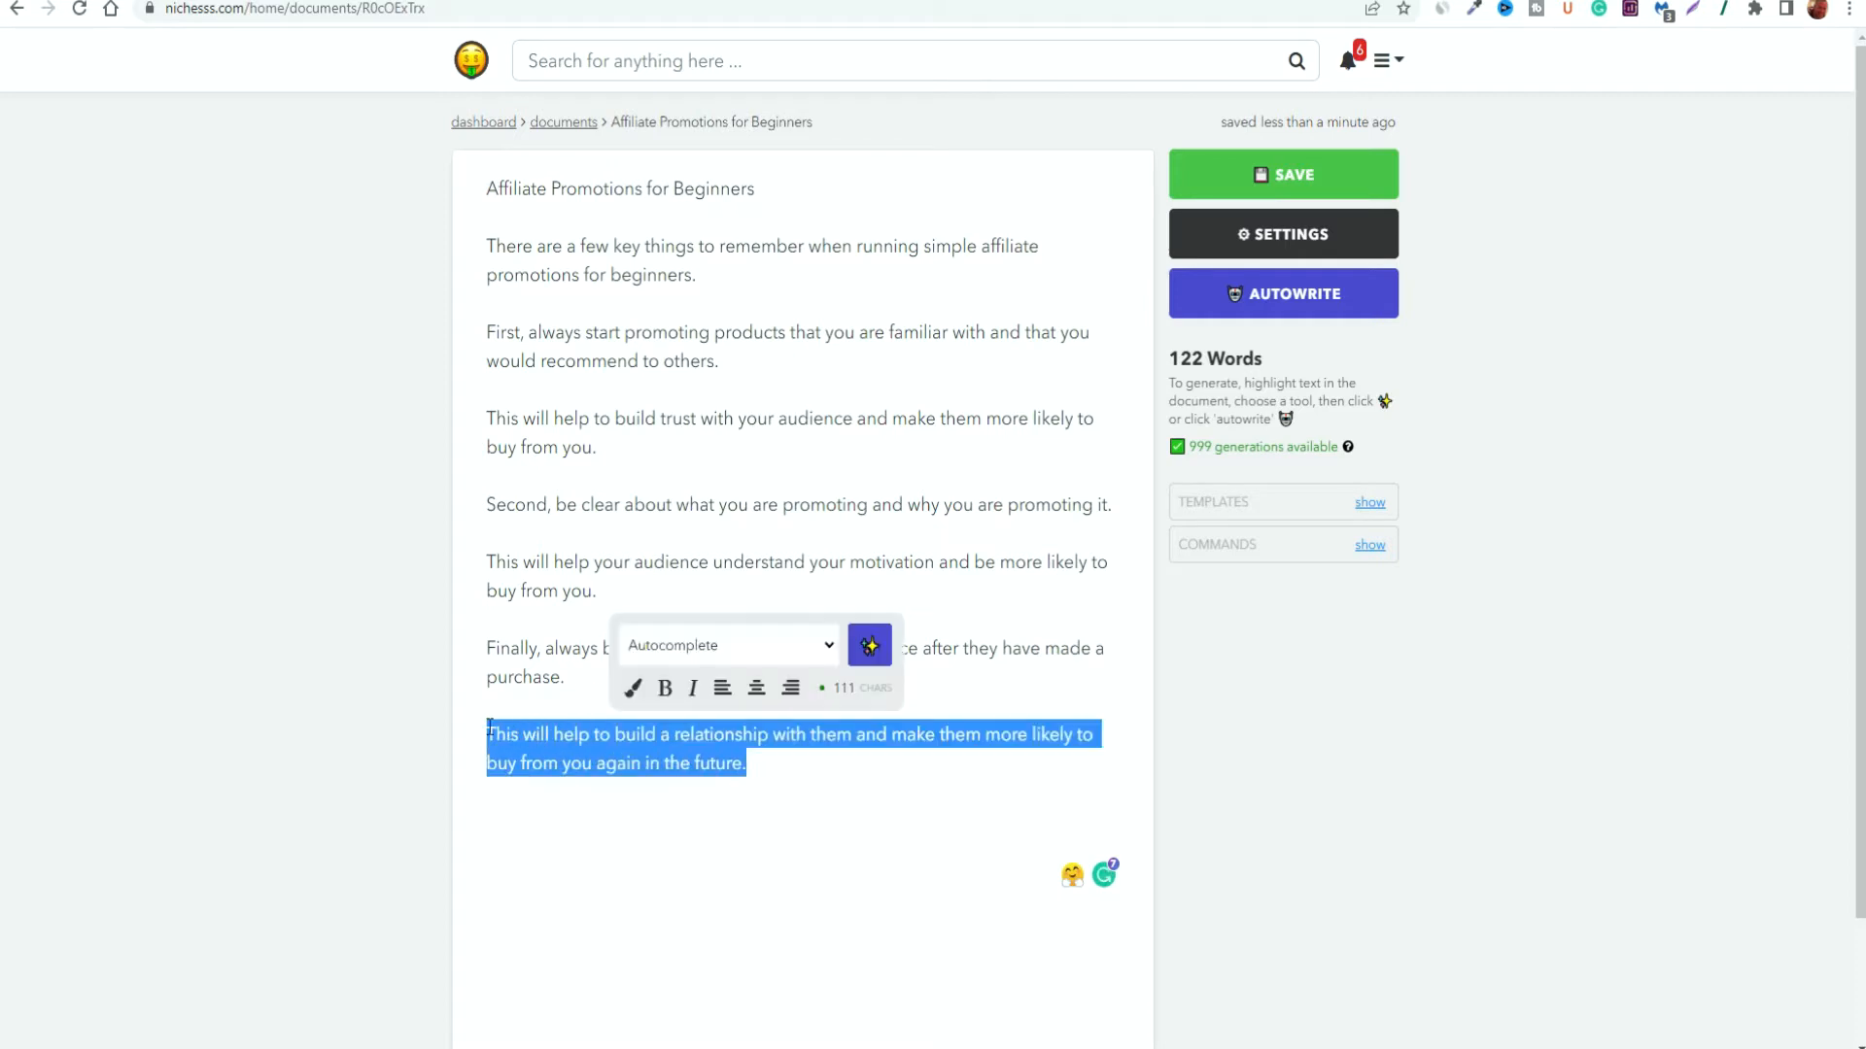
pyautogui.click(499, 836)
pyautogui.moveTo(748, 767); pyautogui.dragTo(487, 731)
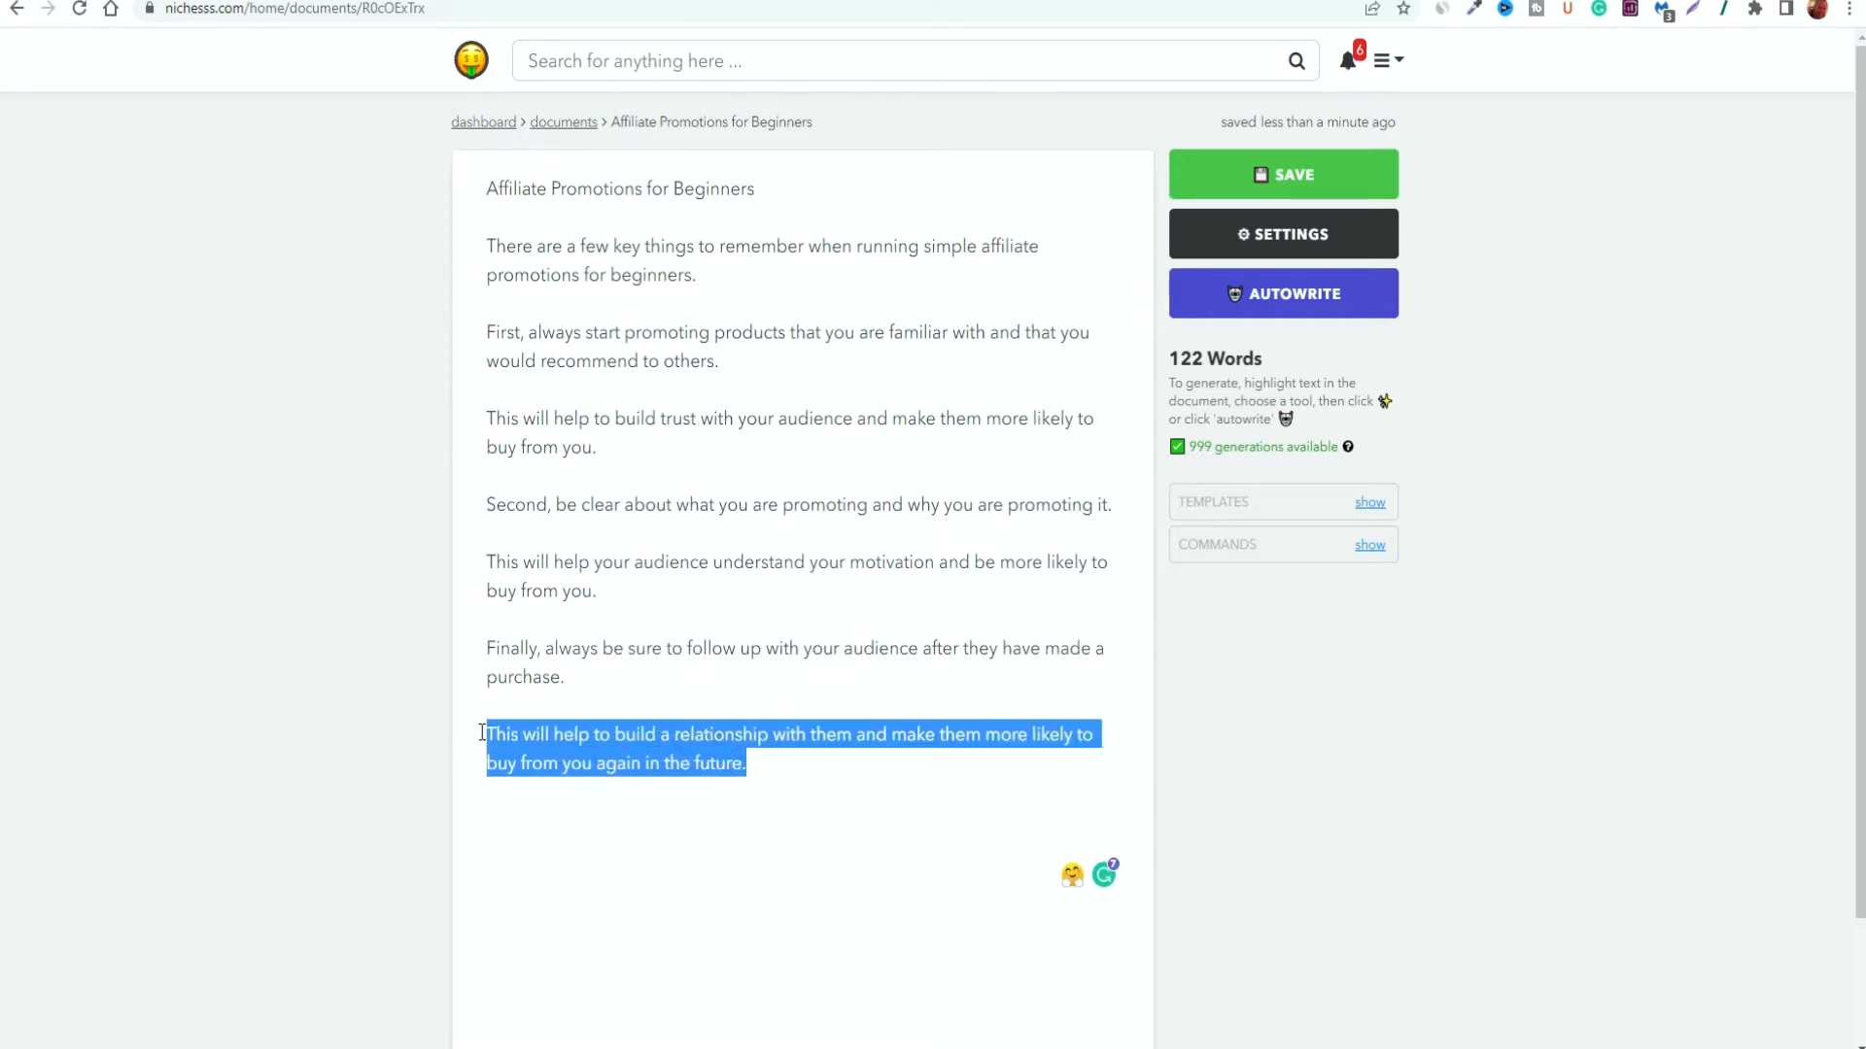
pyautogui.click(870, 645)
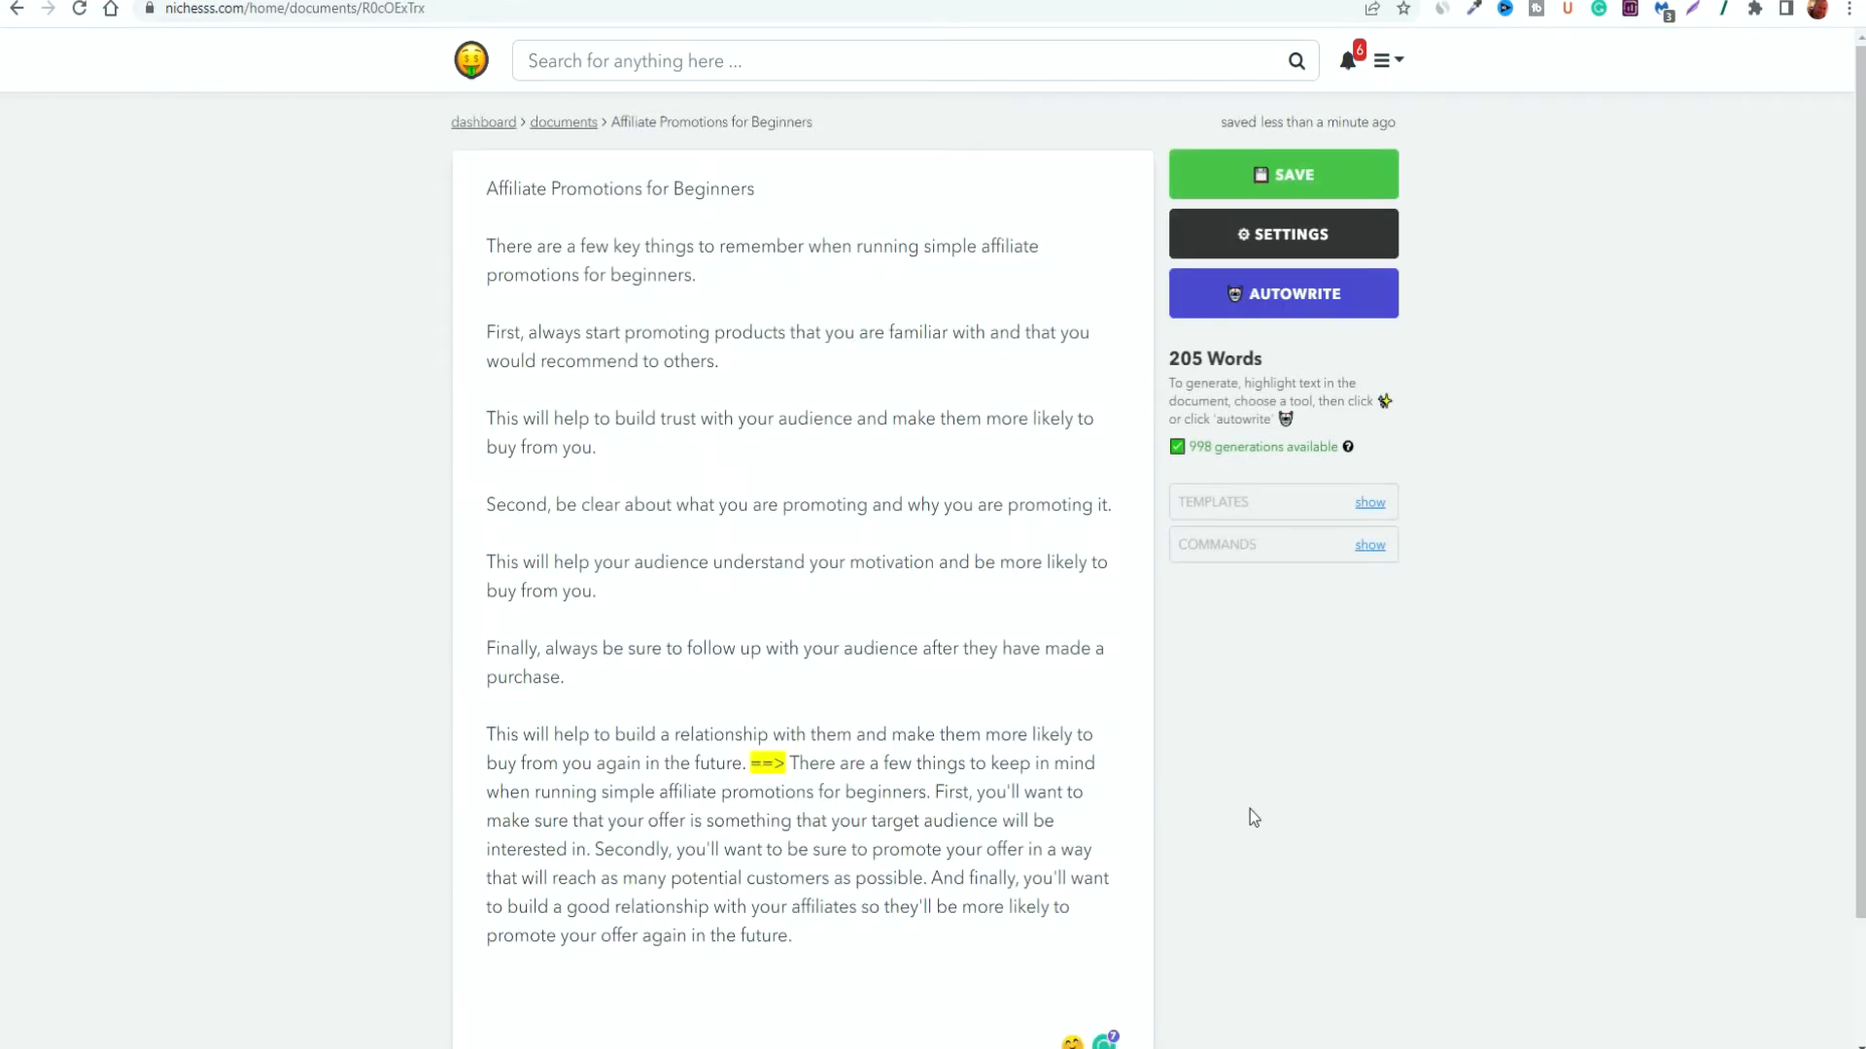
# Delete the ==> marker in front of the newly generated continuation of the closing paragraph
pyautogui.press('BackSpace')
pyautogui.press('BackSpace')
pyautogui.press('BackSpace')
pyautogui.press('BackSpace')
pyautogui.press('BackSpace')
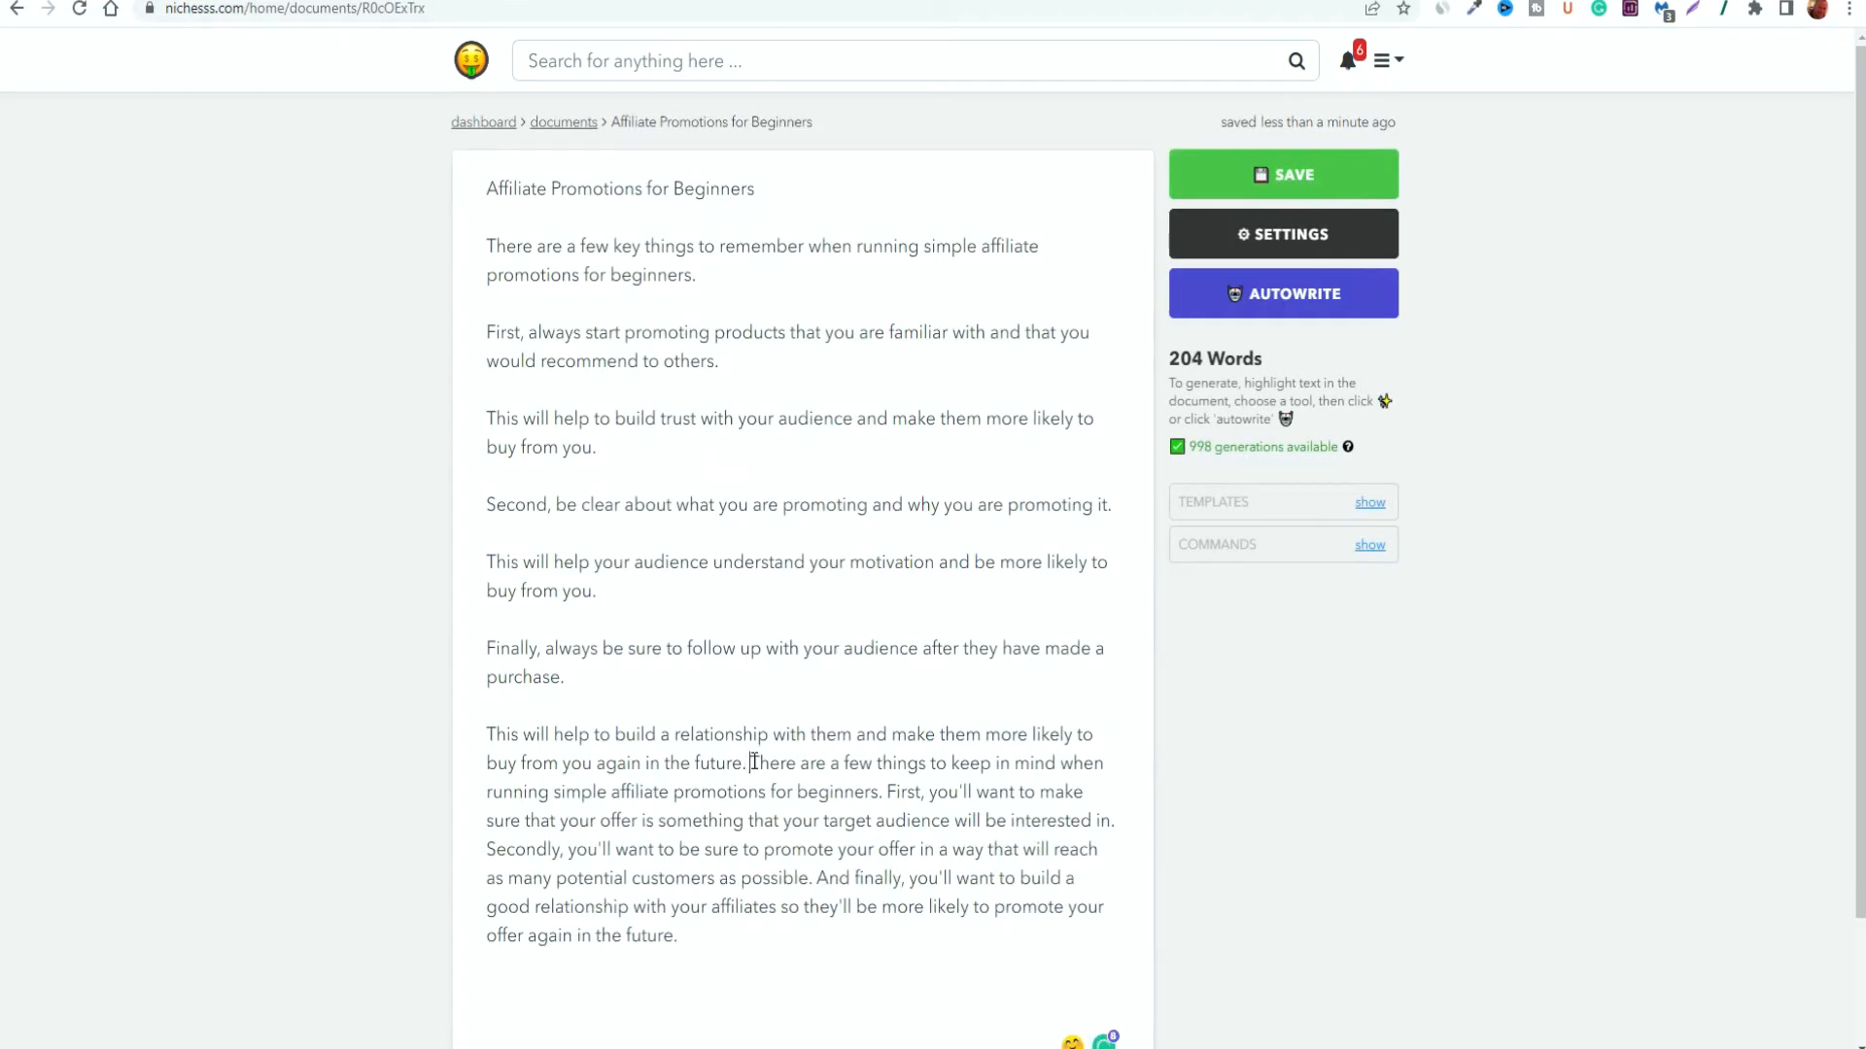
# Delete the whole closing paragraph that begins "This will help to build a relationship", including its generated continuation
pyautogui.moveTo(574, 678); pyautogui.dragTo(484, 652)
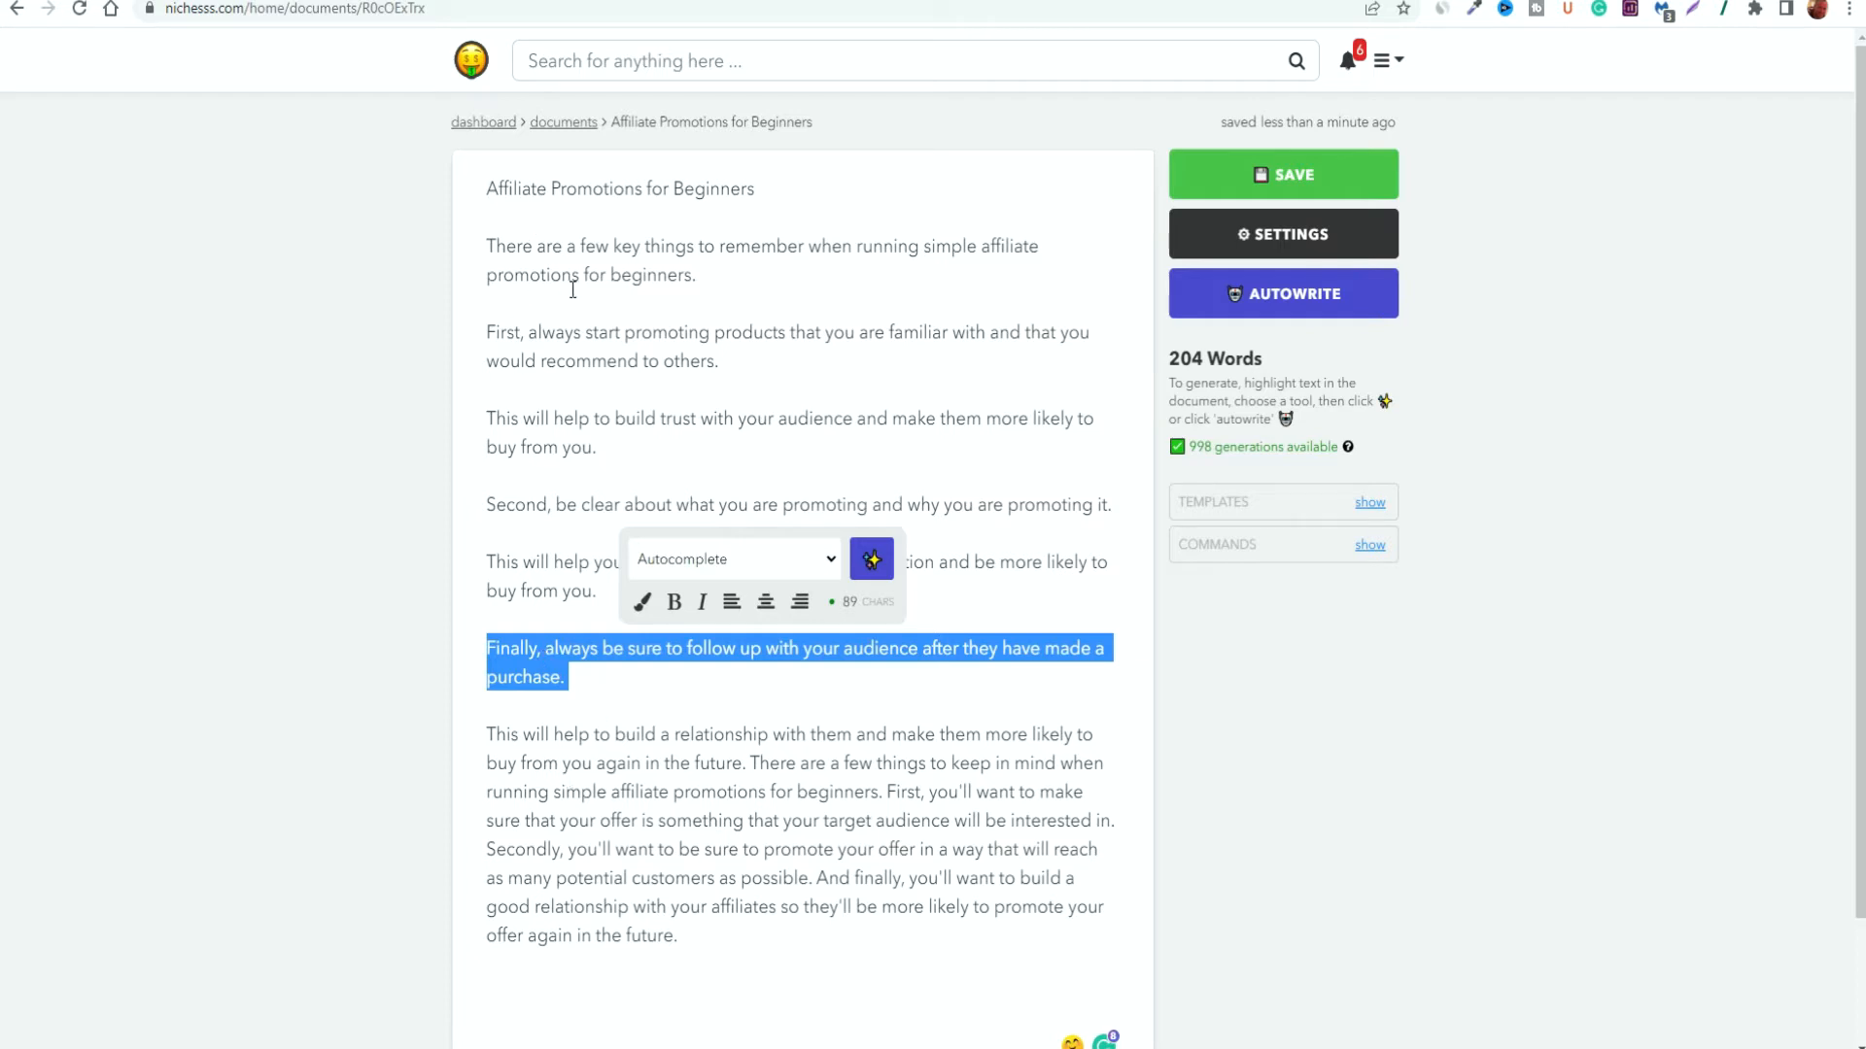
pyautogui.click(679, 883)
pyautogui.moveTo(685, 937); pyautogui.dragTo(495, 719)
pyautogui.press('BackSpace')
pyautogui.press('BackSpace')
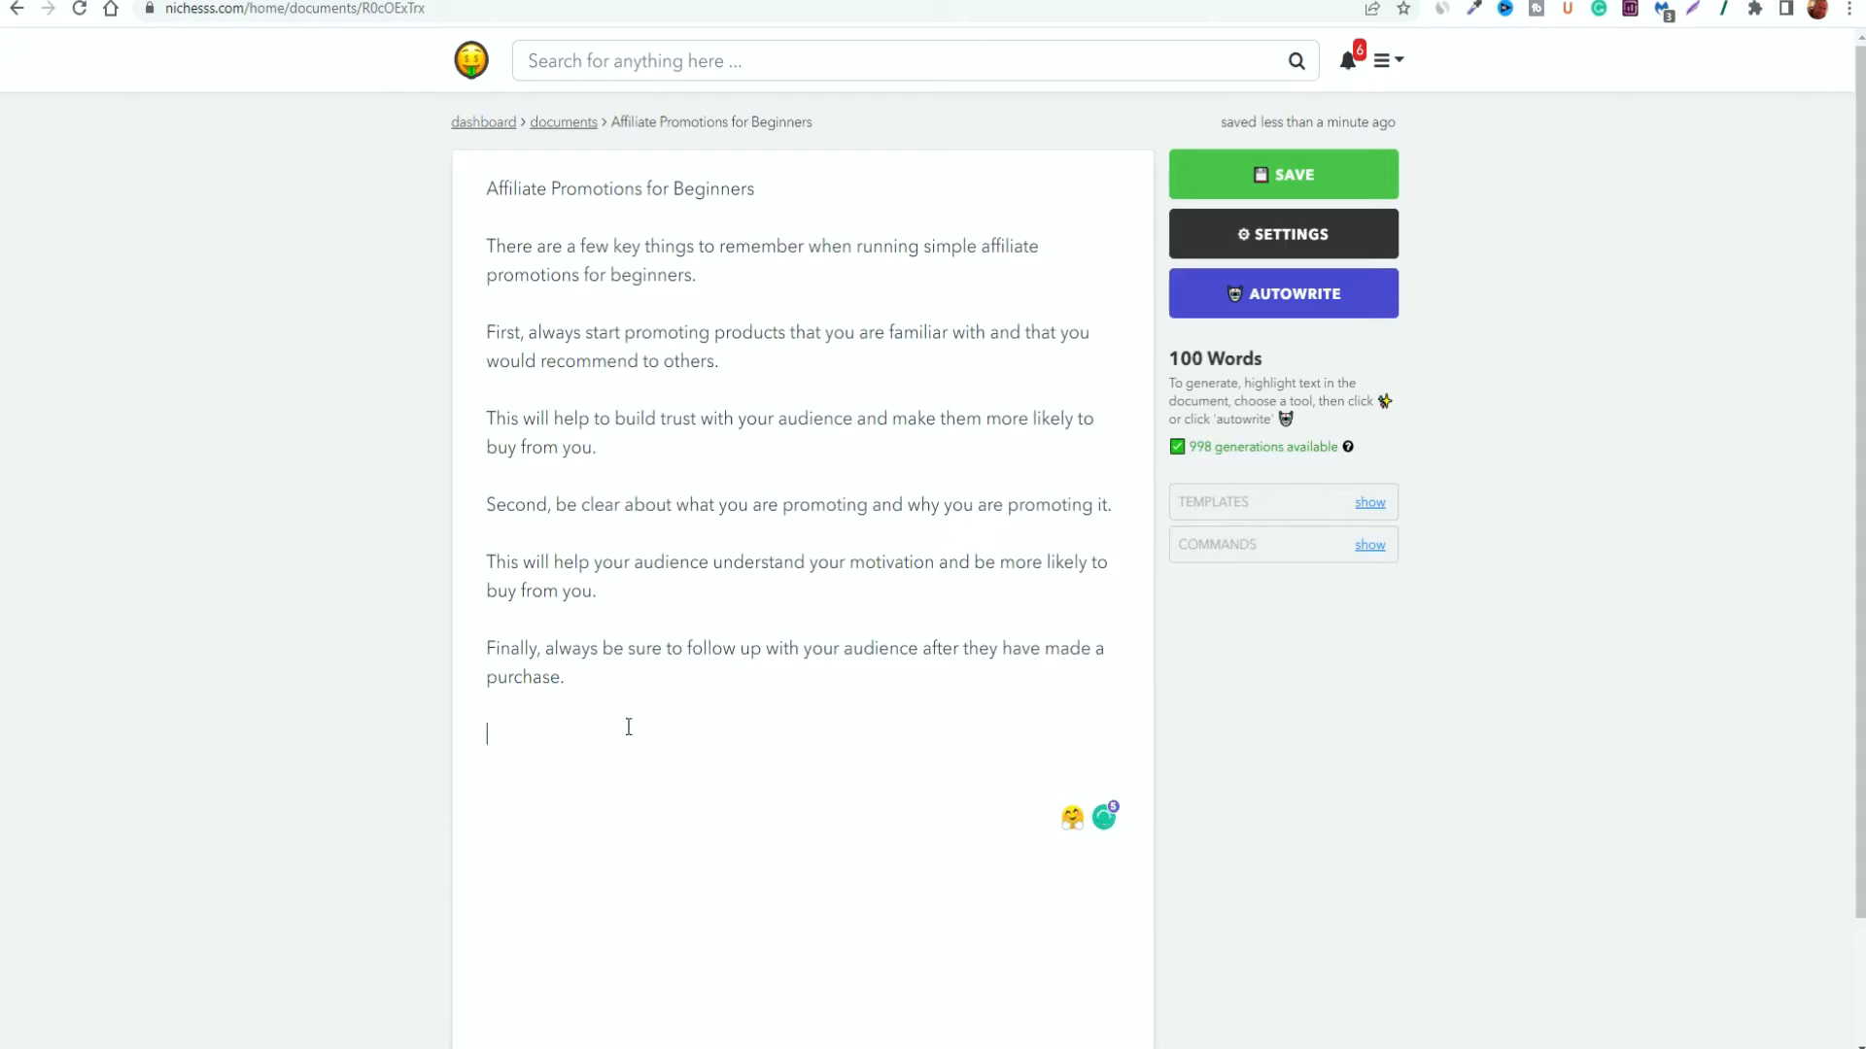
# Add the paragraph starting "An affiliate marketing program is where you are paid a commission" at the document's end and continue it with Autowrite
pyautogui.press('Return')
pyautogui.write('An affiliate marketing program is where you are paid a commission for sales generated through your links, while a referral program pays you a commission (usually a lower commission rate) for bringing someone else into the affiliate marketing program.')
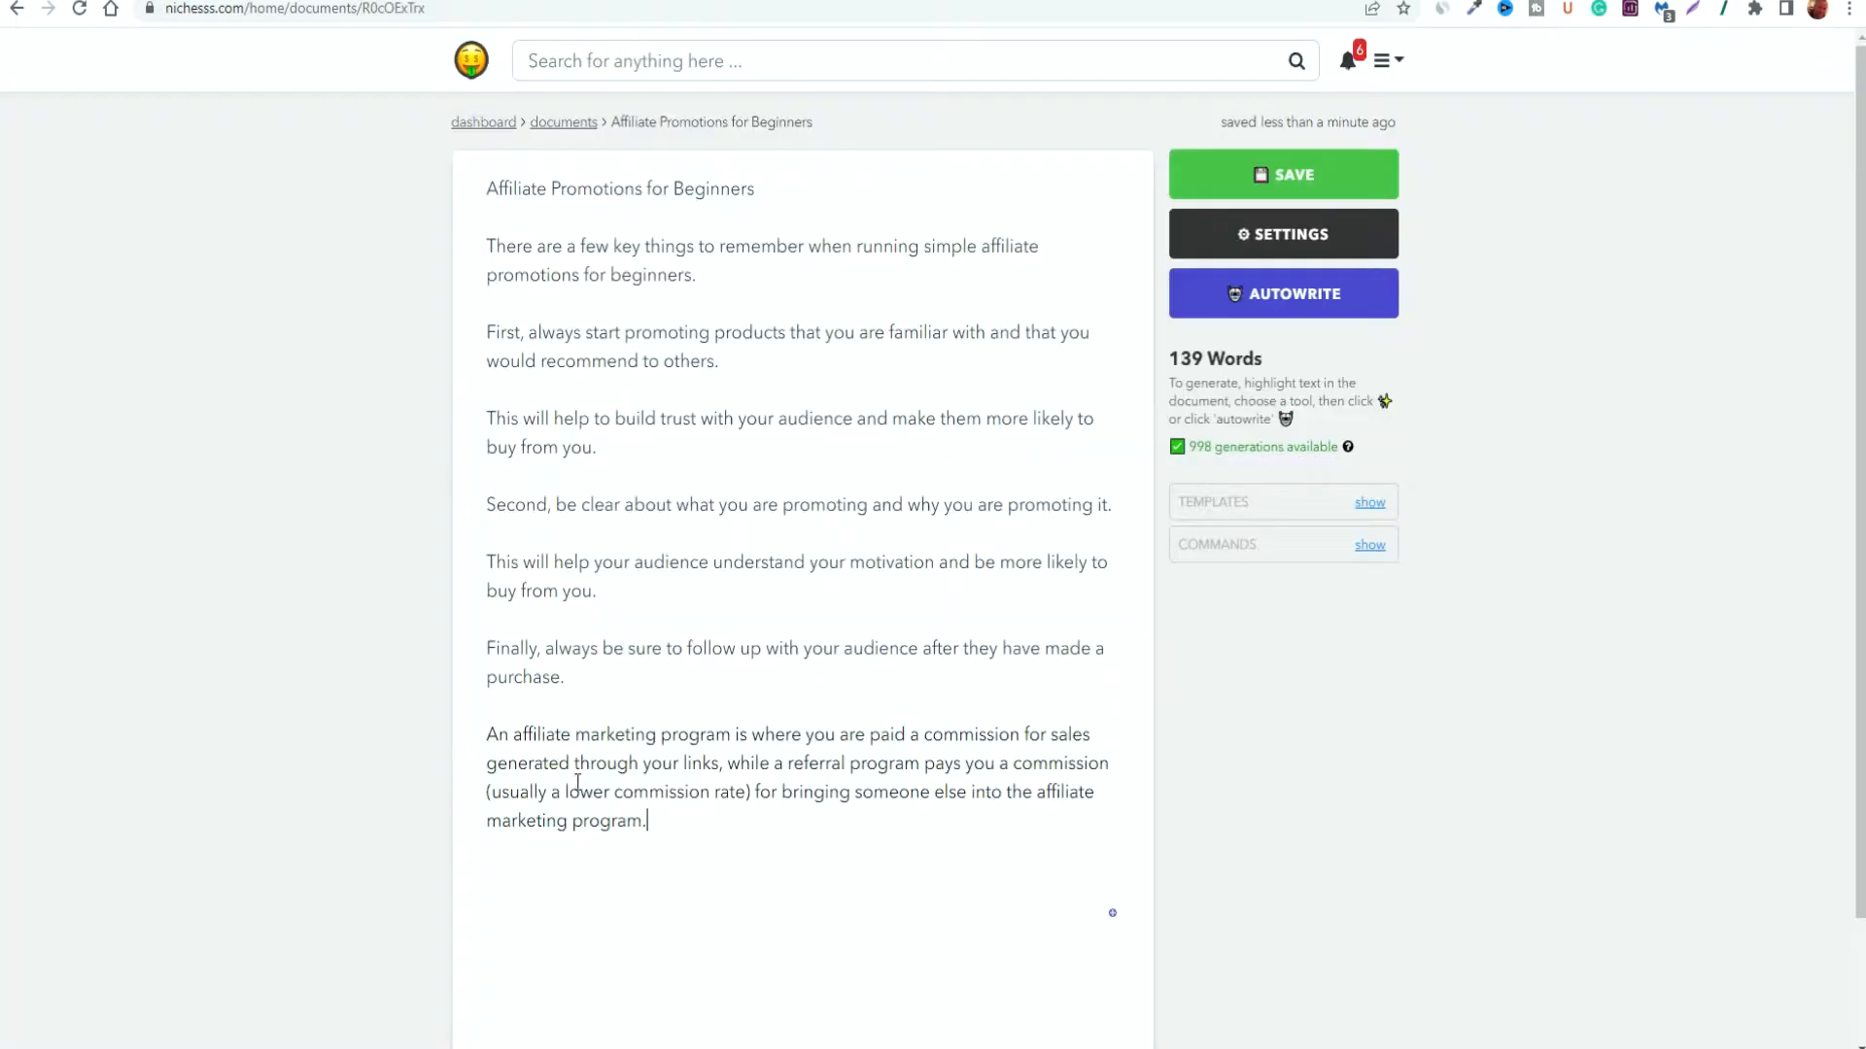
pyautogui.press('Return')
pyautogui.press('Return')
pyautogui.click(1259, 302)
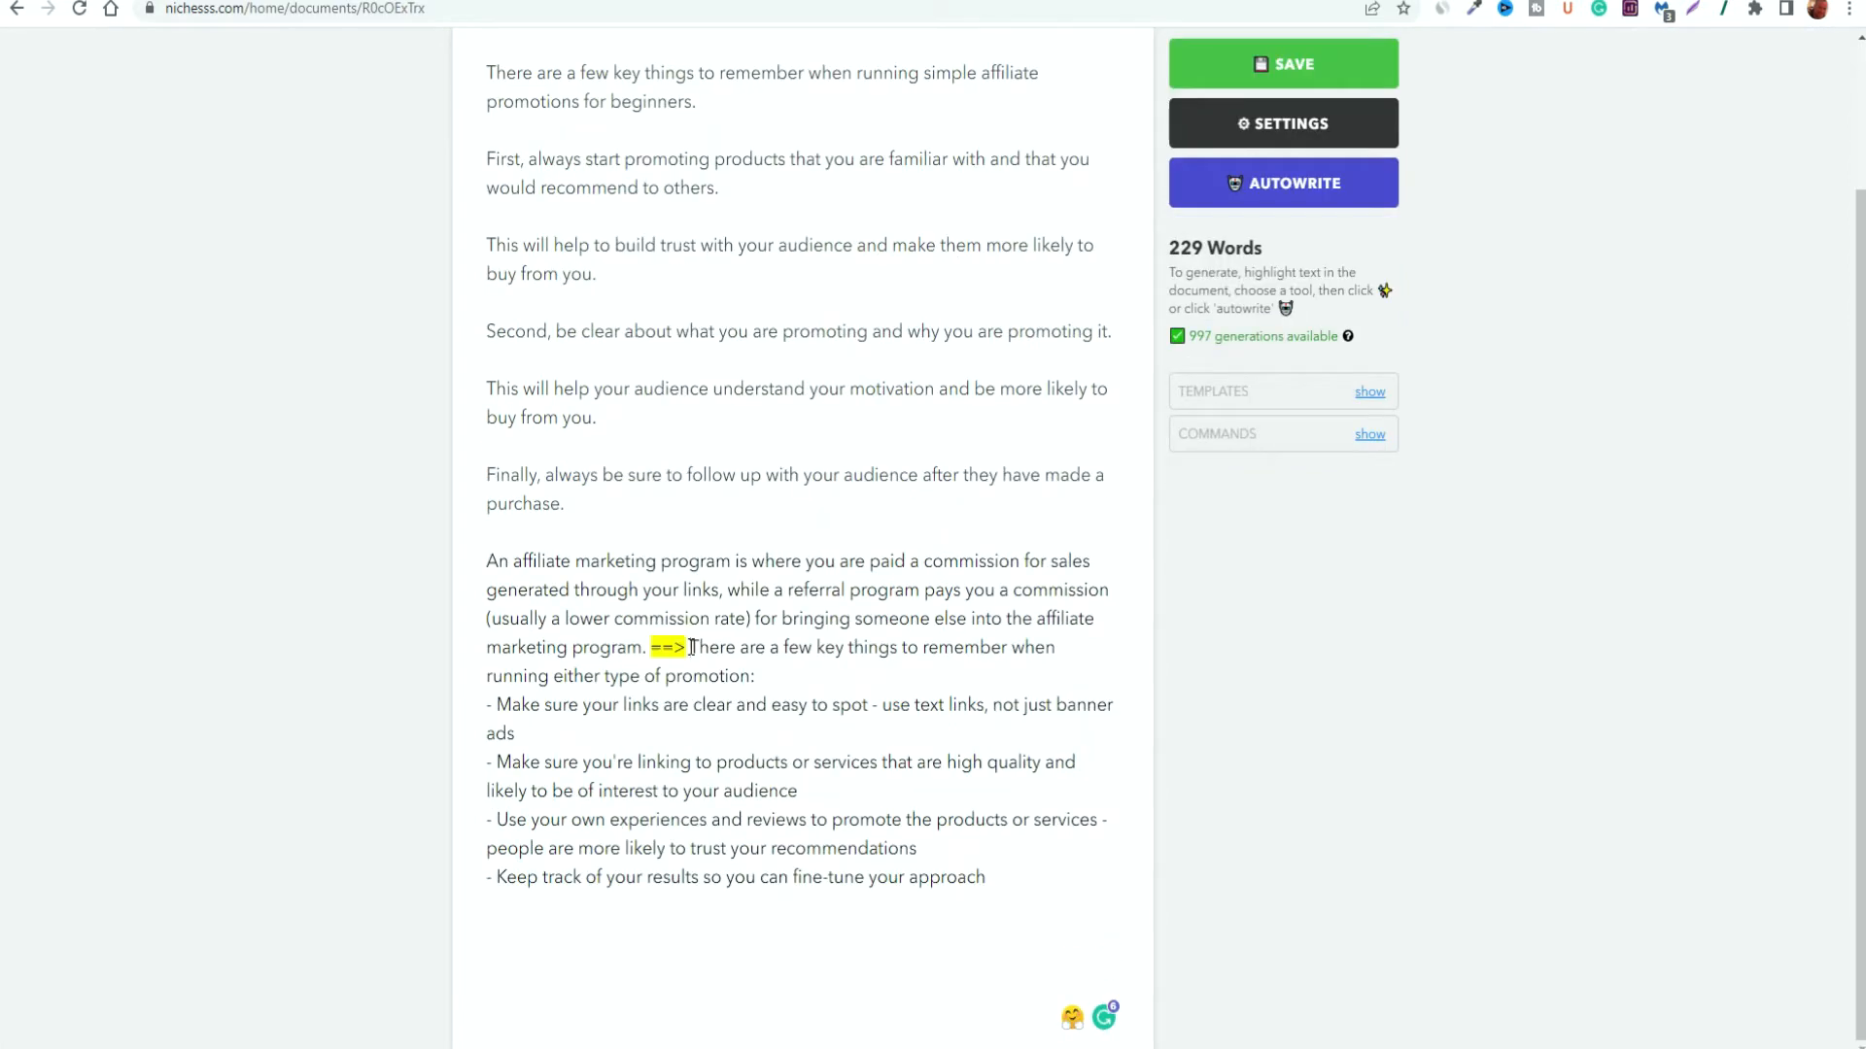
# Delete the ==> marker and start a separate paragraph at "There are a few key things to remember when running either type of promotion"
pyautogui.click(691, 648)
pyautogui.press('BackSpace')
pyautogui.press('BackSpace')
pyautogui.press('BackSpace')
pyautogui.press('Return')
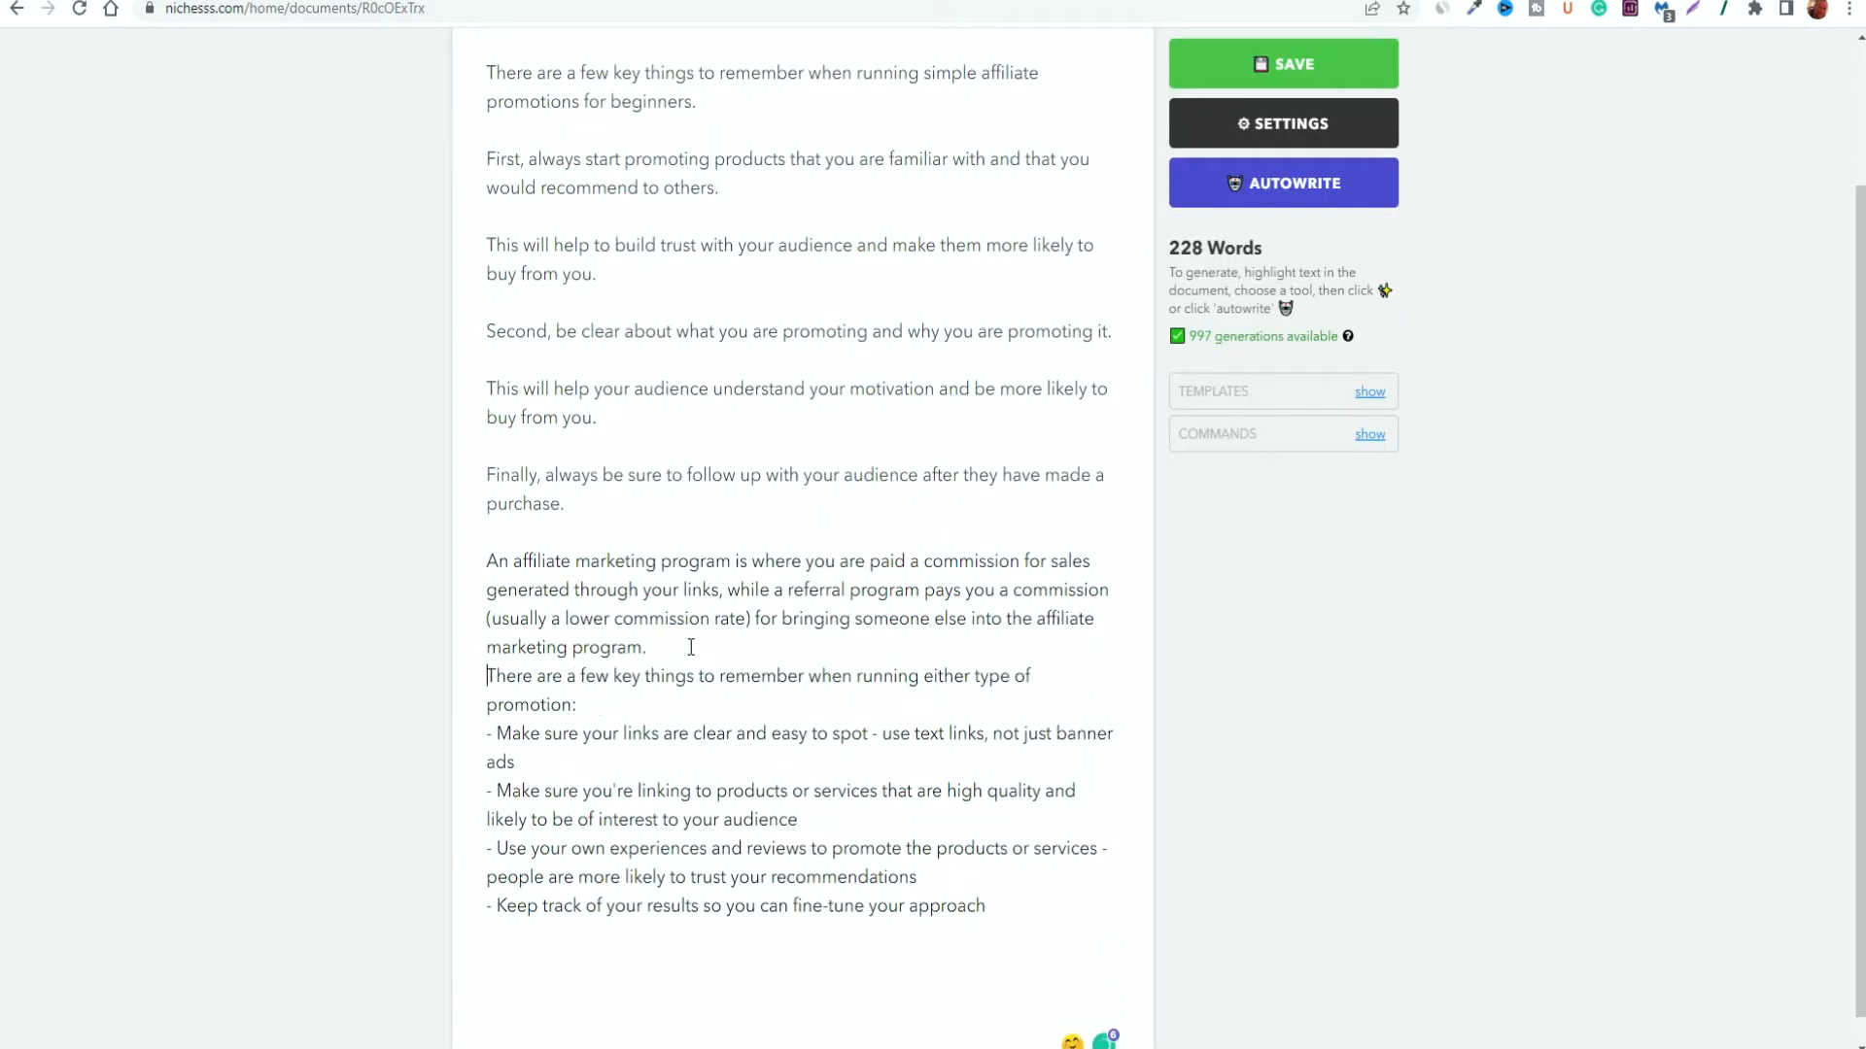
pyautogui.press('Return')
# Insert a blank line before each of the generated dash-list tips, down to "Keep track of your results"
pyautogui.click(586, 729)
pyautogui.press('Return')
pyautogui.click(530, 820)
pyautogui.press('Return')
pyautogui.click(901, 904)
pyautogui.press('Return')
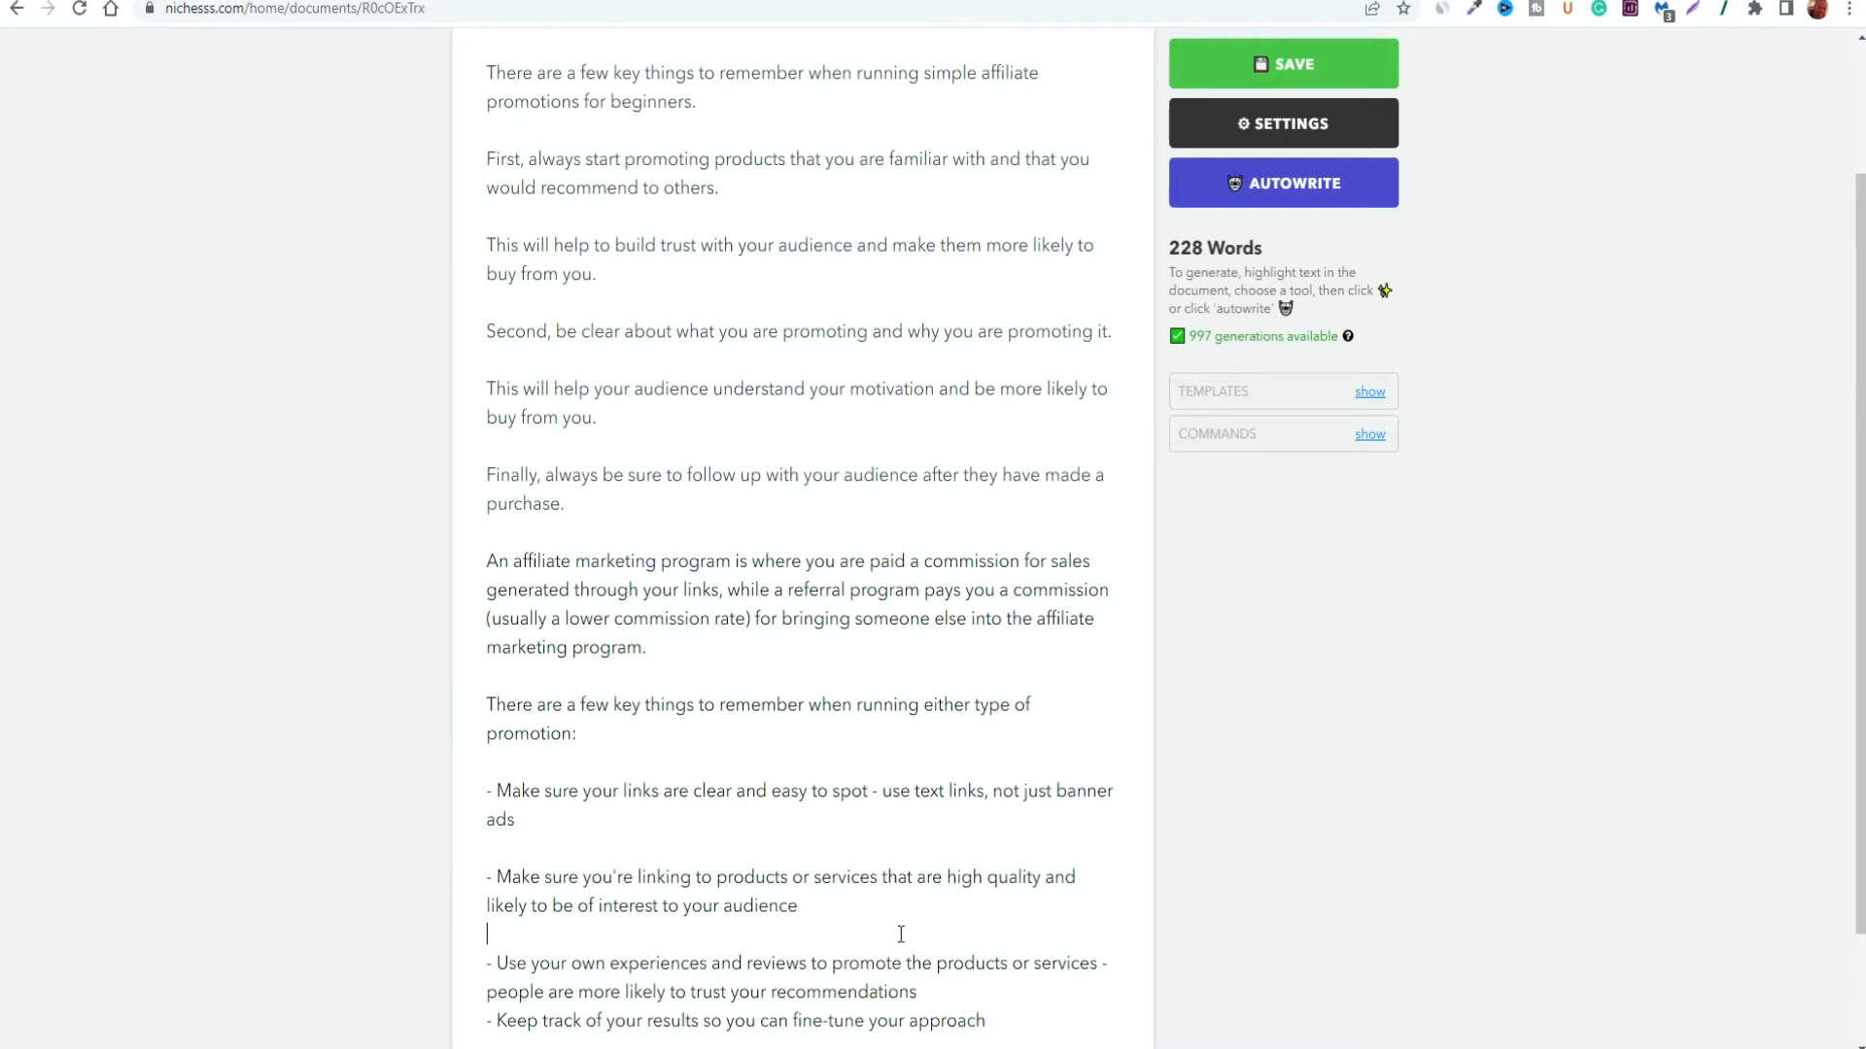
pyautogui.click(920, 989)
pyautogui.press('Return')
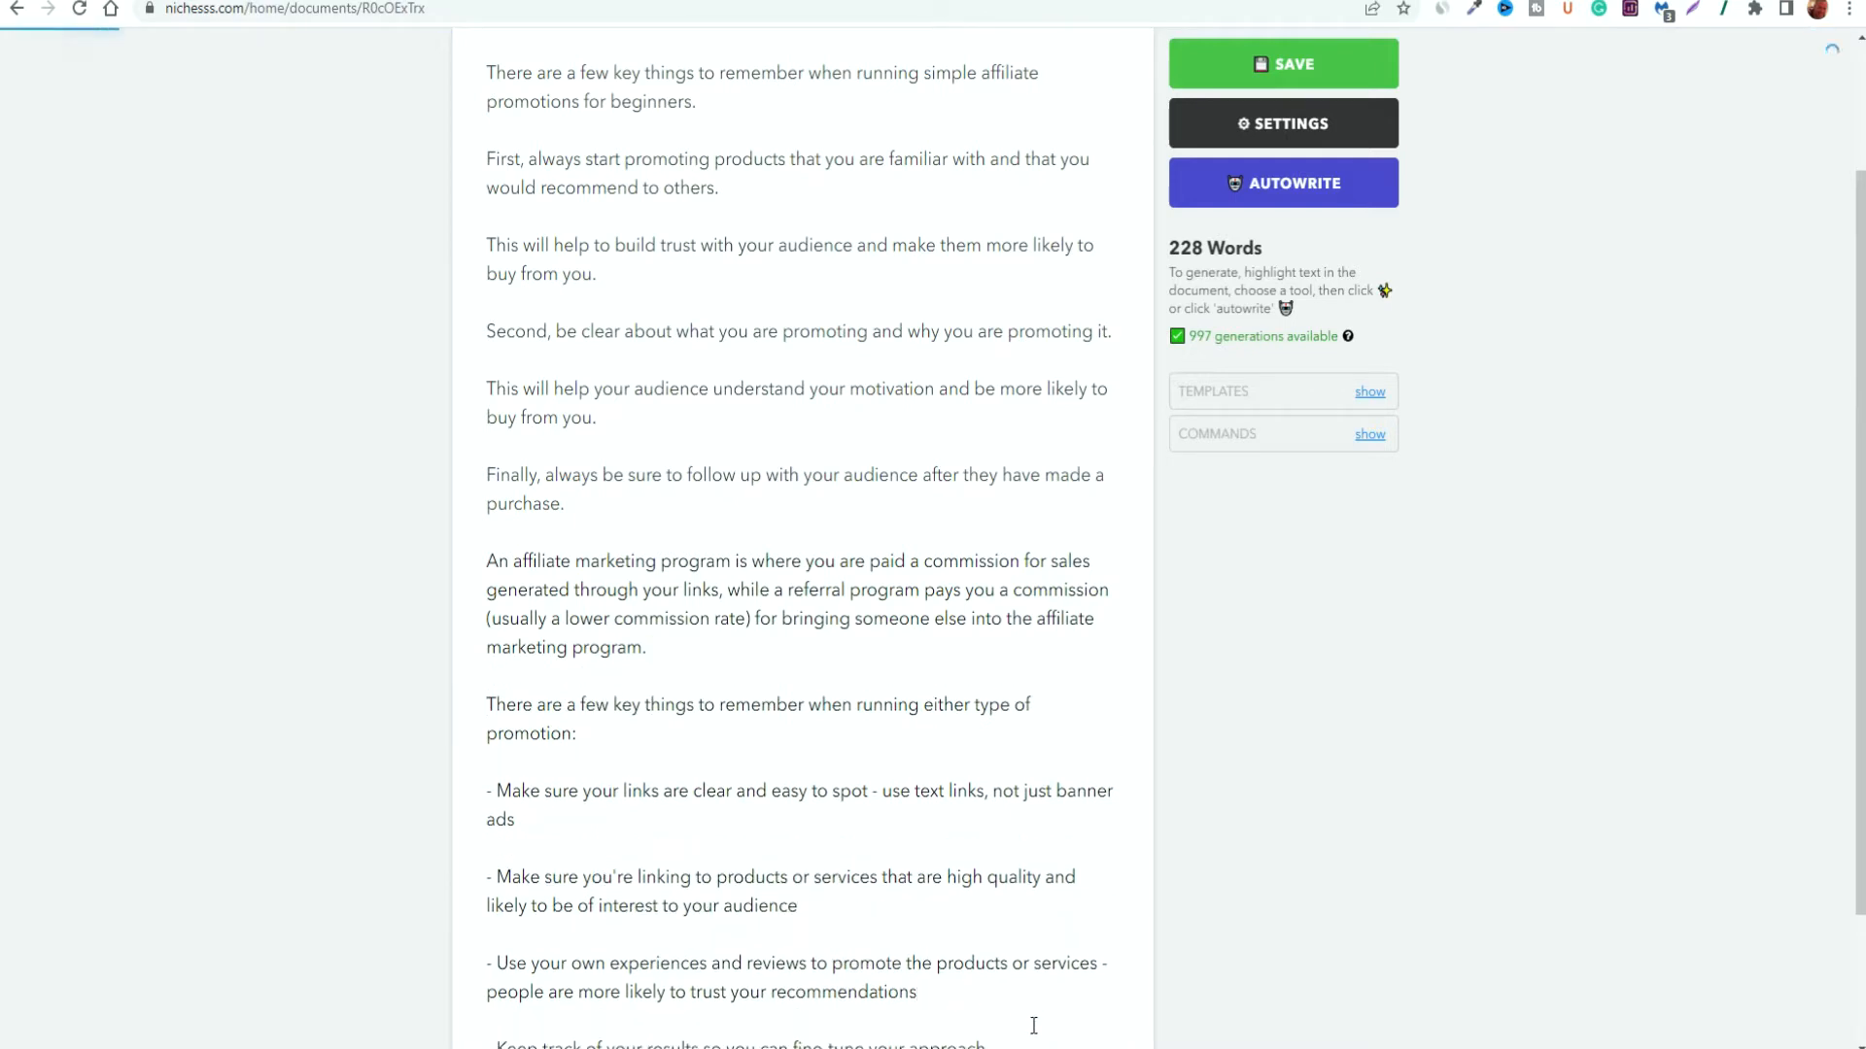
pyautogui.scroll(-1, 1032, 955)
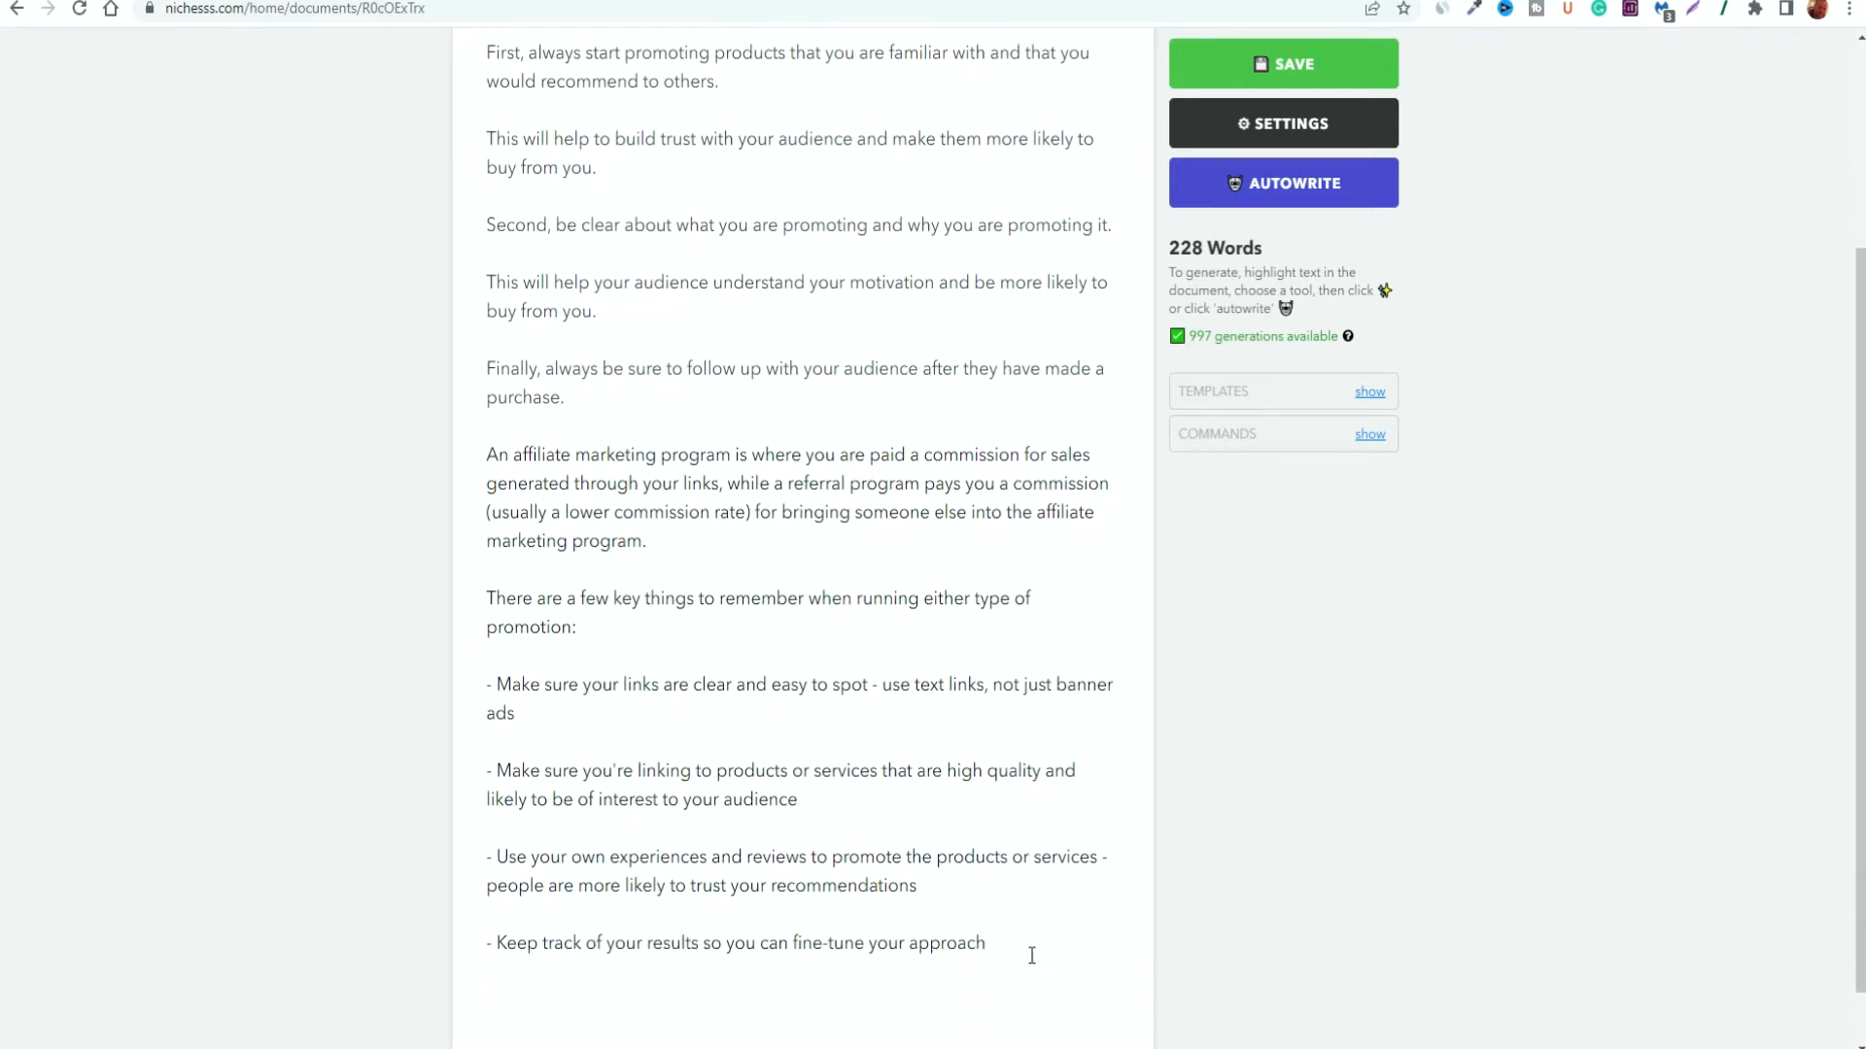
# Delete the paragraph about affiliate marketing and referral programs, along with the spare blank line it leaves
pyautogui.moveTo(661, 542); pyautogui.dragTo(481, 462)
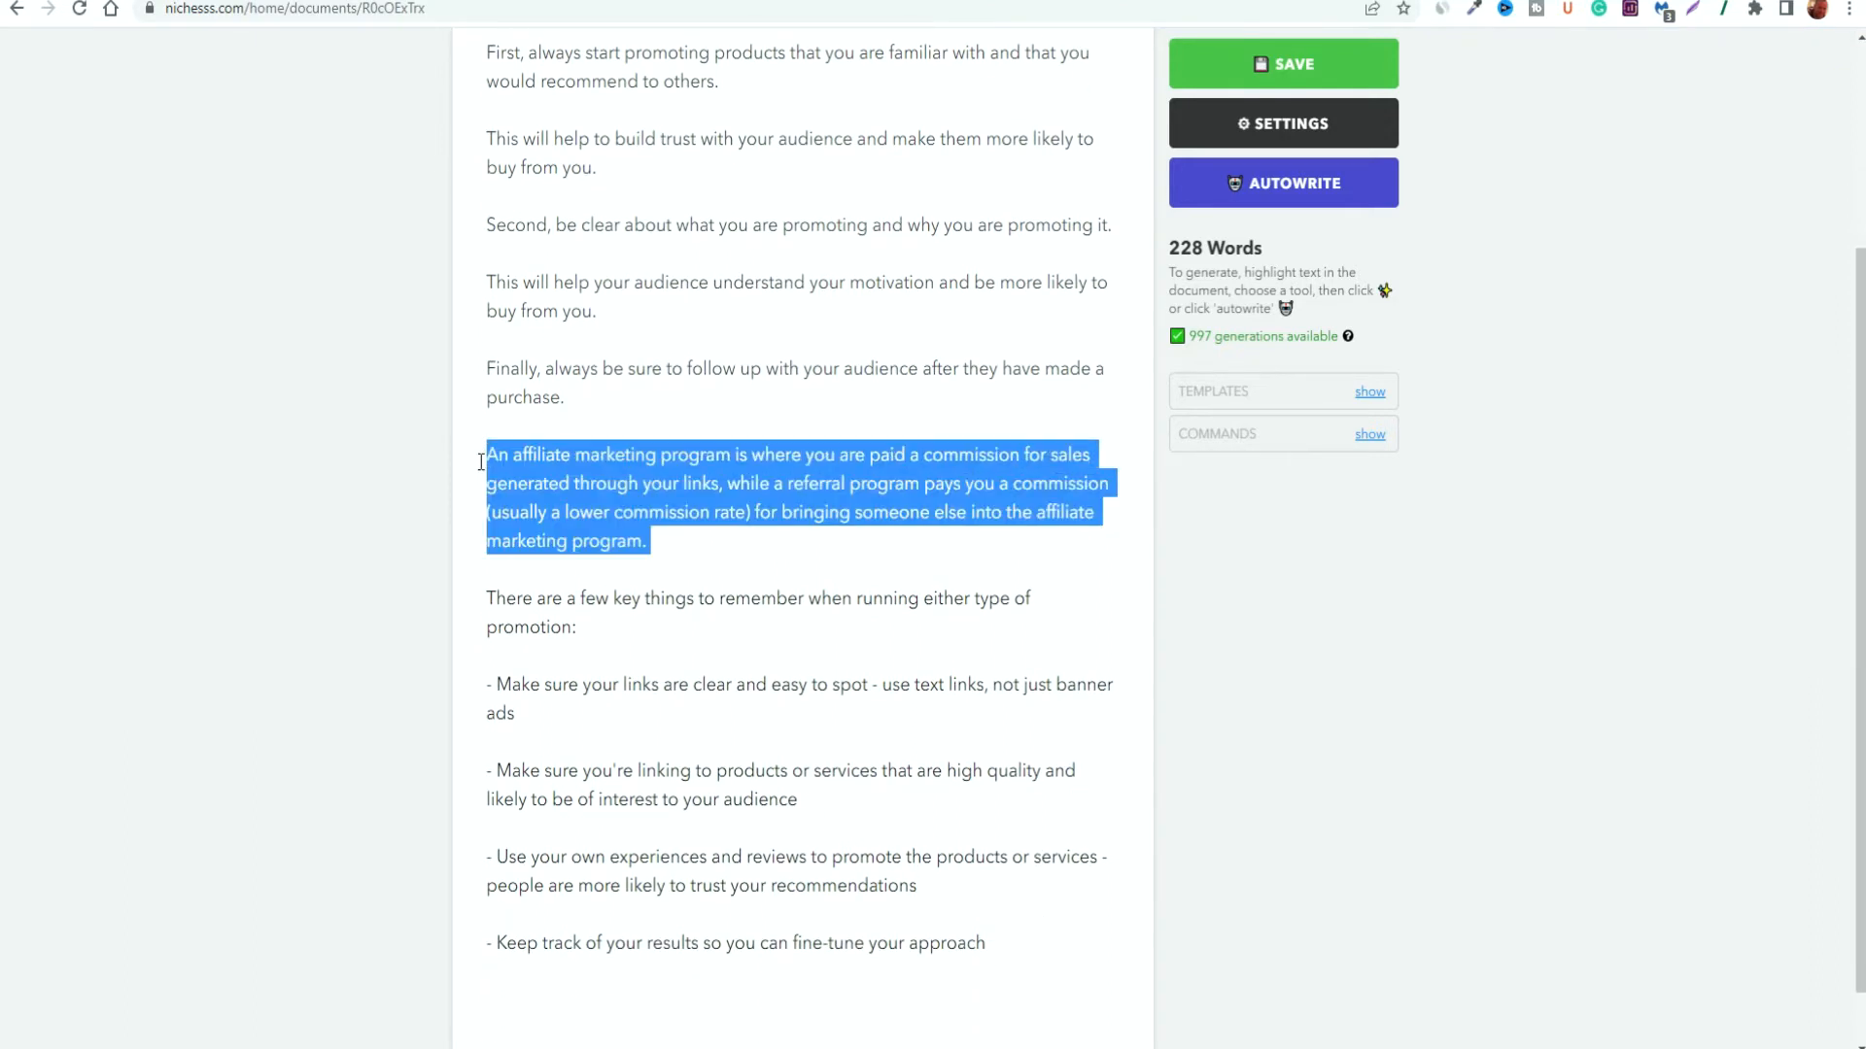
pyautogui.press('BackSpace')
pyautogui.press('BackSpace')
pyautogui.press('BackSpace')
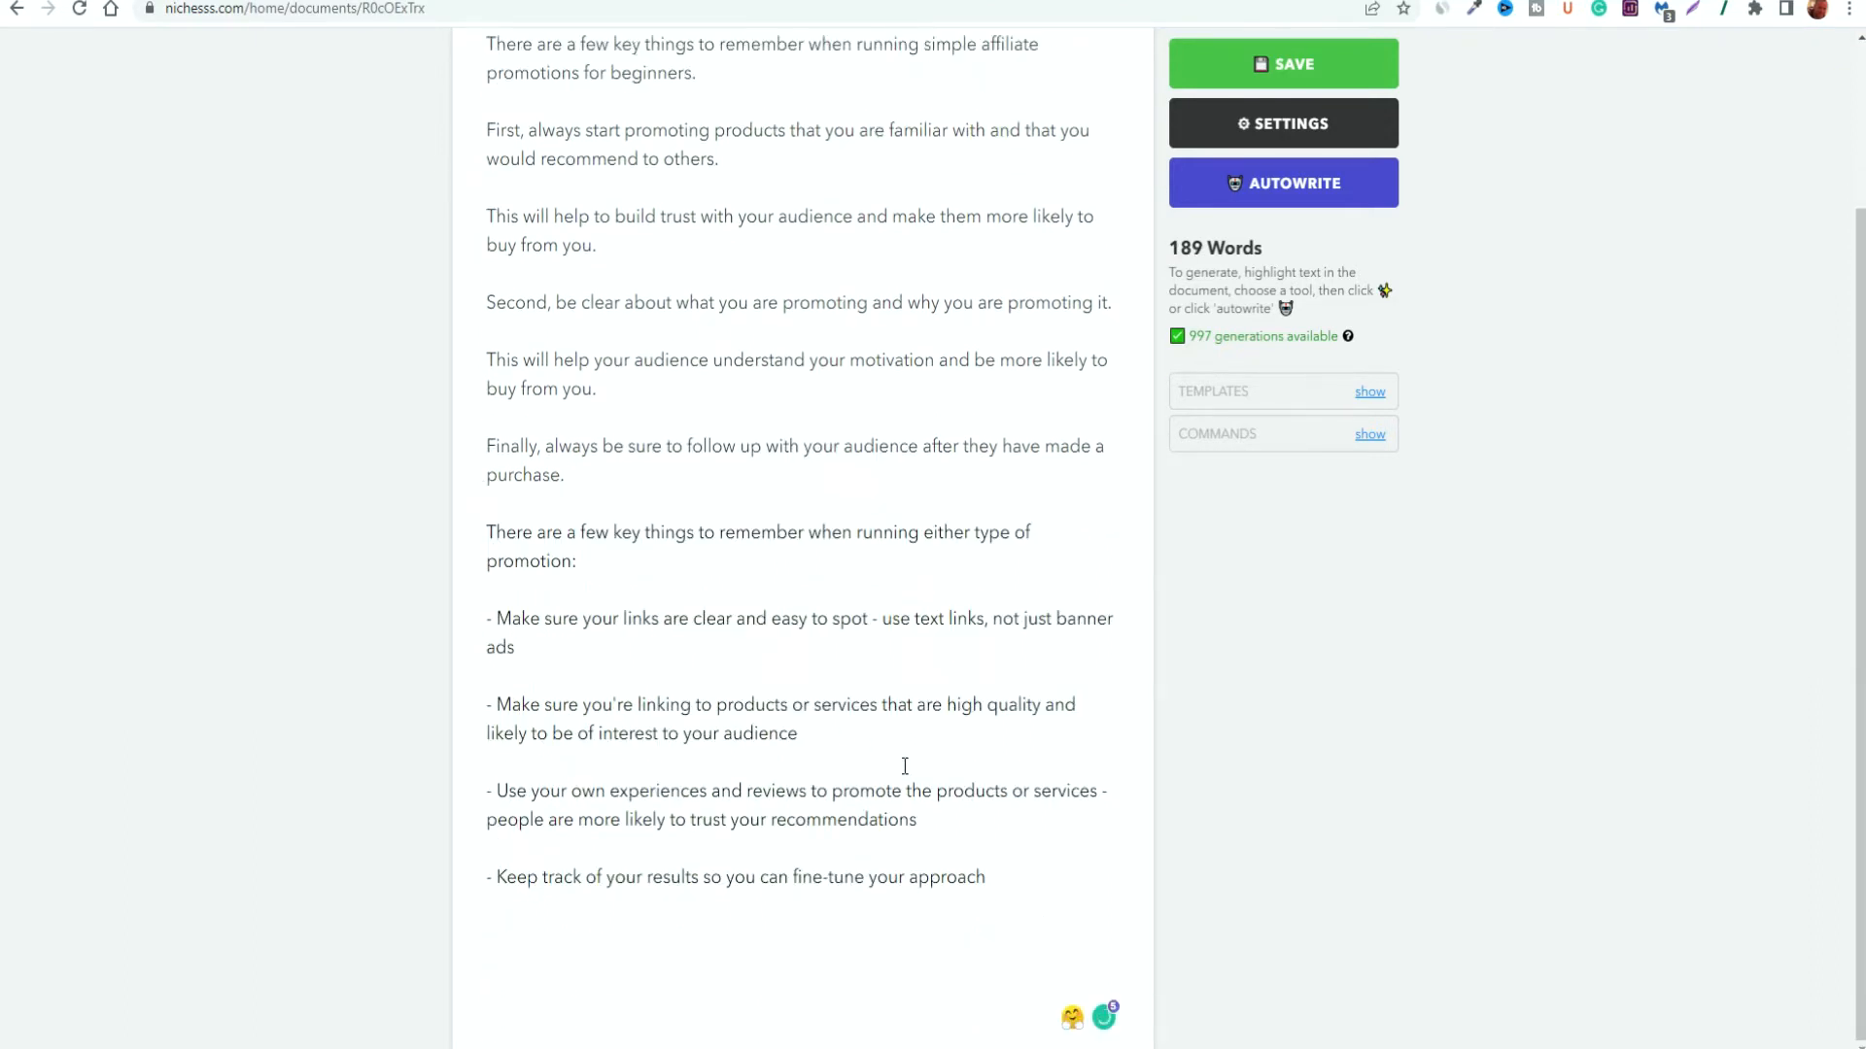
# Copy all the text below the heading and paste it at the end of the "BRAMEWORK AI SAMPLES" document in Google Docs
pyautogui.moveTo(1015, 875); pyautogui.dragTo(464, 235)
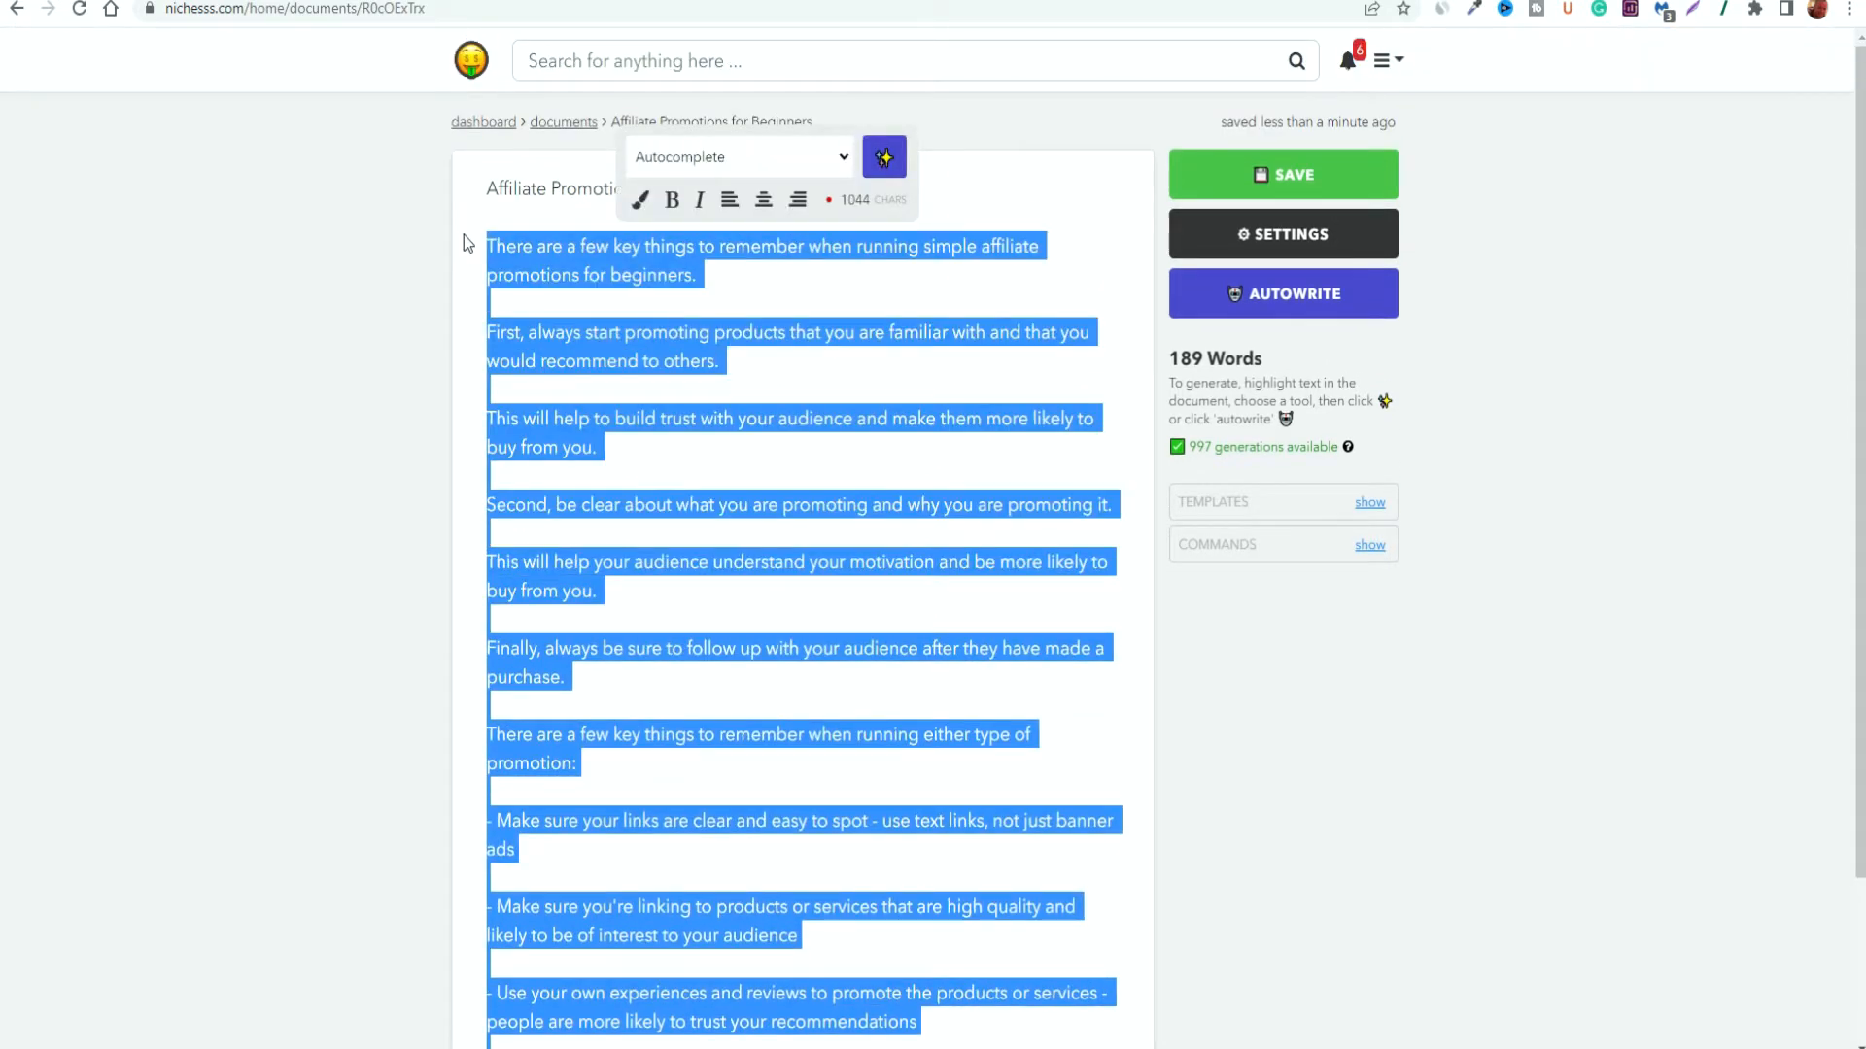
pyautogui.click(1516, 1)
pyautogui.scroll(-10, 1073, 757)
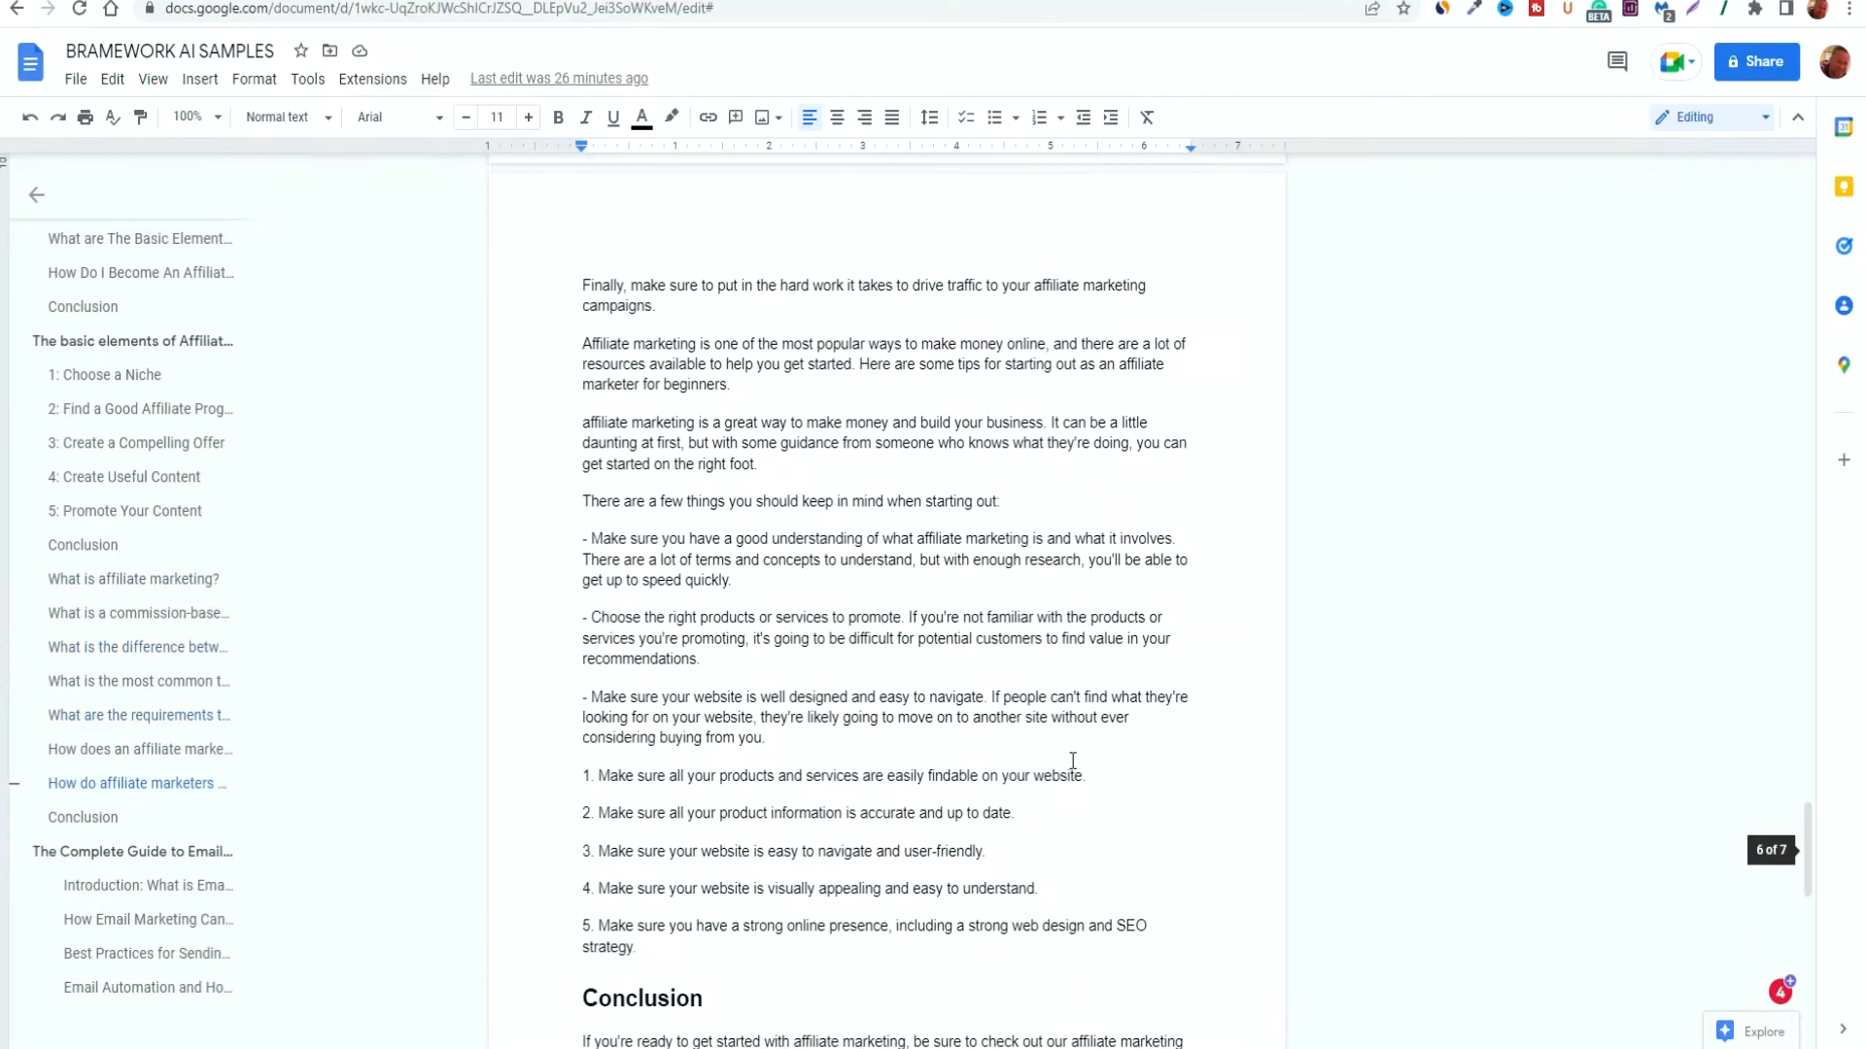
pyautogui.scroll(-12, 1073, 760)
pyautogui.click(1079, 676)
pyautogui.press('Return')
pyautogui.press('Return')
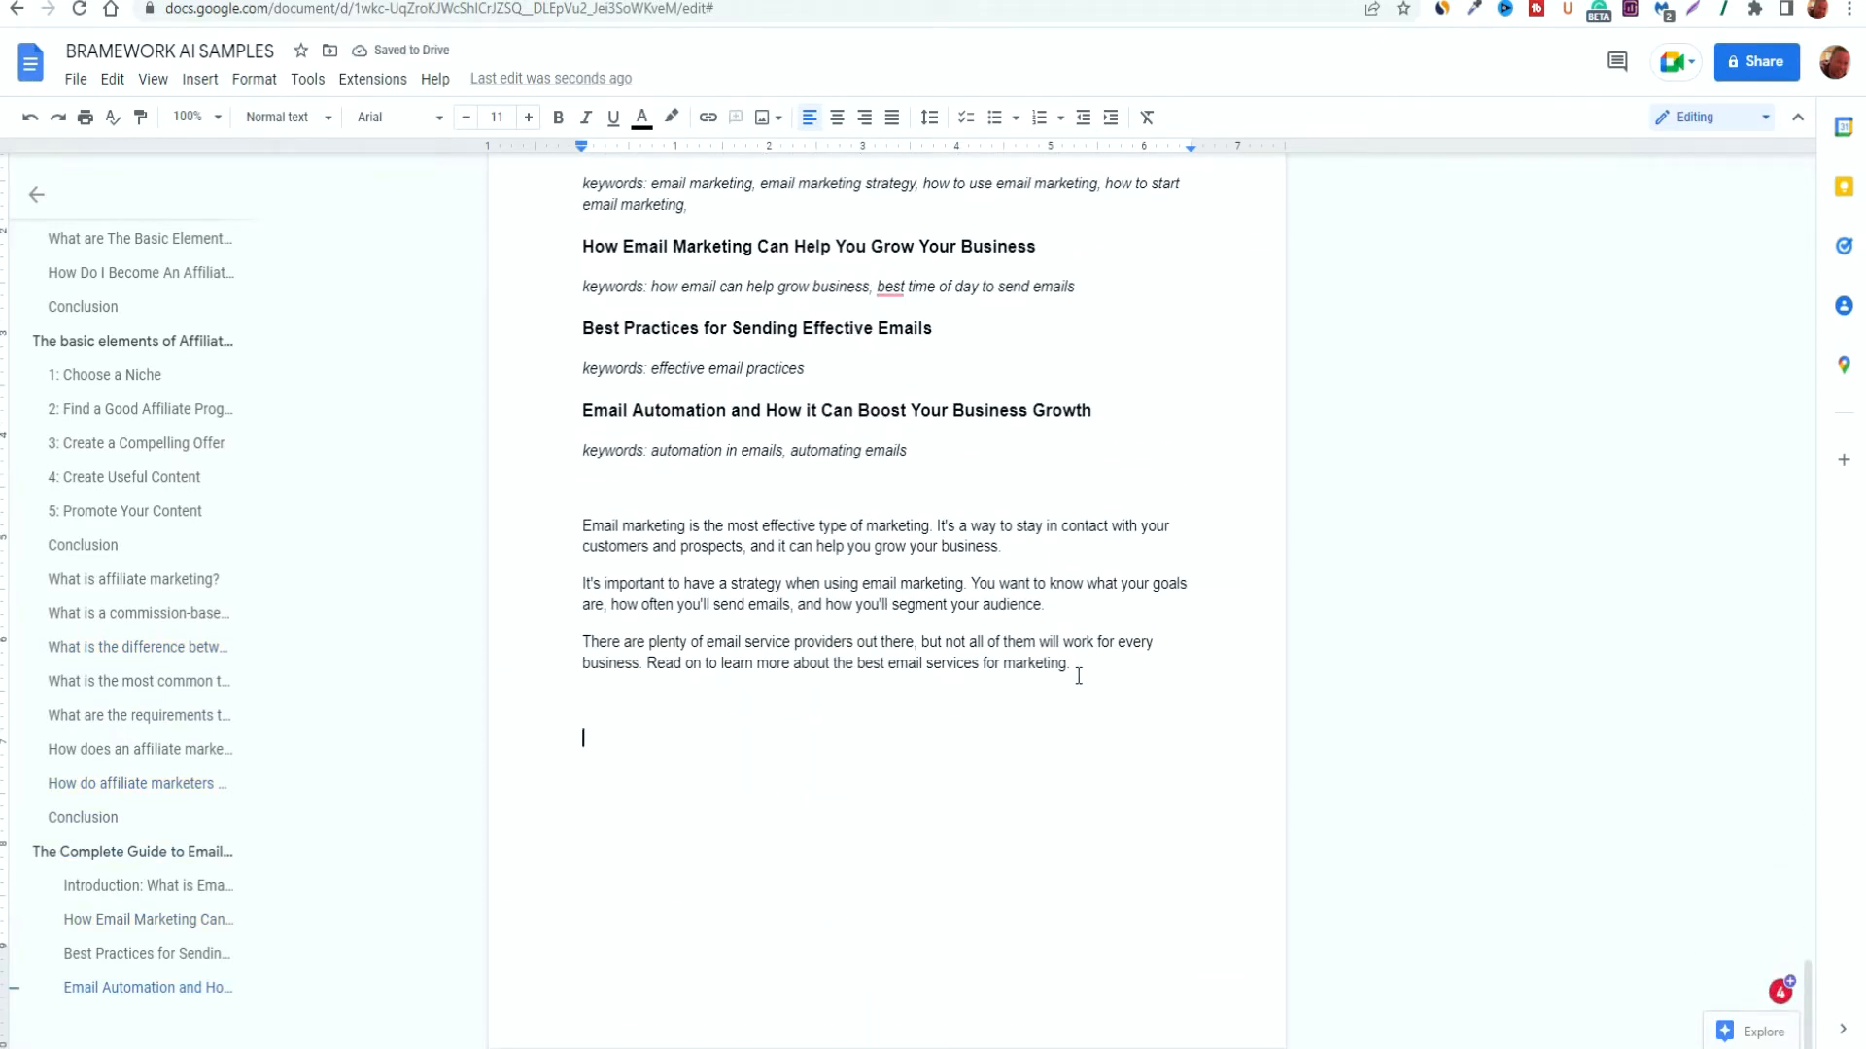
pyautogui.hotkey('ctrl', 'v')
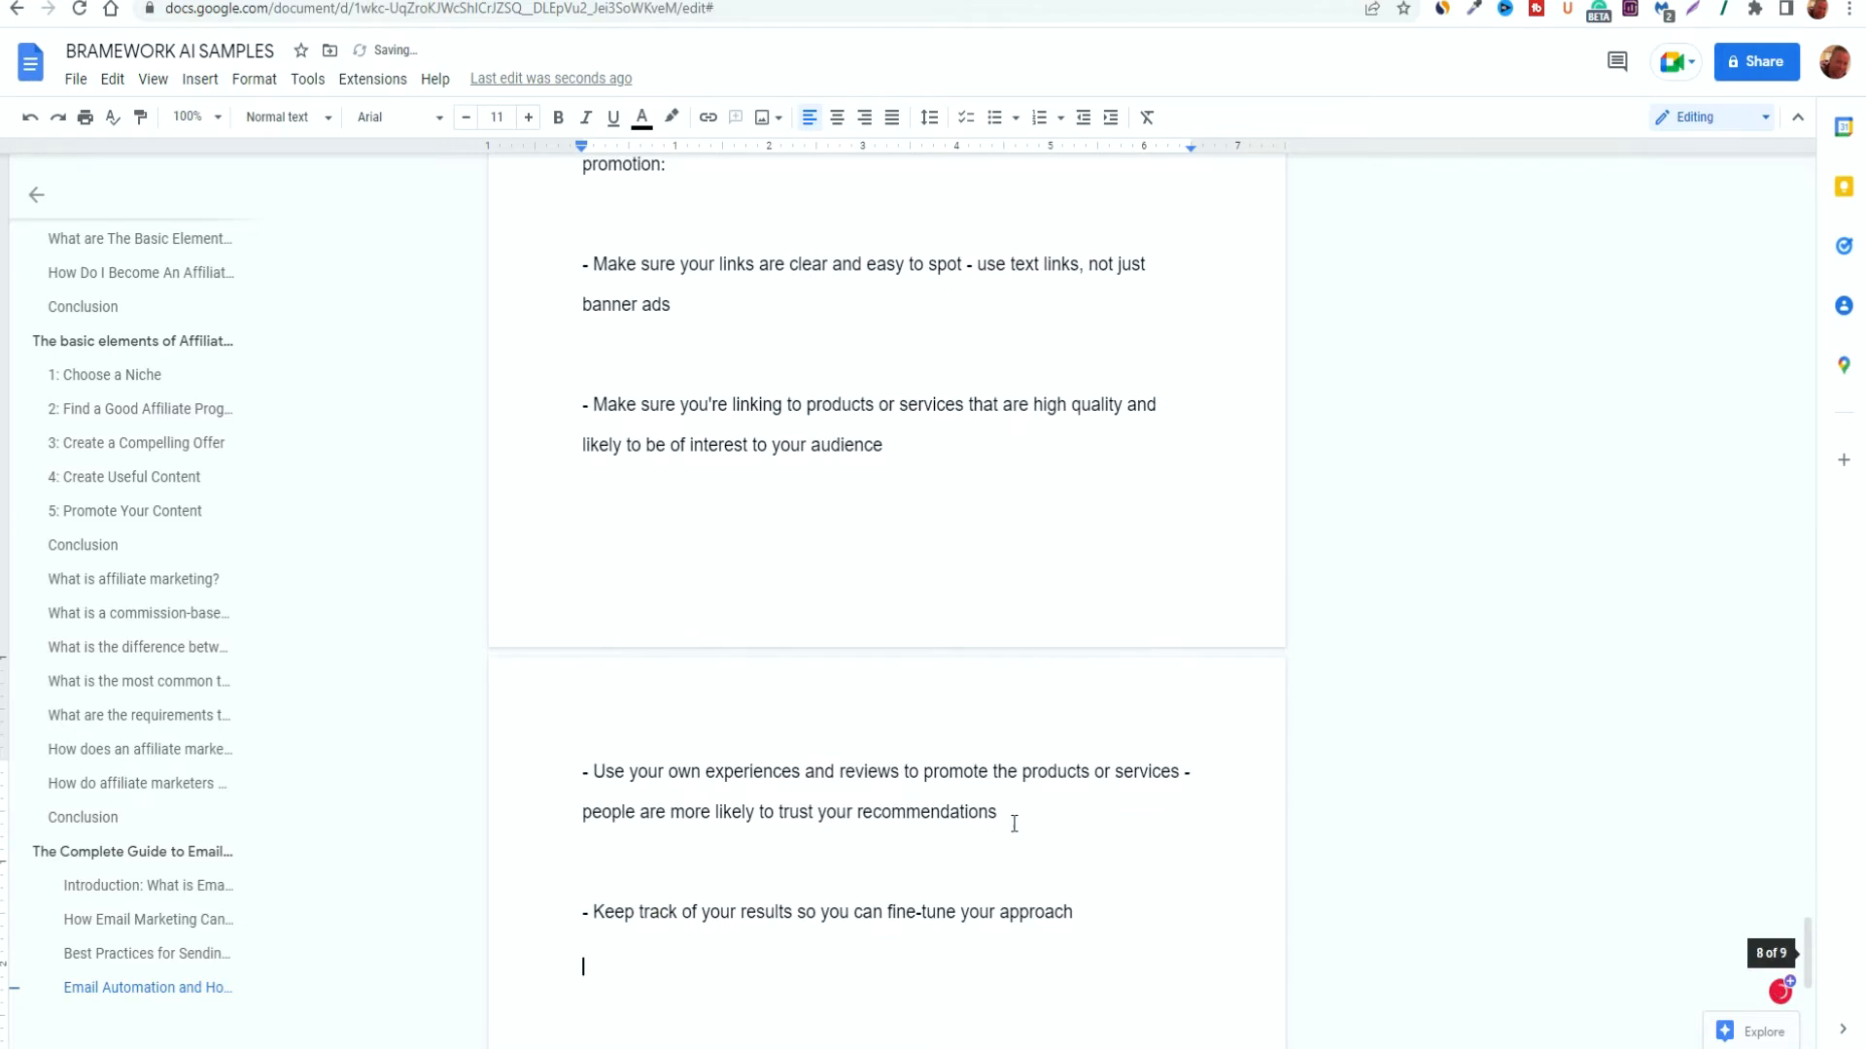
# Select all of the pasted affiliate promotions text and set its font size to 12
pyautogui.scroll(4, 778, 826)
pyautogui.scroll(15, 1028, 766)
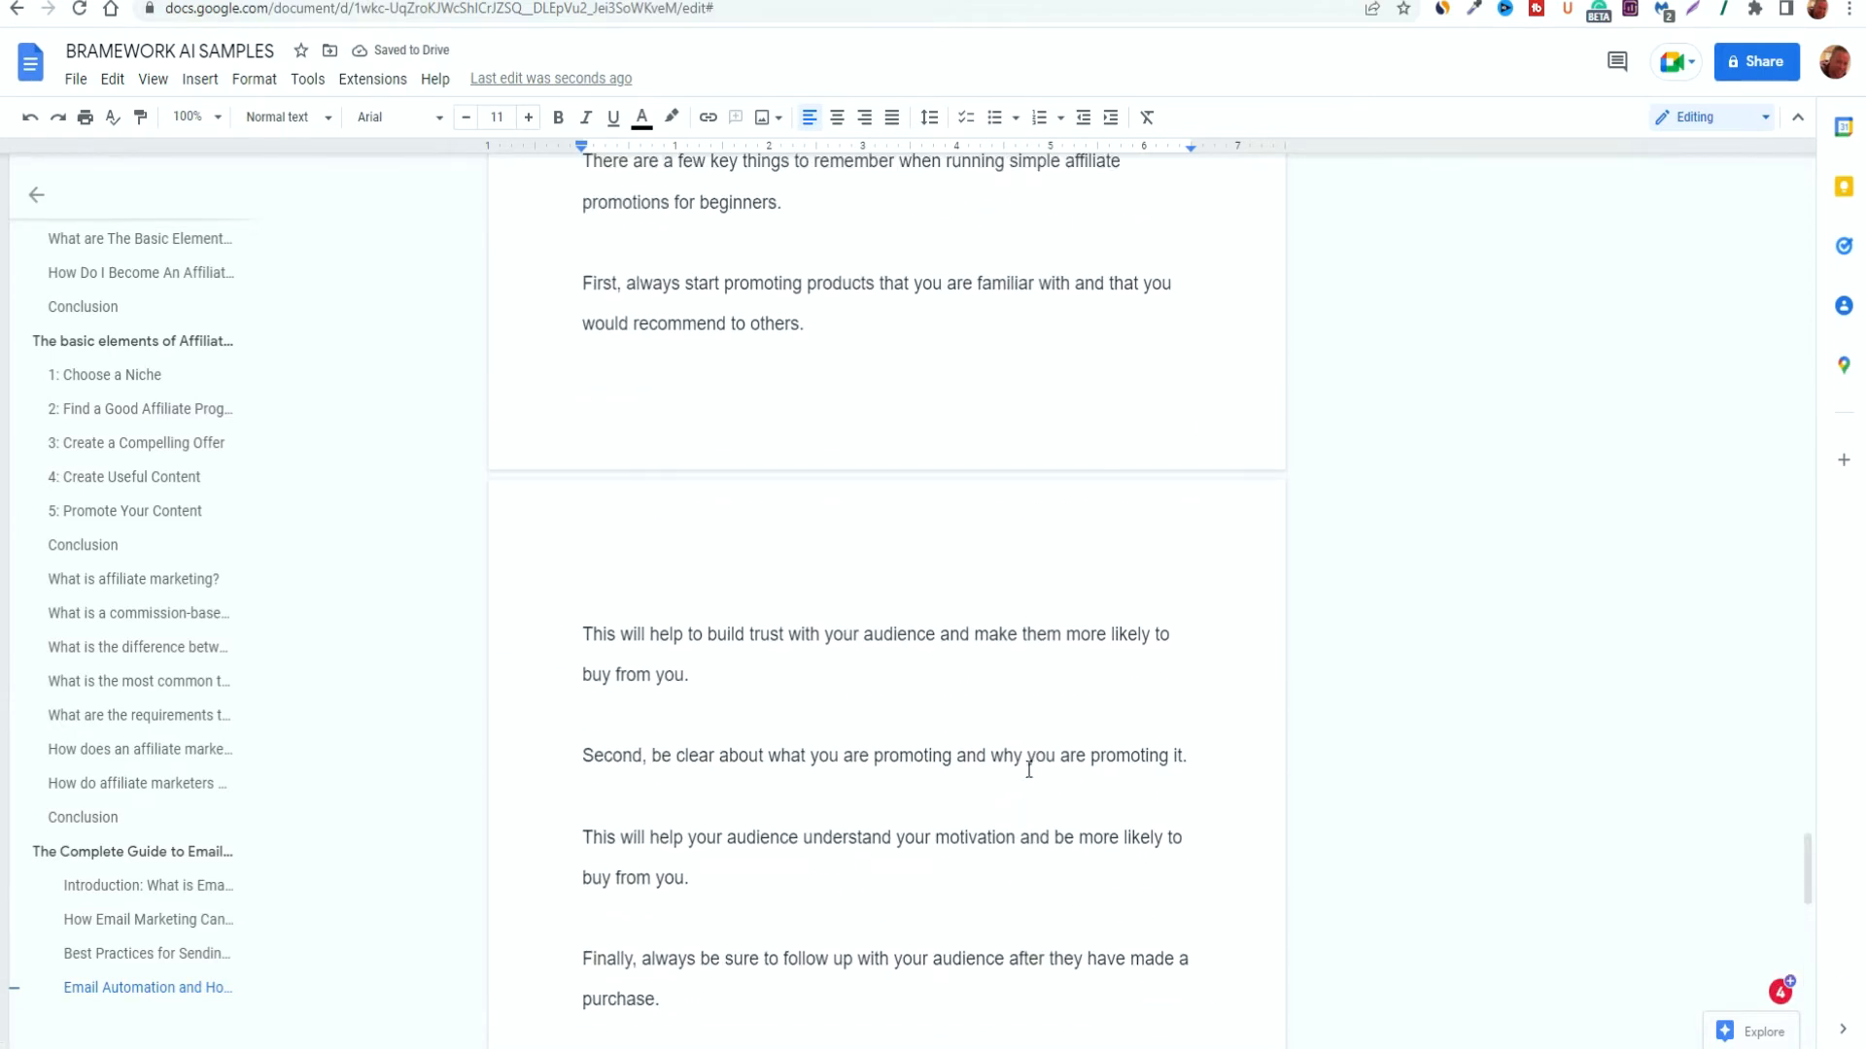
pyautogui.moveTo(584, 476); pyautogui.dragTo(1083, 707)
pyautogui.scroll(-4, 954, 770)
pyautogui.scroll(-11, 956, 776)
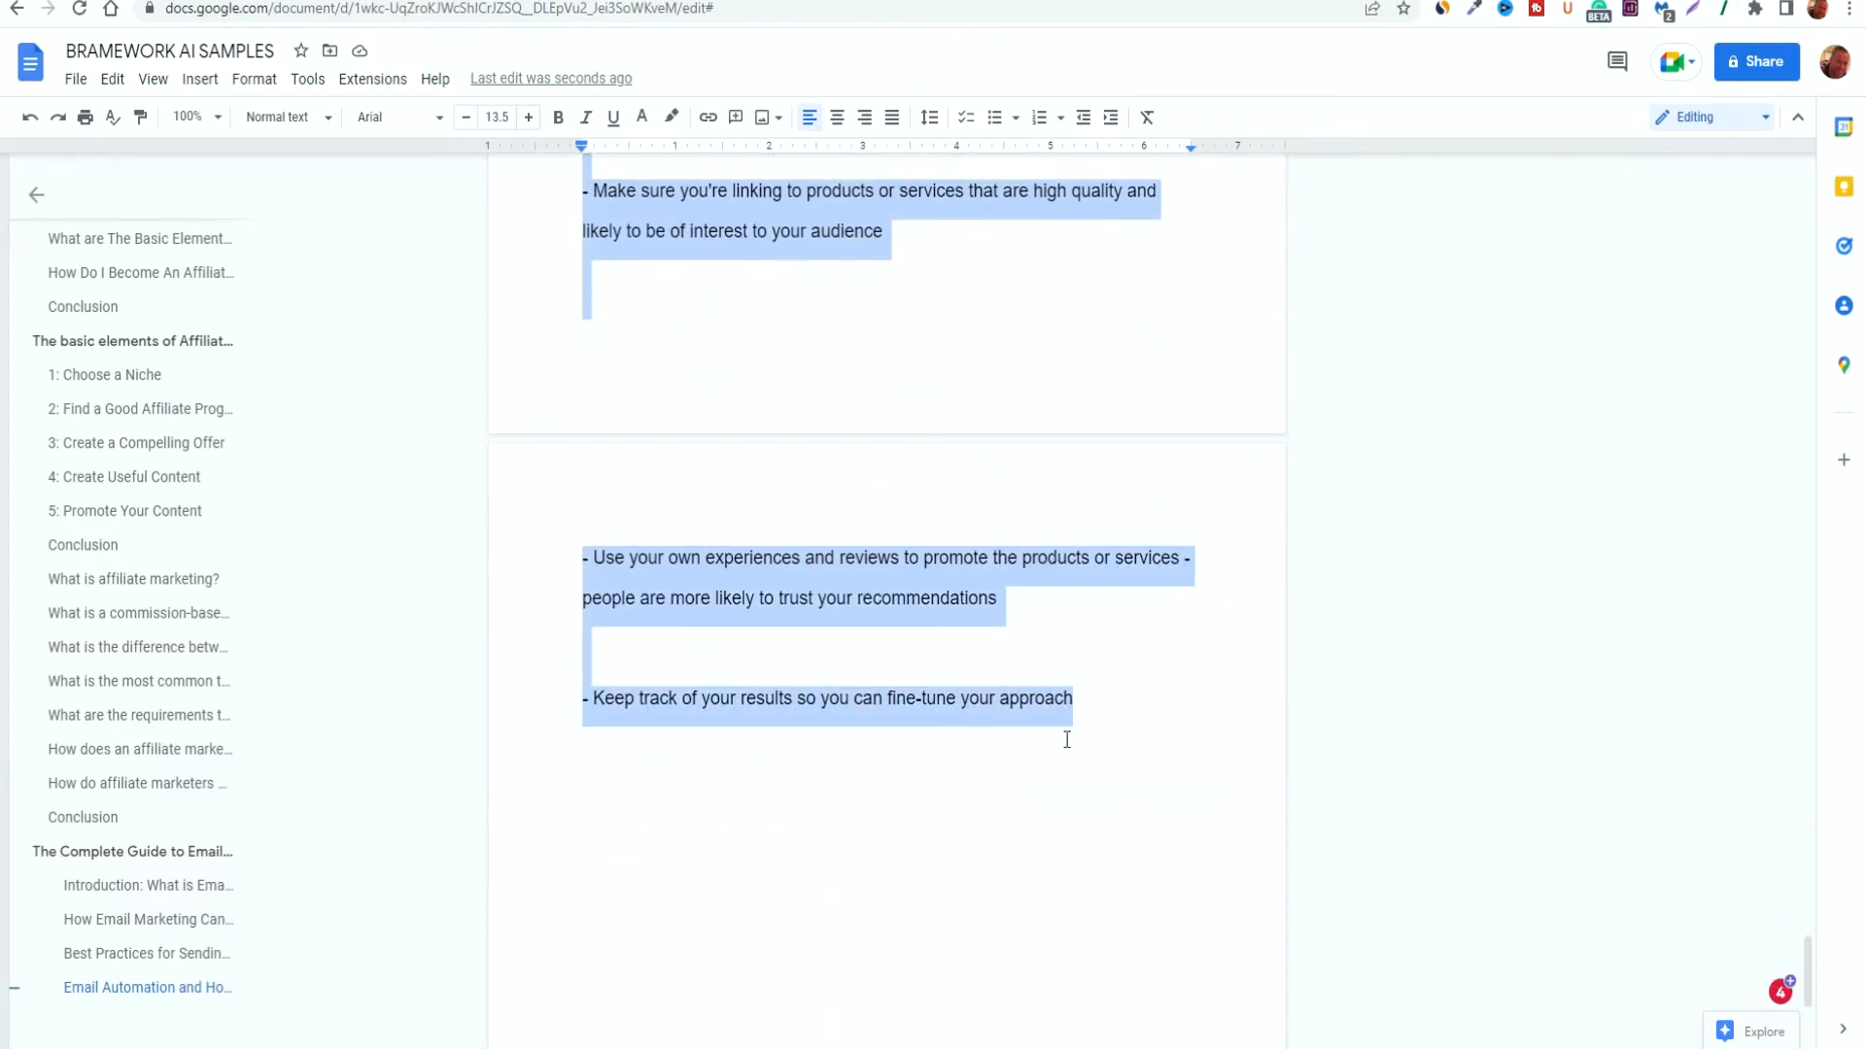
pyautogui.click(464, 119)
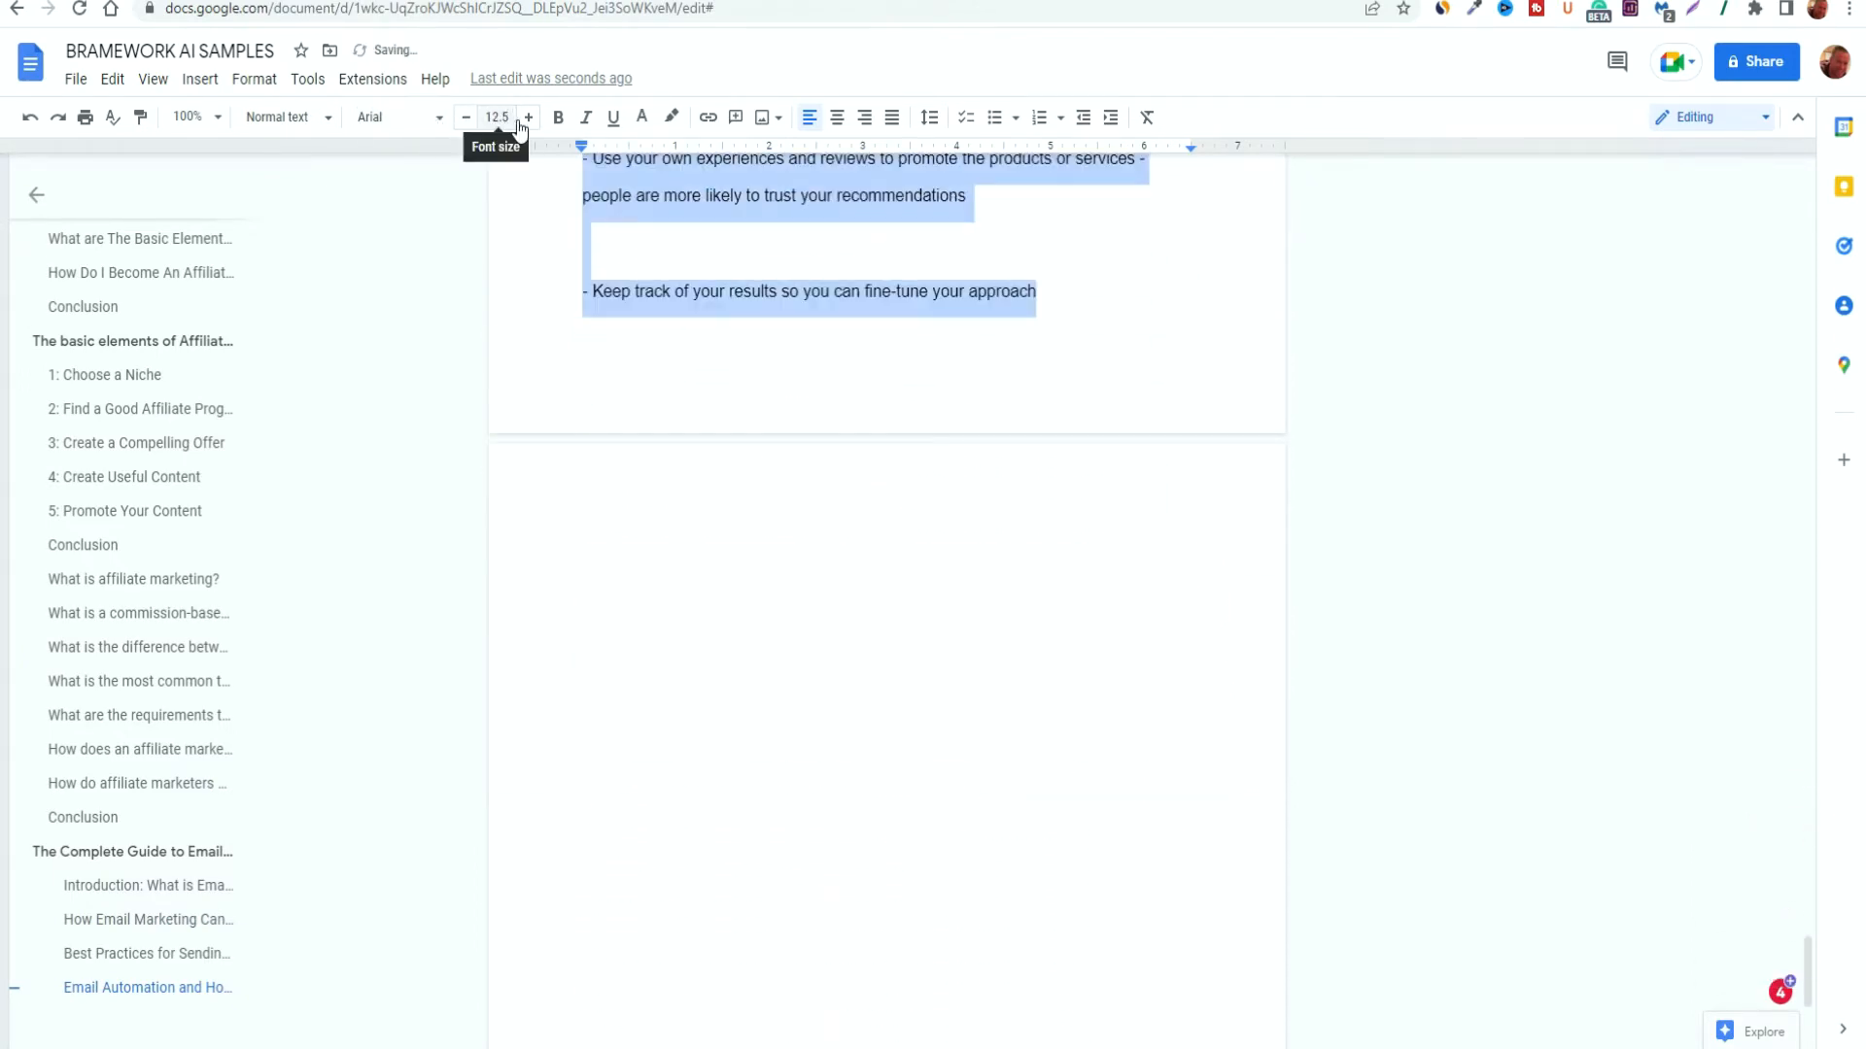
pyautogui.click(497, 117)
pyautogui.click(497, 290)
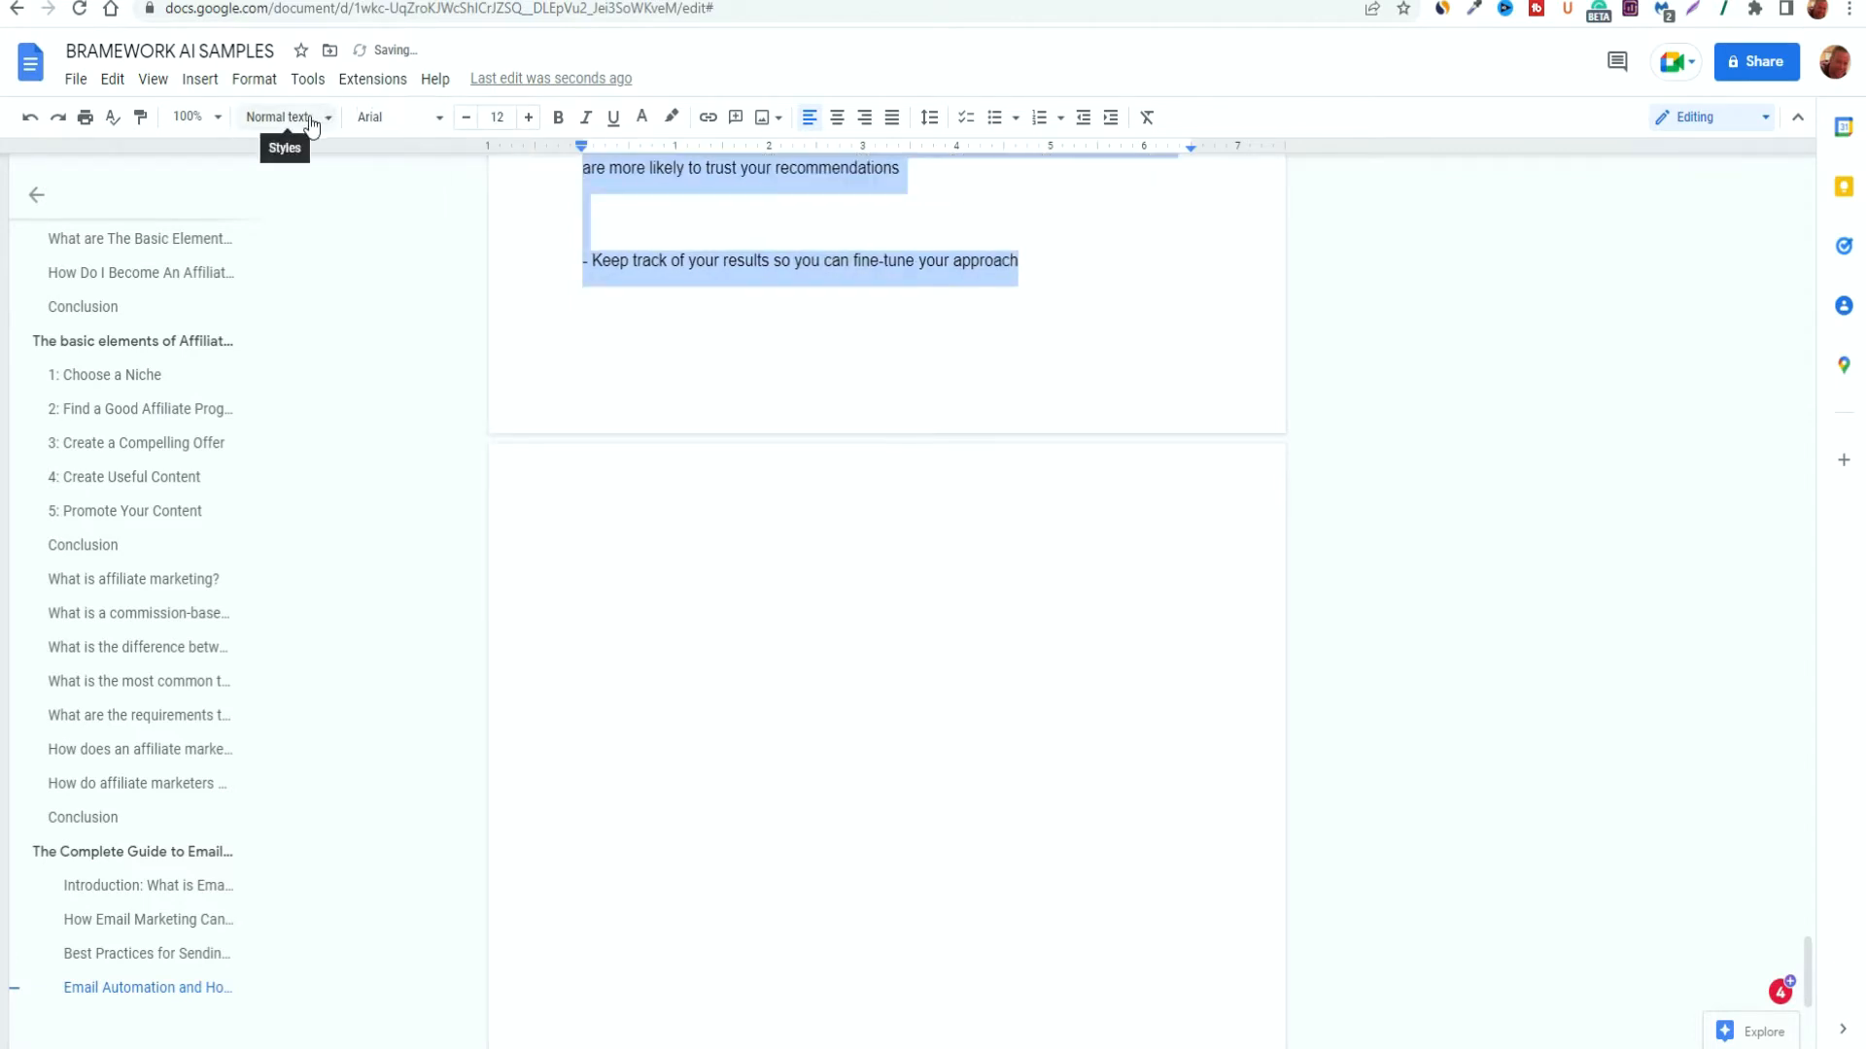
# Set the pasted text's font to Arial and change its text colour
pyautogui.click(393, 118)
pyautogui.click(415, 239)
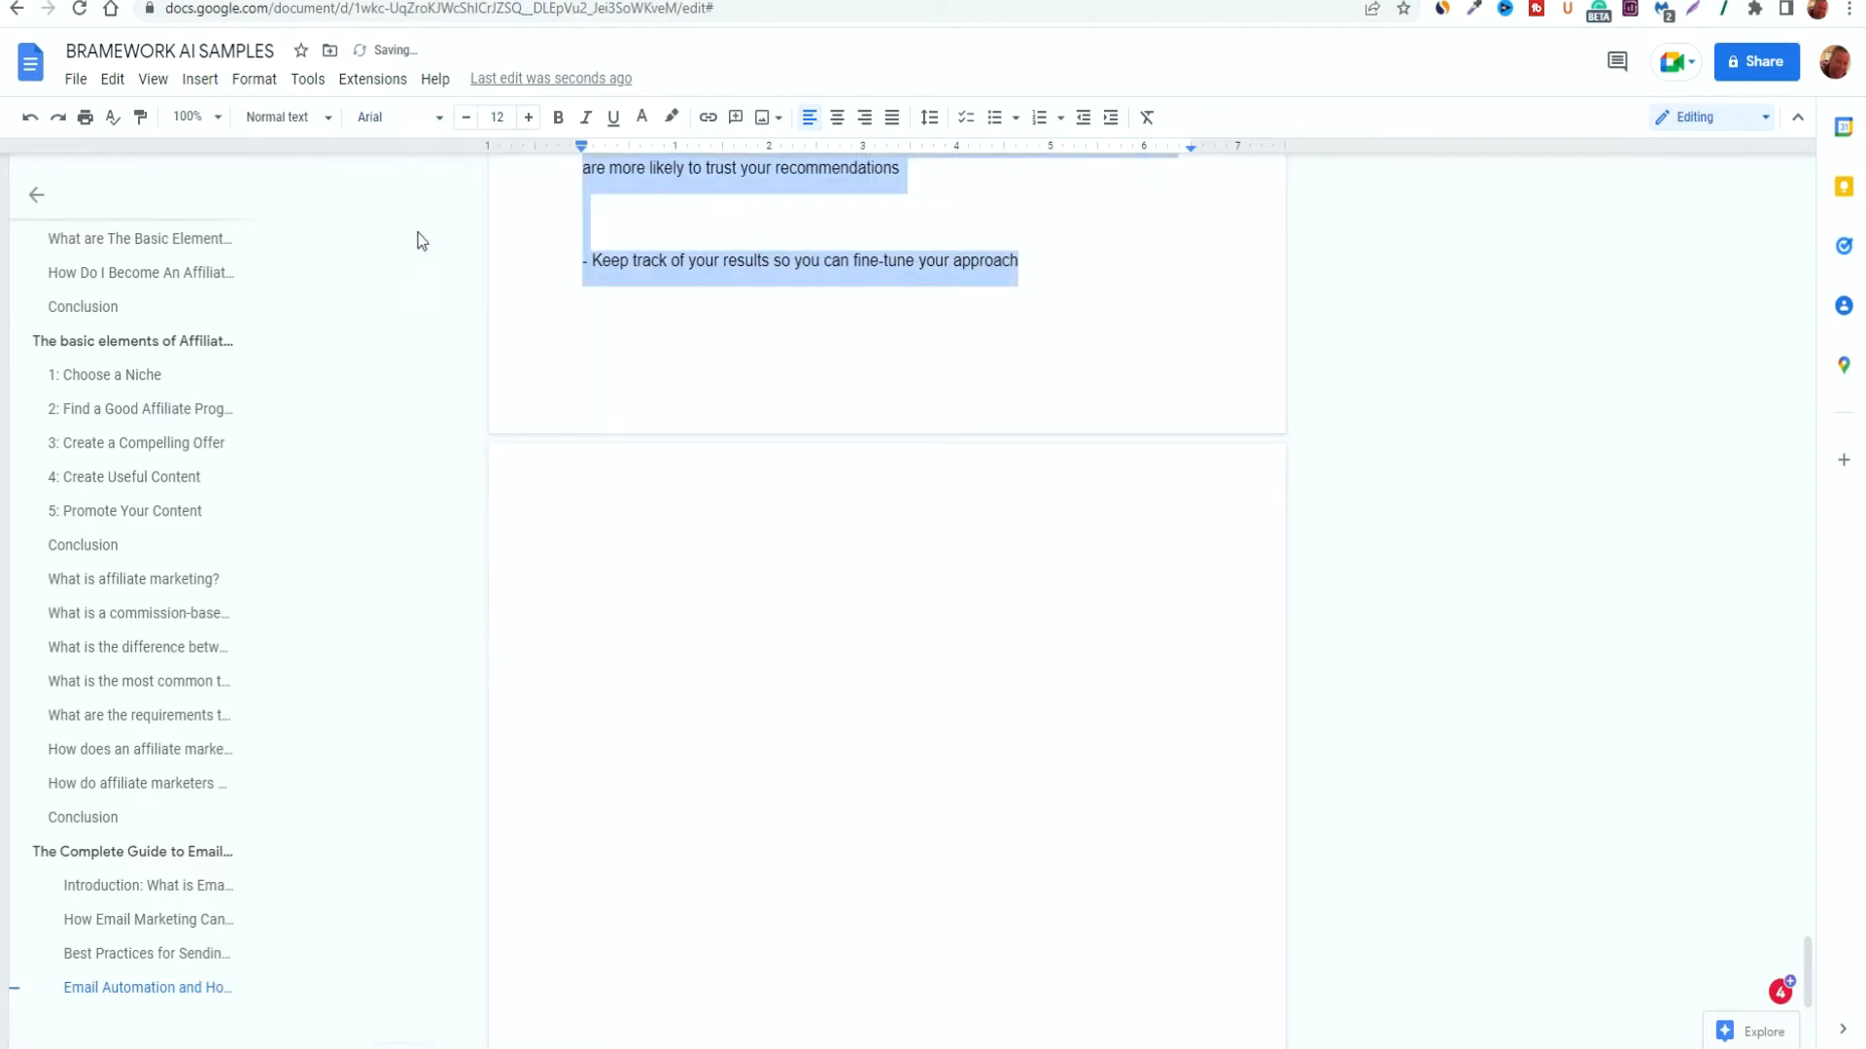
pyautogui.click(641, 117)
pyautogui.click(648, 229)
pyautogui.click(652, 481)
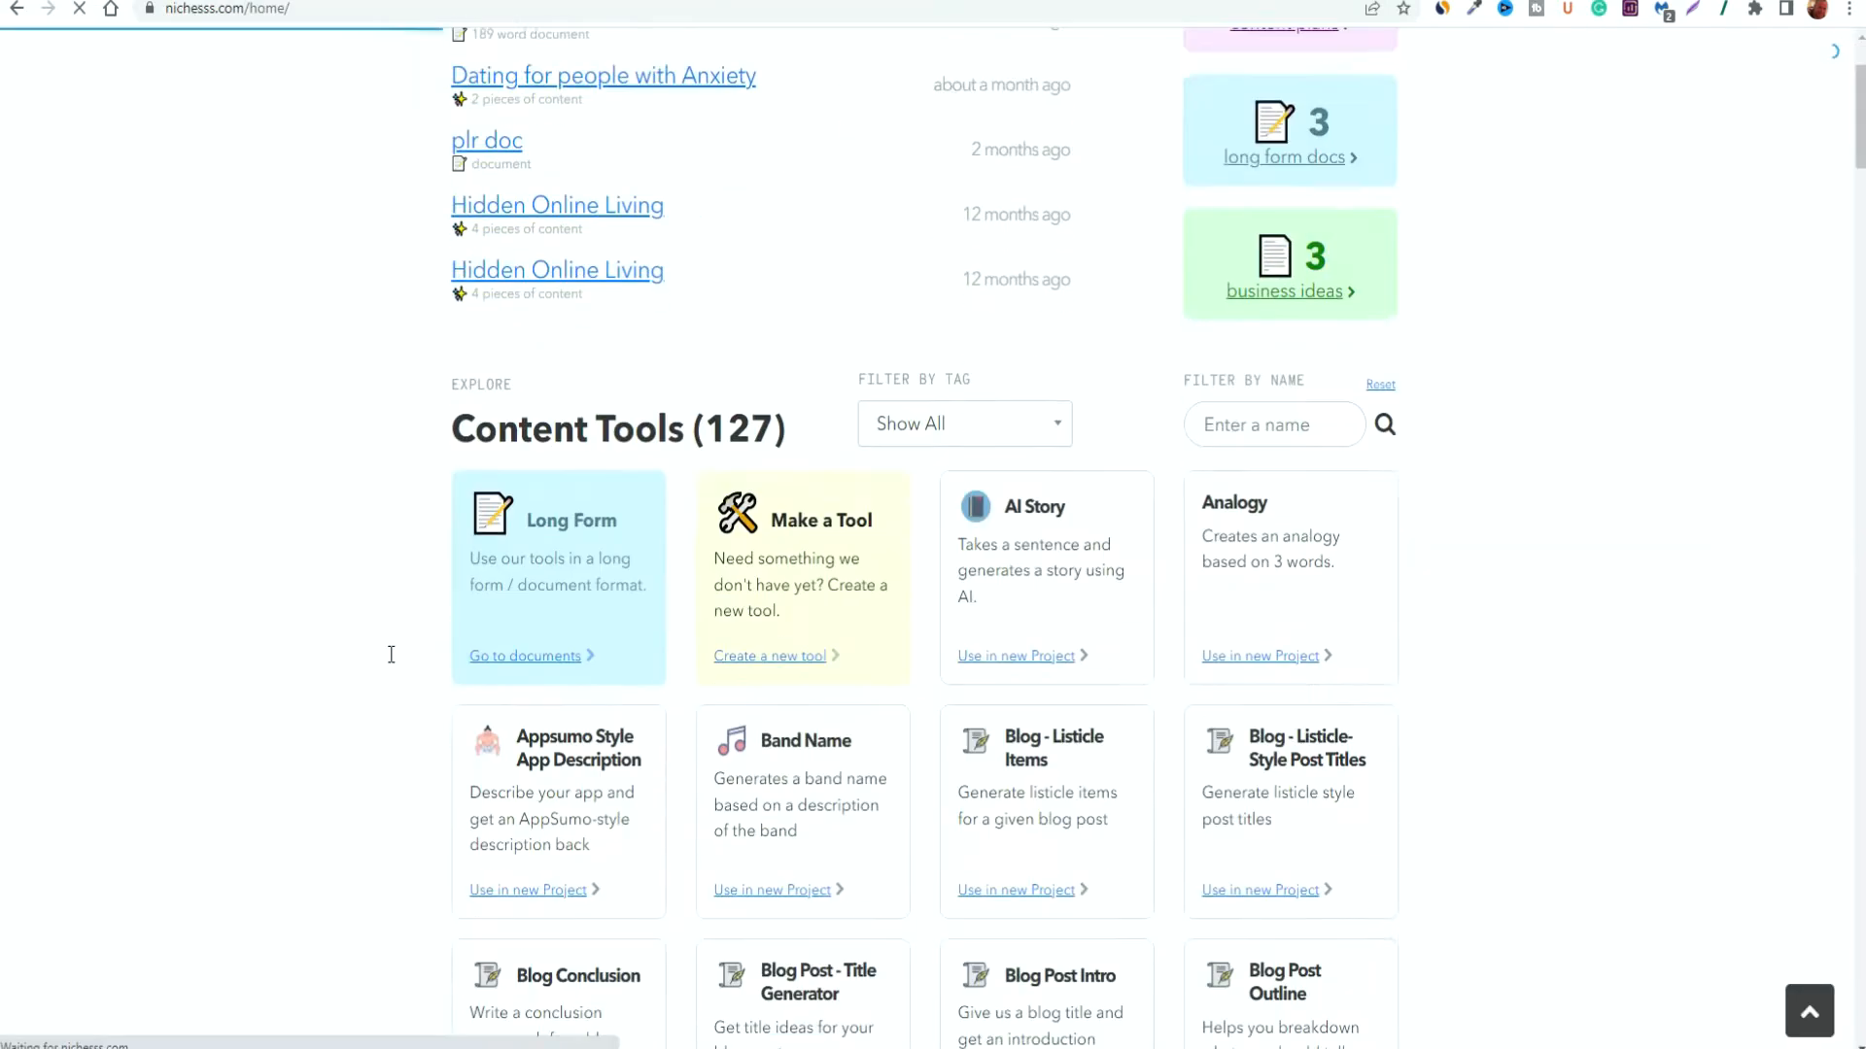
# Create a "Basic Affiliate Promotions" project for the Blog Post Outline tool, with description "How to create simple affiliate promotions" and keyword "Affiliate Promotions"
pyautogui.scroll(-3, 388, 651)
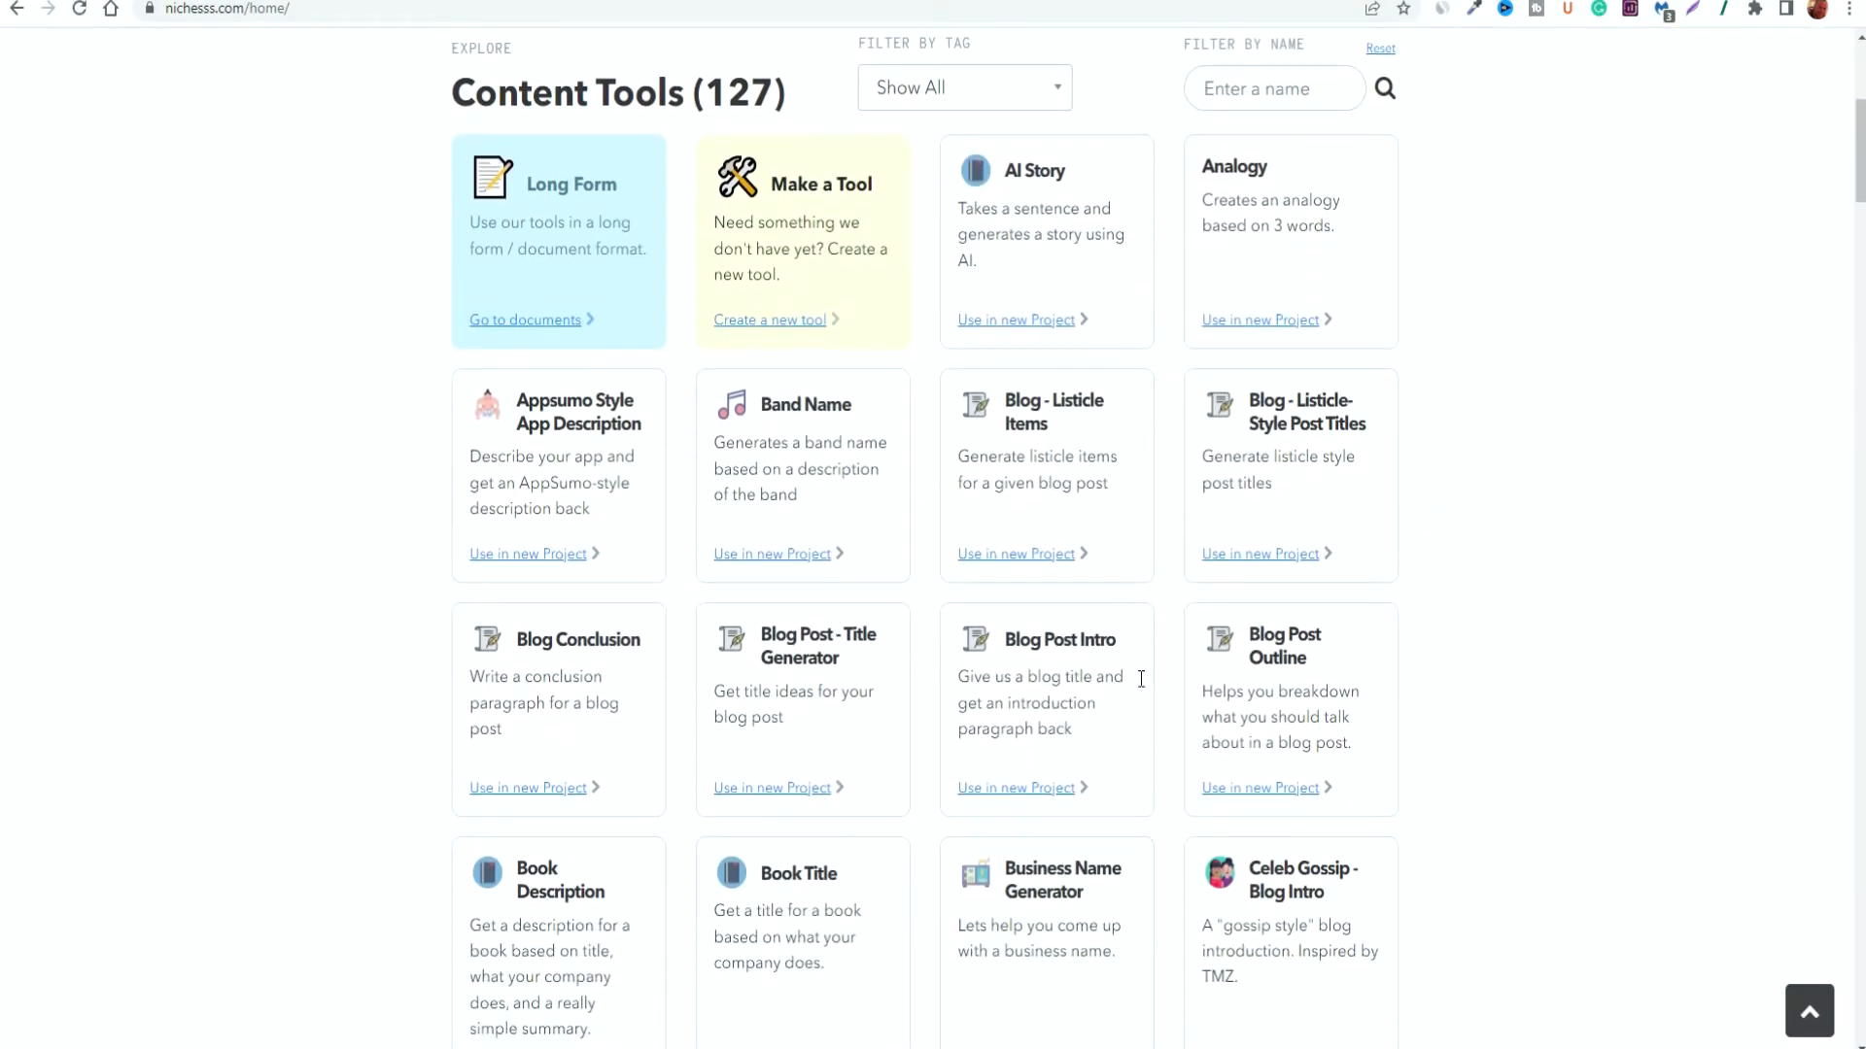
pyautogui.click(1281, 789)
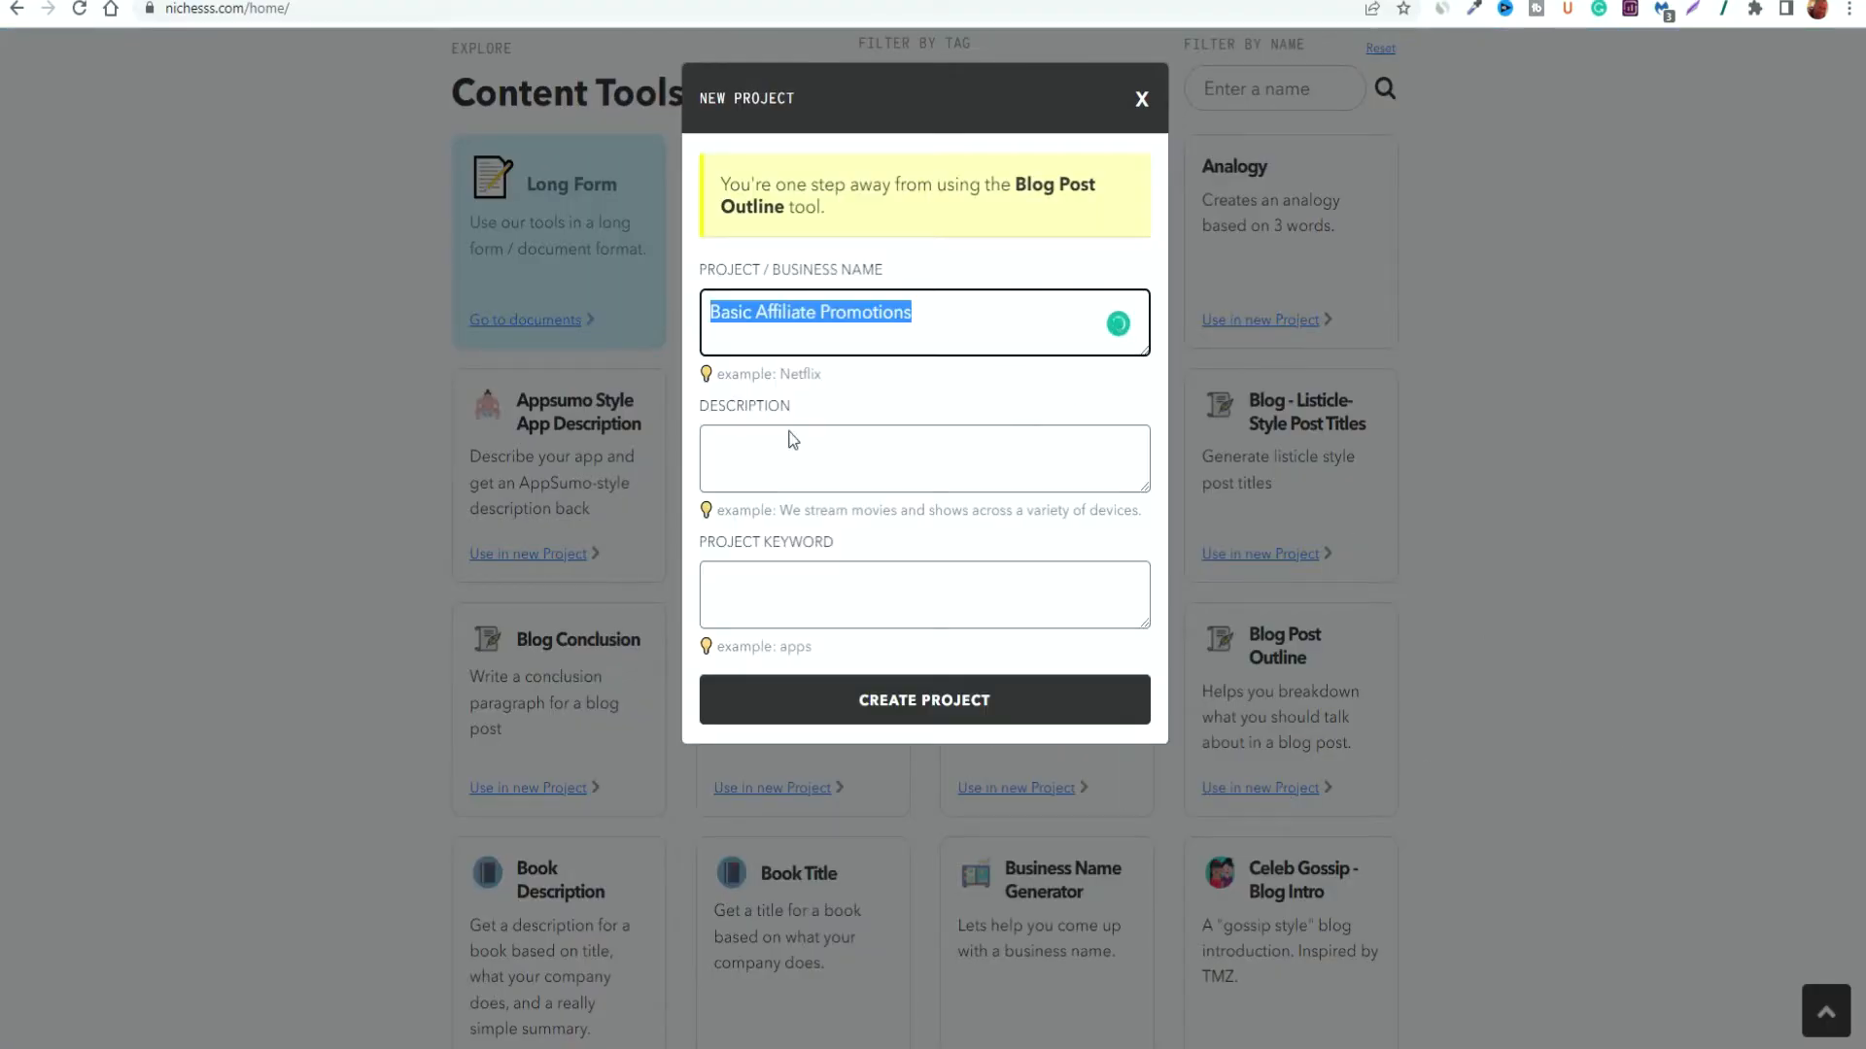
pyautogui.click(764, 586)
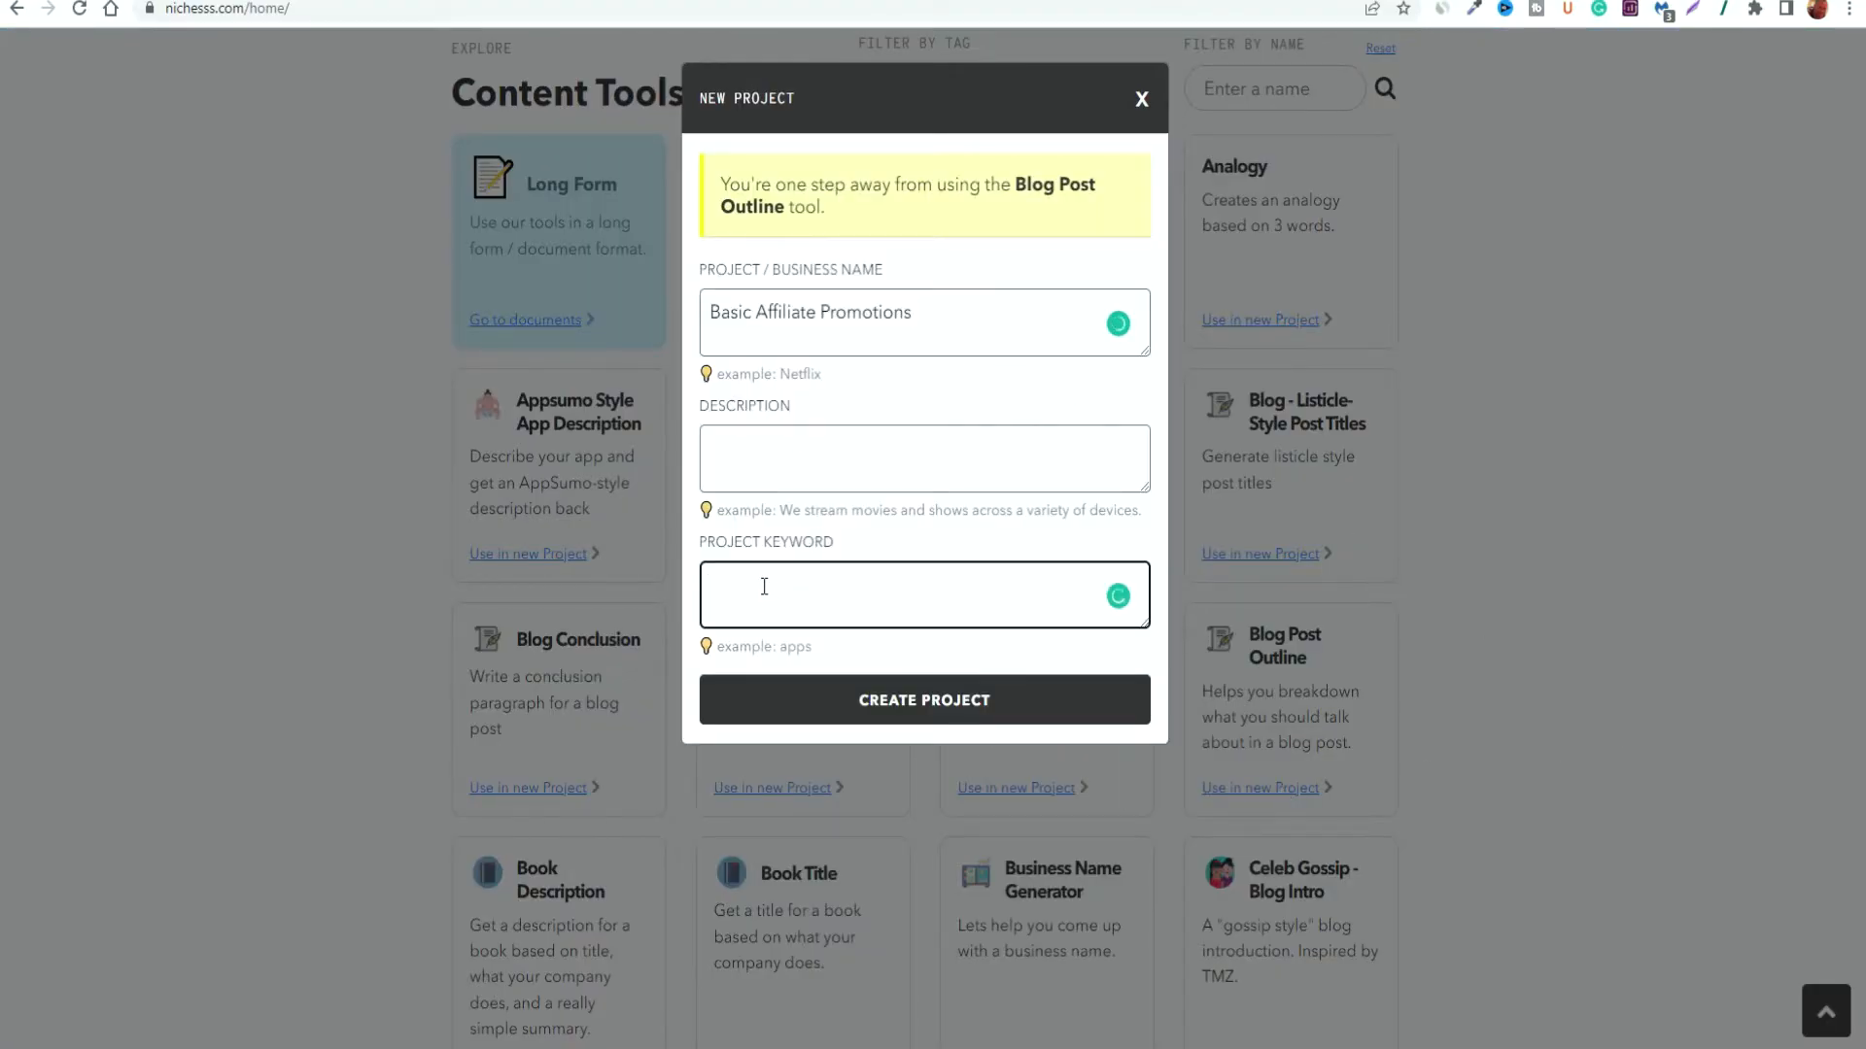
pyautogui.write('Basic Affiliate Promotions')
pyautogui.click(760, 459)
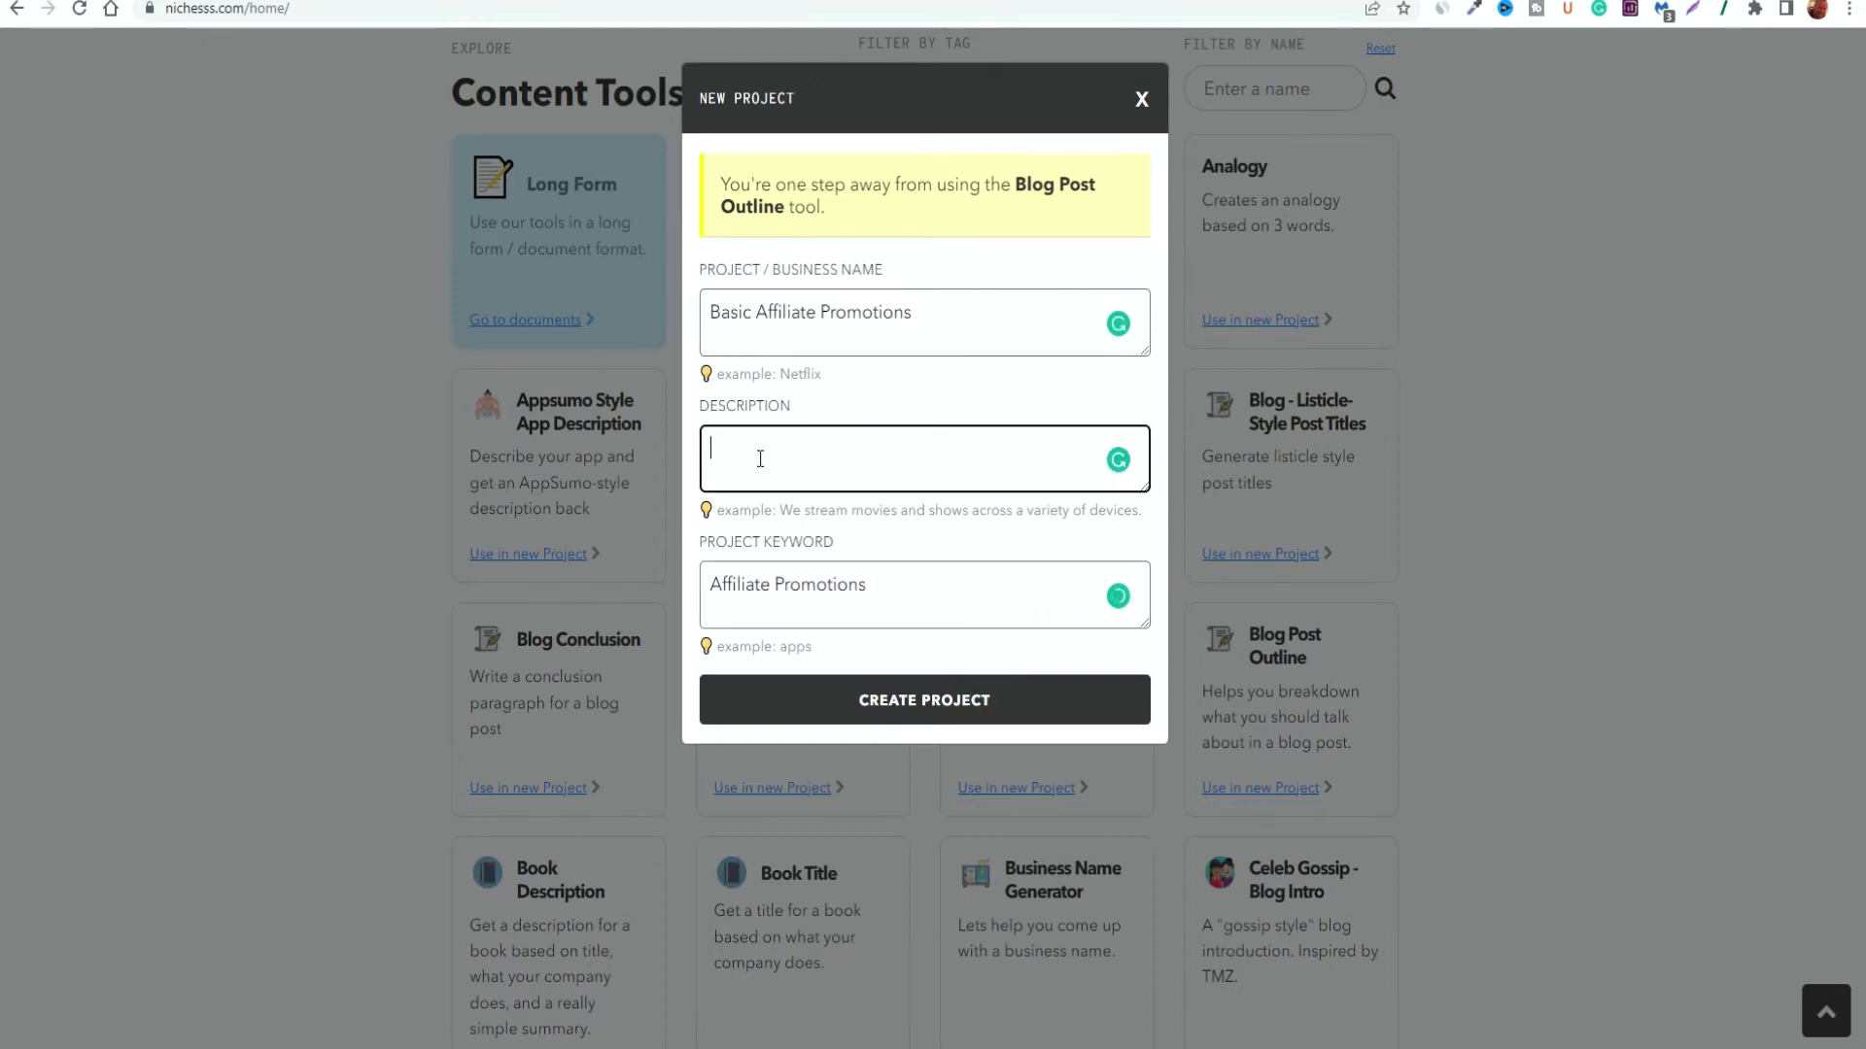
pyautogui.click(948, 698)
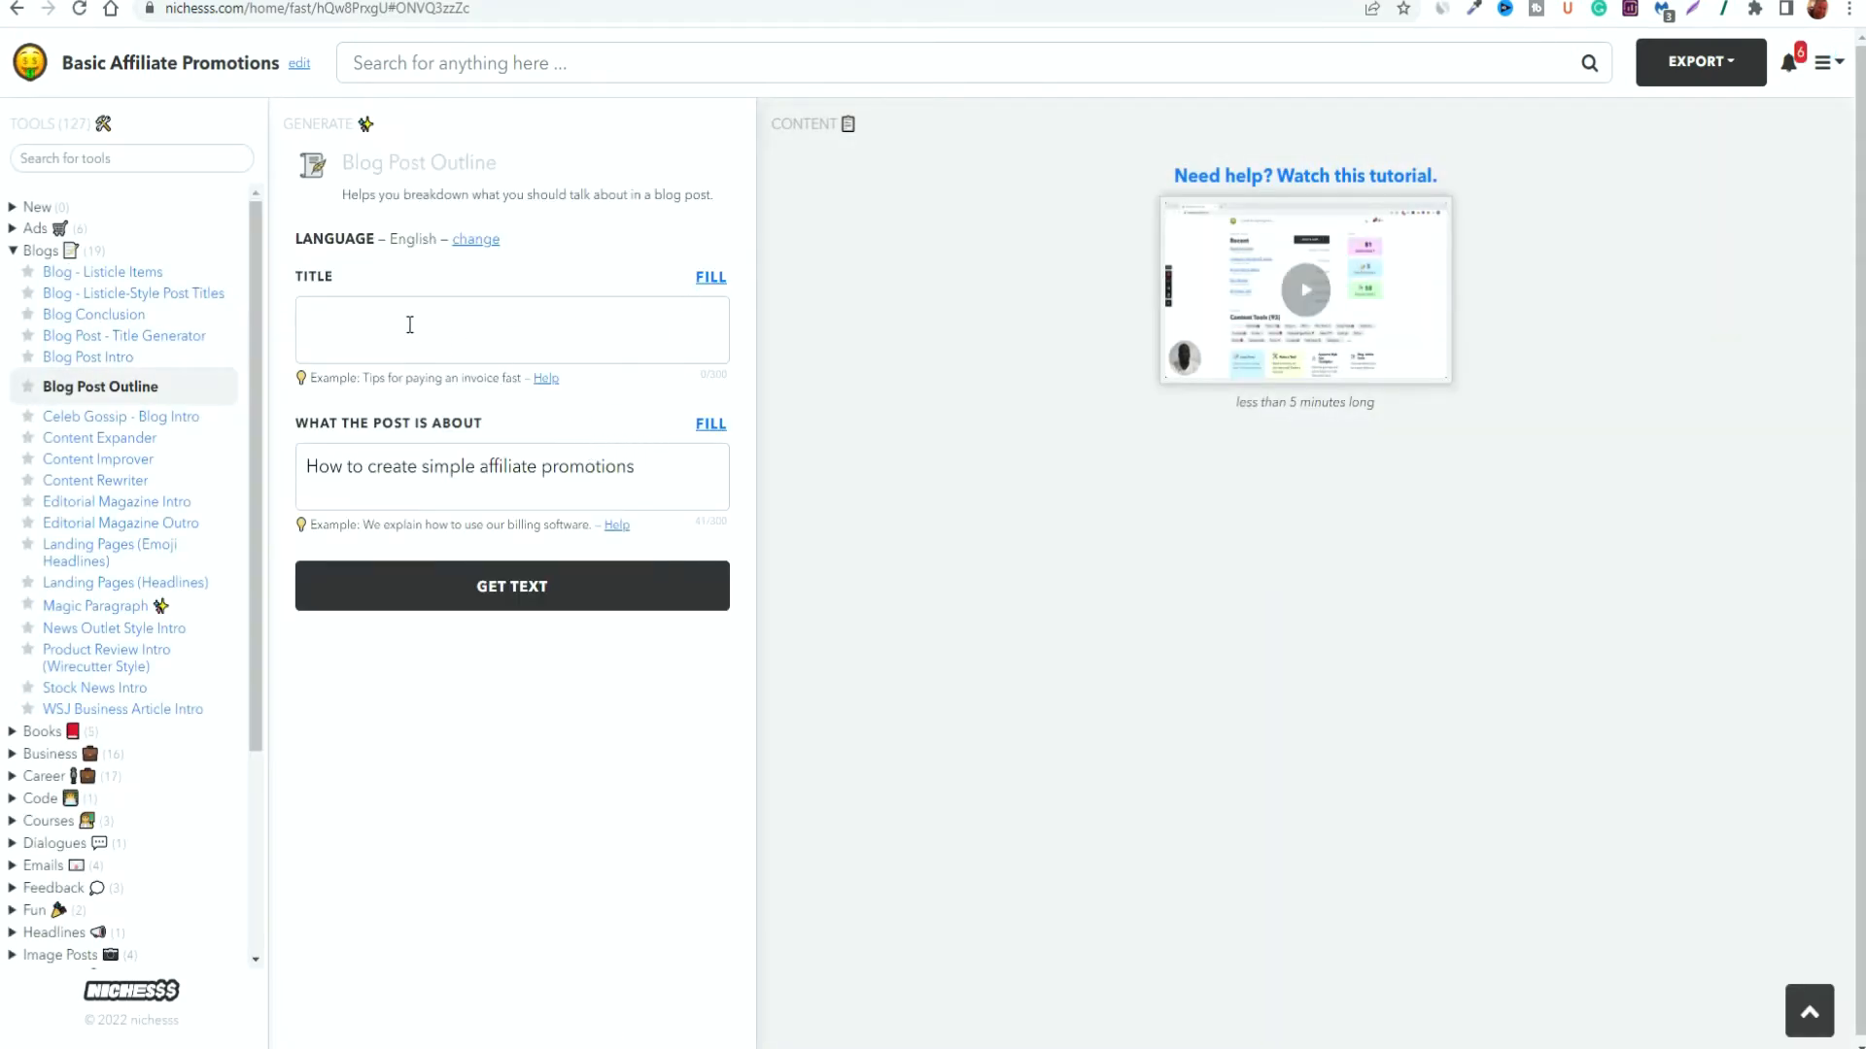
# Generate blog post outlines using the title "simple affiliate promotions"
pyautogui.click(409, 324)
pyautogui.write('simple affiliate promotions')
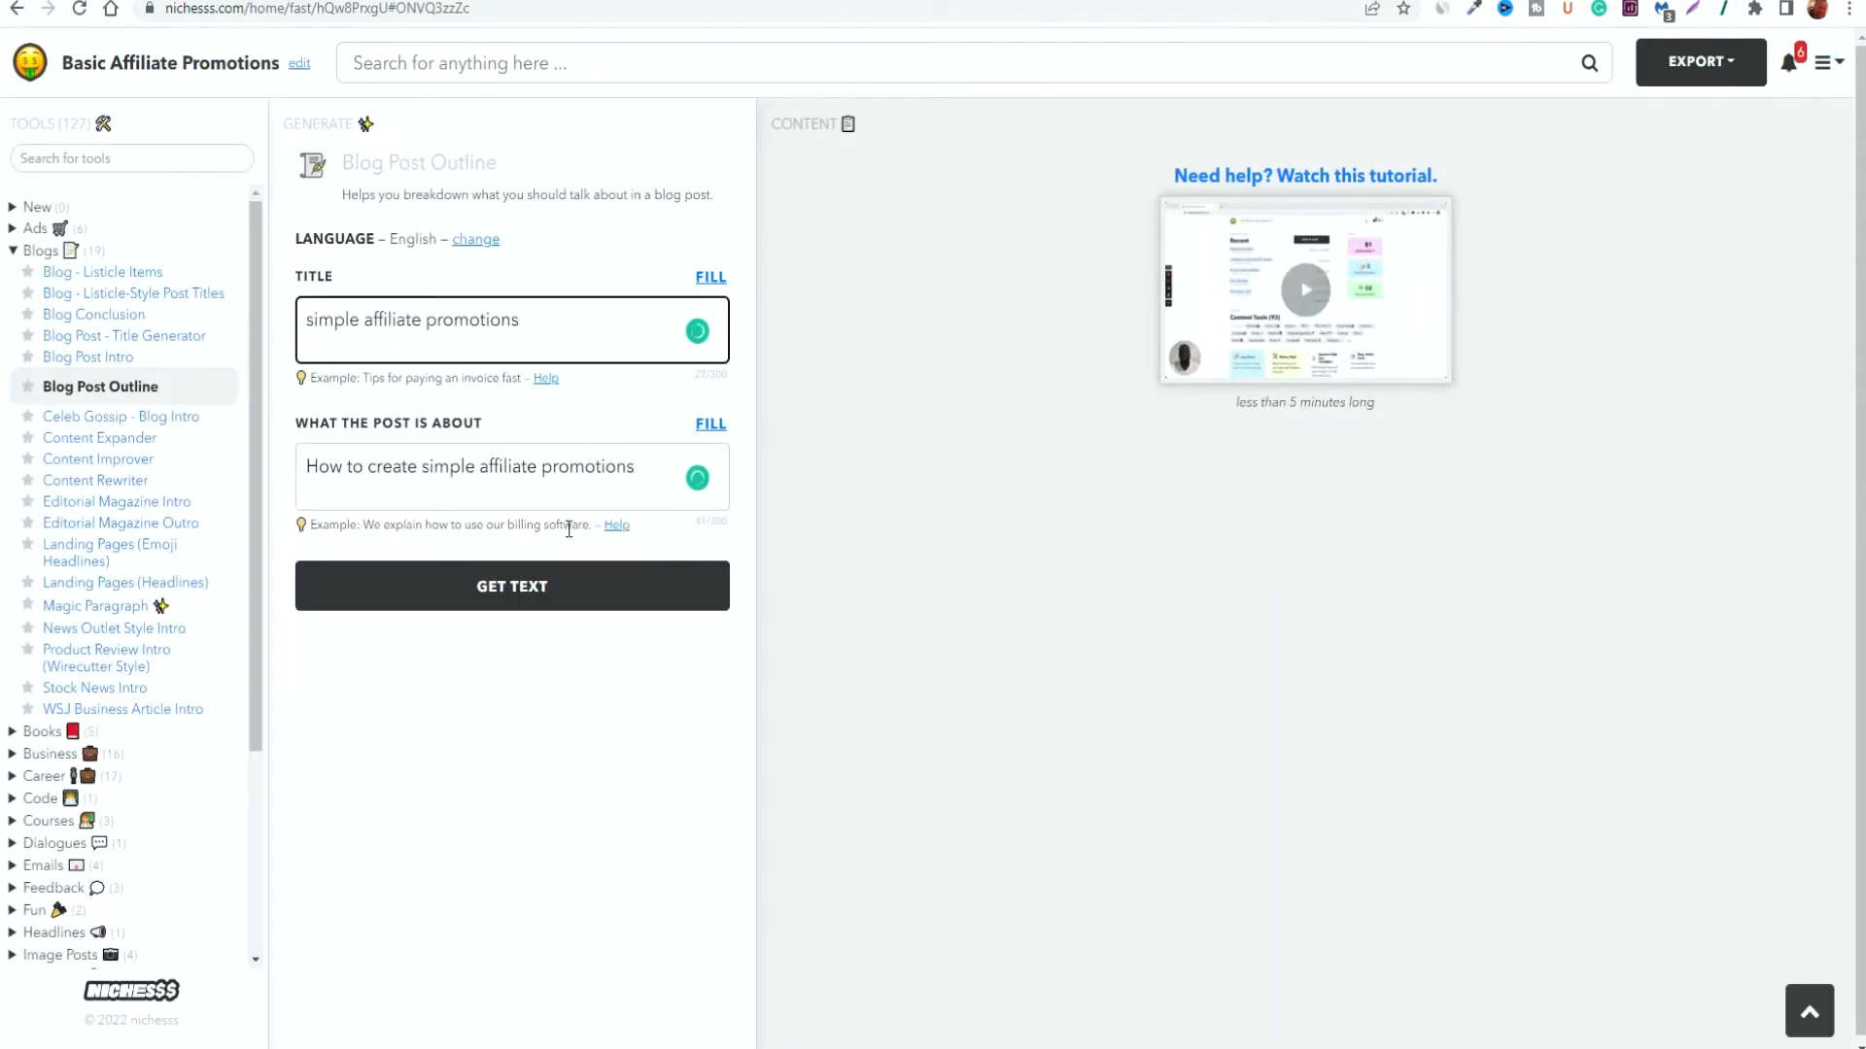
pyautogui.click(524, 591)
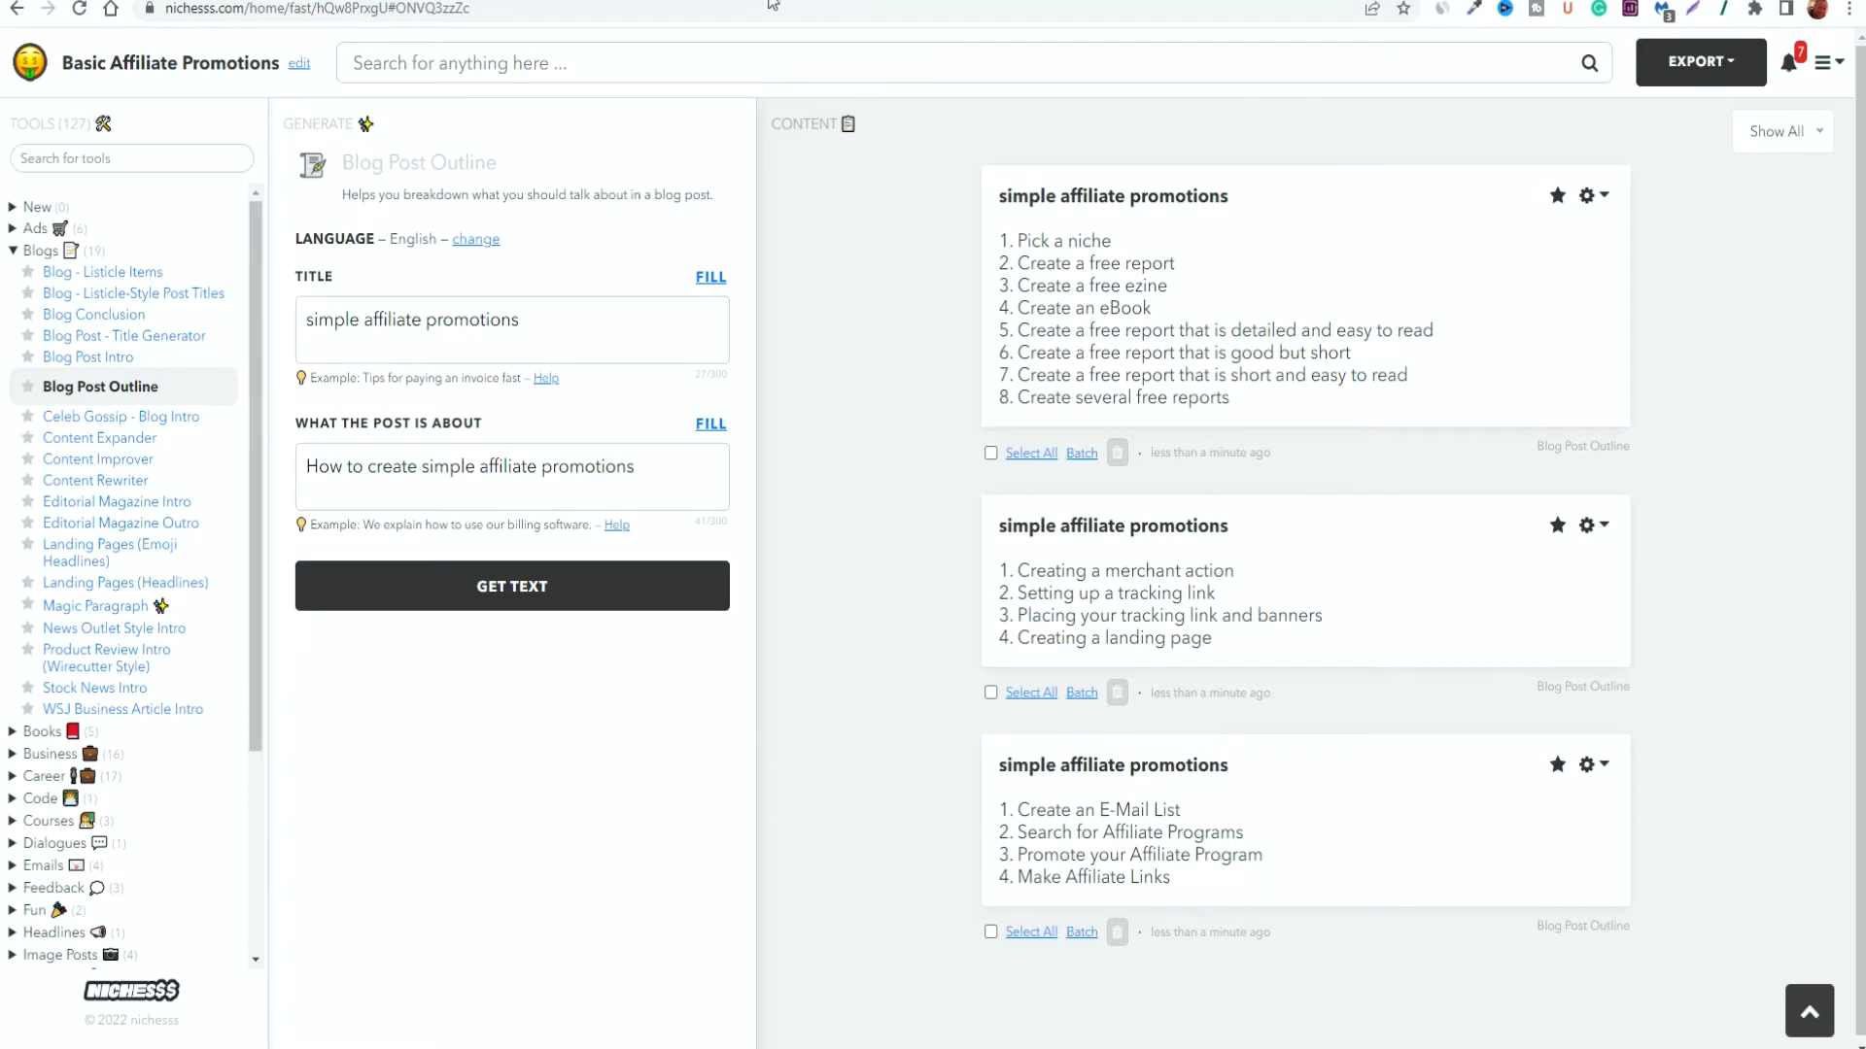
# Copy the first generated outline and paste it at the end of the "BRAMEWORK AI SAMPLES" document in Google Docs
pyautogui.click(1604, 197)
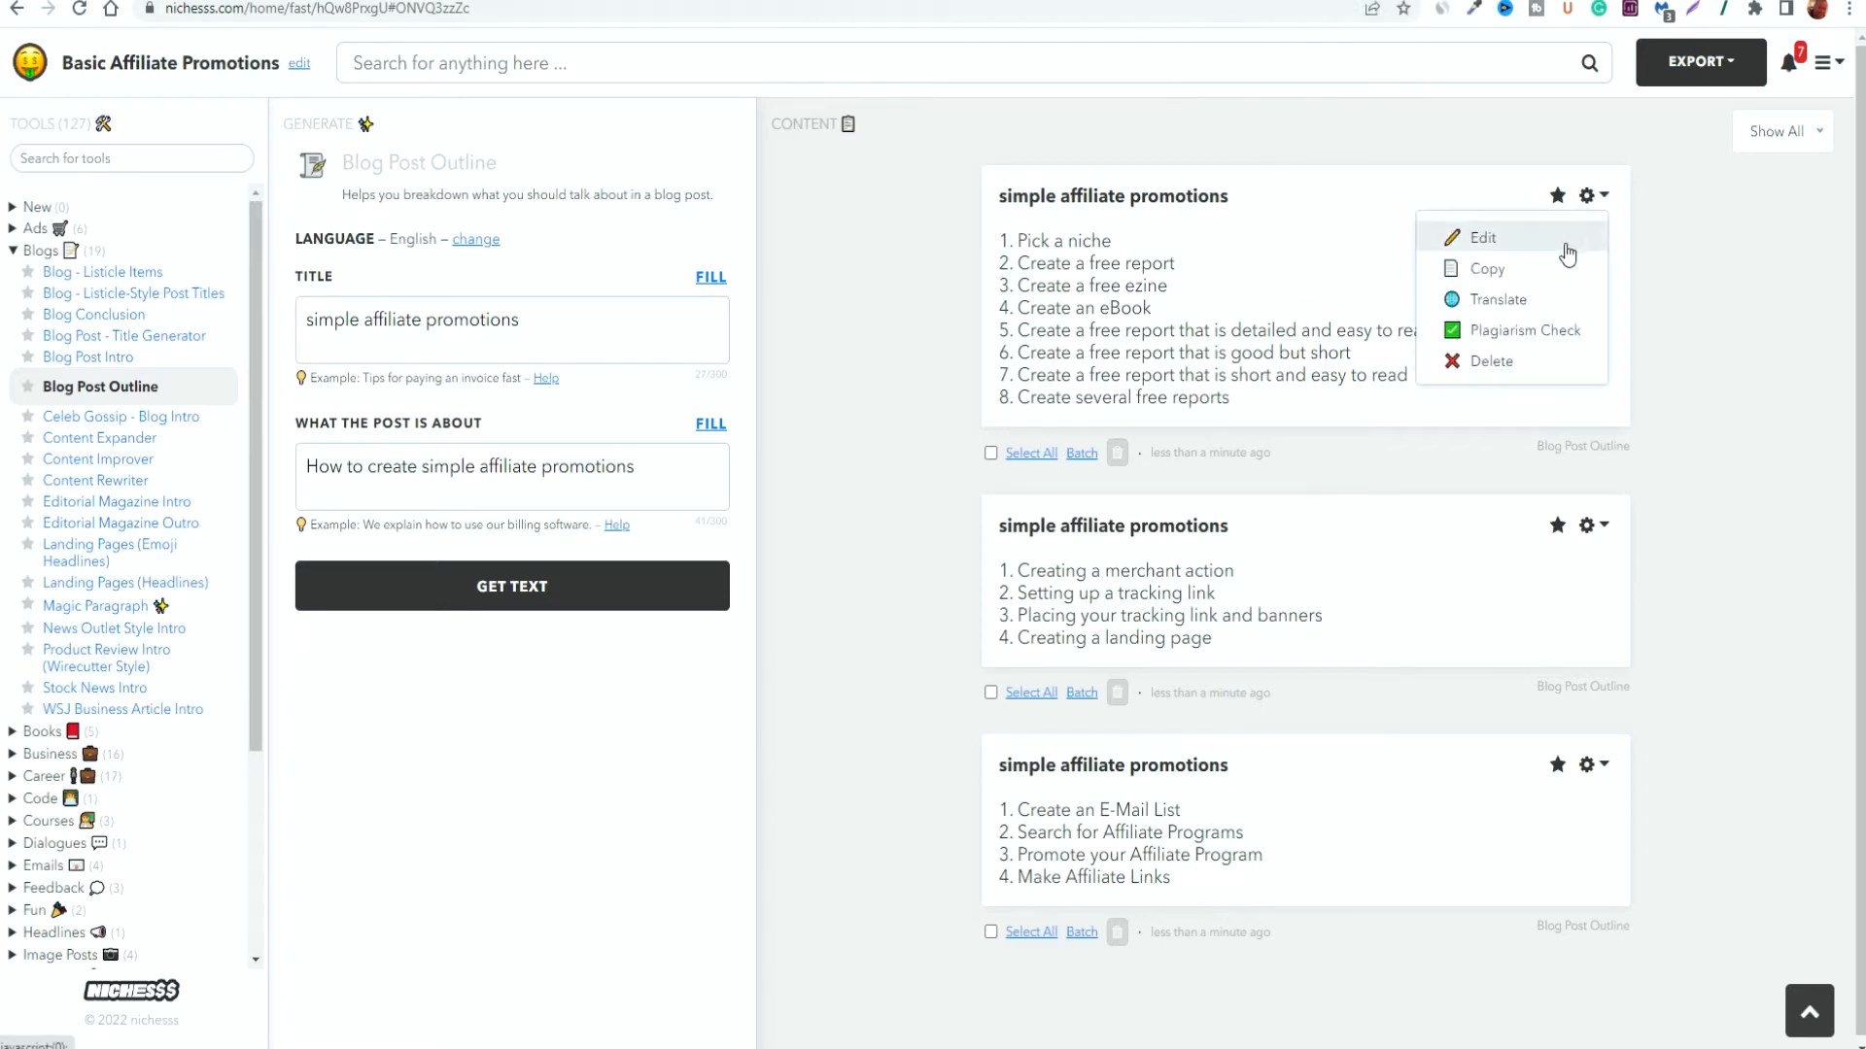
pyautogui.click(1518, 272)
pyautogui.click(1283, 0)
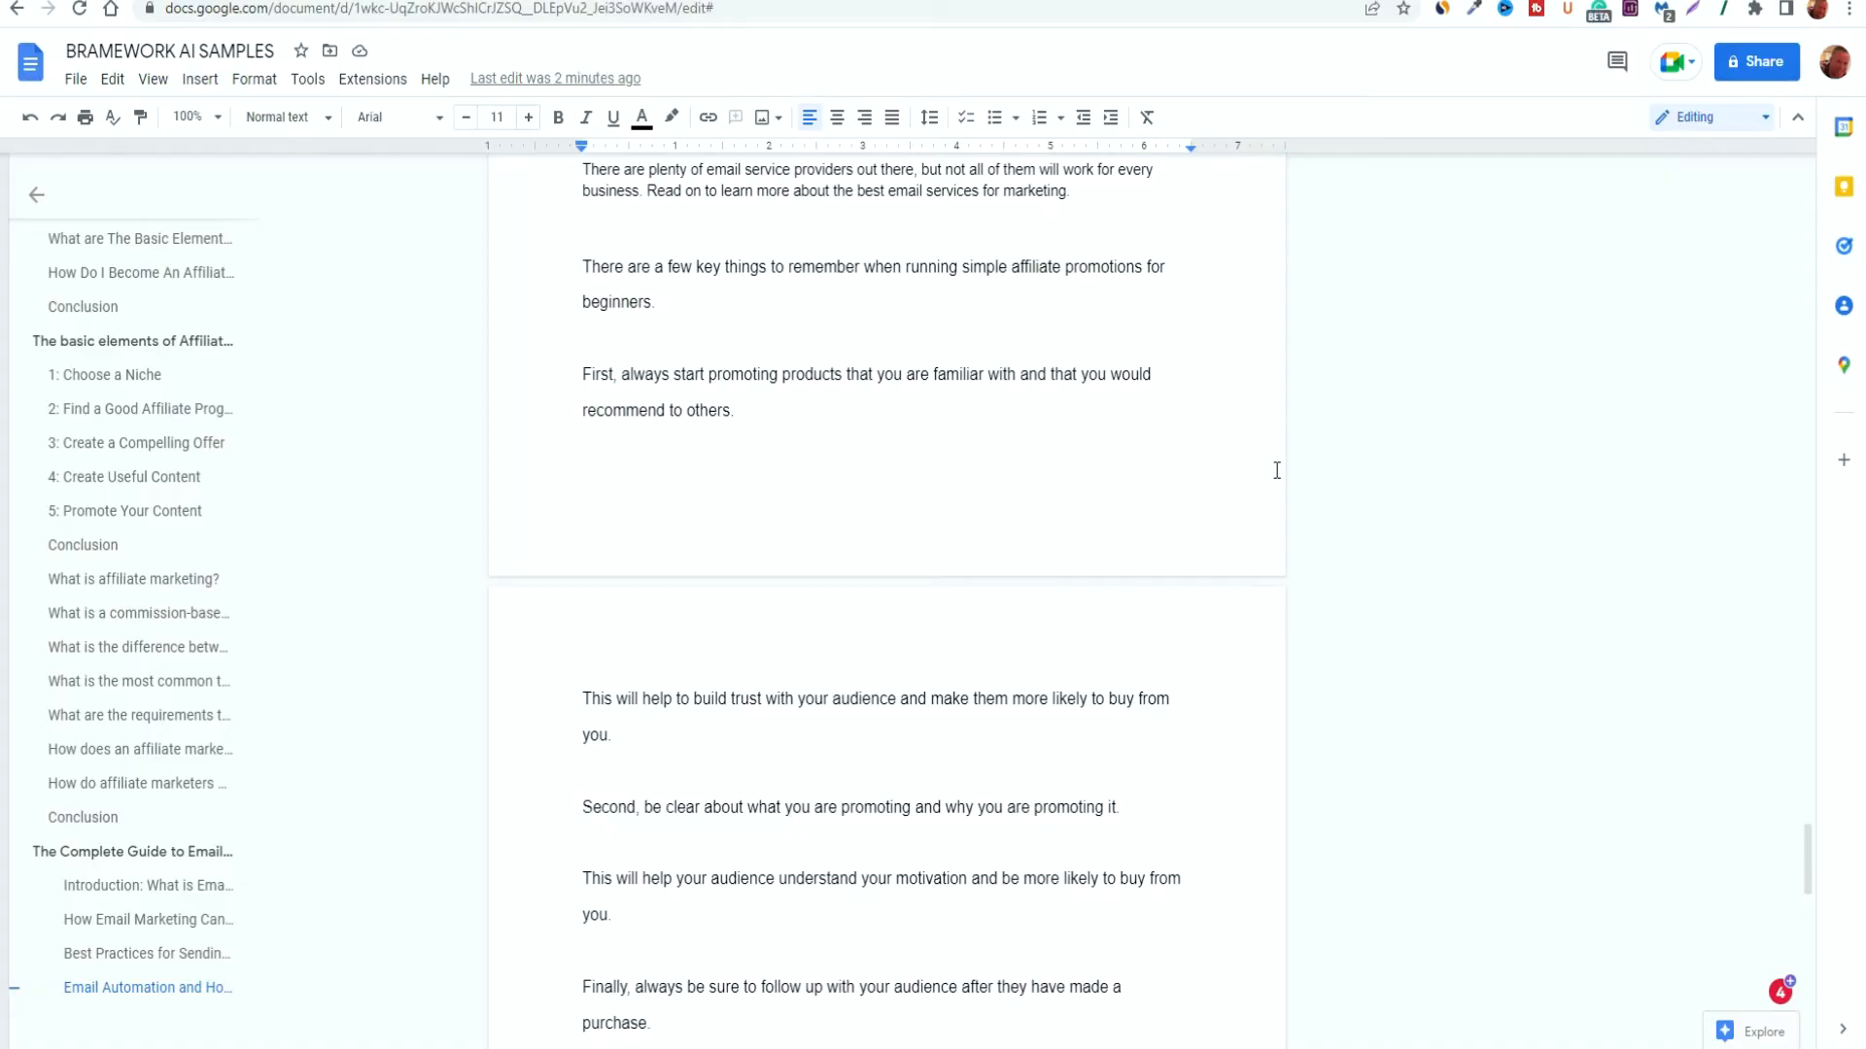
pyautogui.scroll(-16, 1277, 470)
pyautogui.hotkey('ctrl', 'v')
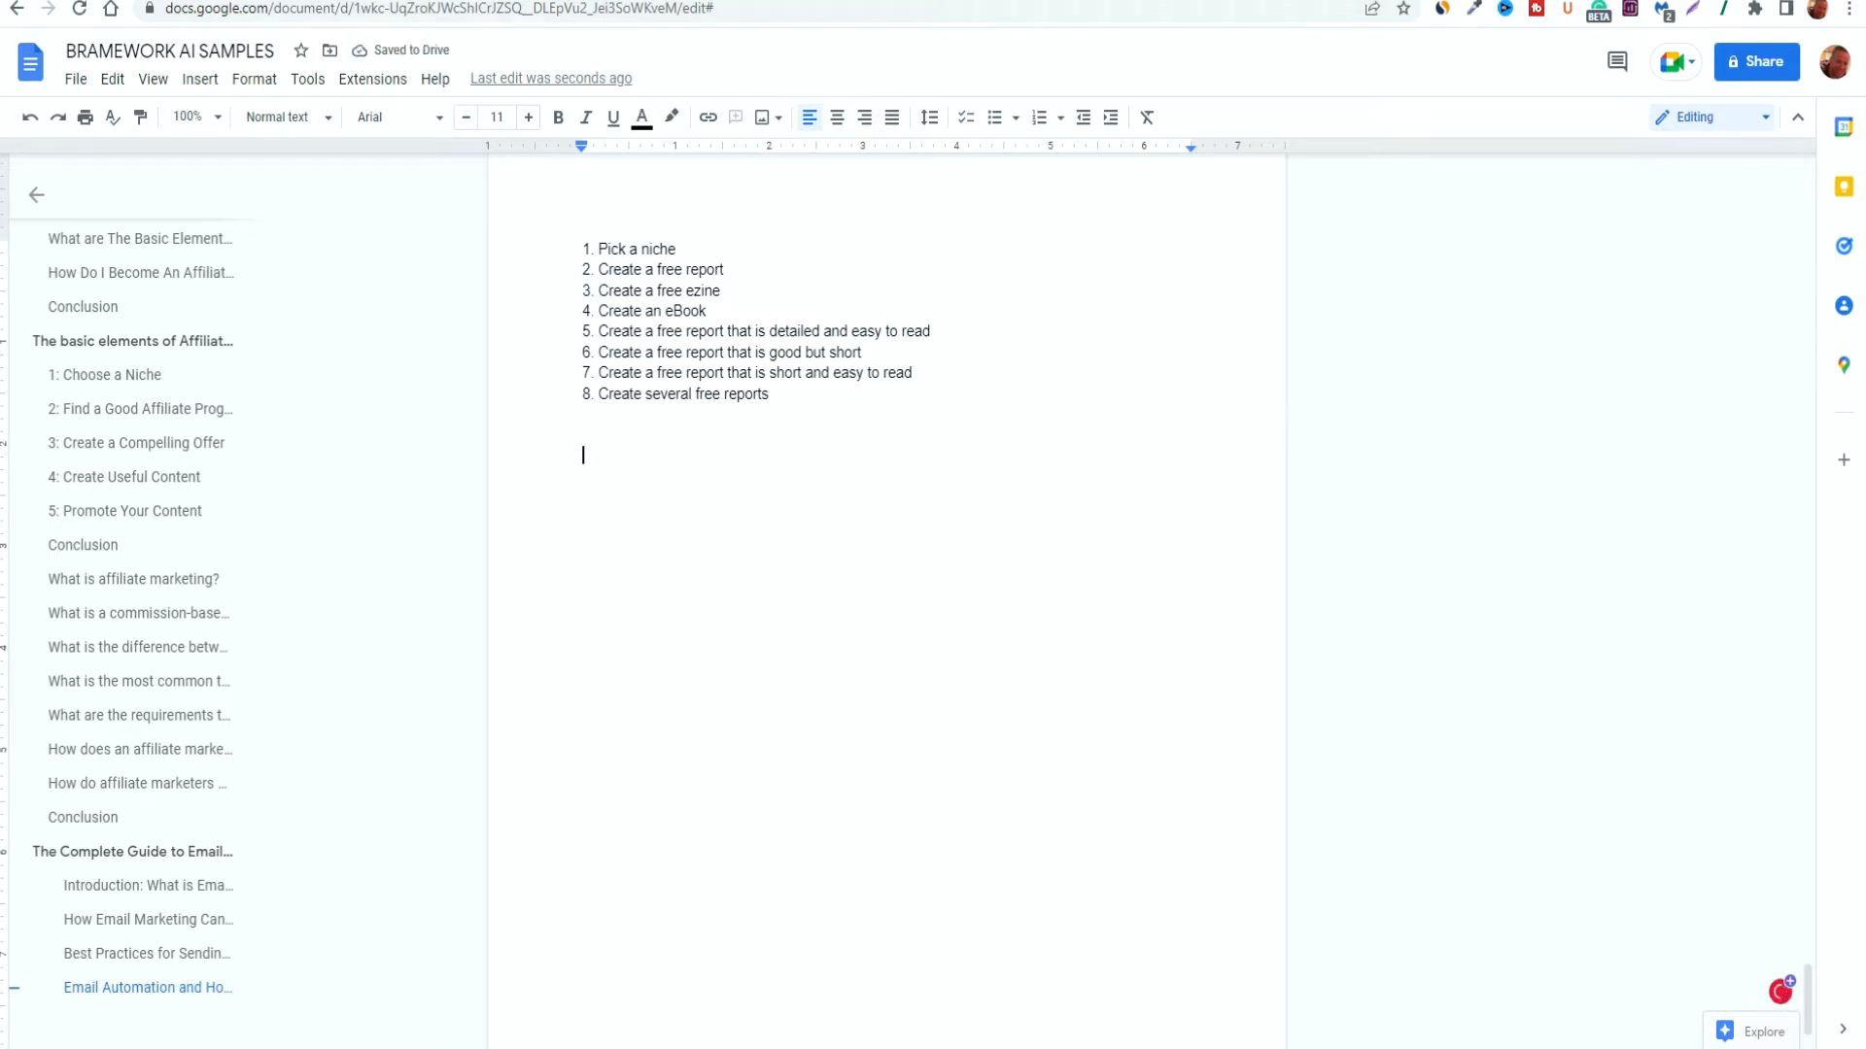
# Return to the outline results in nichesss and review the fifth point of the first outline
pyautogui.click(783, 1)
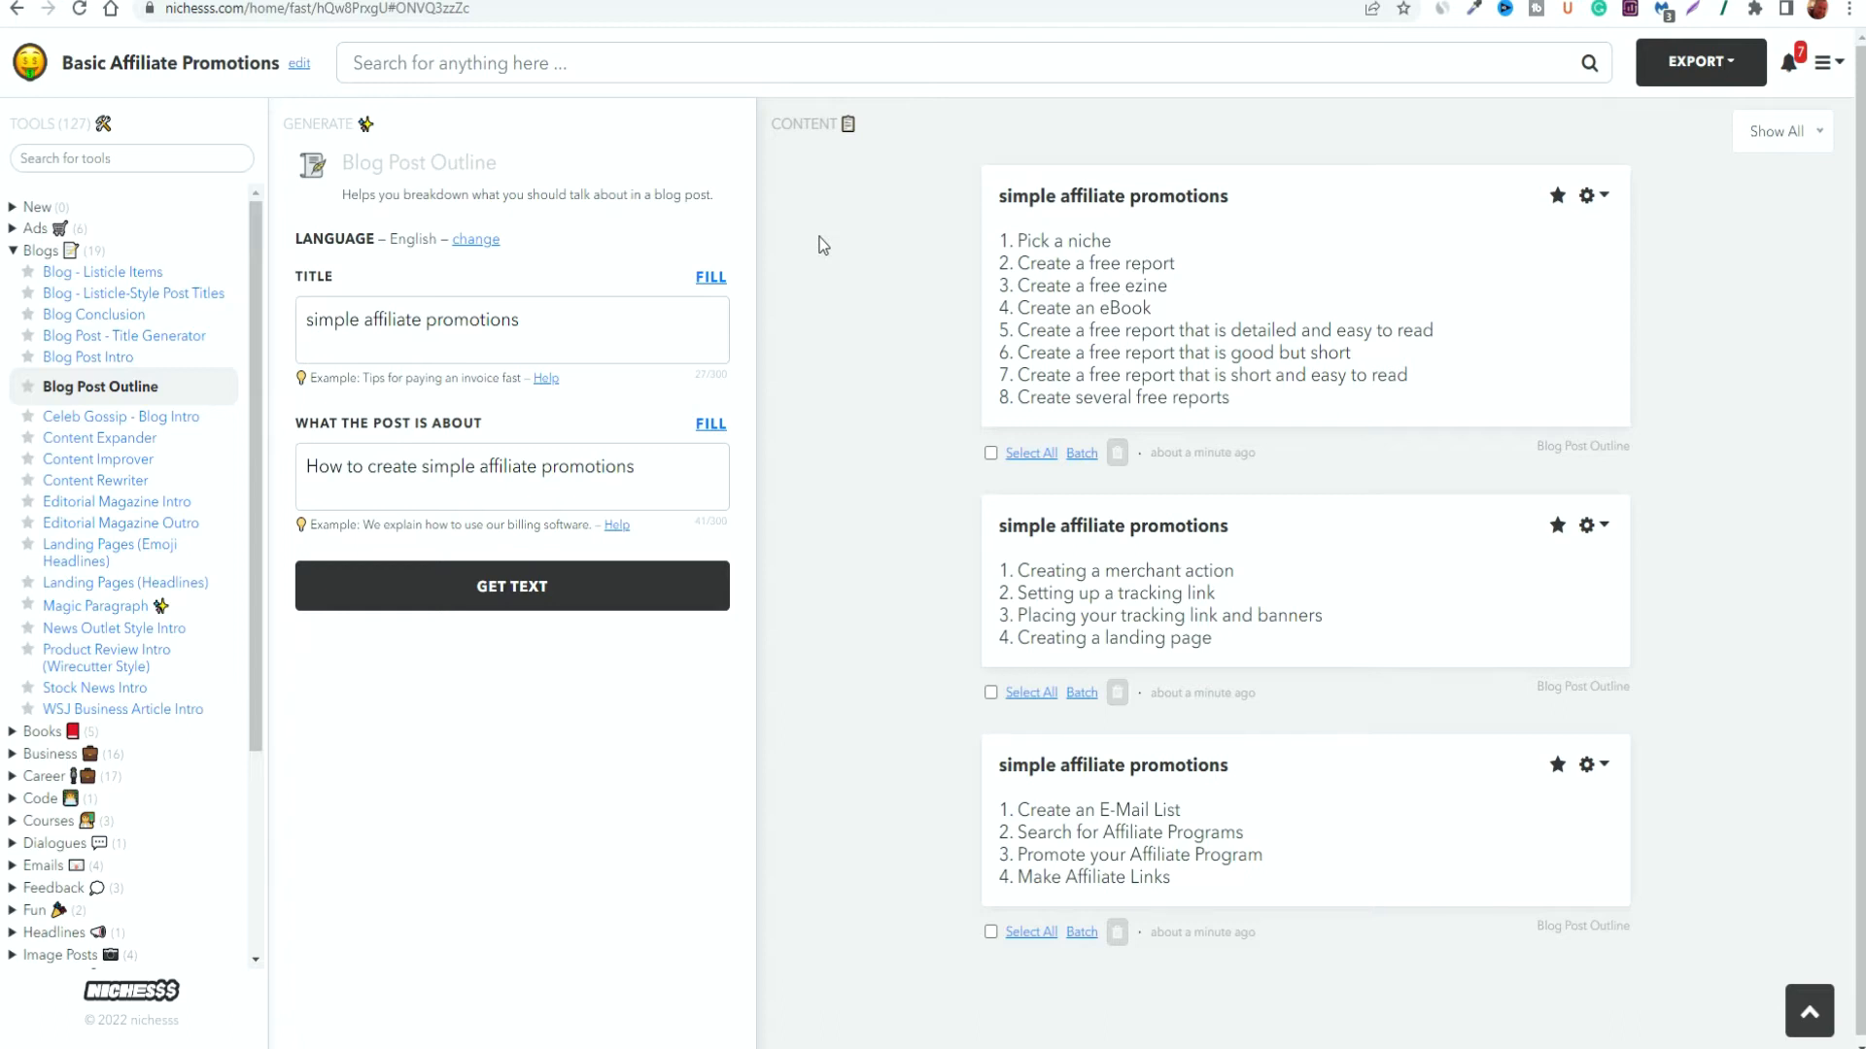
pyautogui.tripleClick(1204, 329)
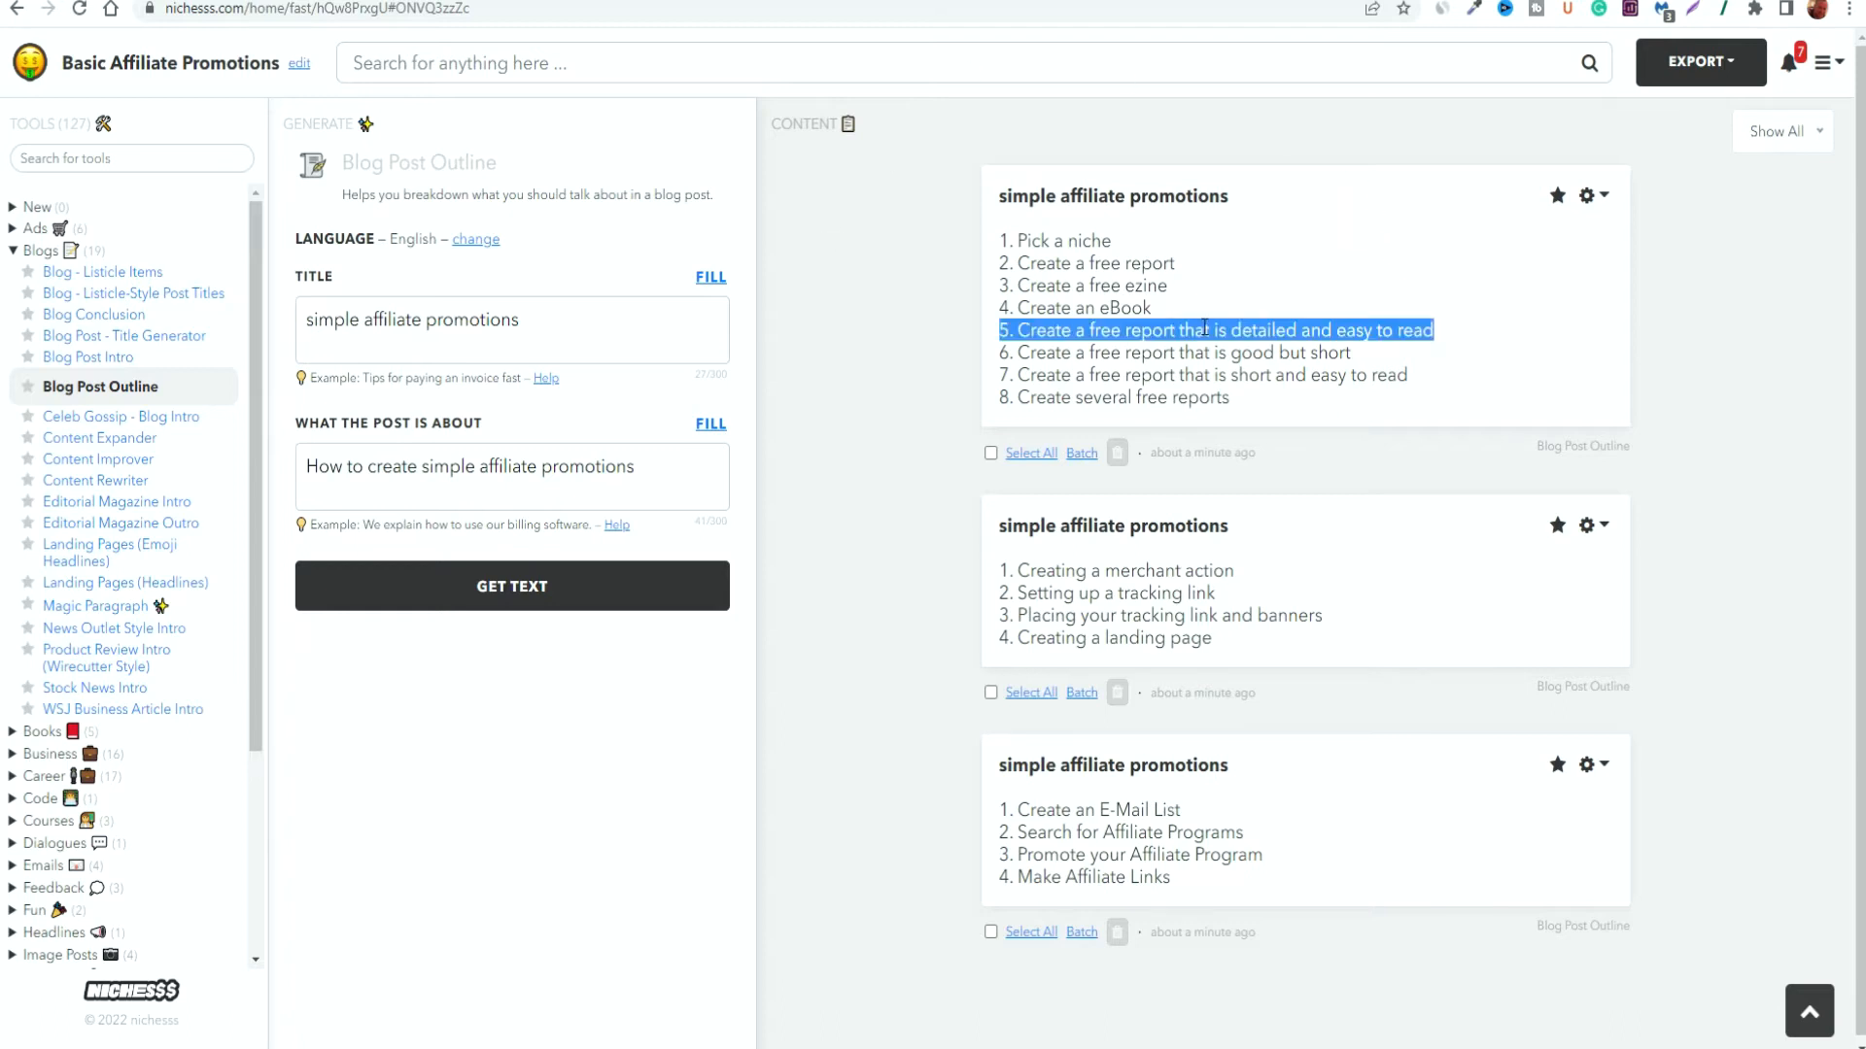
pyautogui.click(871, 544)
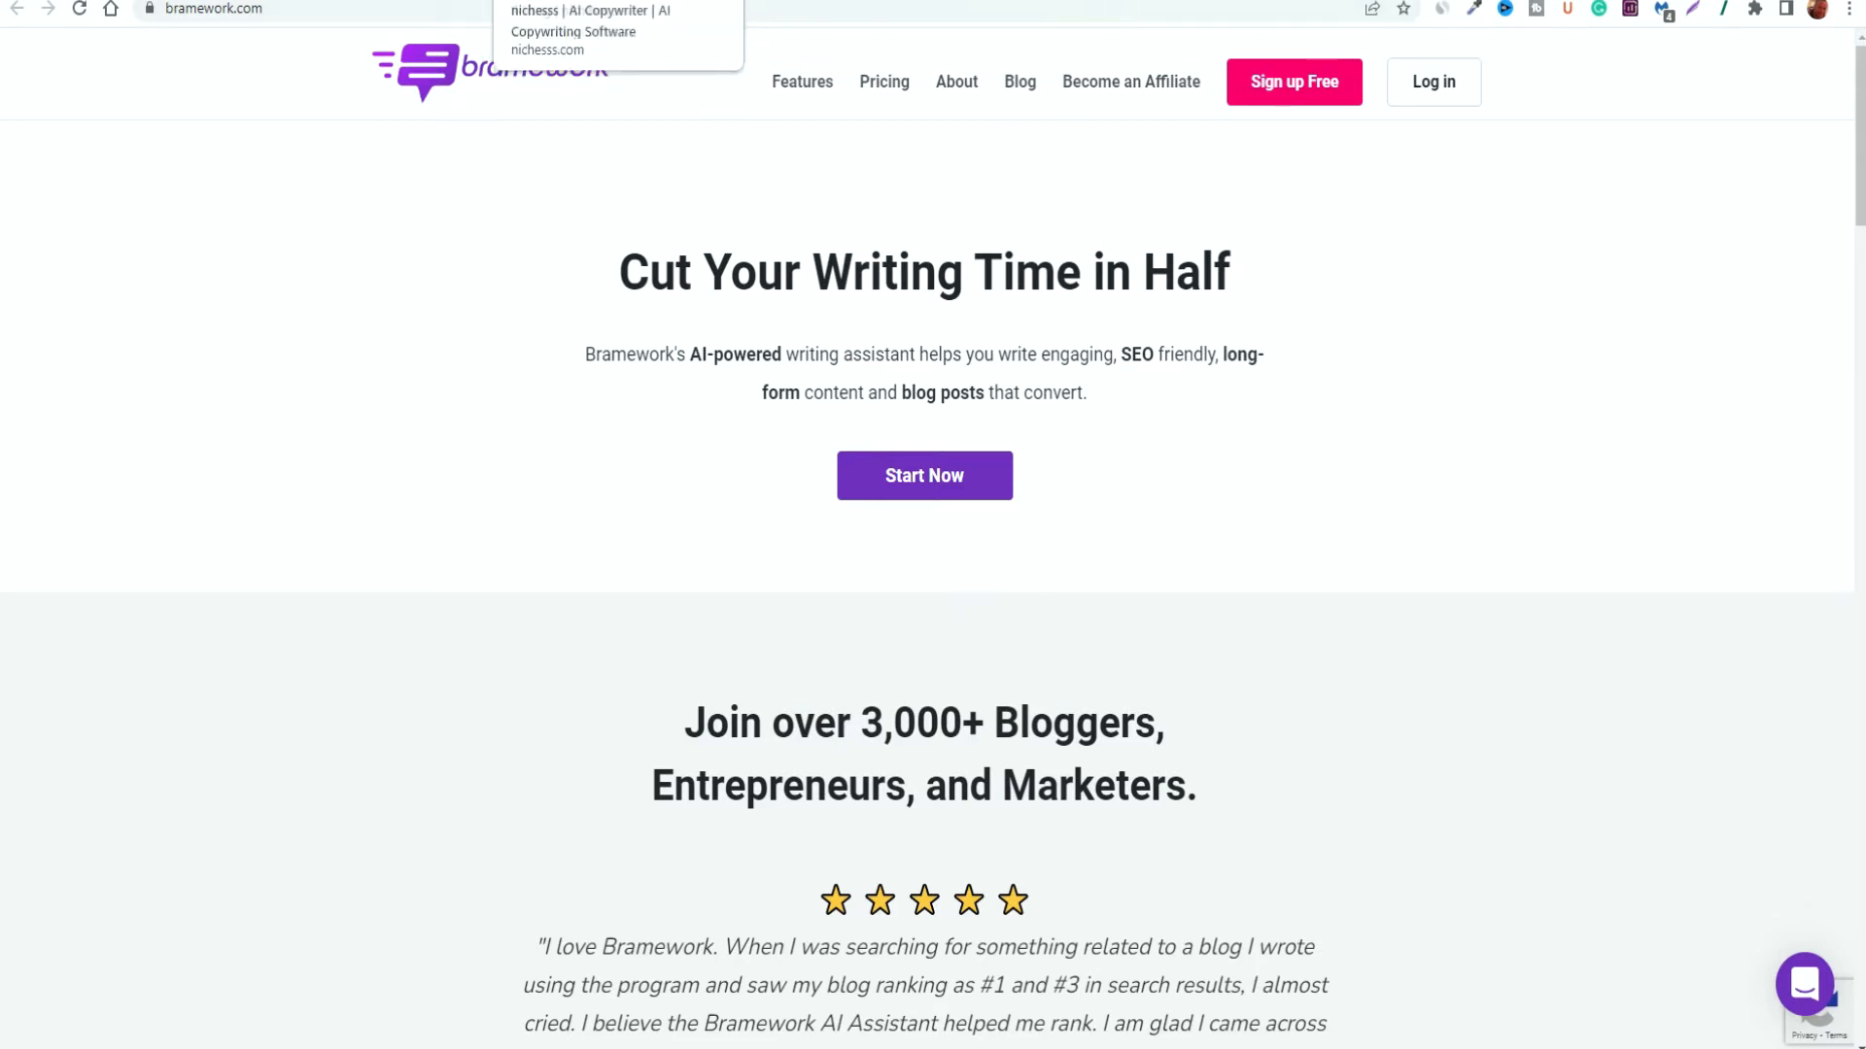
# Compare the nichesss lifetime offer with the Bramework and Jasper home pages, ending on Bramework's
pyautogui.click(564, 0)
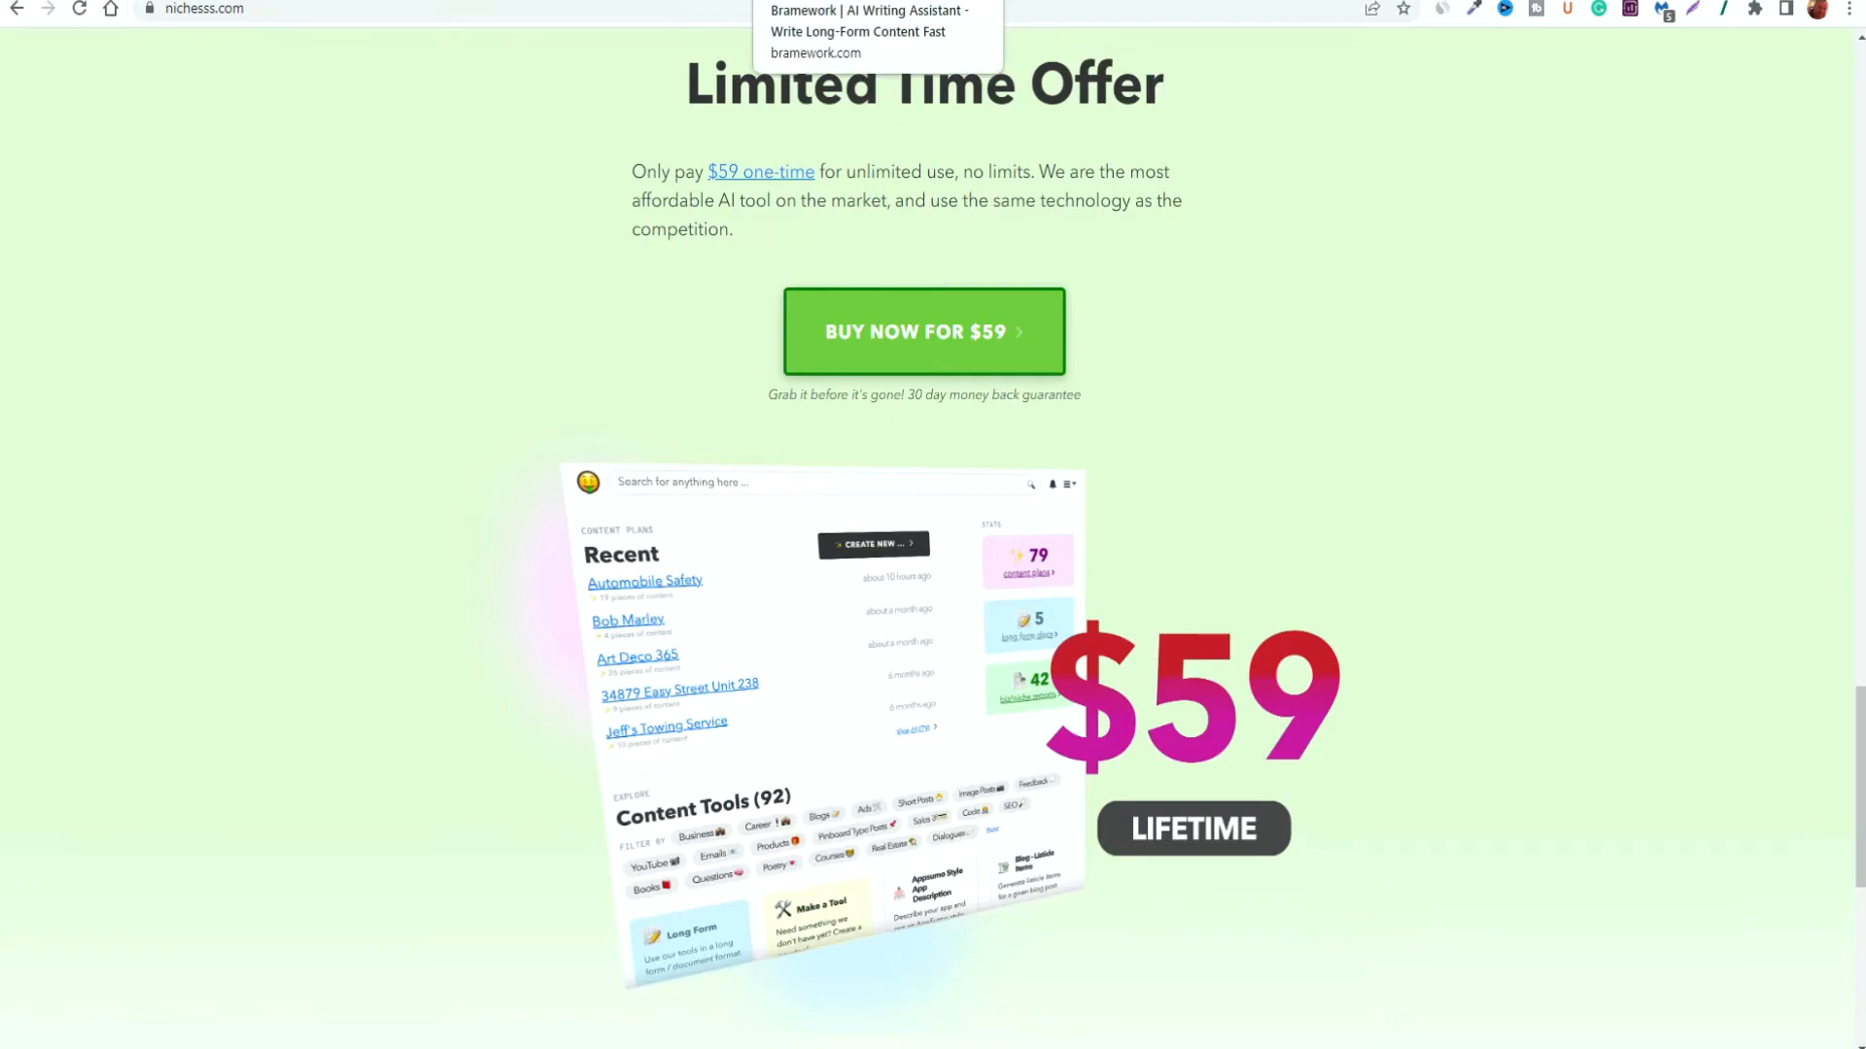
pyautogui.click(855, 0)
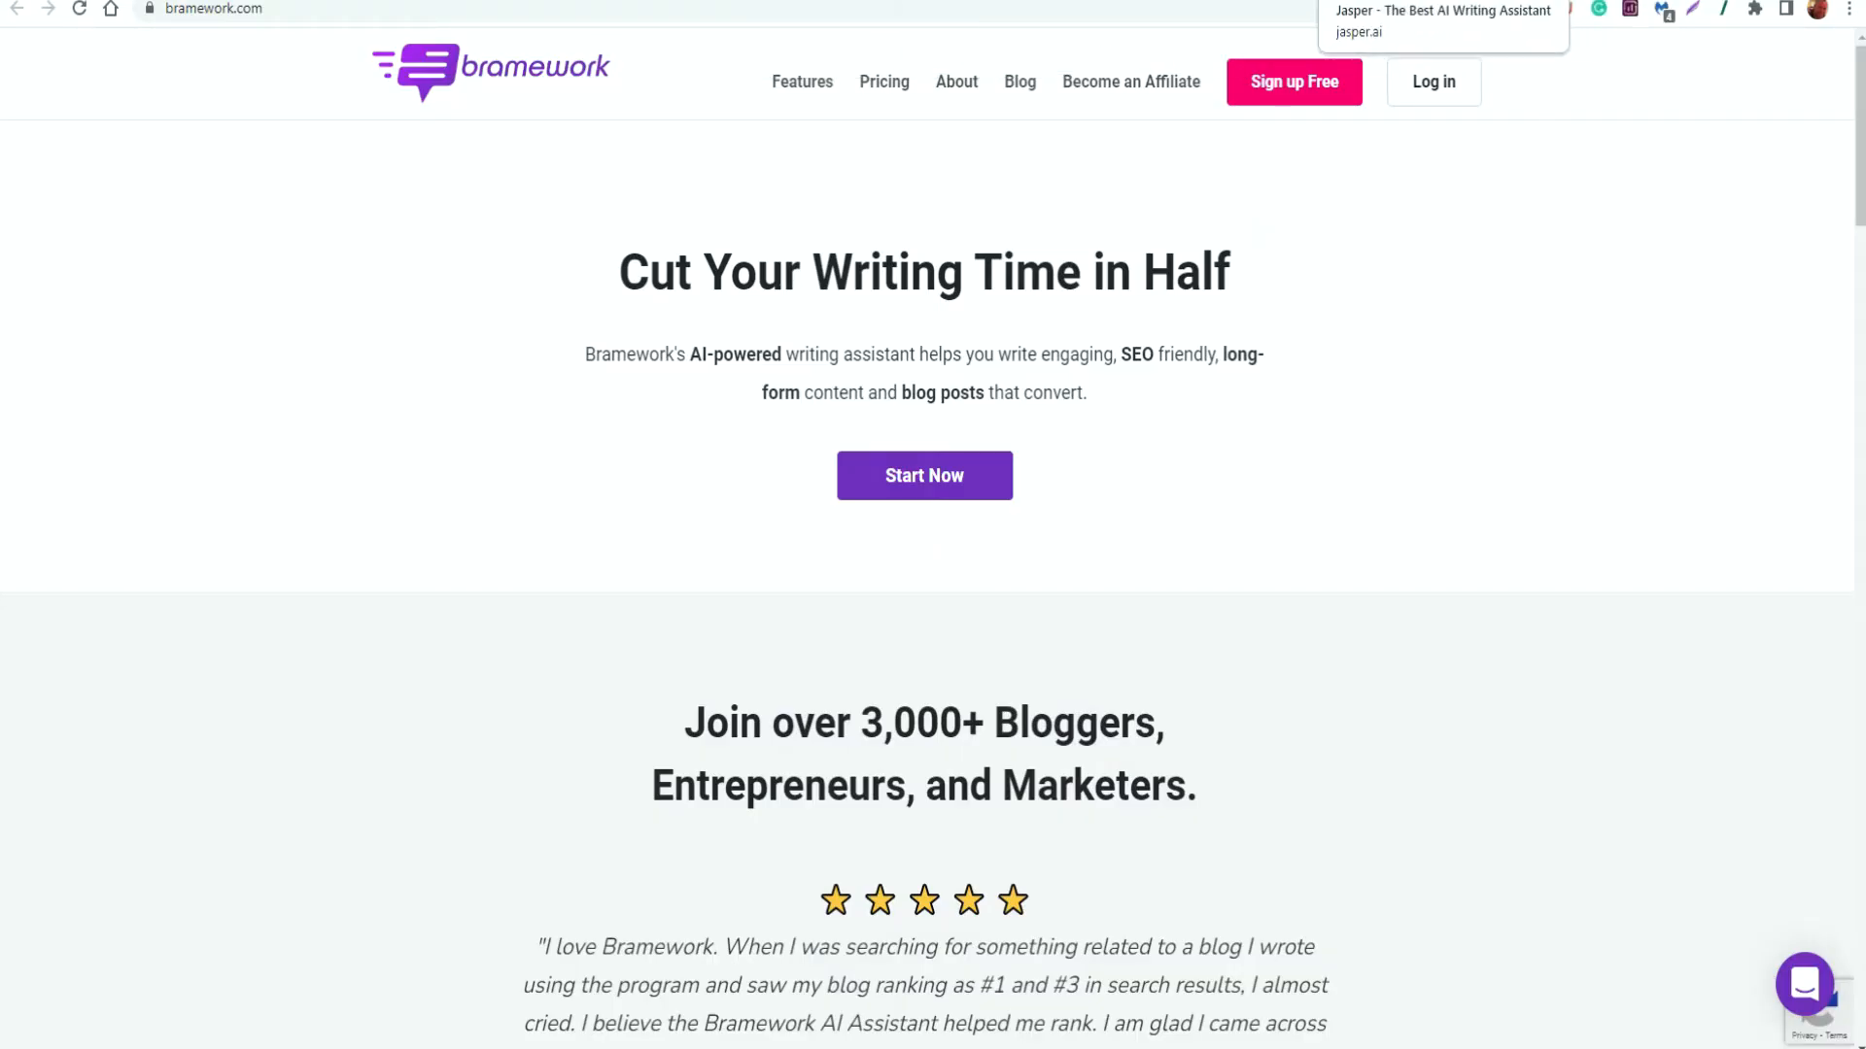
pyautogui.click(1399, 0)
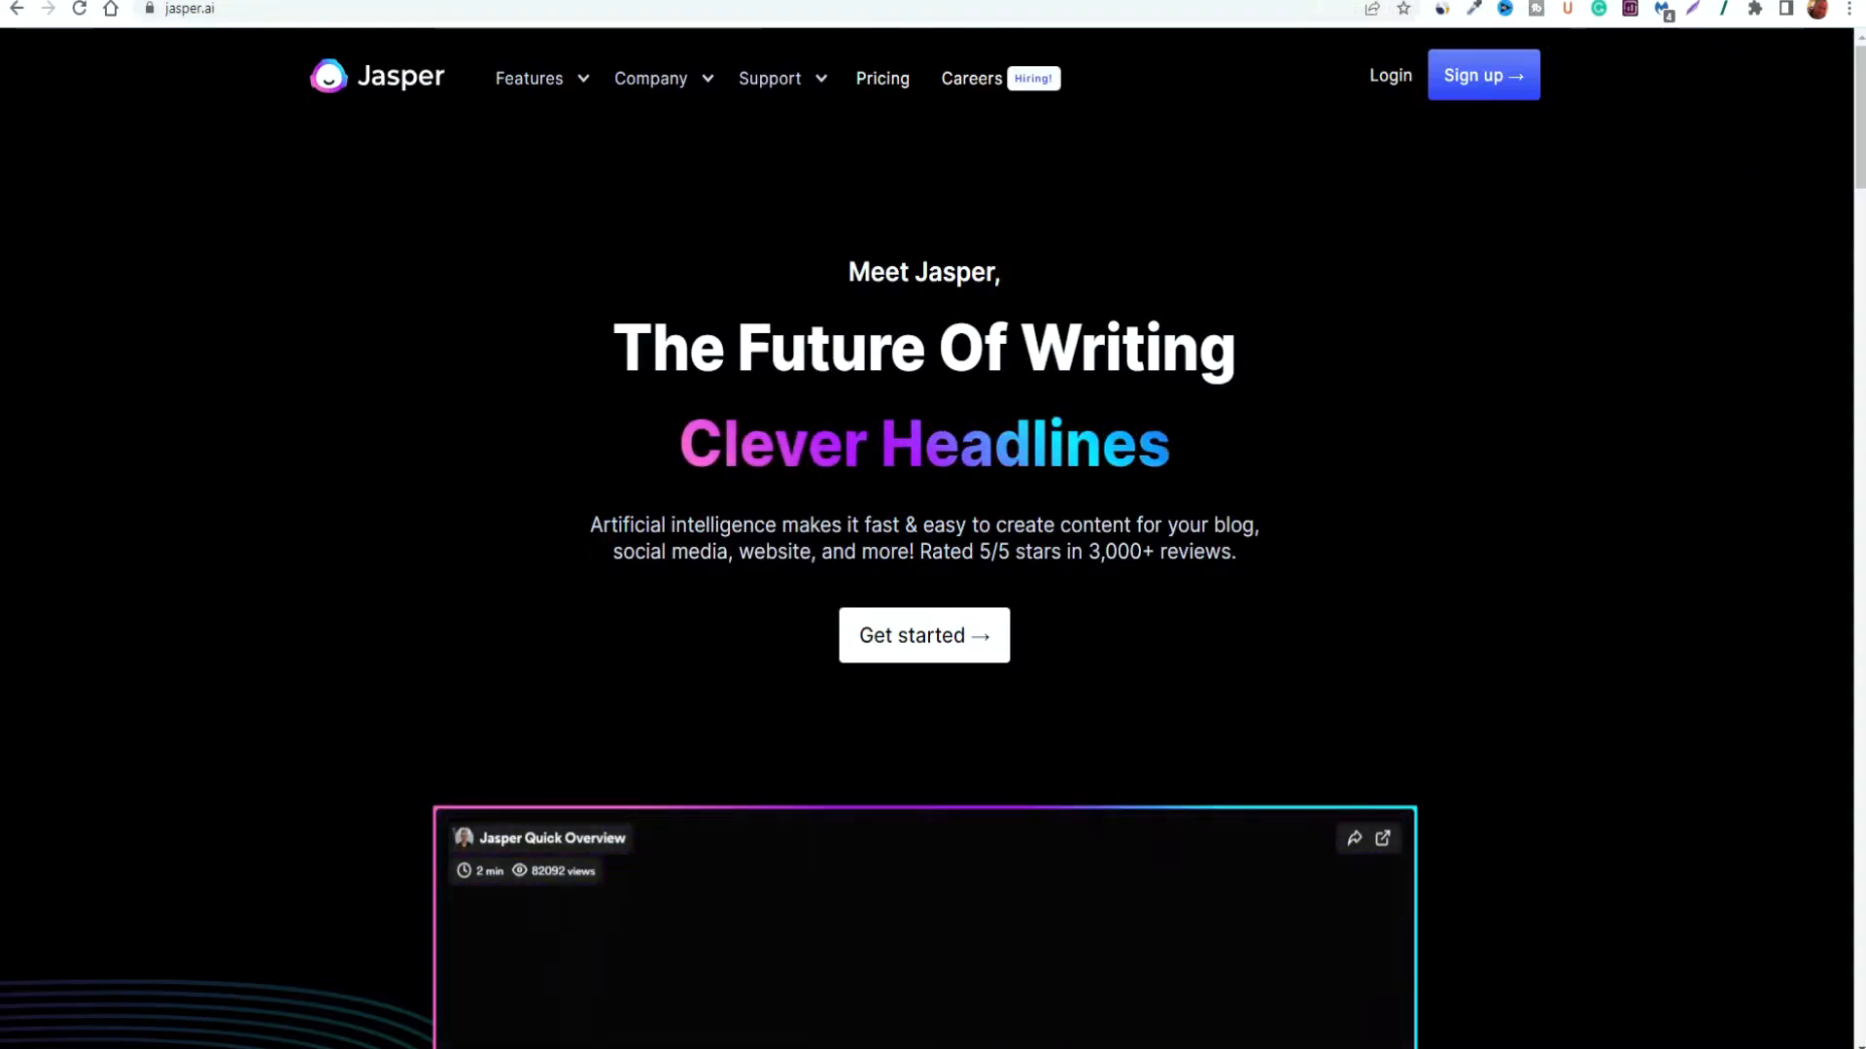
pyautogui.click(875, 0)
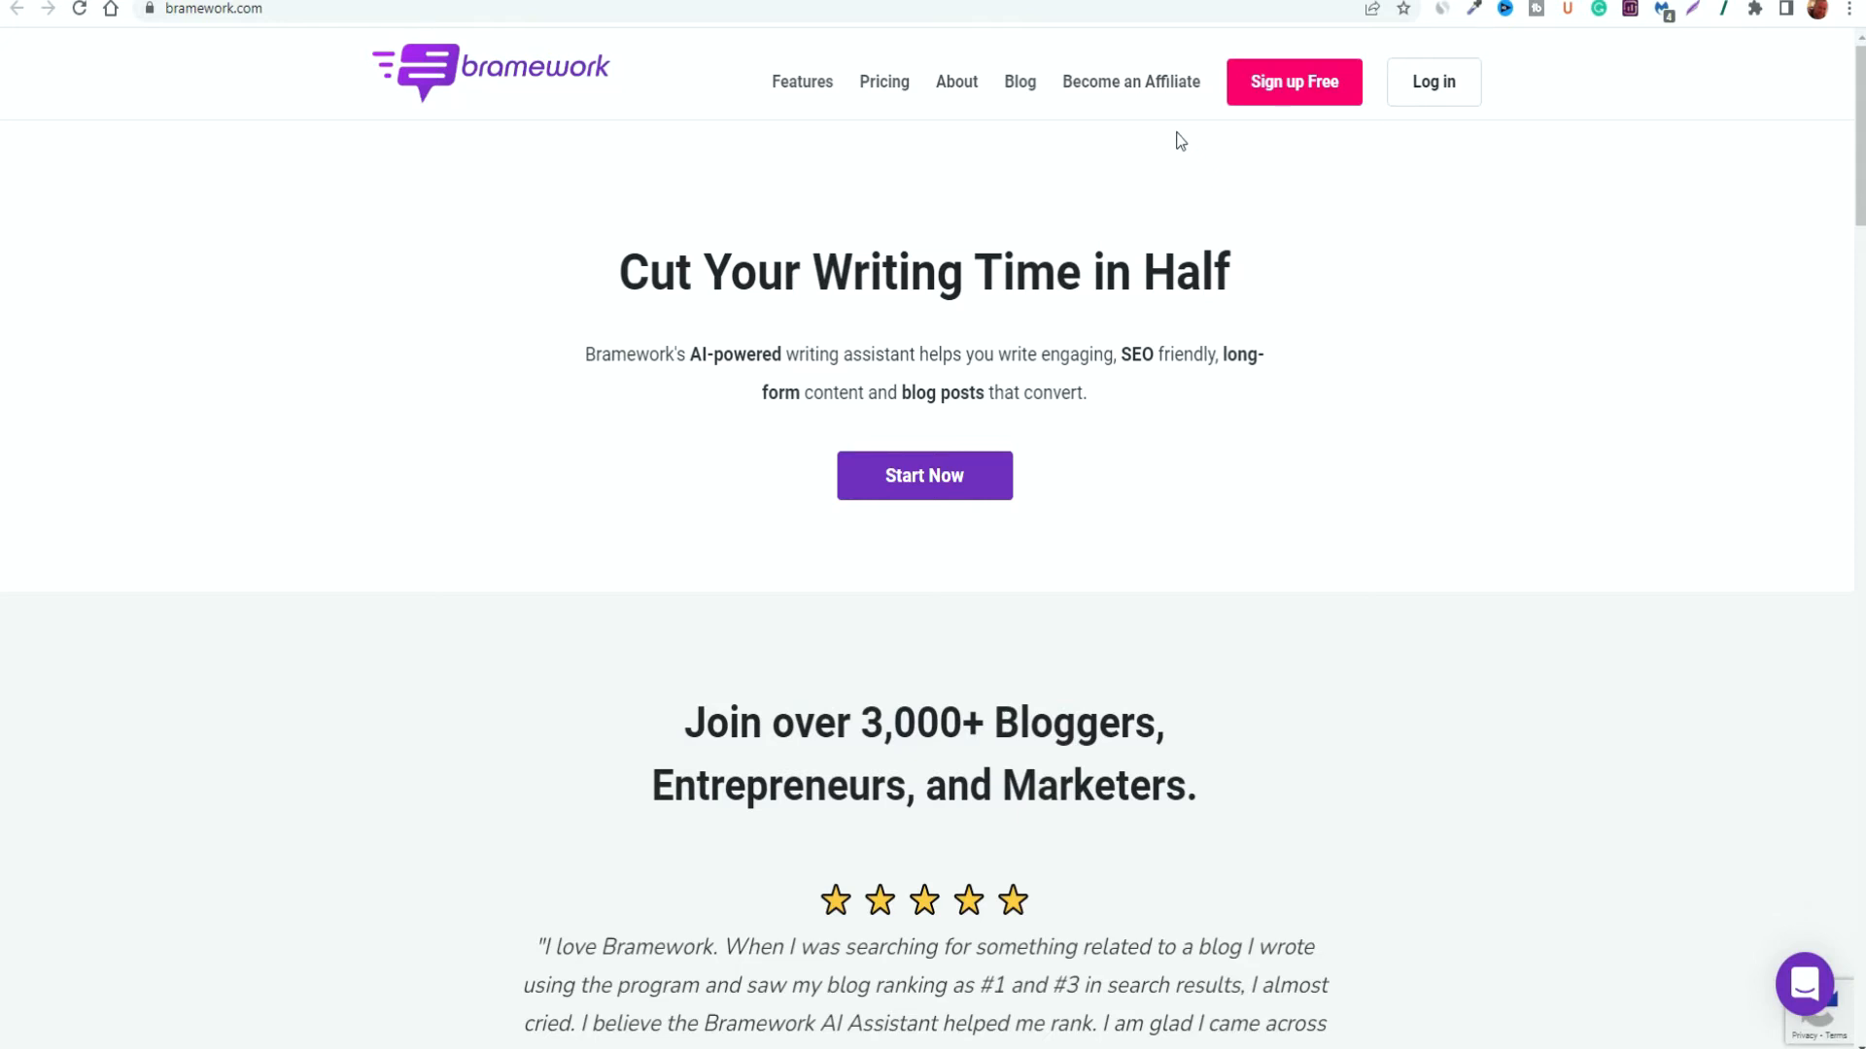
# Examine Bramework's pricing plans and read the explanations of the keyword search and keyword ranking features
pyautogui.click(981, 0)
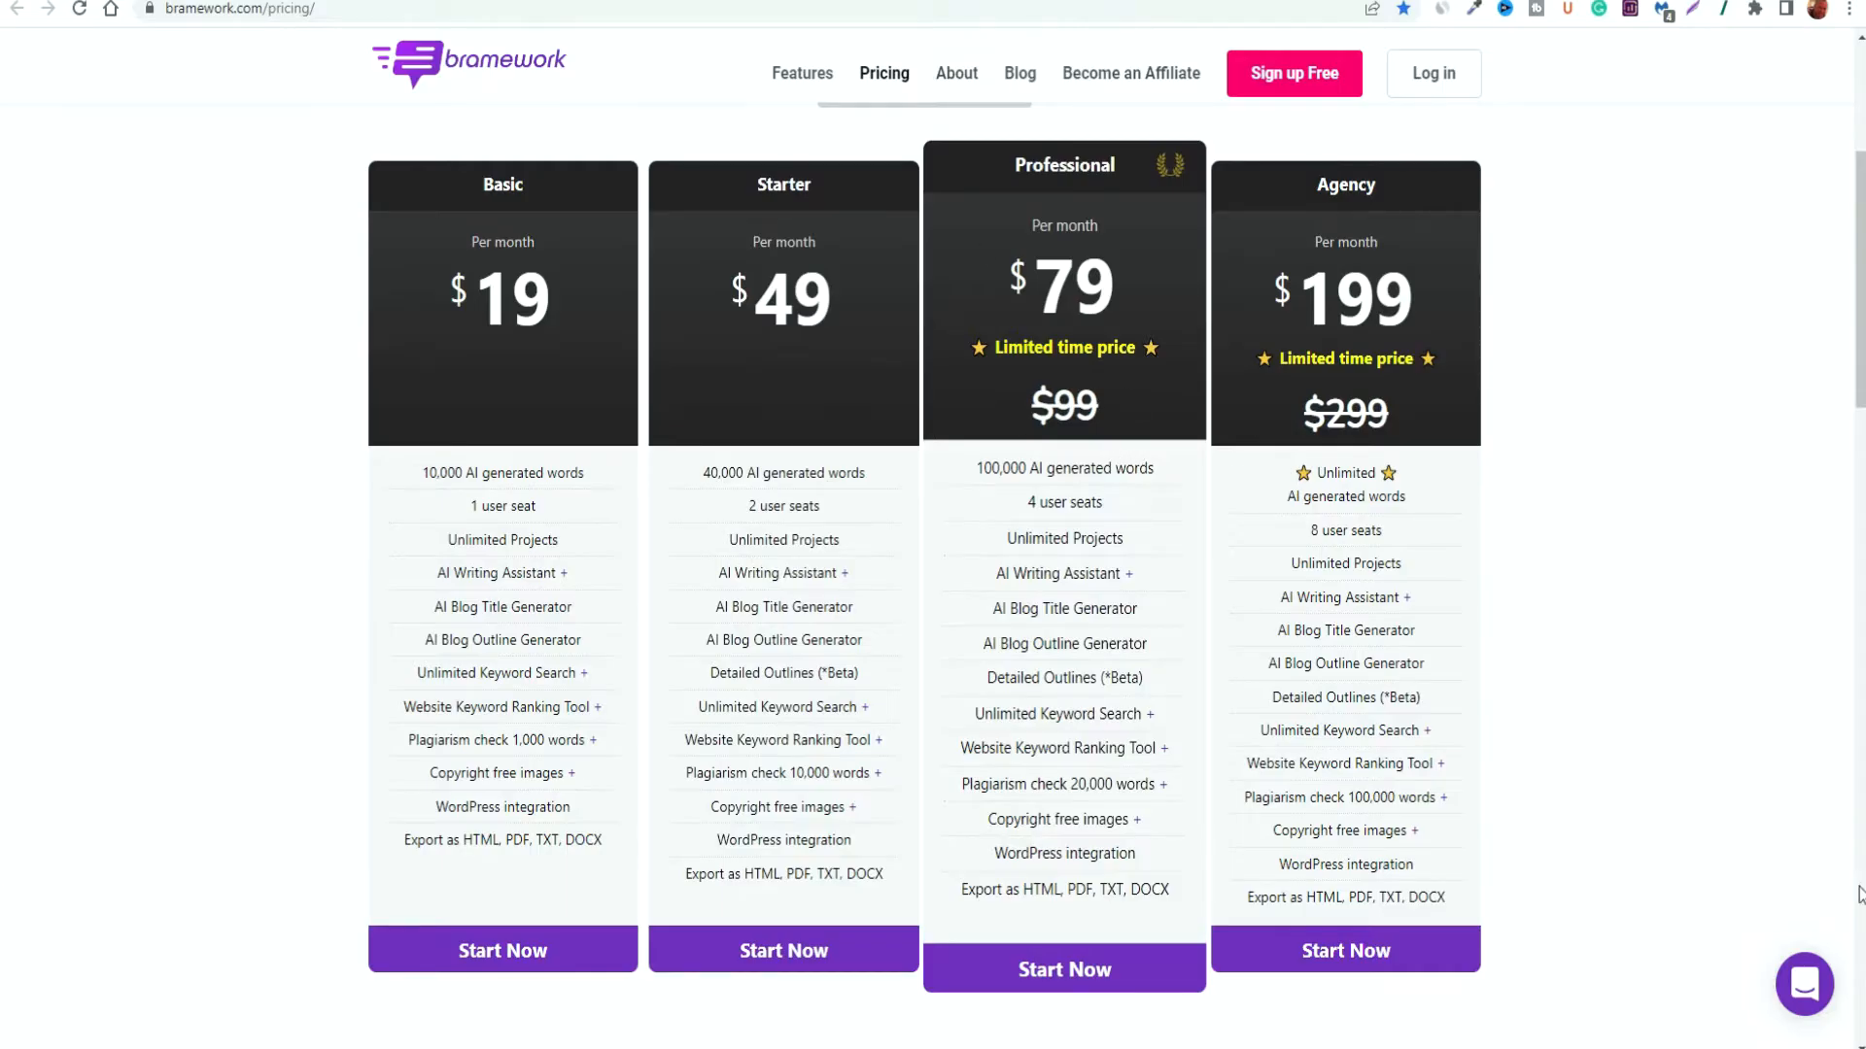
pyautogui.scroll(-1, 453, 595)
pyautogui.moveTo(453, 595)
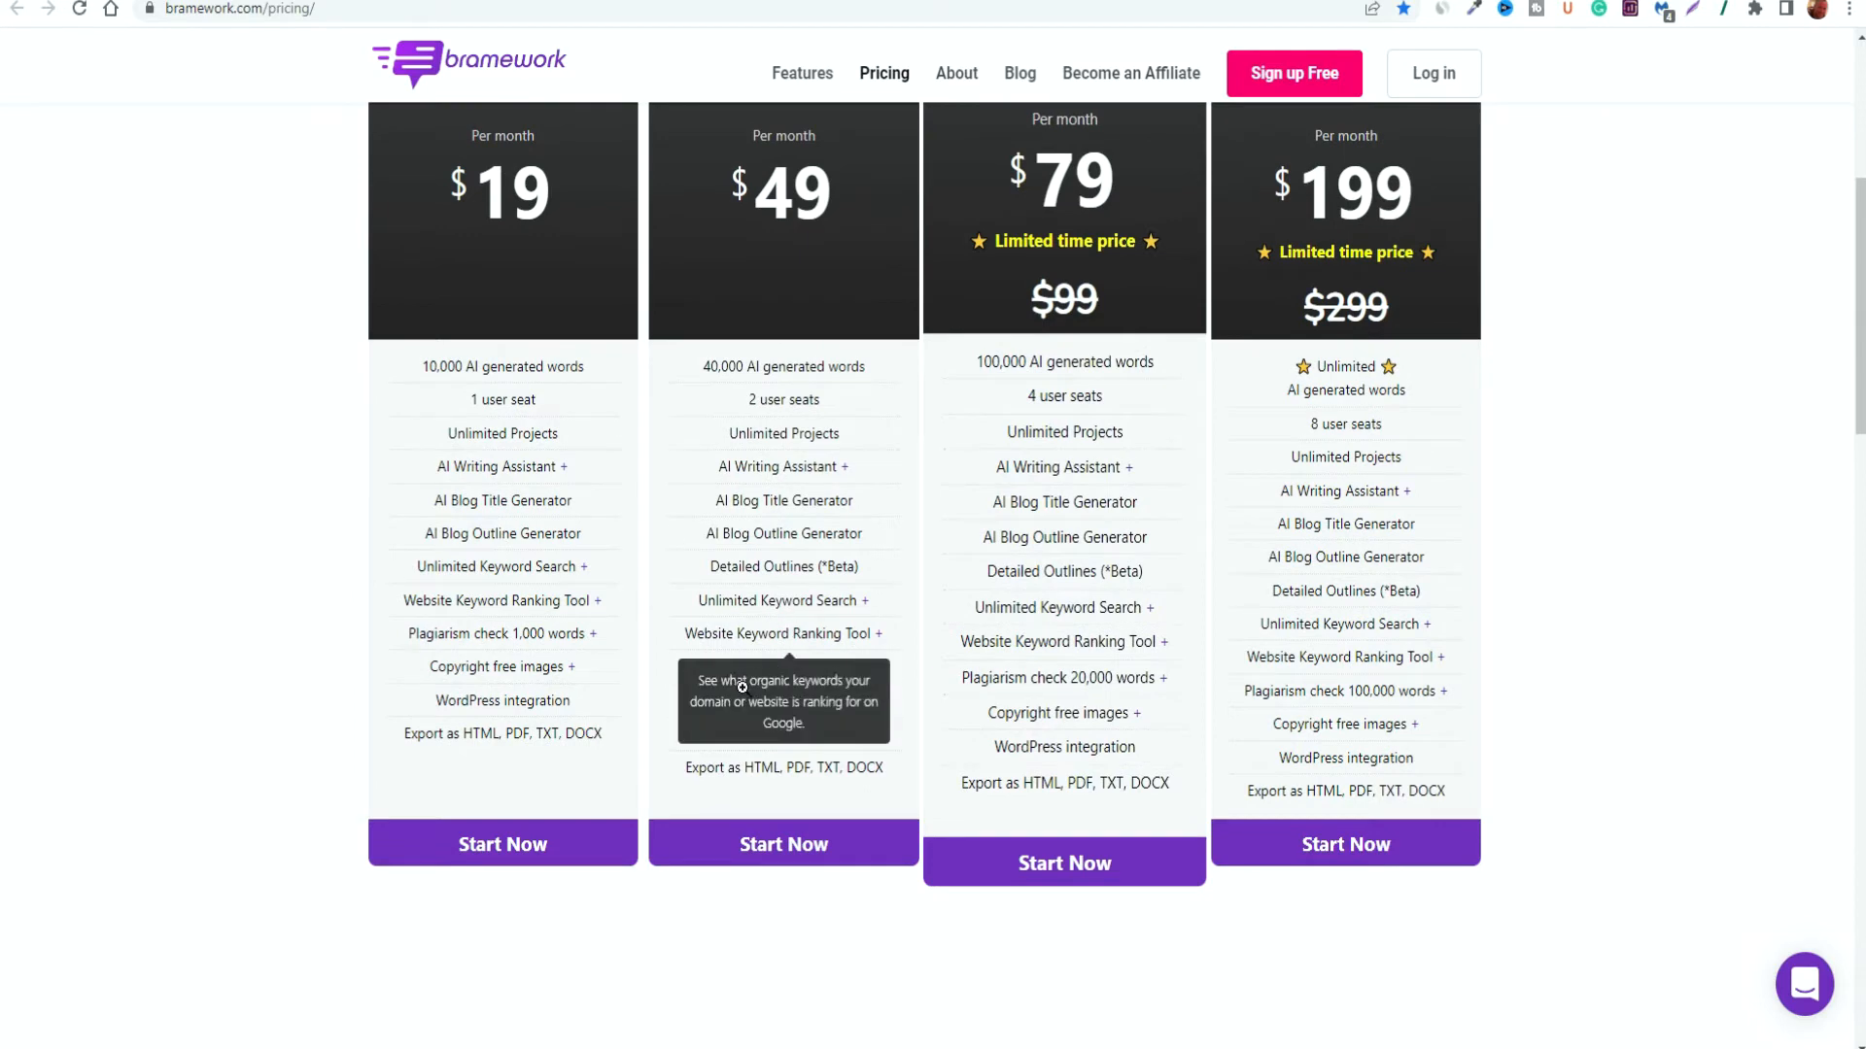
pyautogui.moveTo(1049, 636)
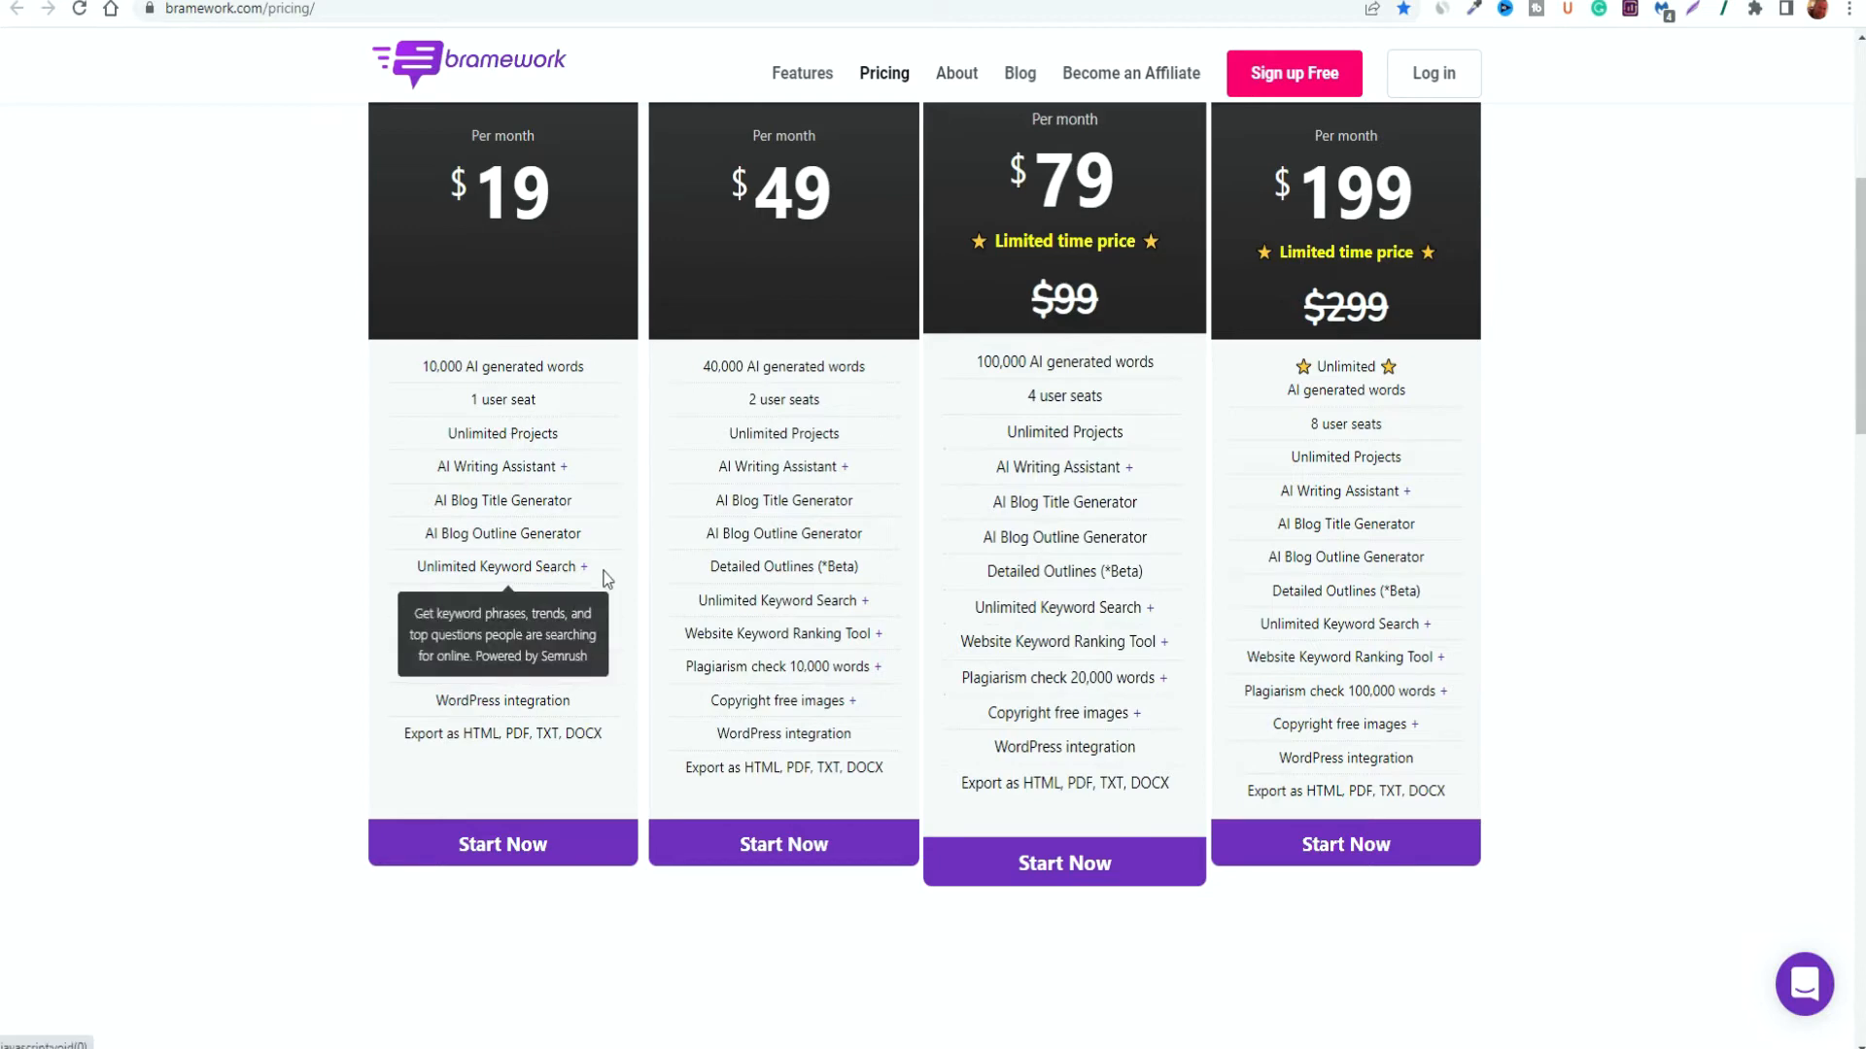
pyautogui.scroll(3, 914, 573)
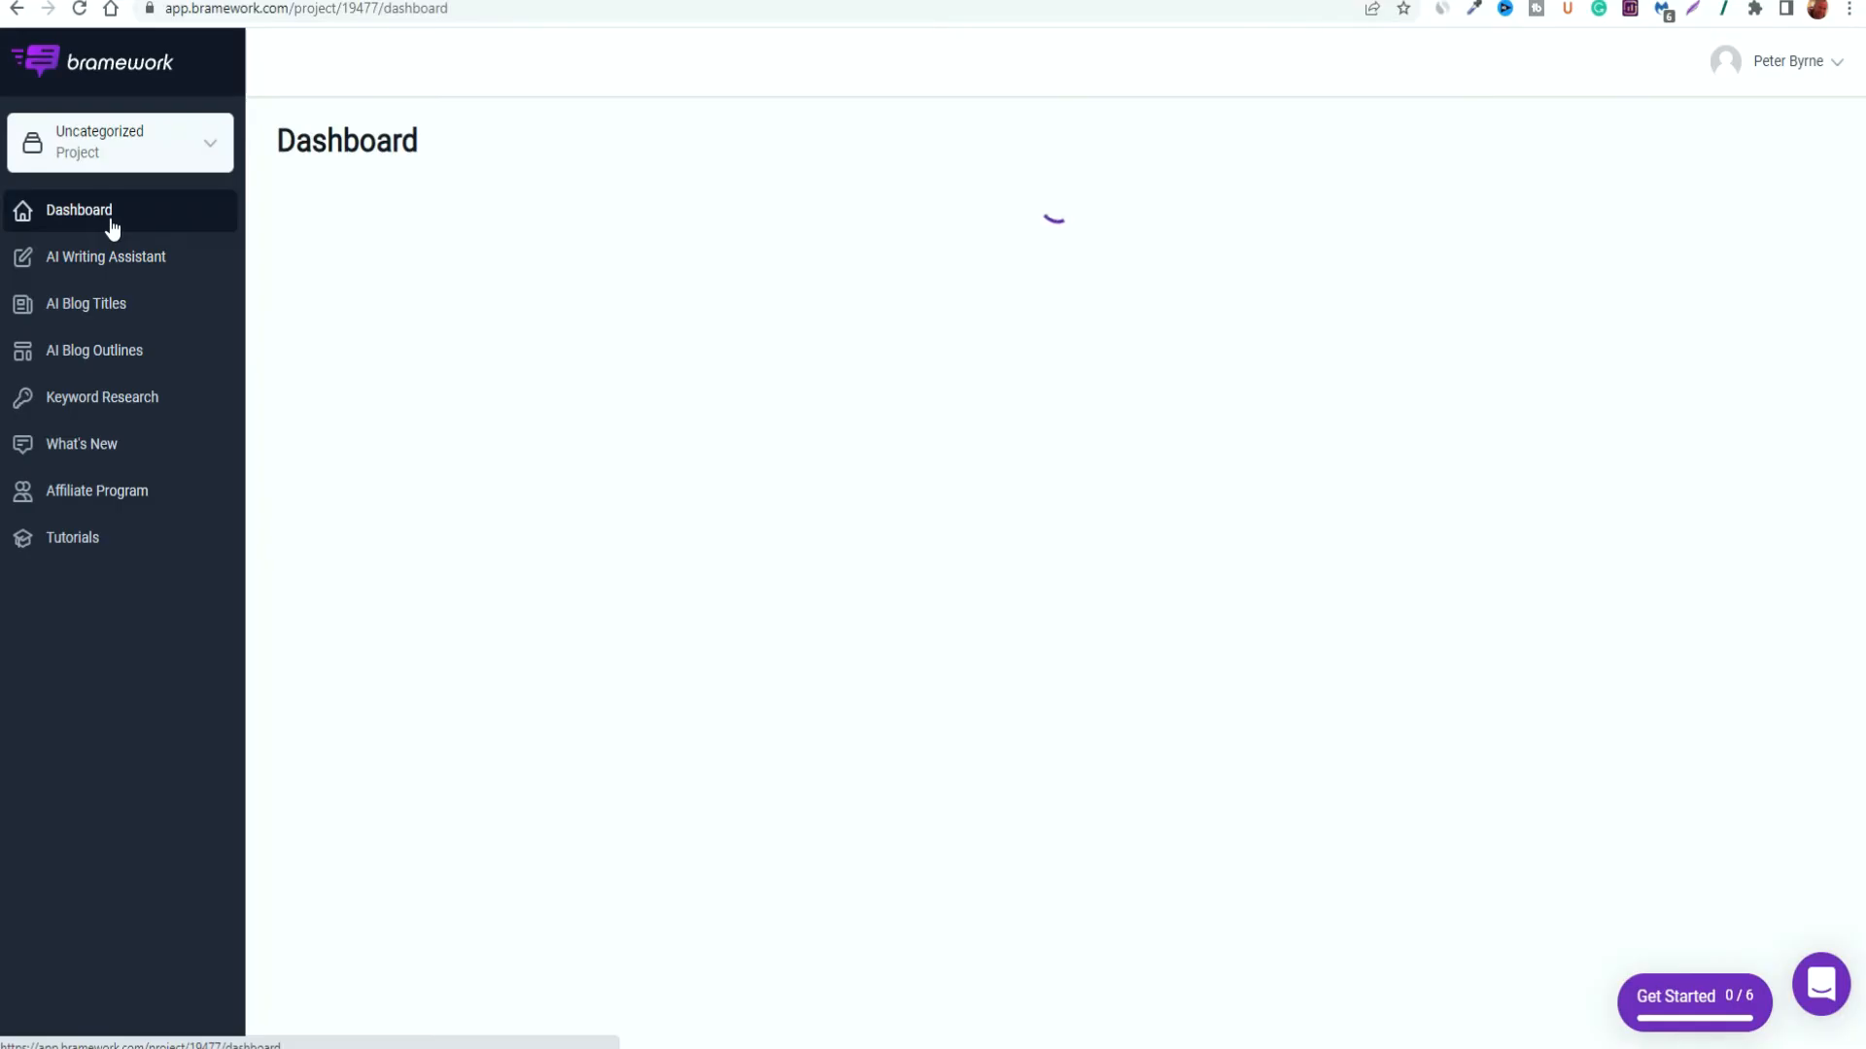
# Look through Bramework's AI Blog Titles, AI Blog Outlines, Keyword Research and AI Writing Assistant sections
pyautogui.click(91, 313)
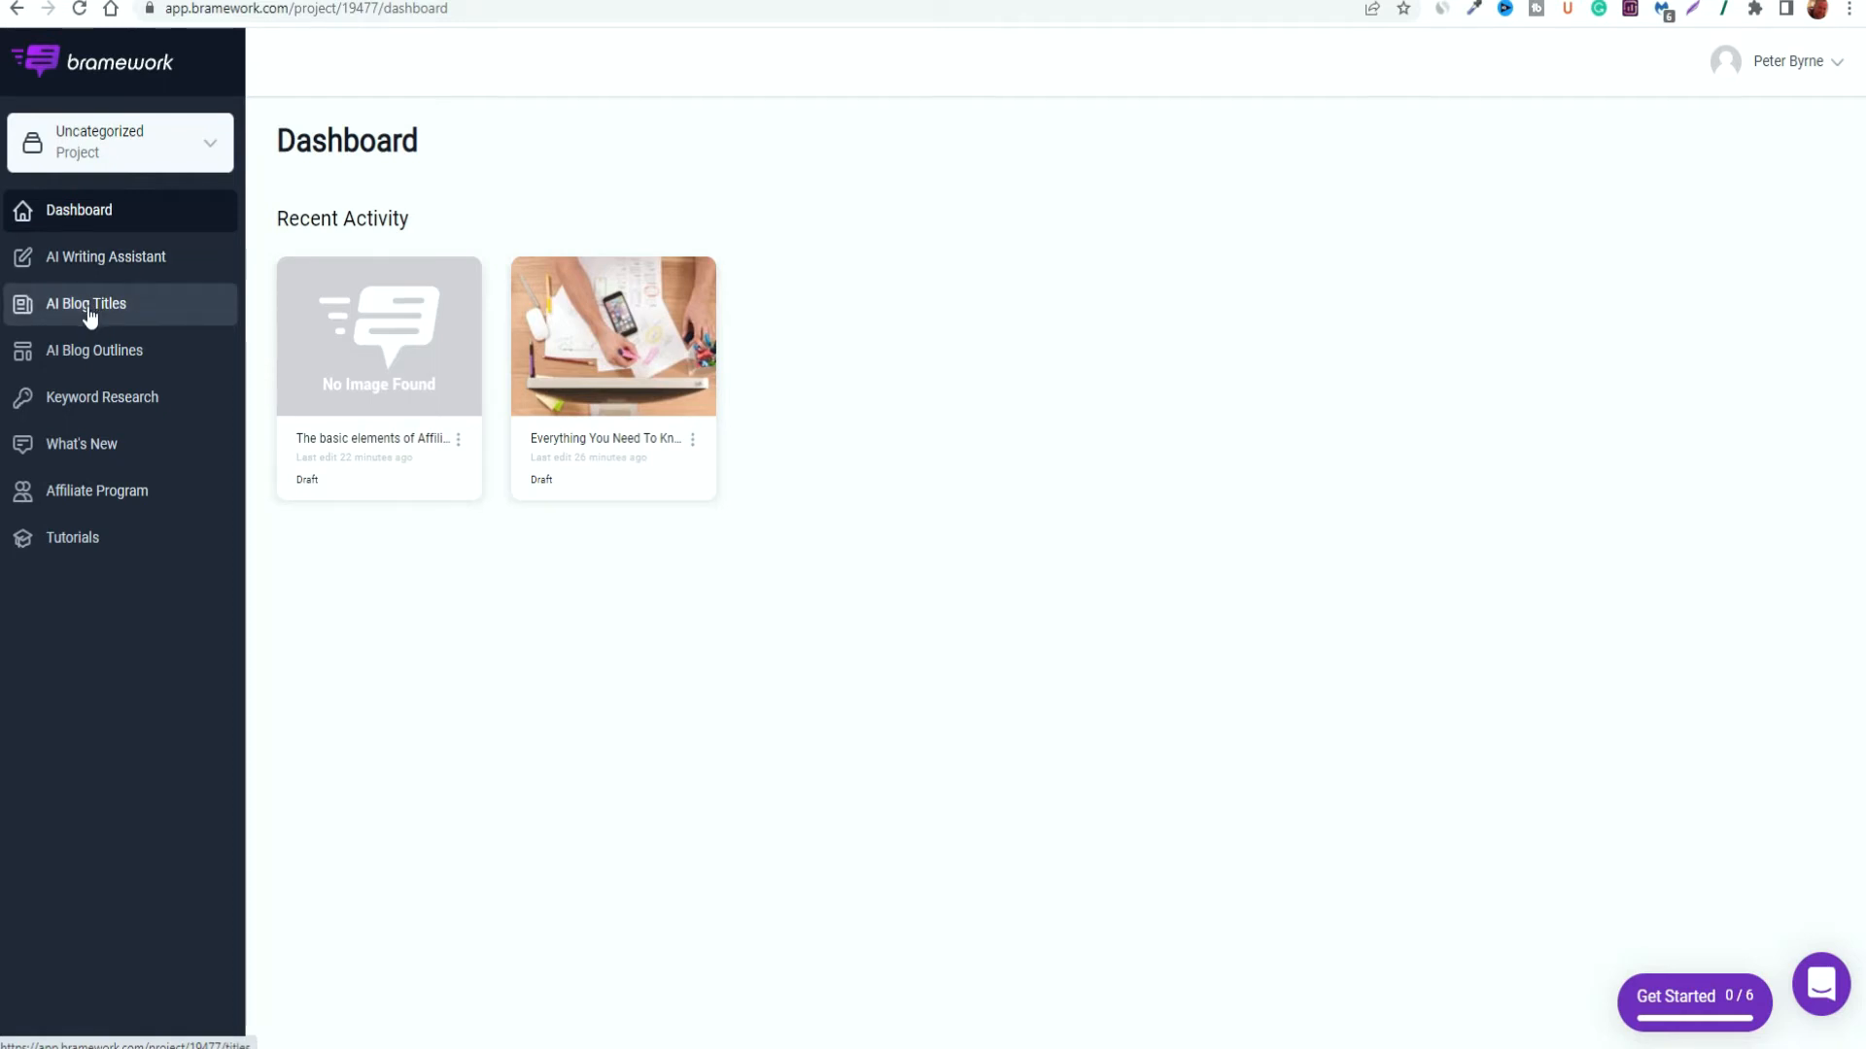
pyautogui.click(88, 351)
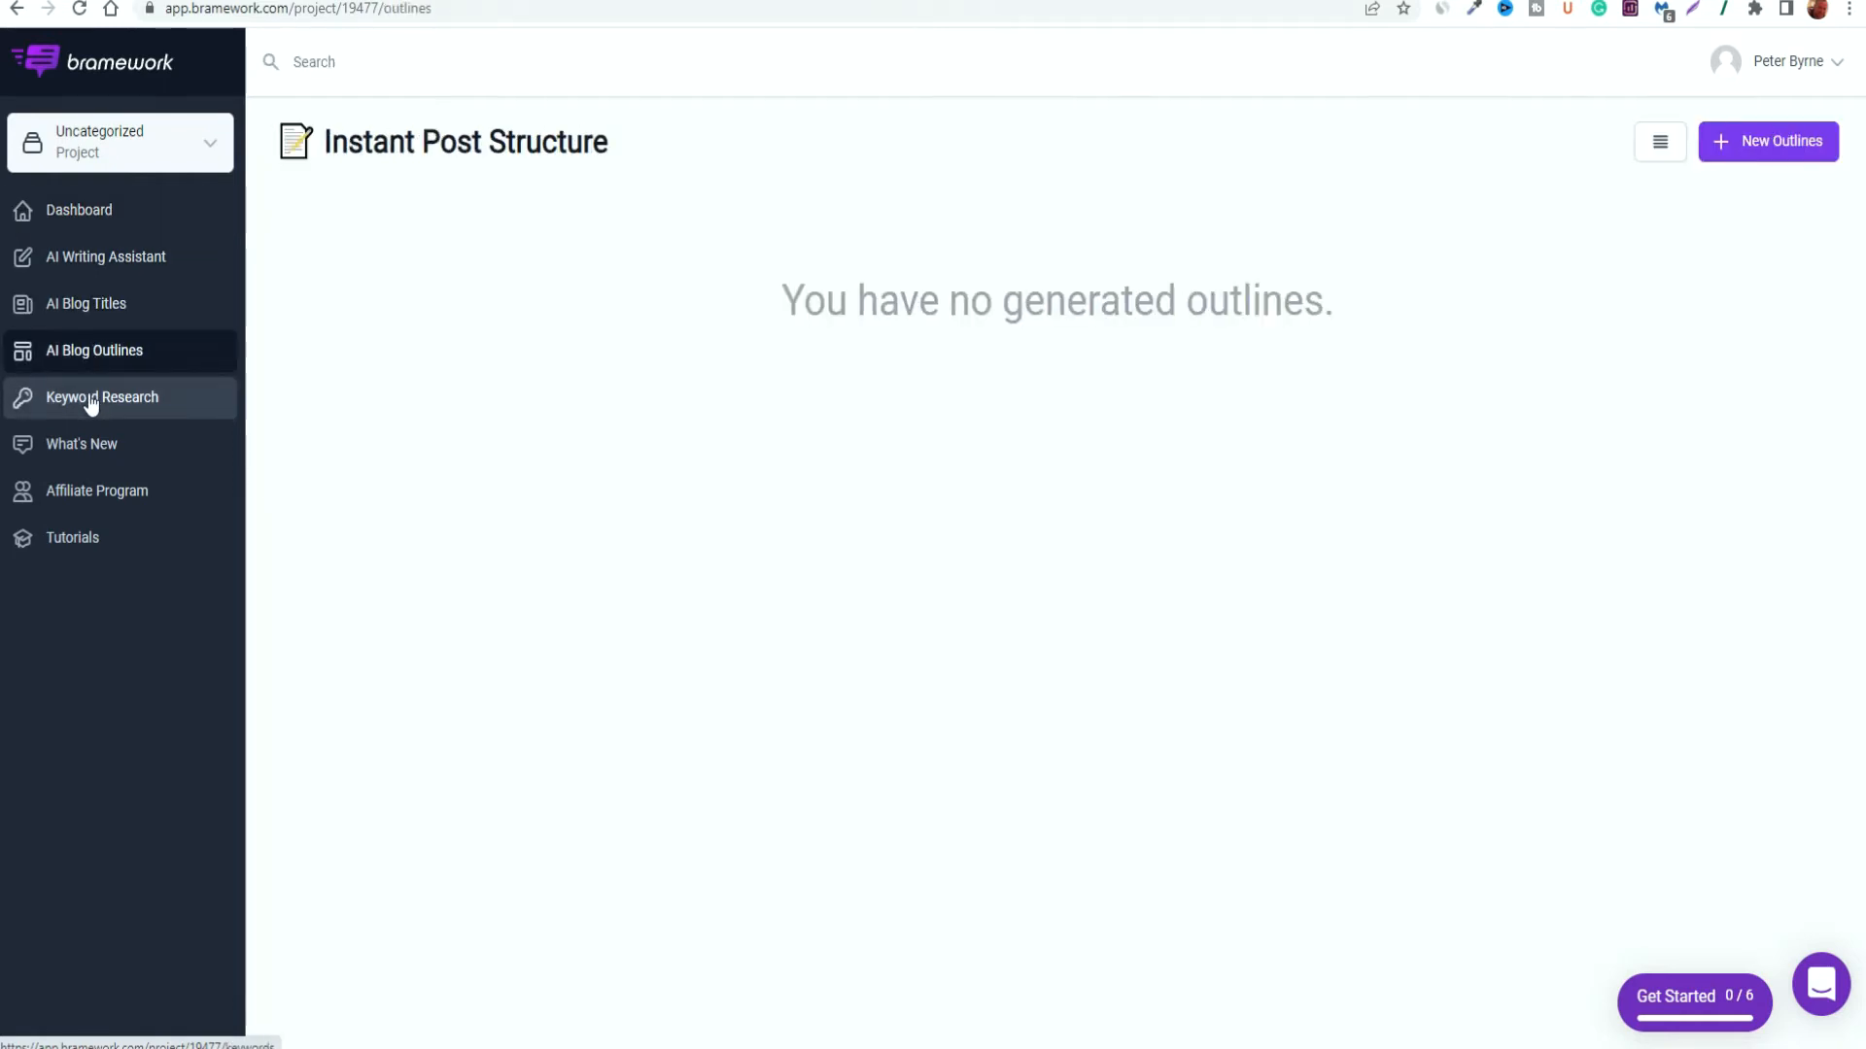
pyautogui.click(87, 398)
pyautogui.click(78, 268)
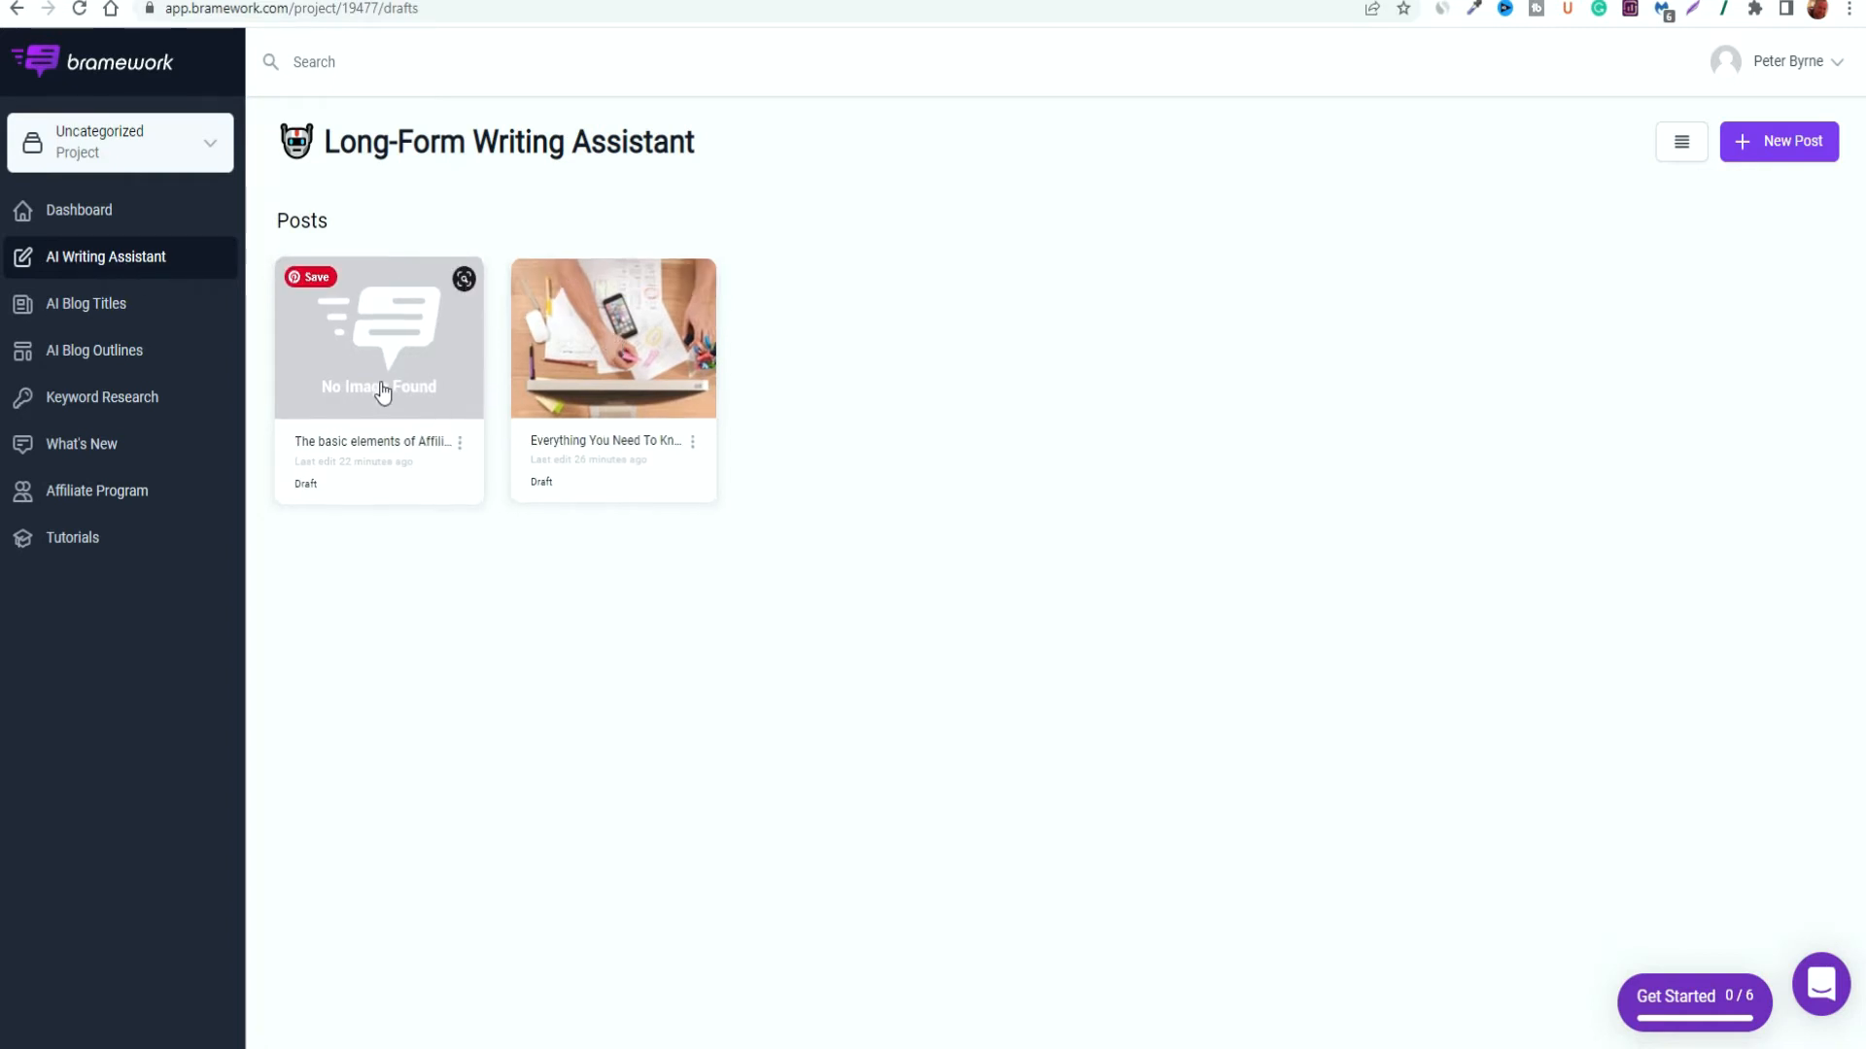
# Open the draft "Everything You Need To Know About Affiliate Marketing - For Beginners" and view its website publishing dialog without publishing
pyautogui.click(643, 375)
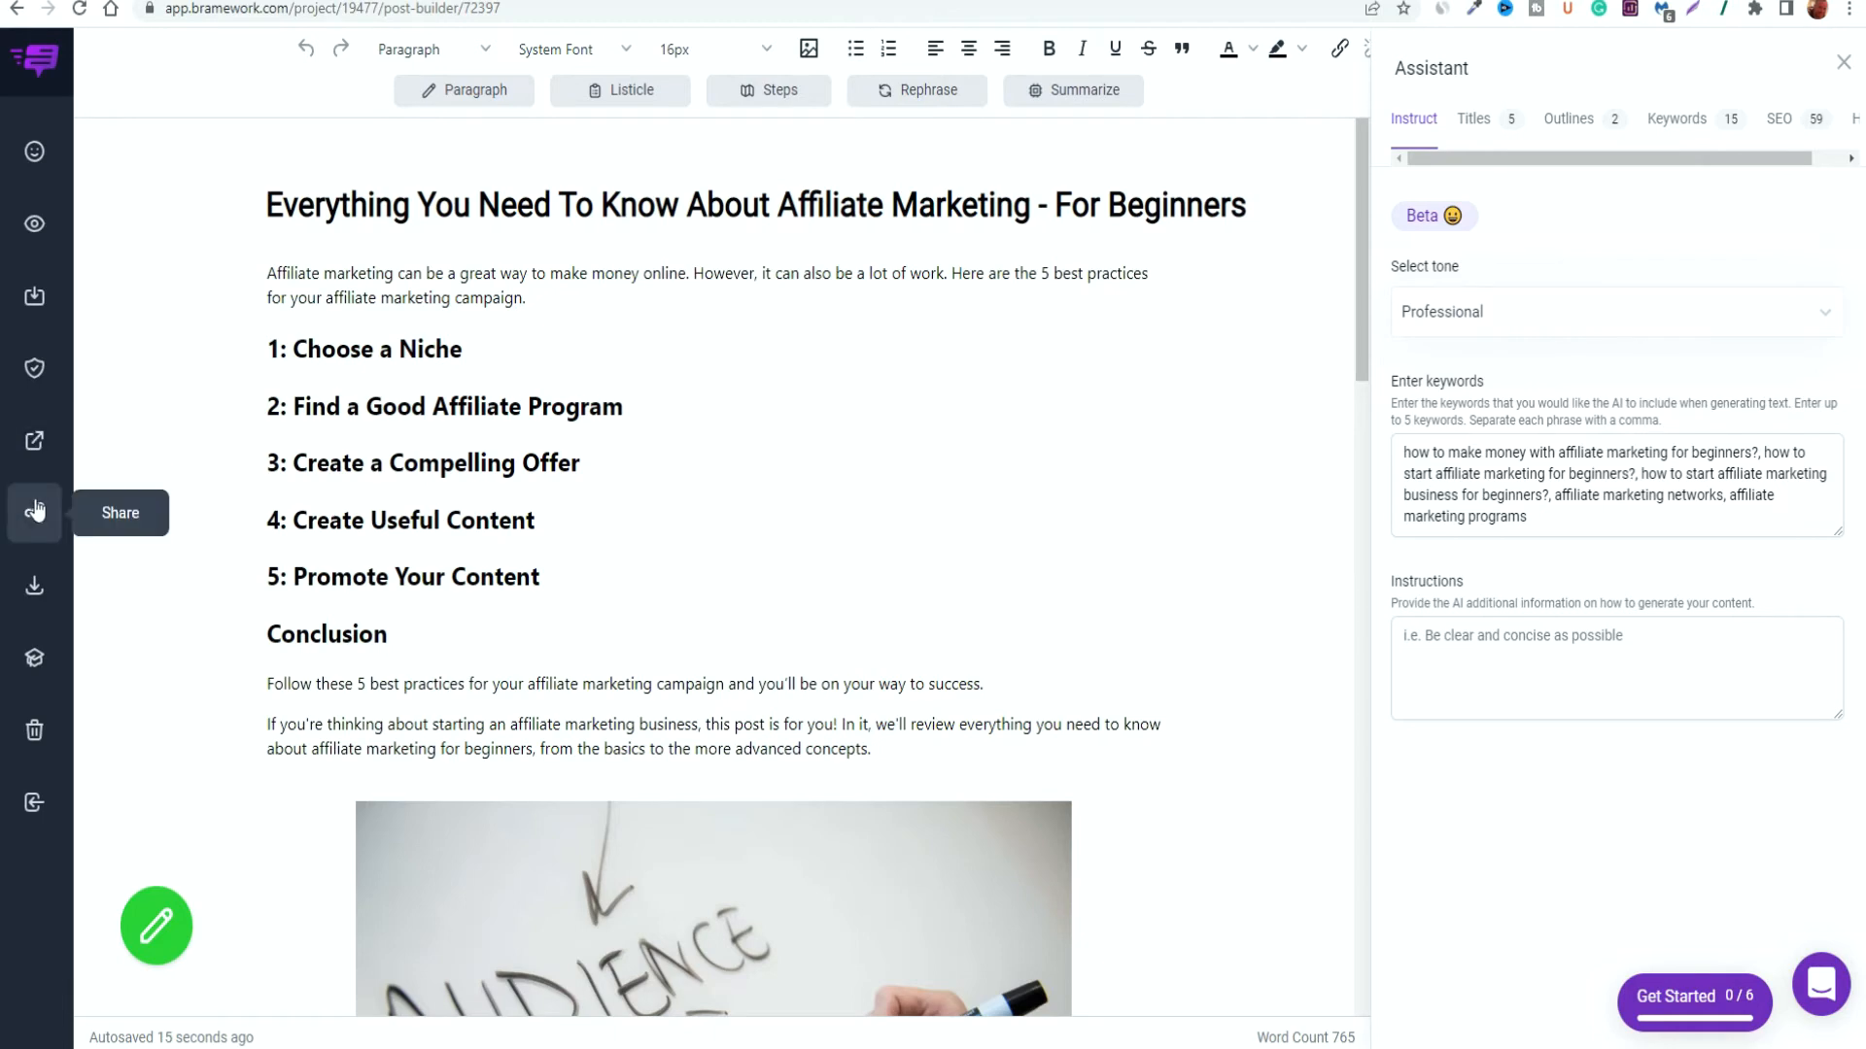
pyautogui.click(36, 450)
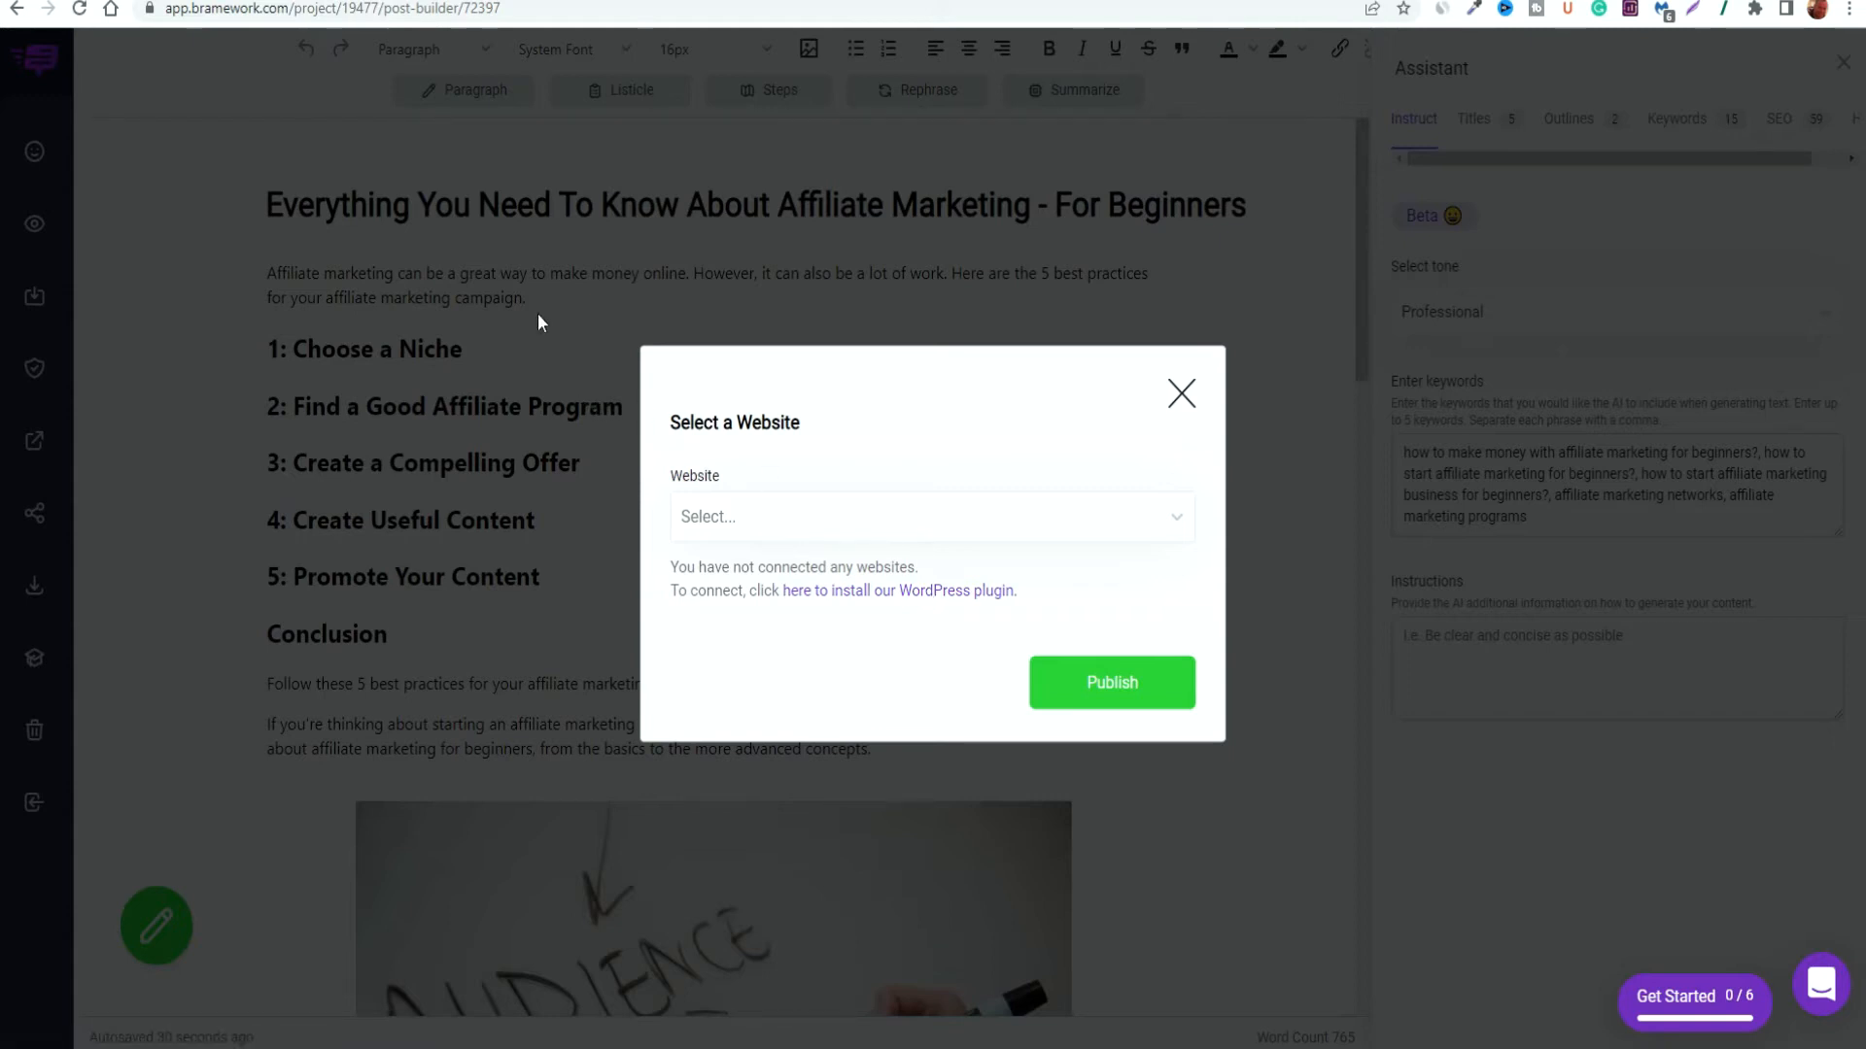
pyautogui.click(1182, 395)
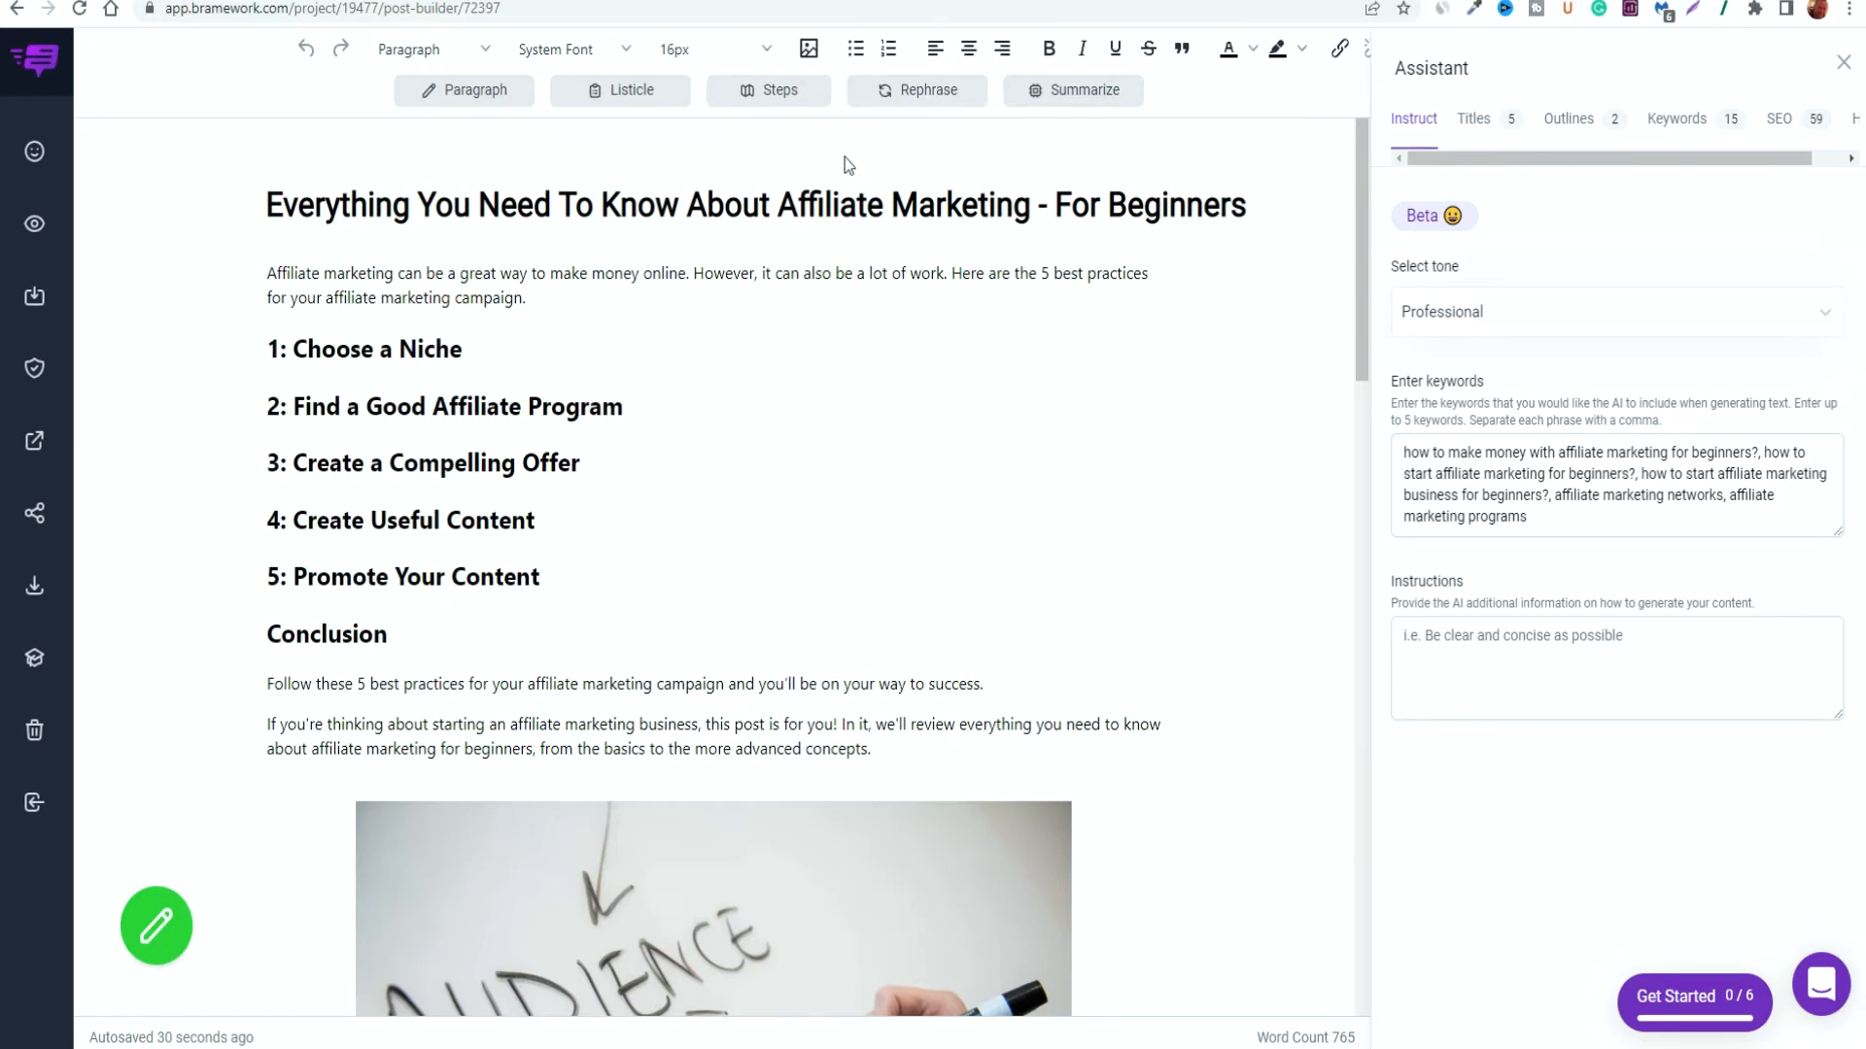
# Inspect the "AUDIENCE" image in the post and view the Unsplash image picker without adding an image
pyautogui.scroll(-3, 841, 819)
pyautogui.click(816, 799)
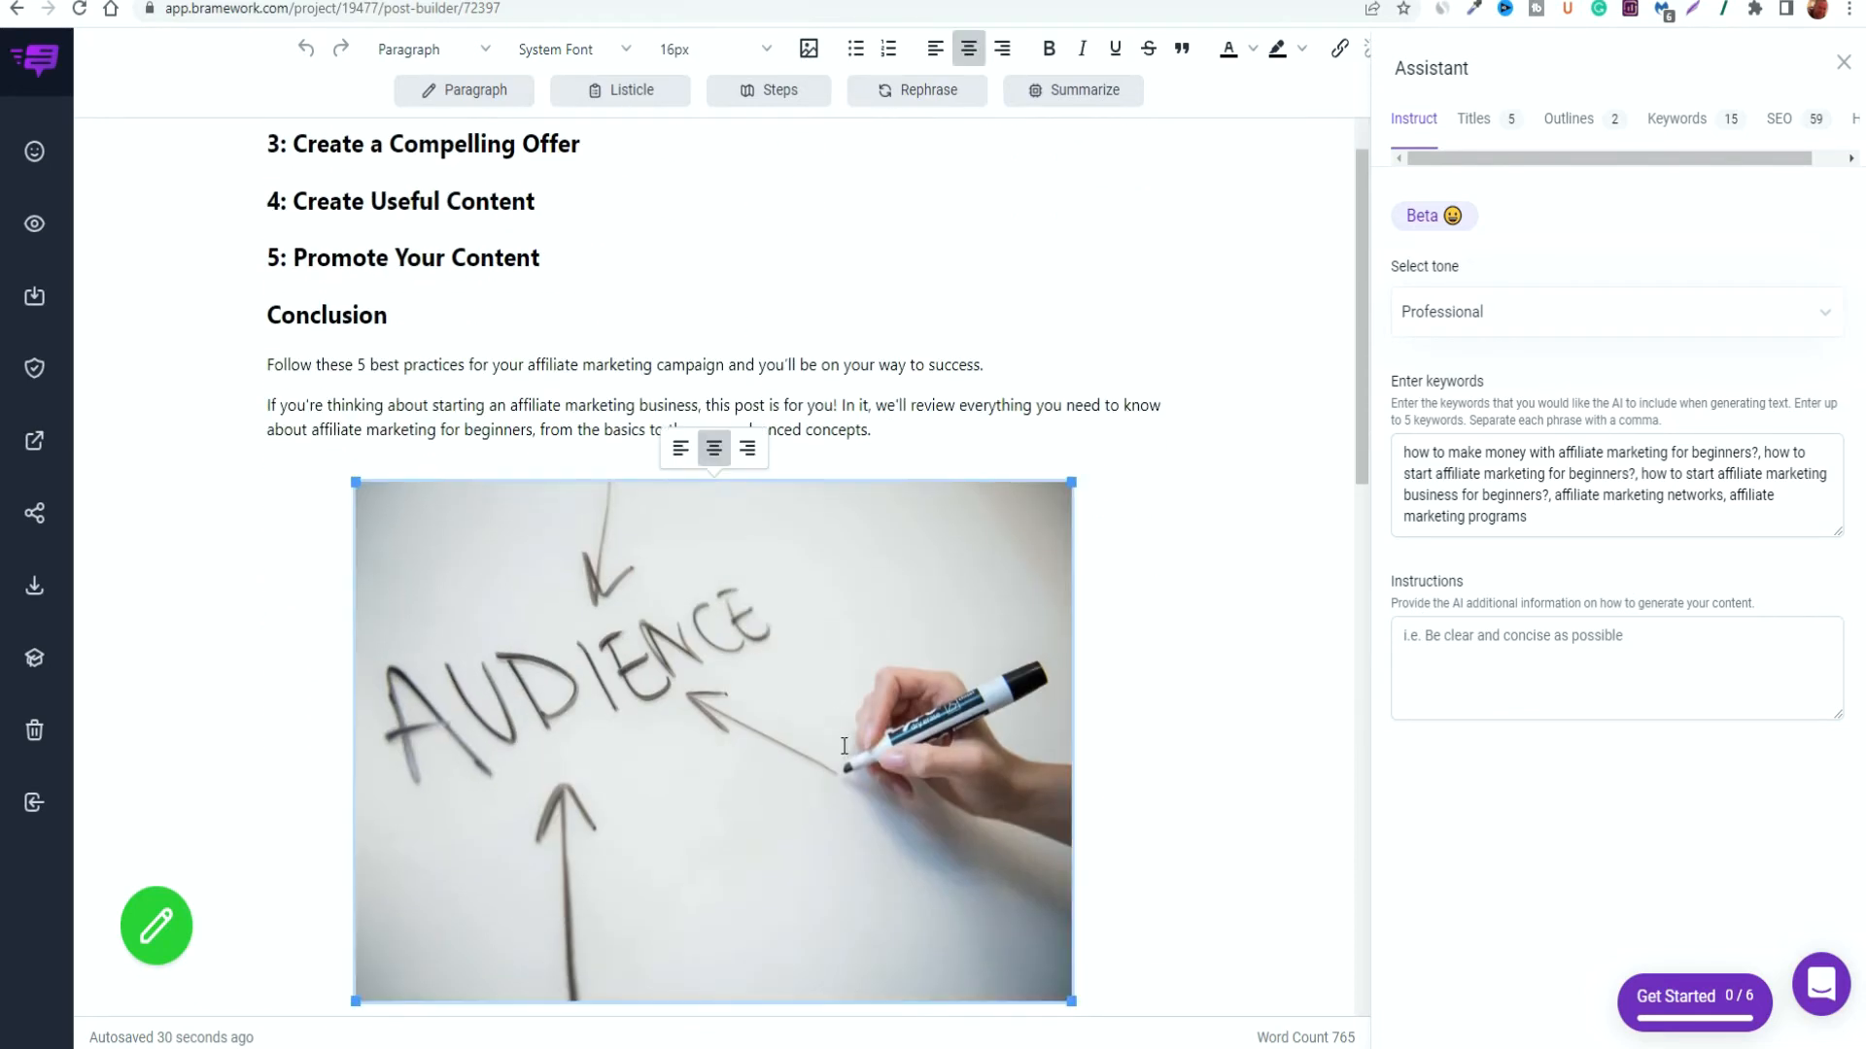
pyautogui.click(565, 710)
pyautogui.scroll(3, 809, 644)
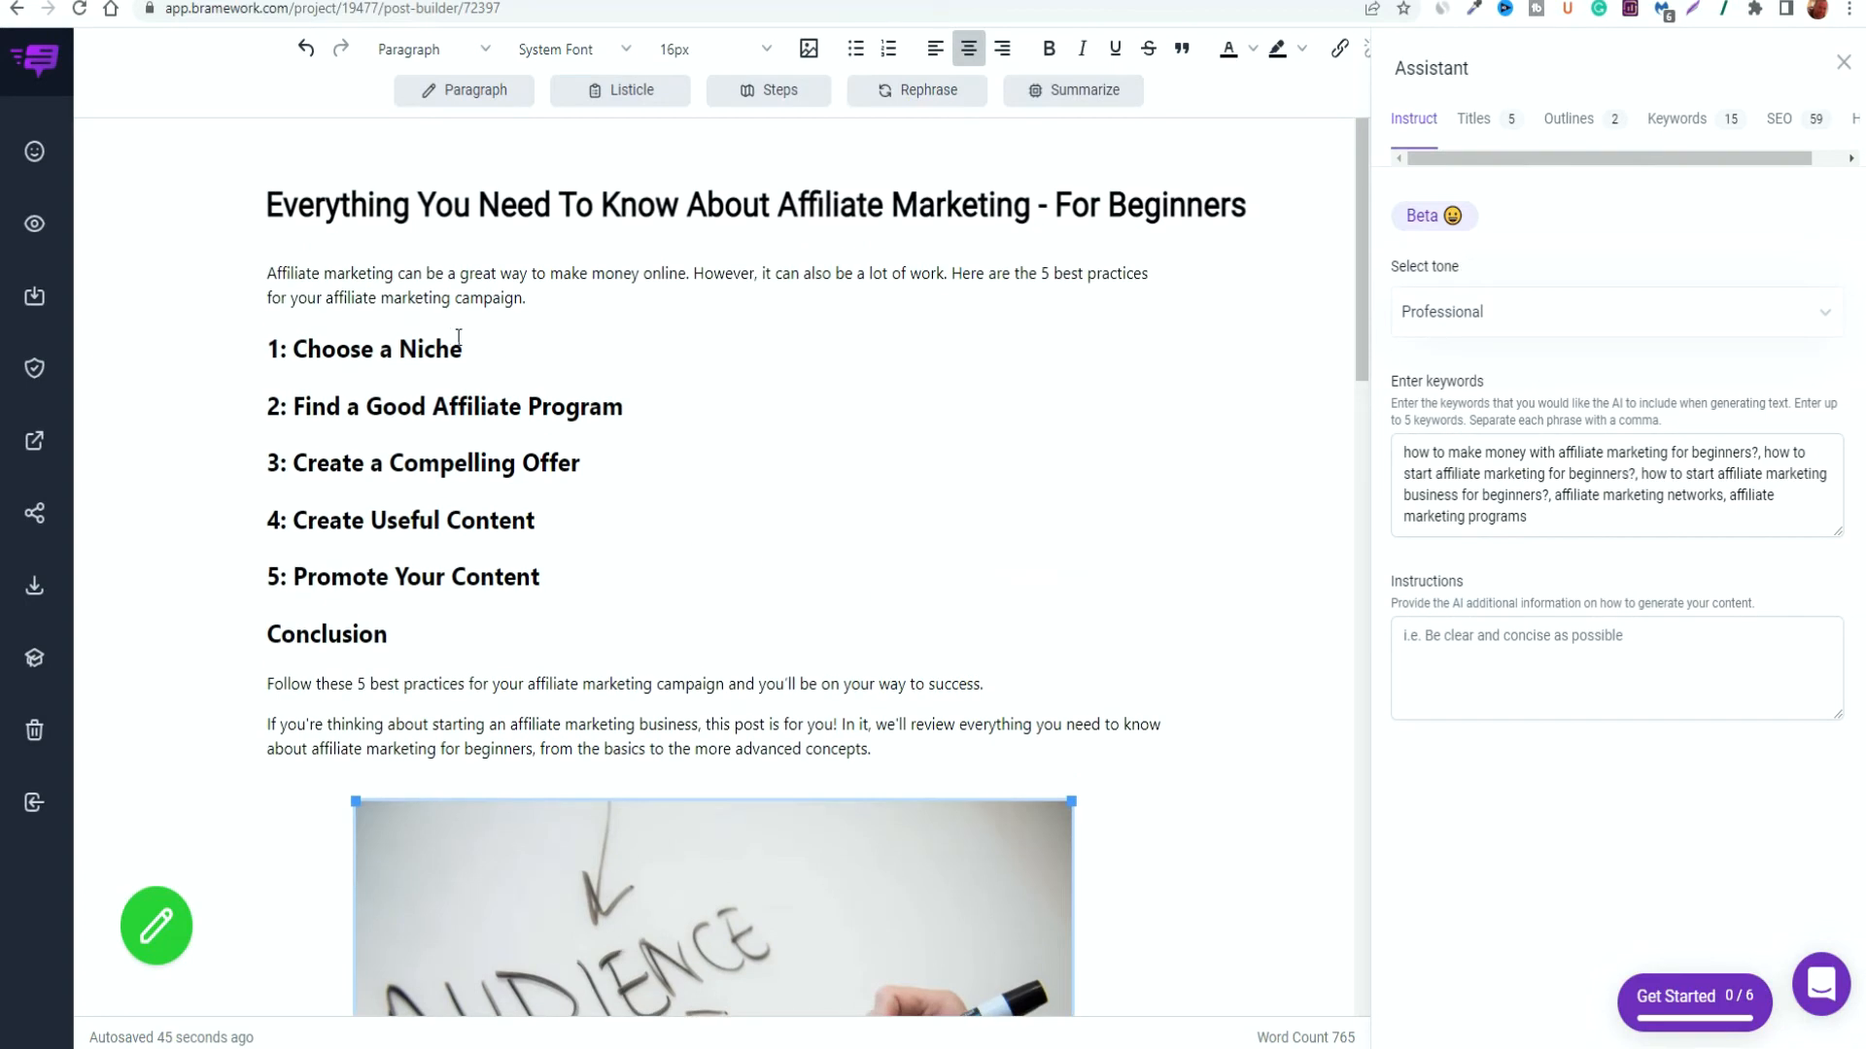
pyautogui.click(808, 48)
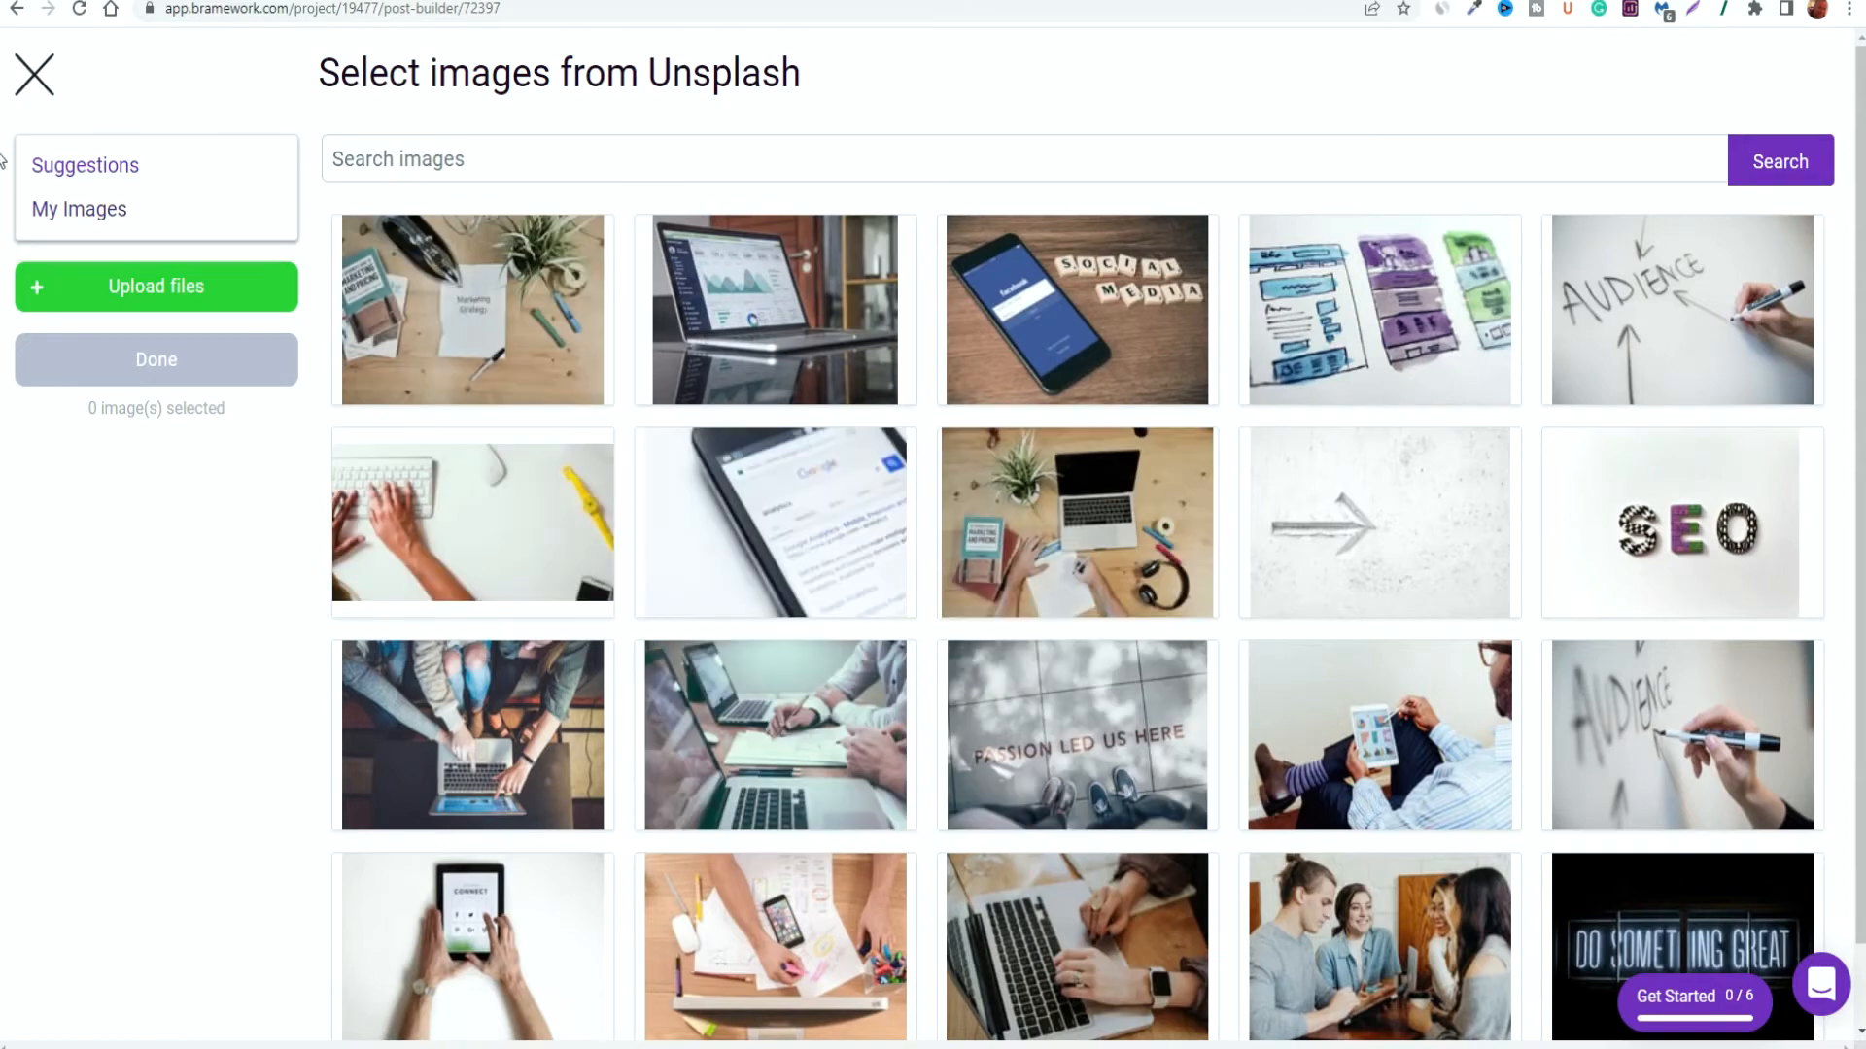
pyautogui.click(28, 88)
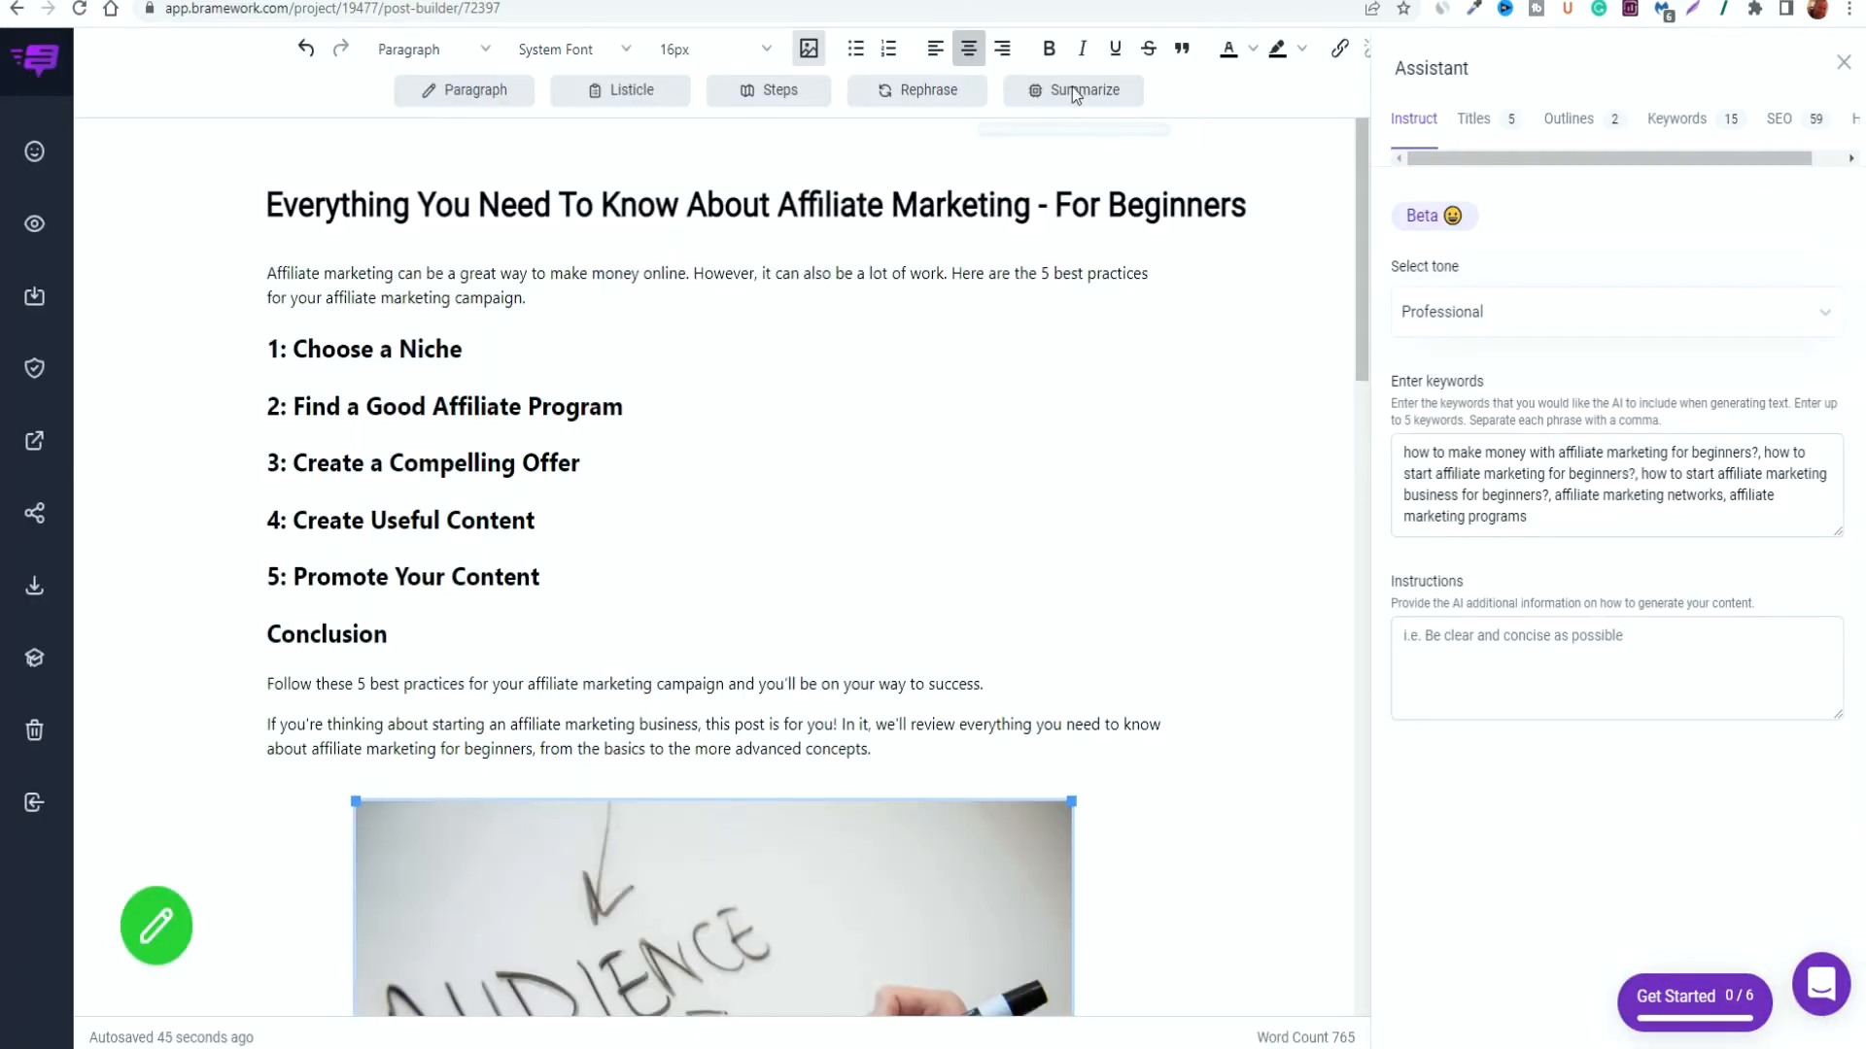
# Select parts of the introduction and conclusion to view the AI text options, and look through the rest of the post
pyautogui.moveTo(902, 275); pyautogui.dragTo(614, 274)
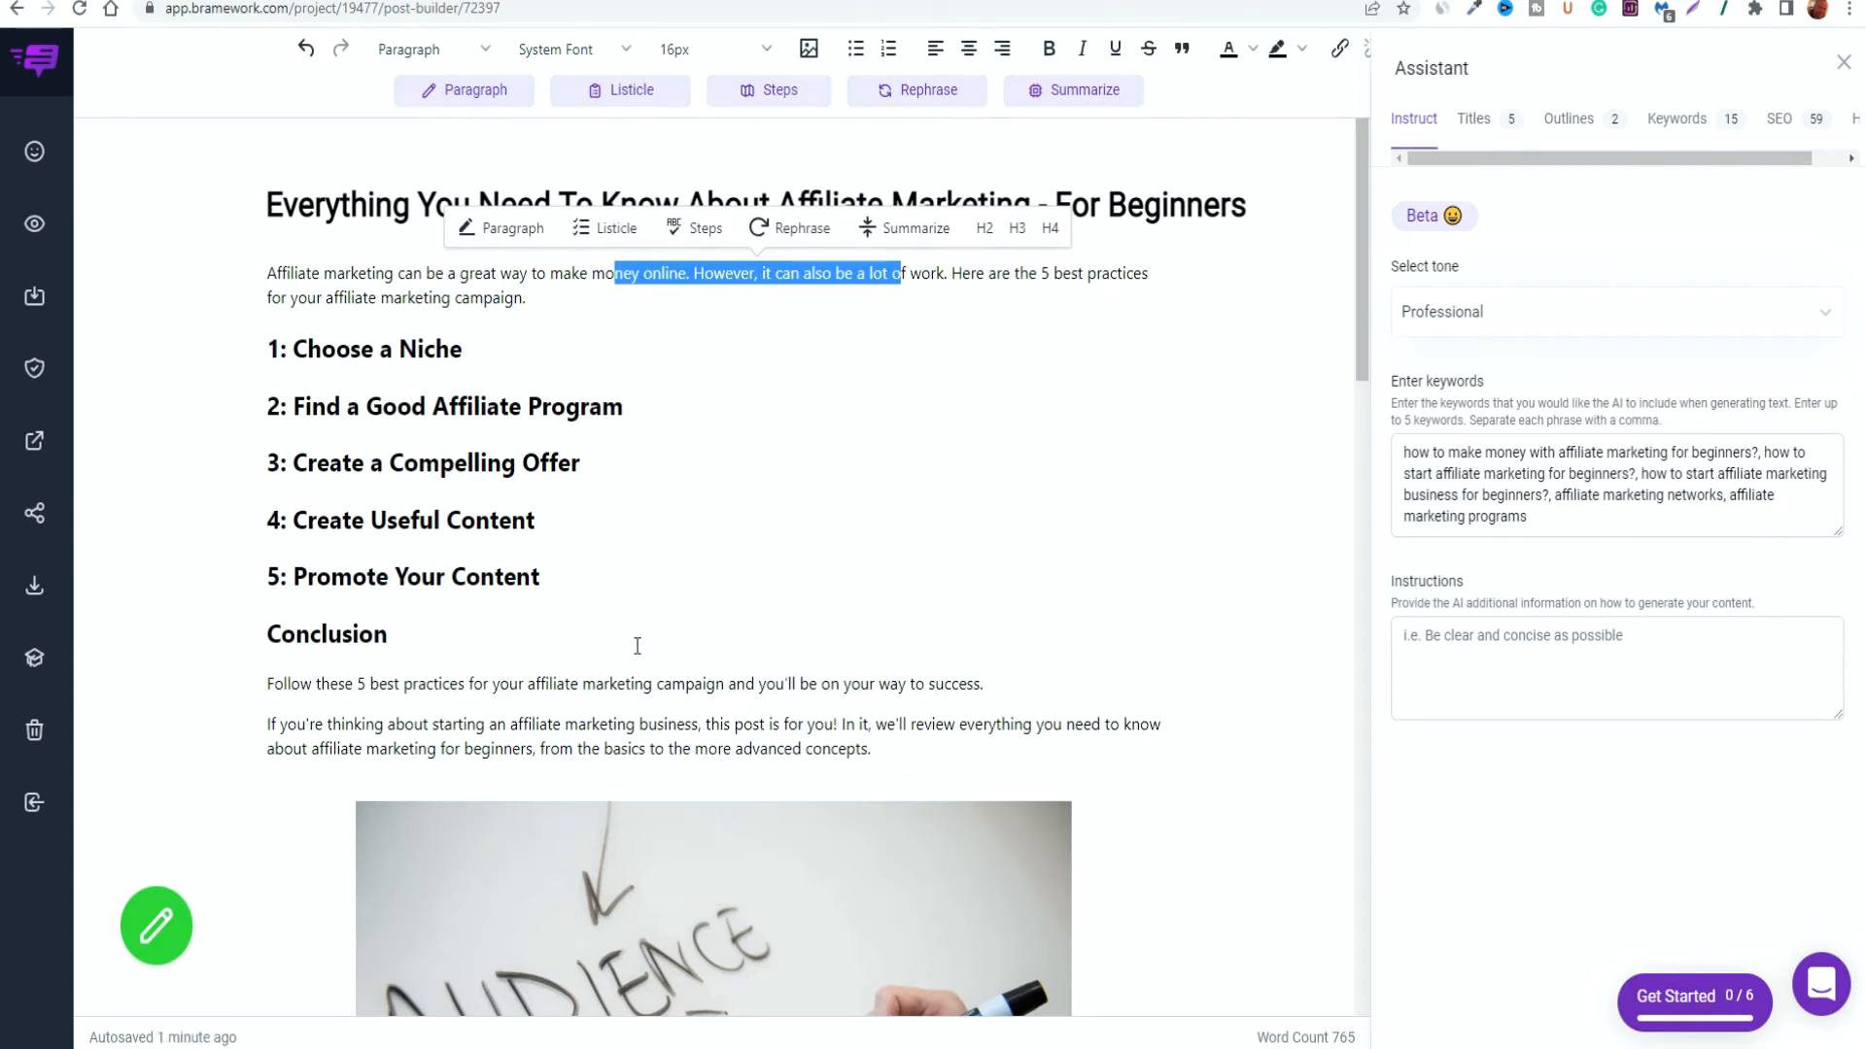
pyautogui.moveTo(636, 684); pyautogui.dragTo(791, 683)
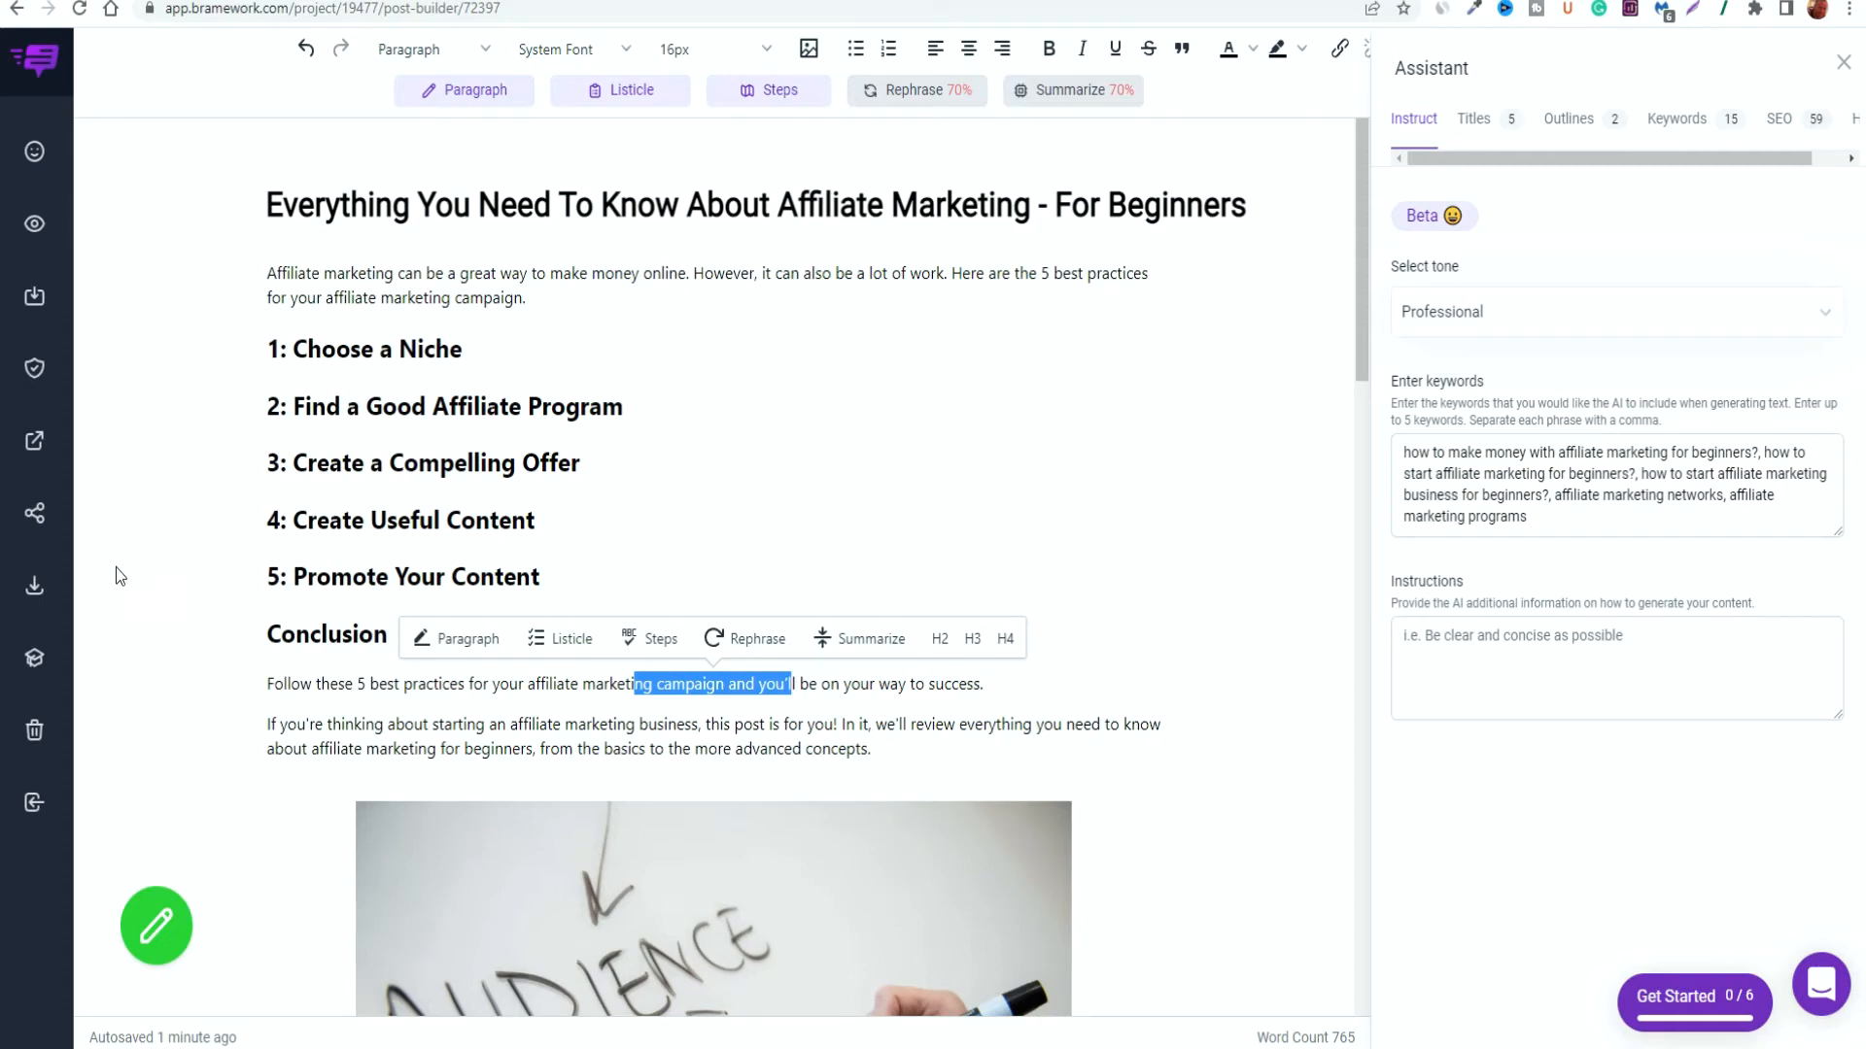
pyautogui.scroll(-15, 734, 893)
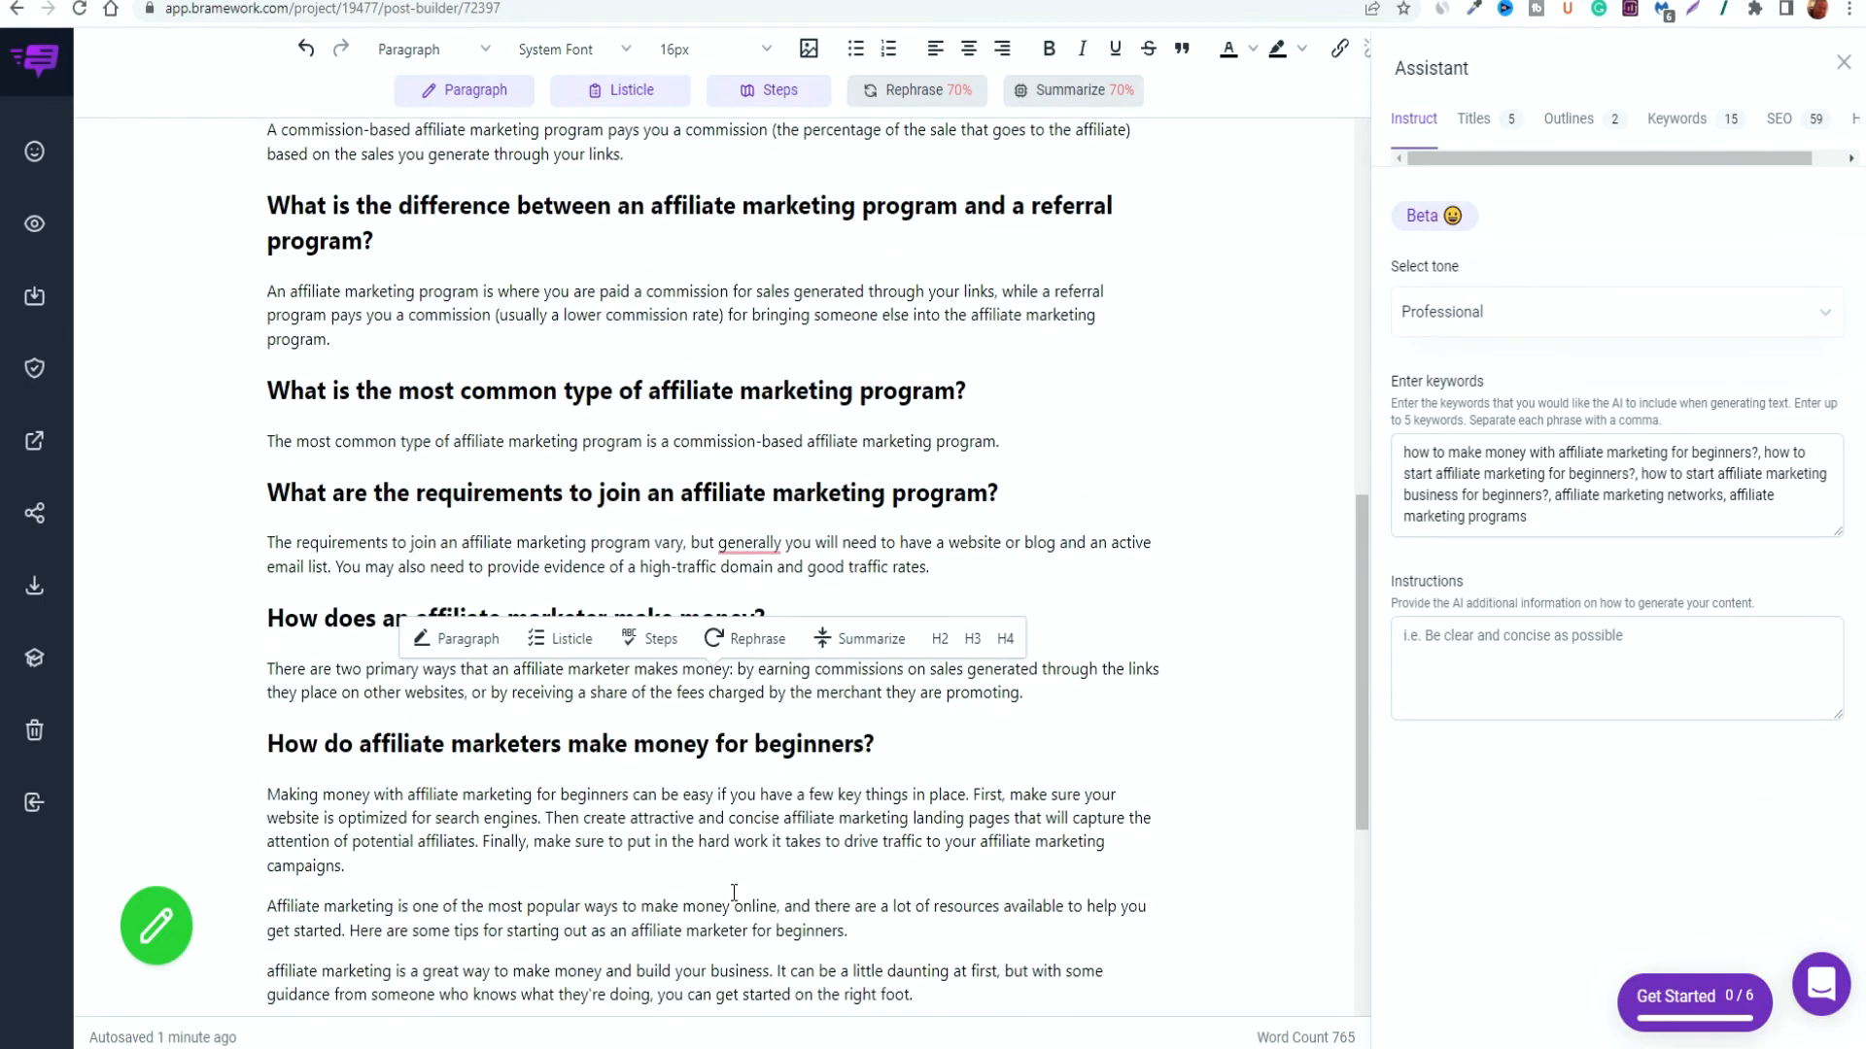
pyautogui.scroll(15, 734, 886)
pyautogui.click(1209, 639)
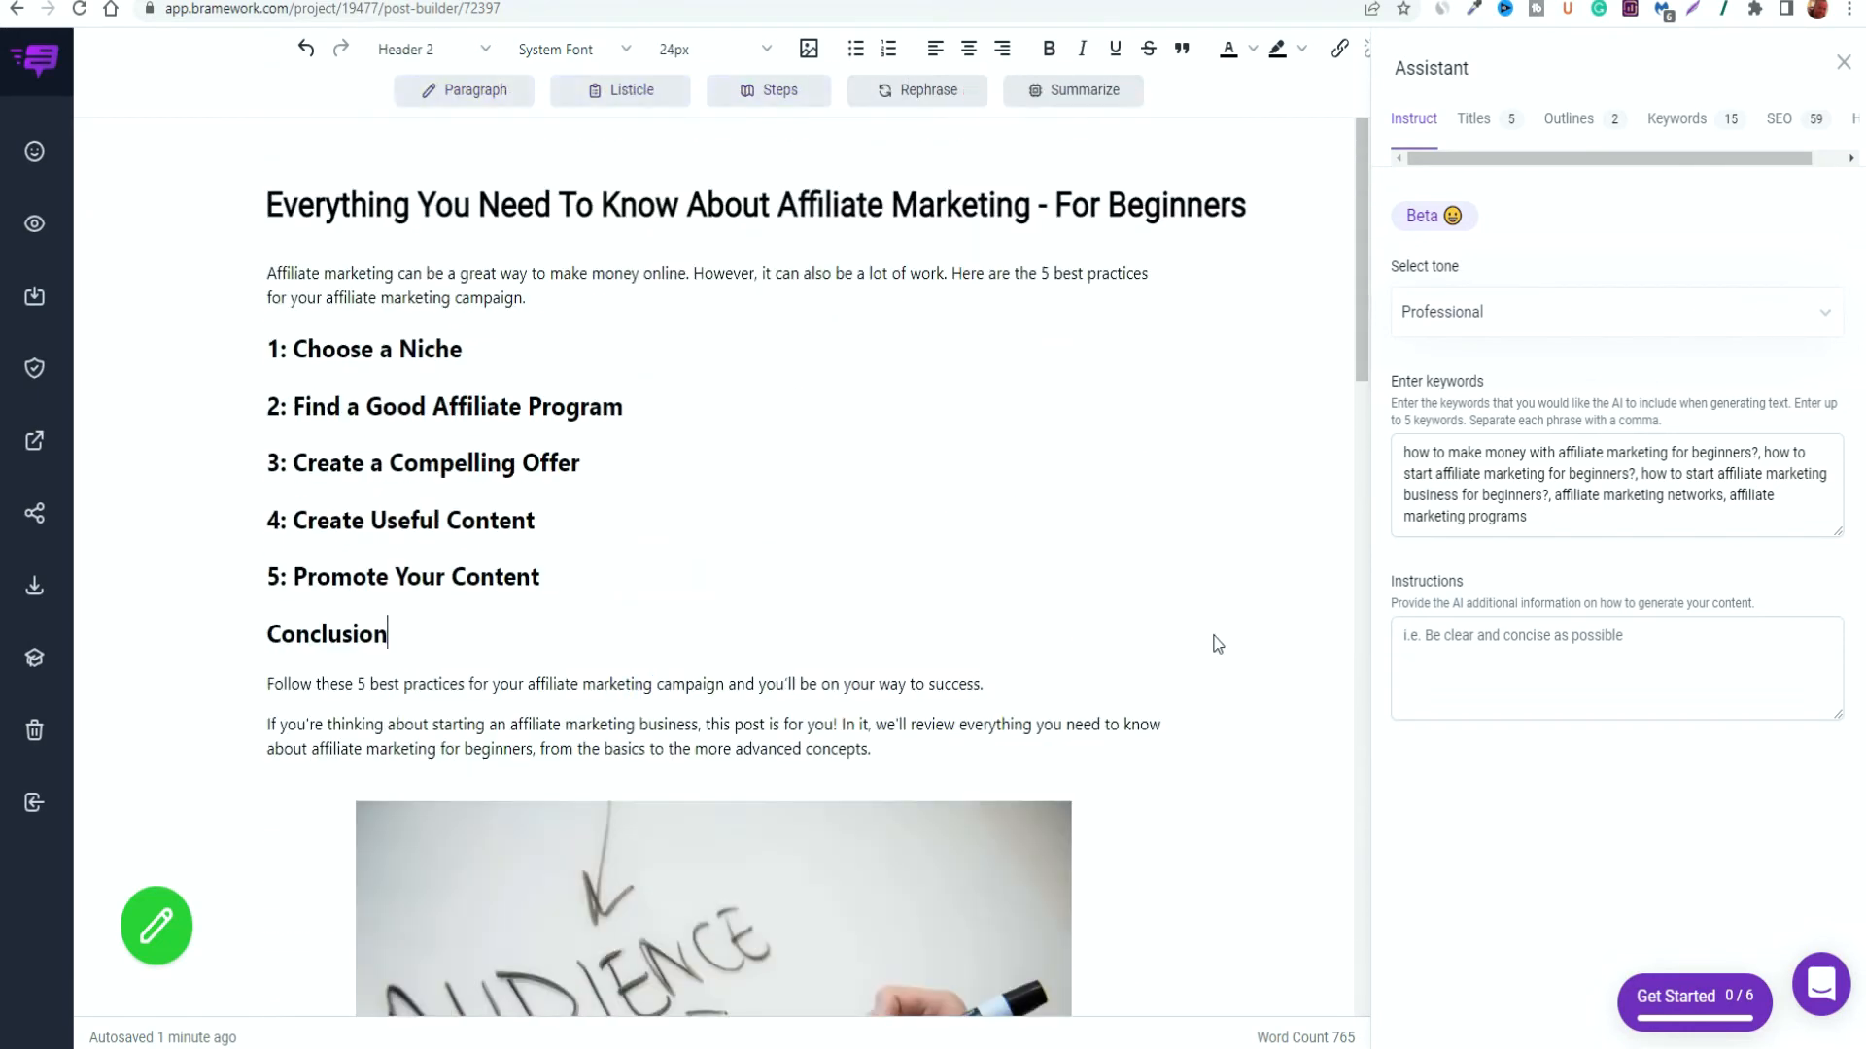
# Review the Assistant's suggested titles and detailed outlines for the affiliate marketing post
pyautogui.click(1470, 118)
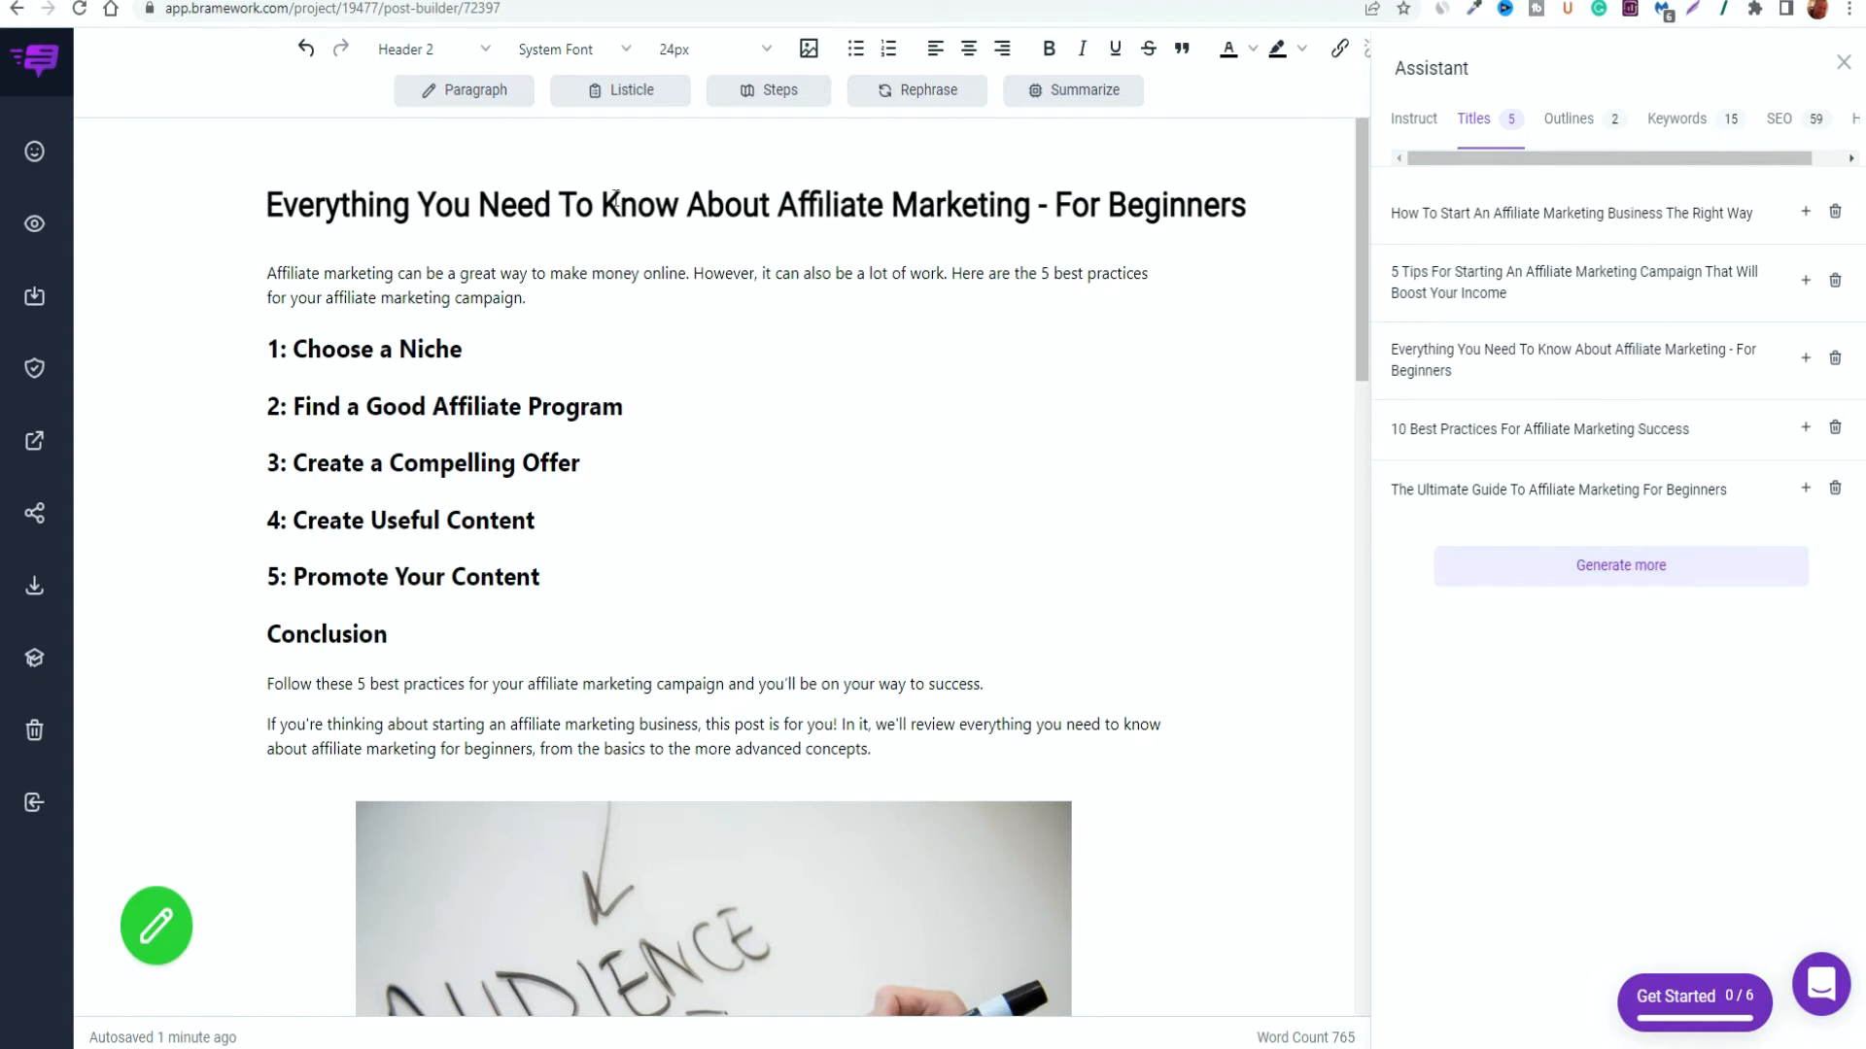
pyautogui.moveTo(534, 204); pyautogui.dragTo(1248, 204)
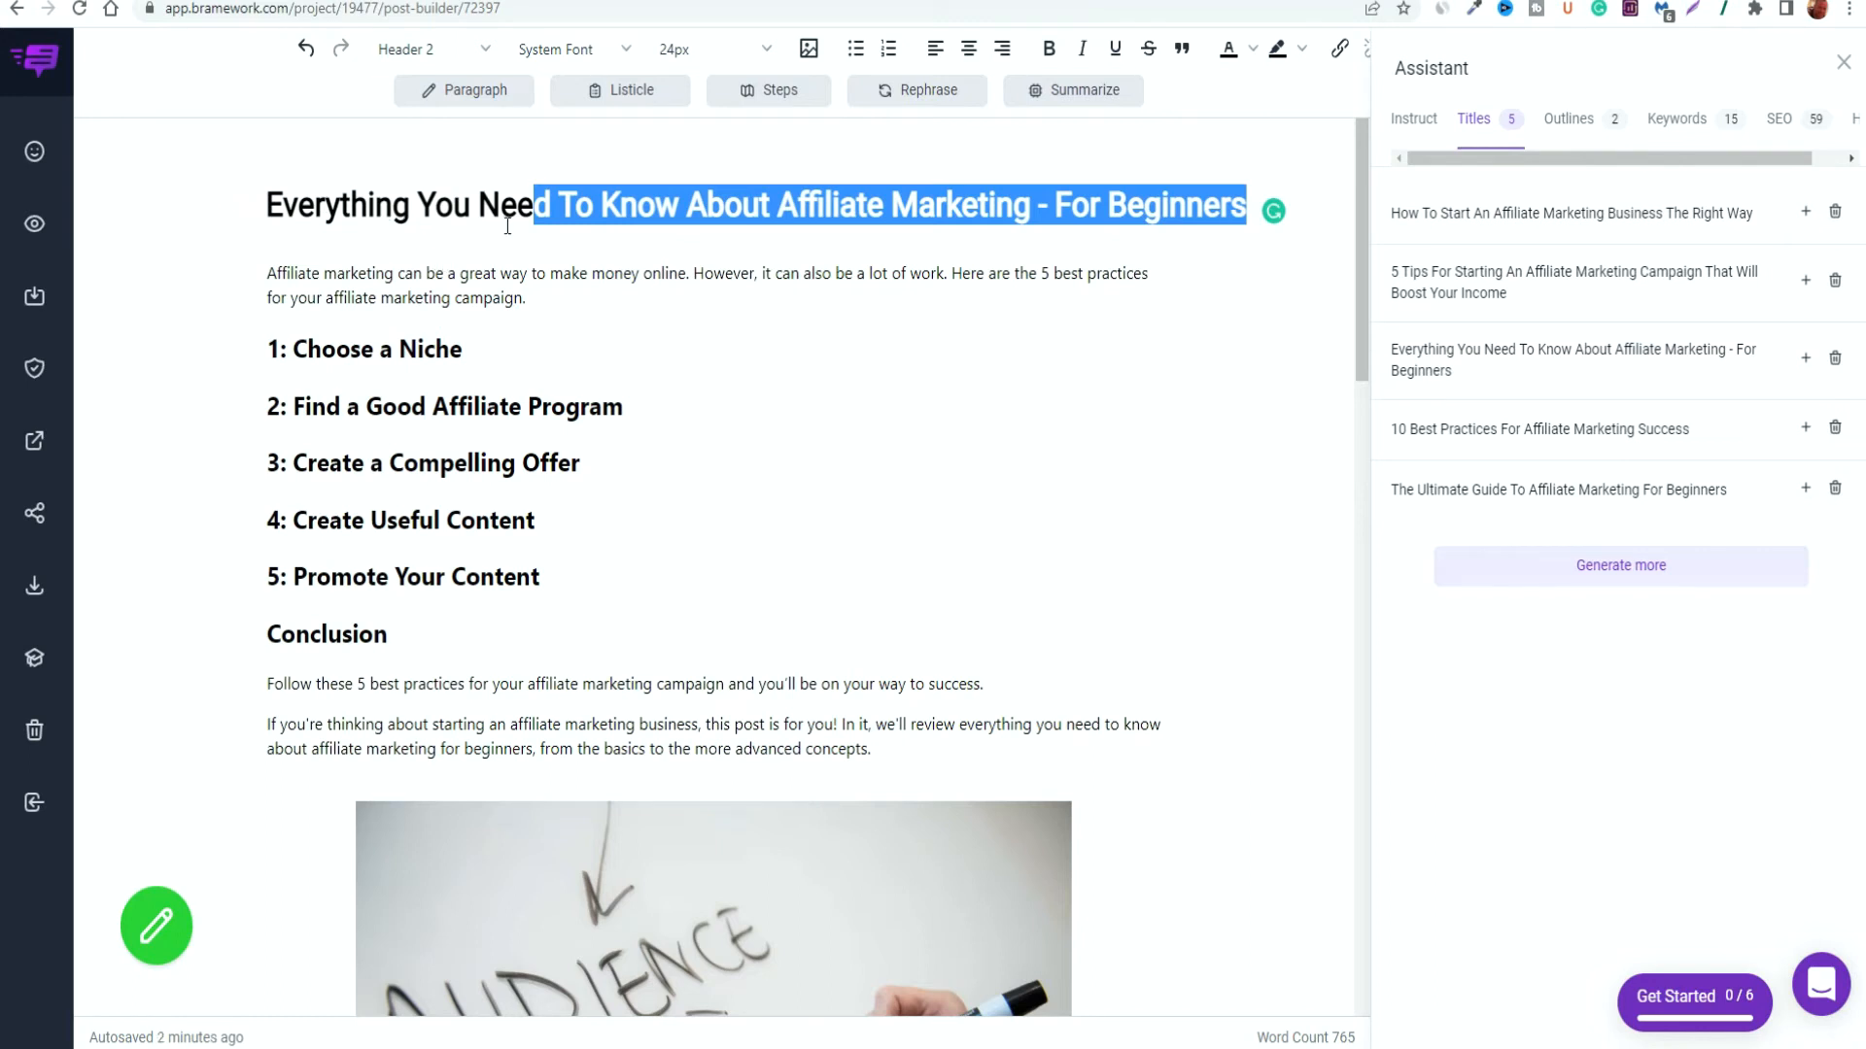
pyautogui.click(1567, 120)
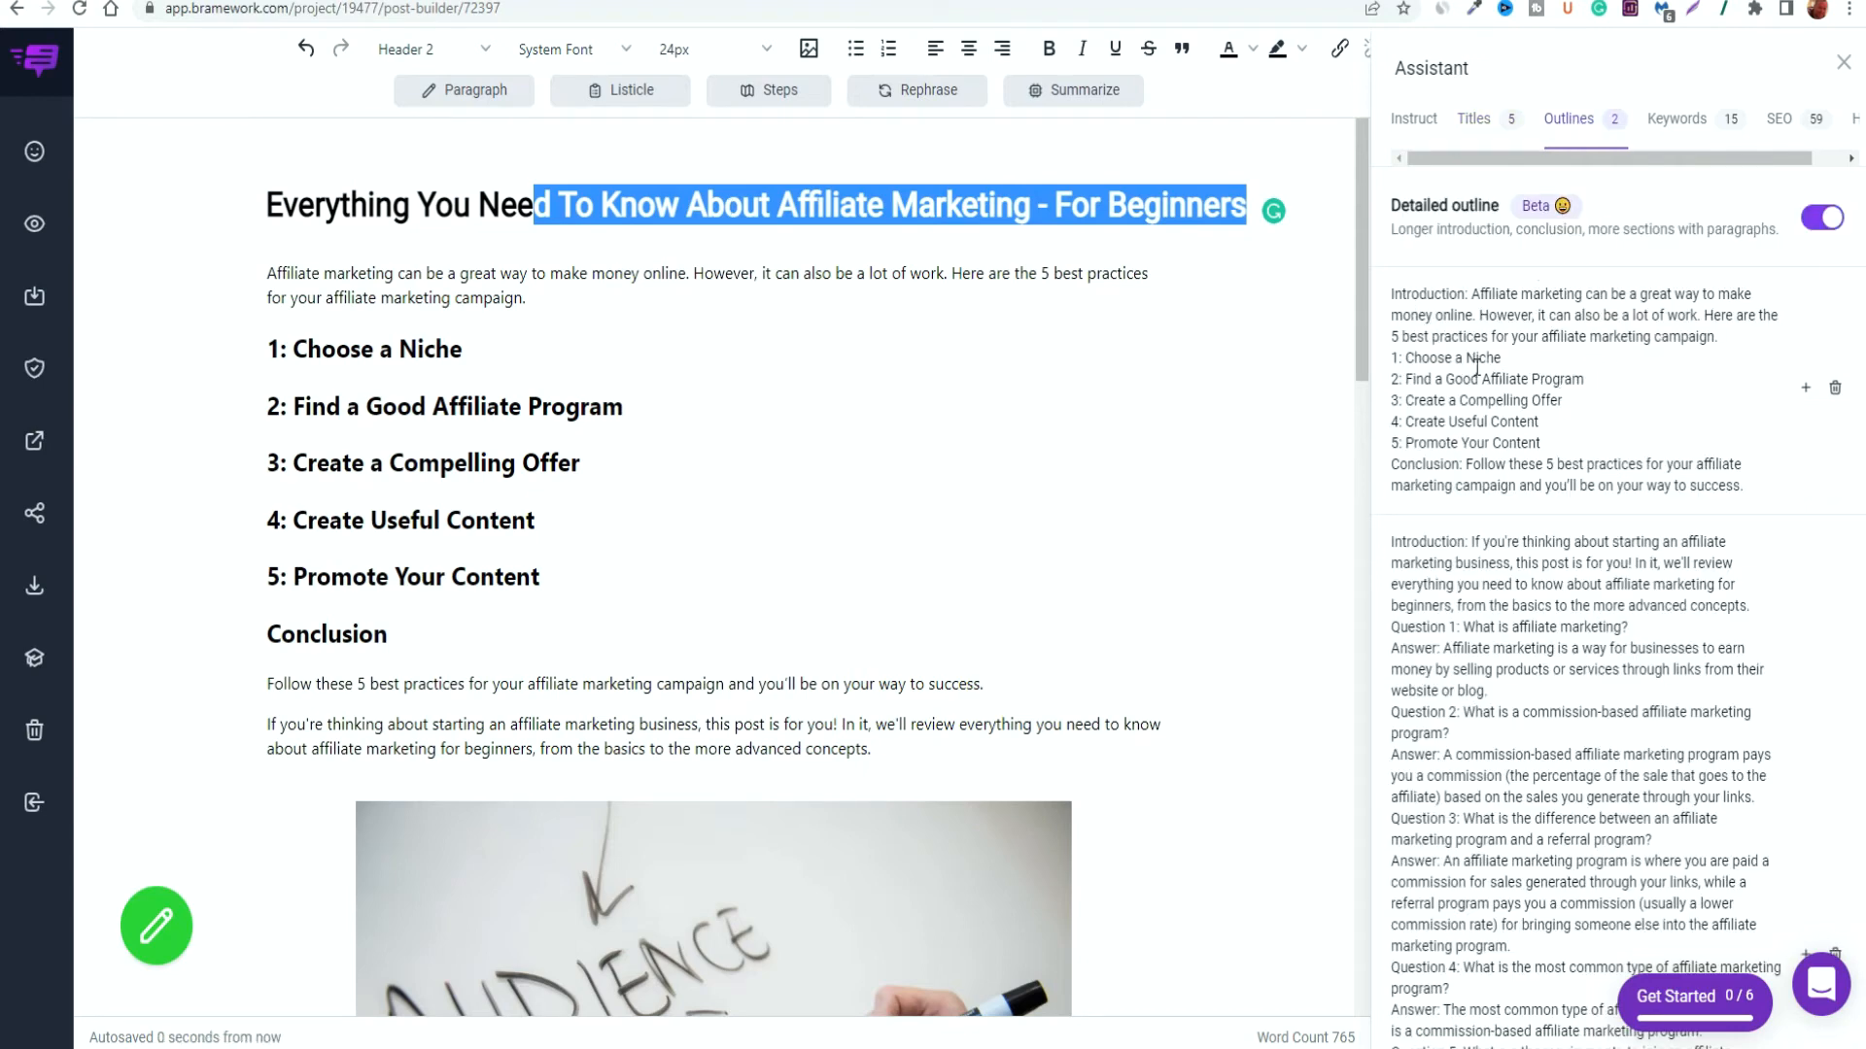
pyautogui.scroll(-2, 1554, 488)
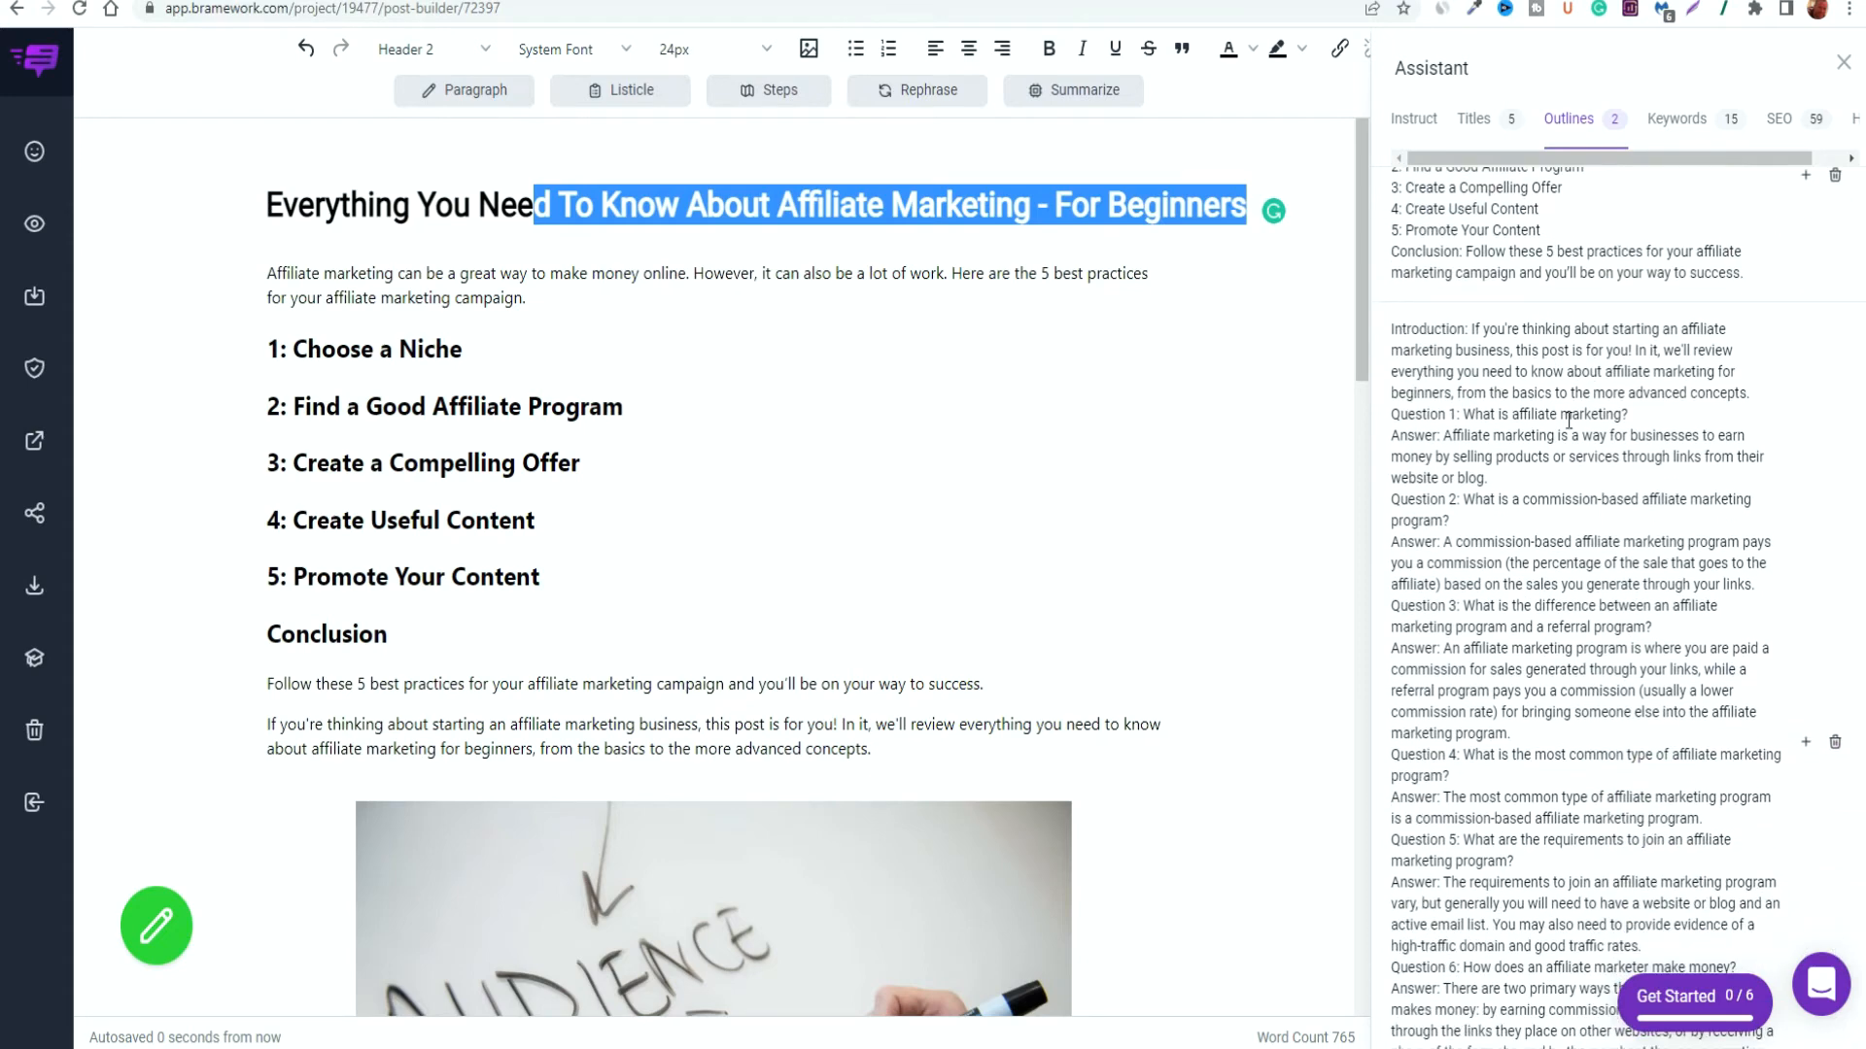
pyautogui.scroll(-2, 1519, 504)
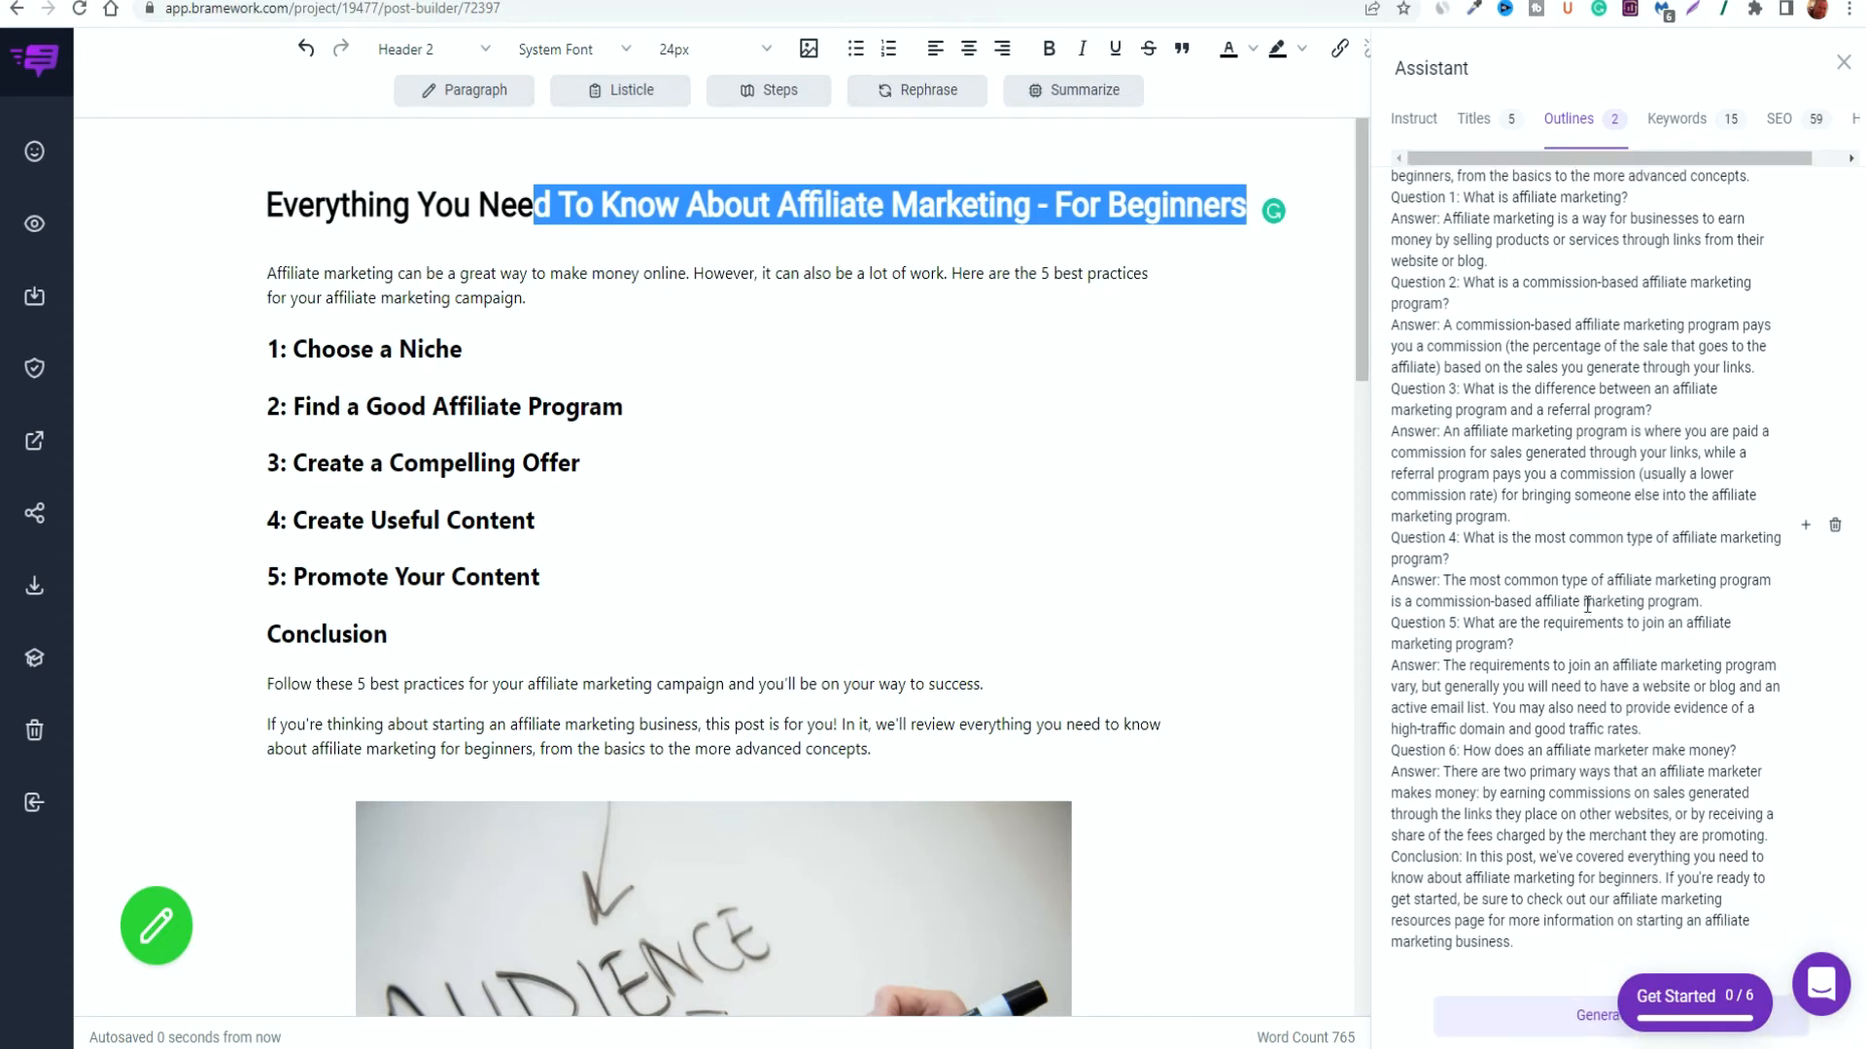
pyautogui.scroll(-1, 502, 482)
pyautogui.scroll(-10, 708, 525)
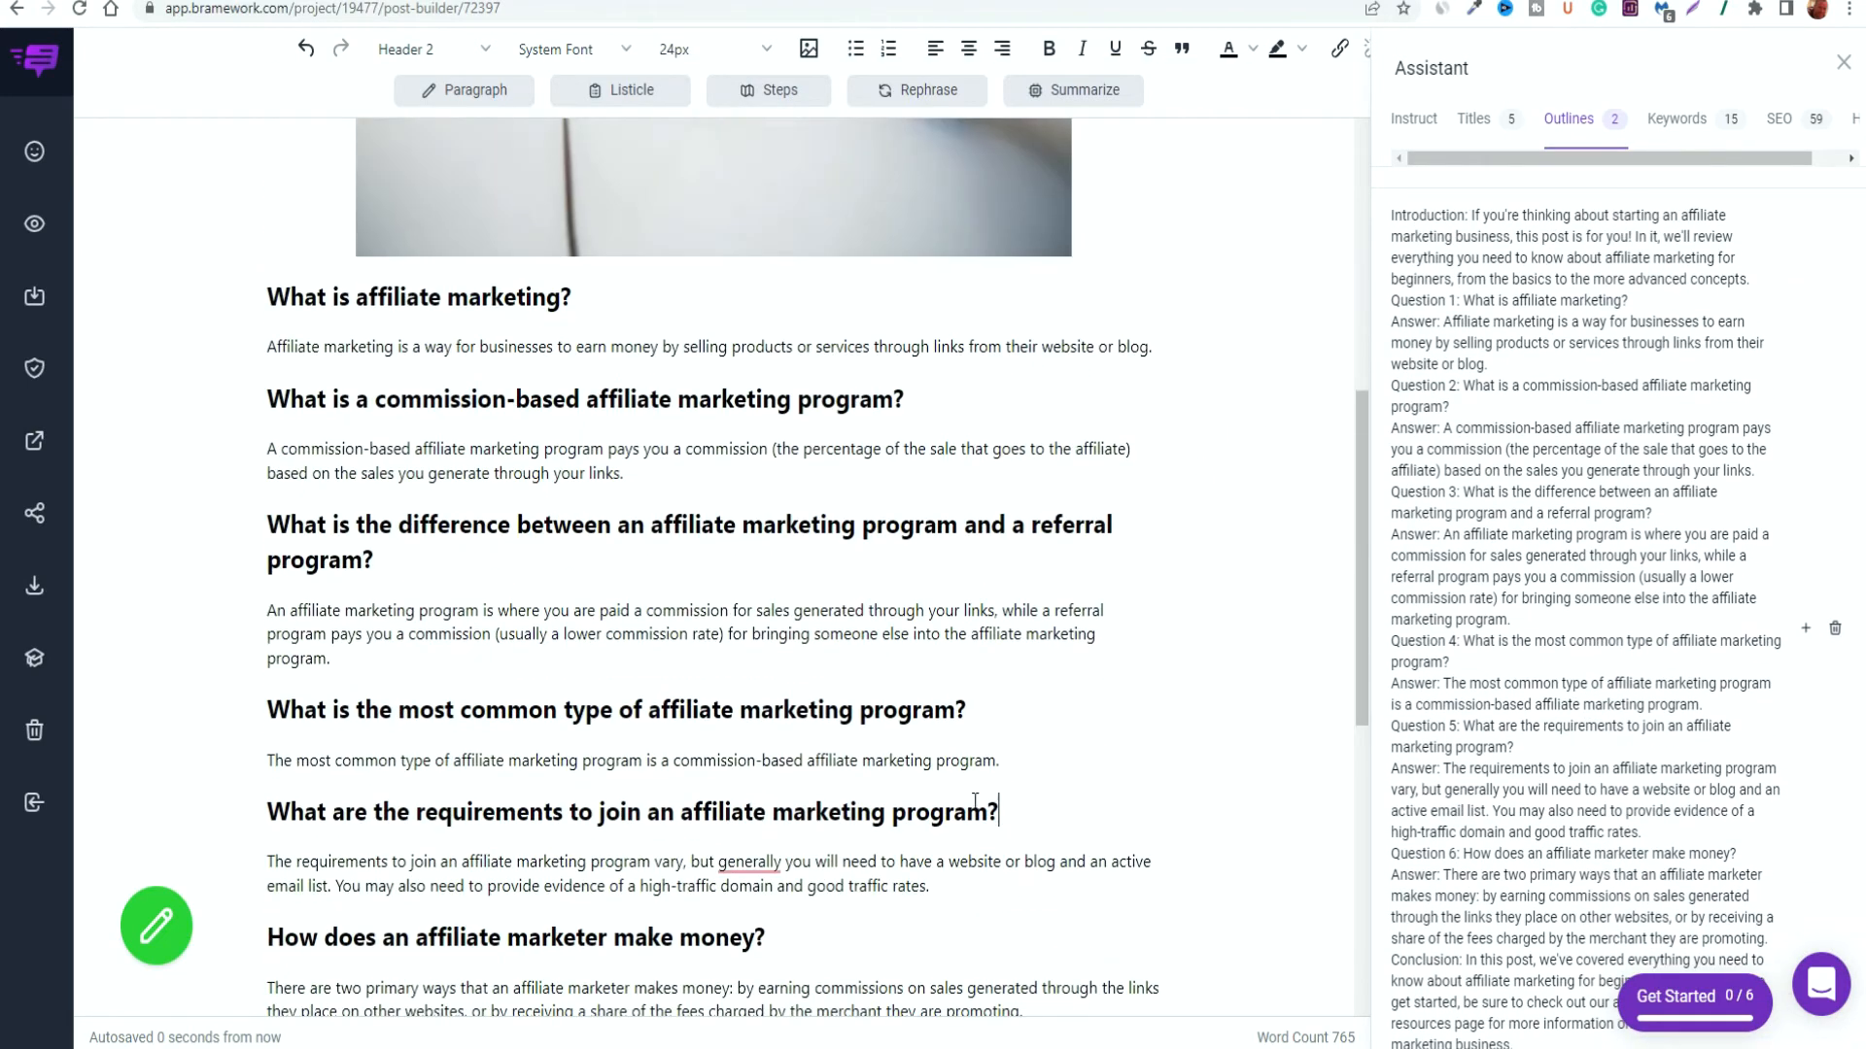
# Compare the suggested question outline with the post by highlighting matching sections in both, including the numbered headings through the first conclusion
pyautogui.moveTo(998, 812); pyautogui.dragTo(369, 438)
pyautogui.scroll(-1, 1555, 622)
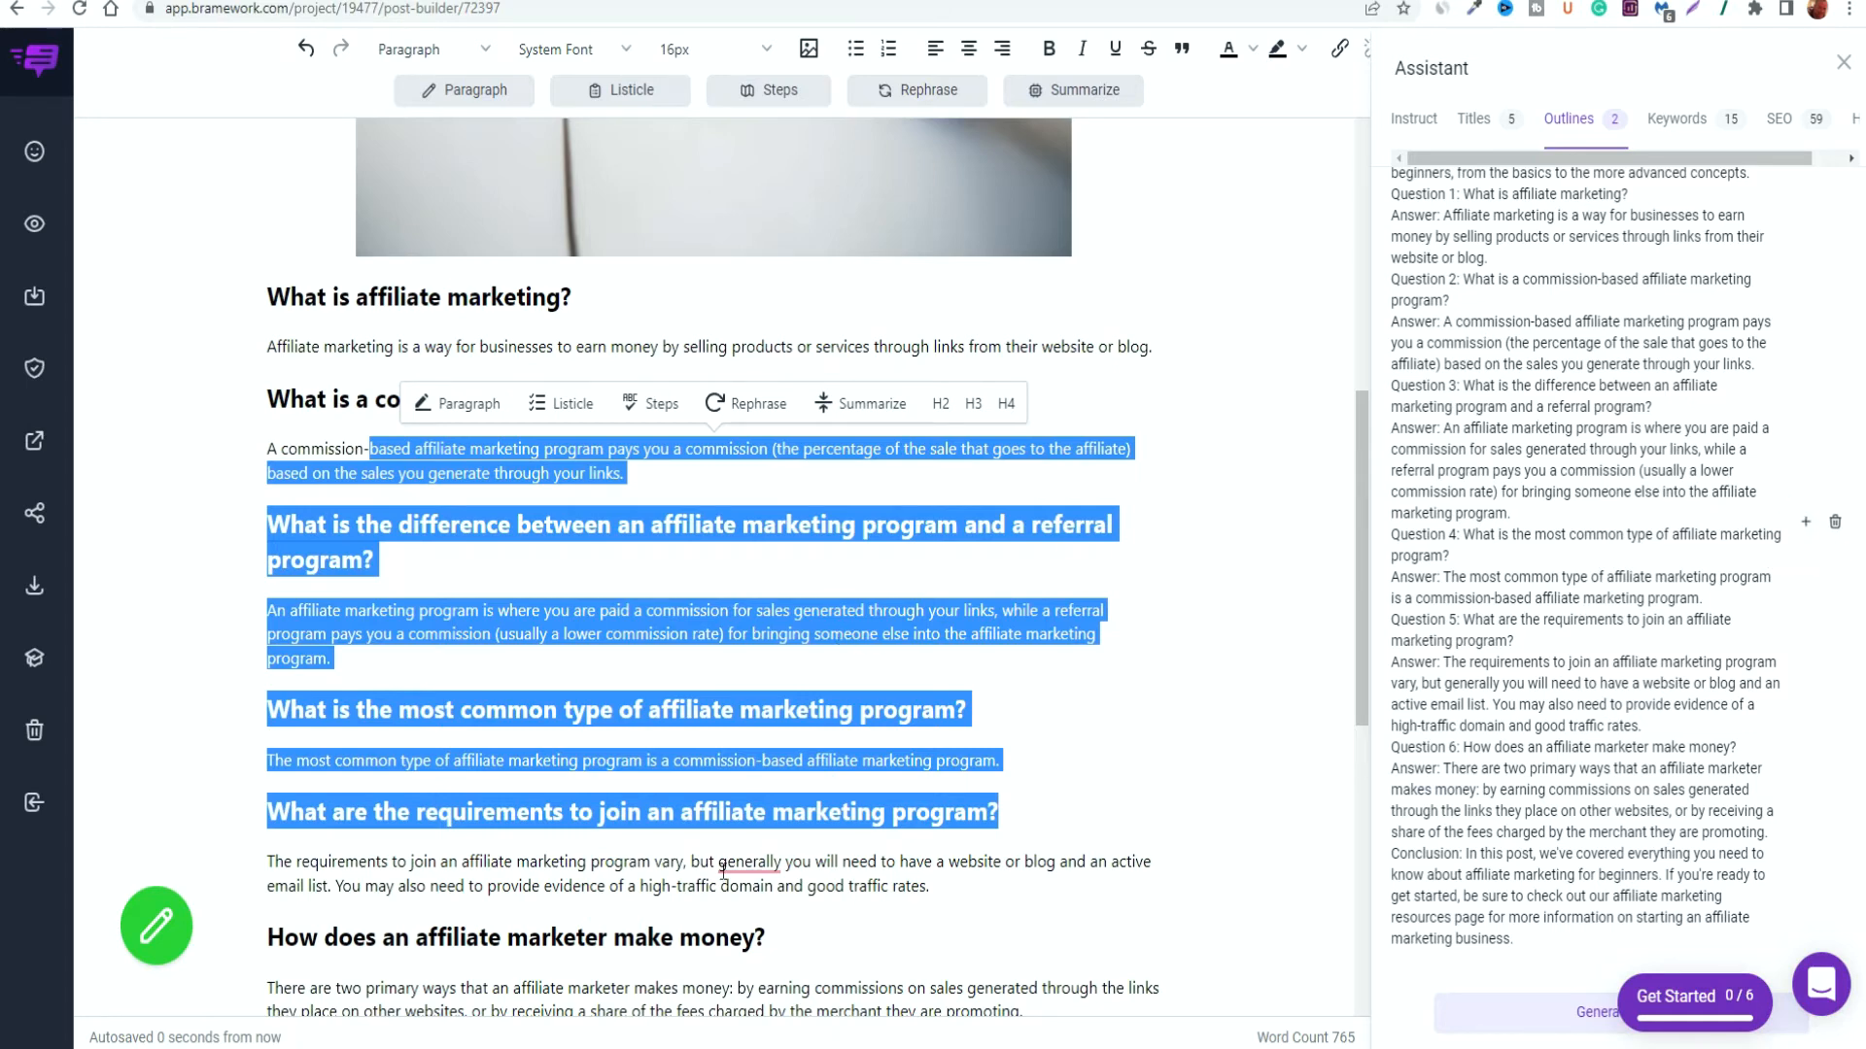
pyautogui.click(787, 904)
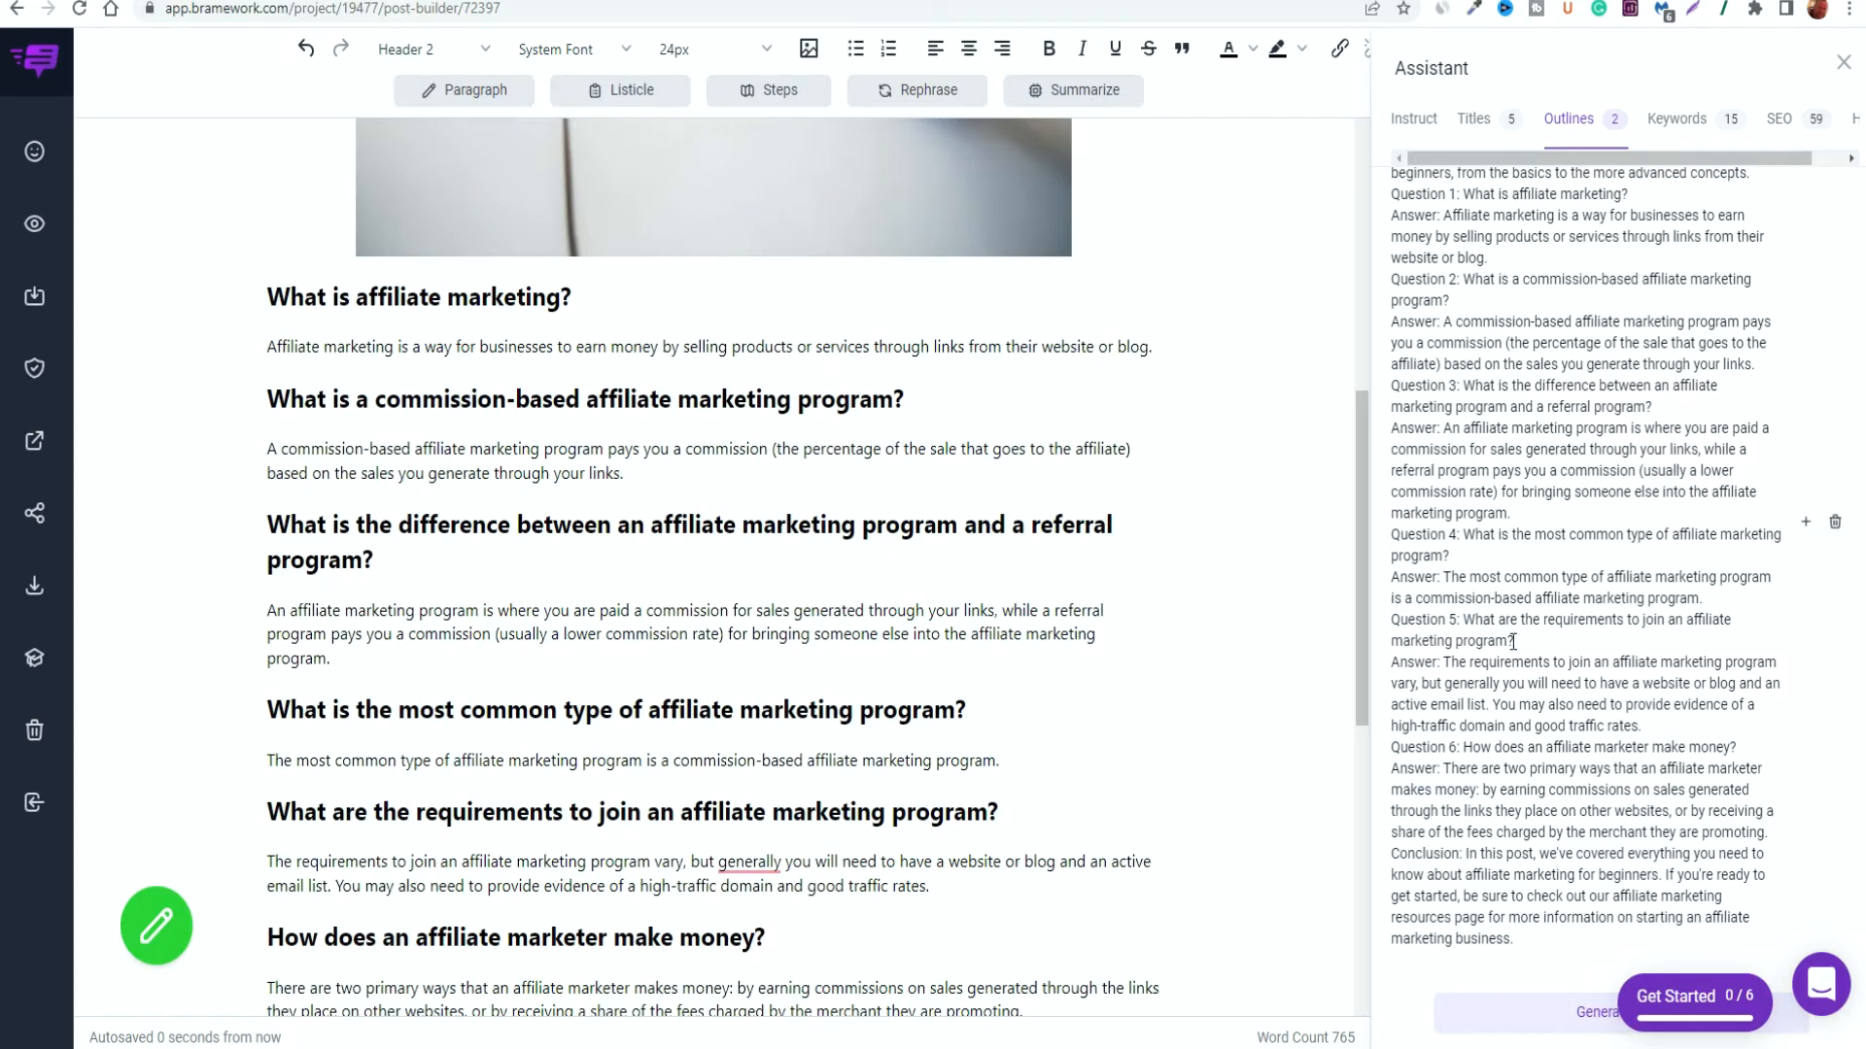
pyautogui.moveTo(1513, 642); pyautogui.dragTo(1400, 407)
pyautogui.moveTo(774, 941); pyautogui.dragTo(184, 291)
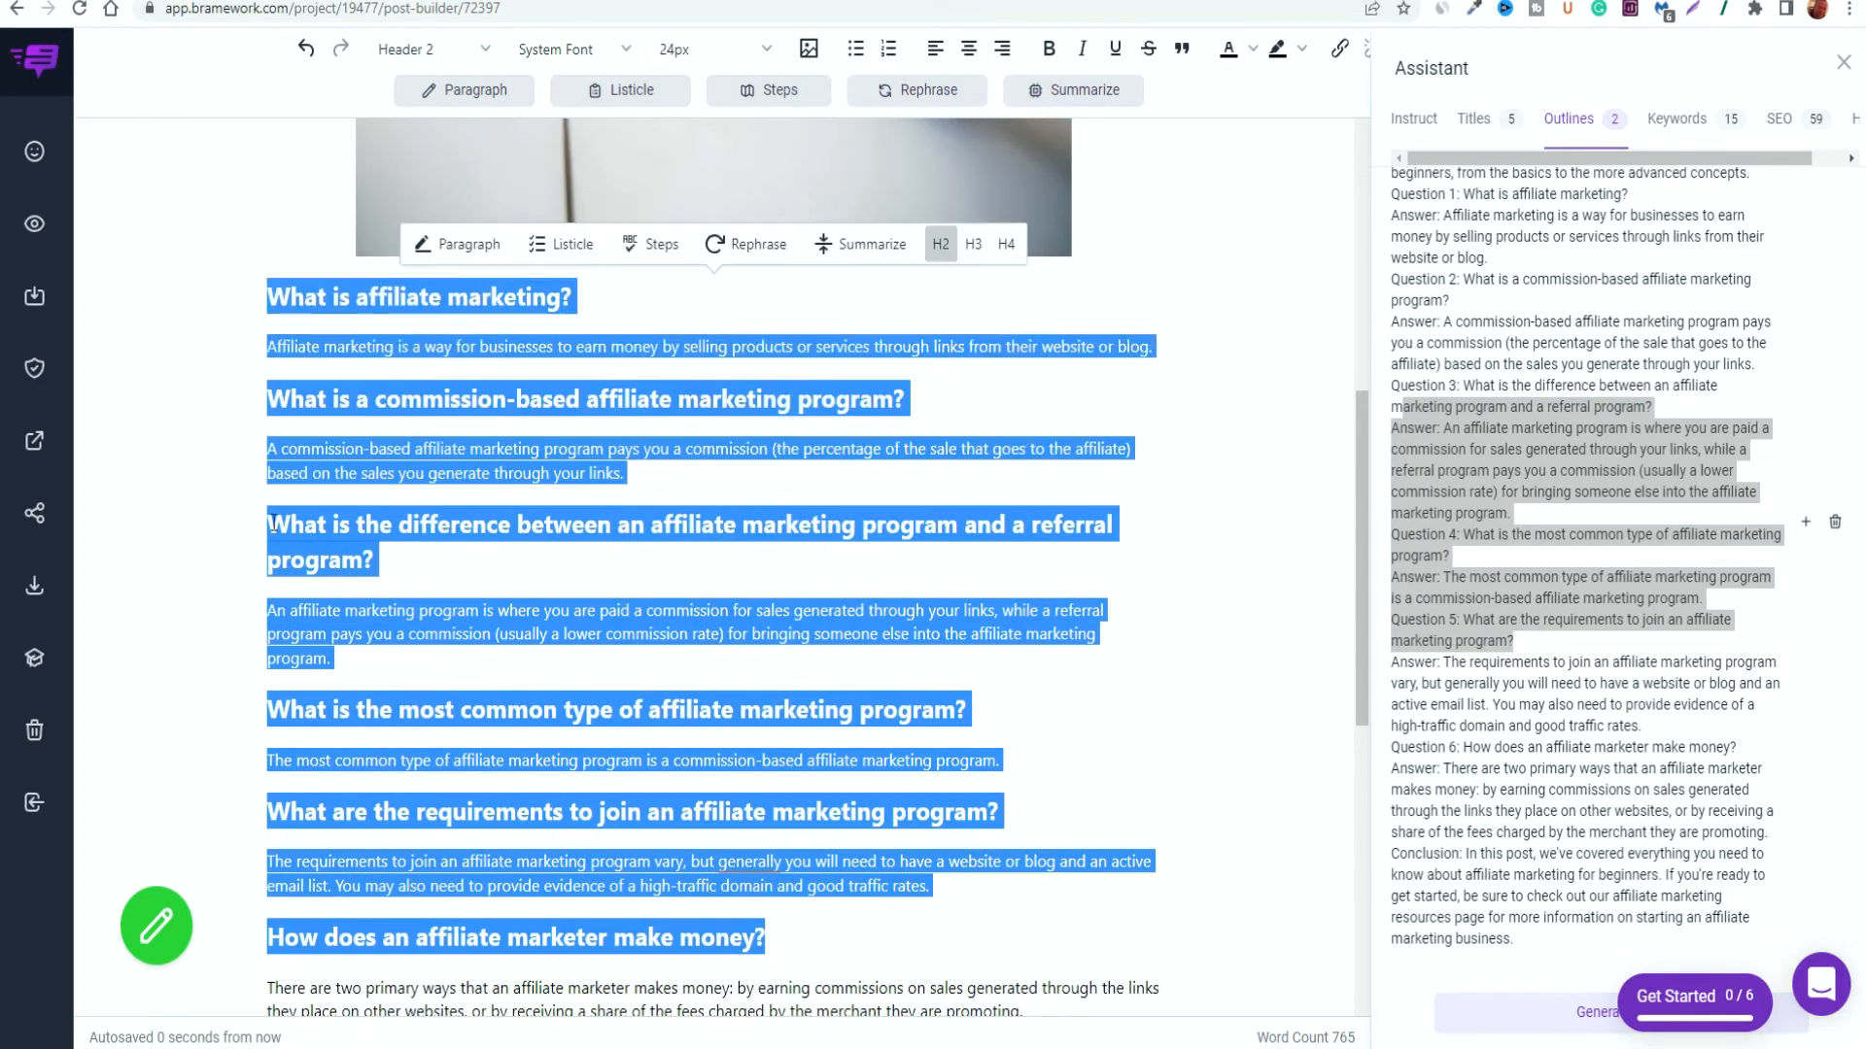
pyautogui.scroll(5, 580, 843)
pyautogui.scroll(5, 580, 842)
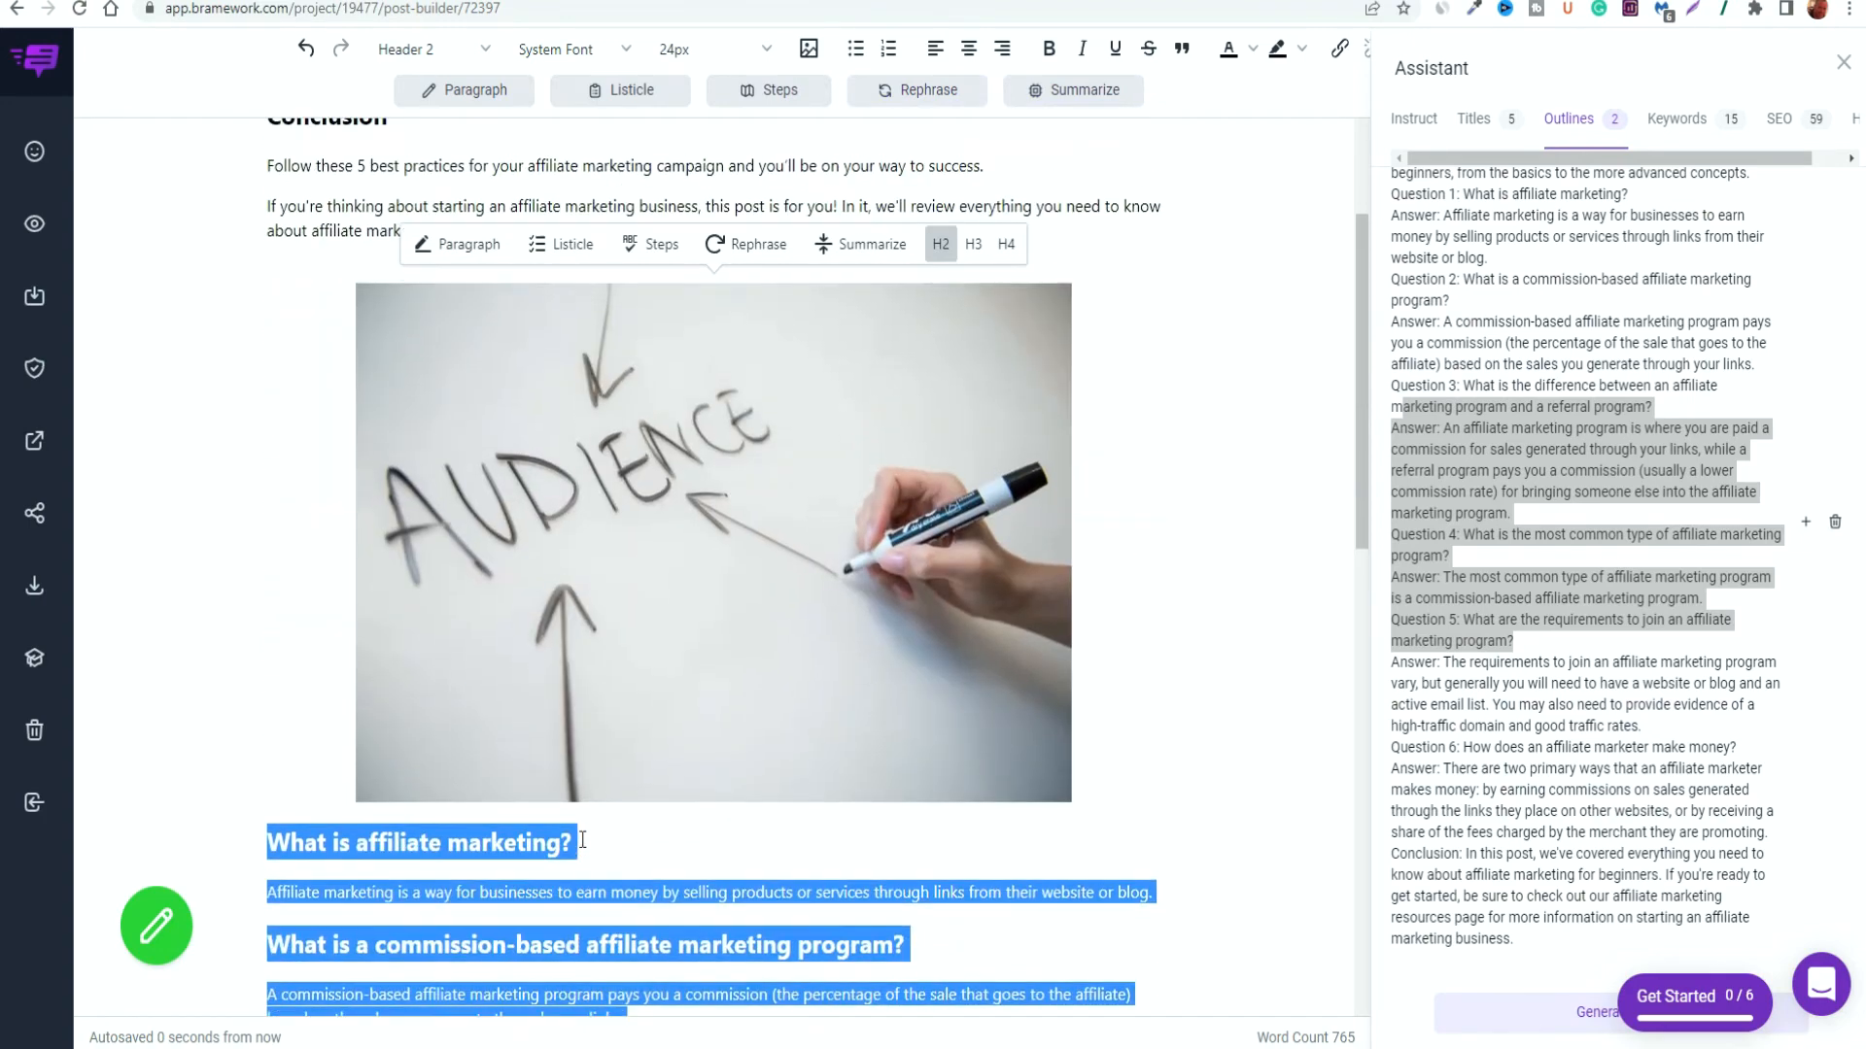
pyautogui.moveTo(268, 243); pyautogui.dragTo(549, 595)
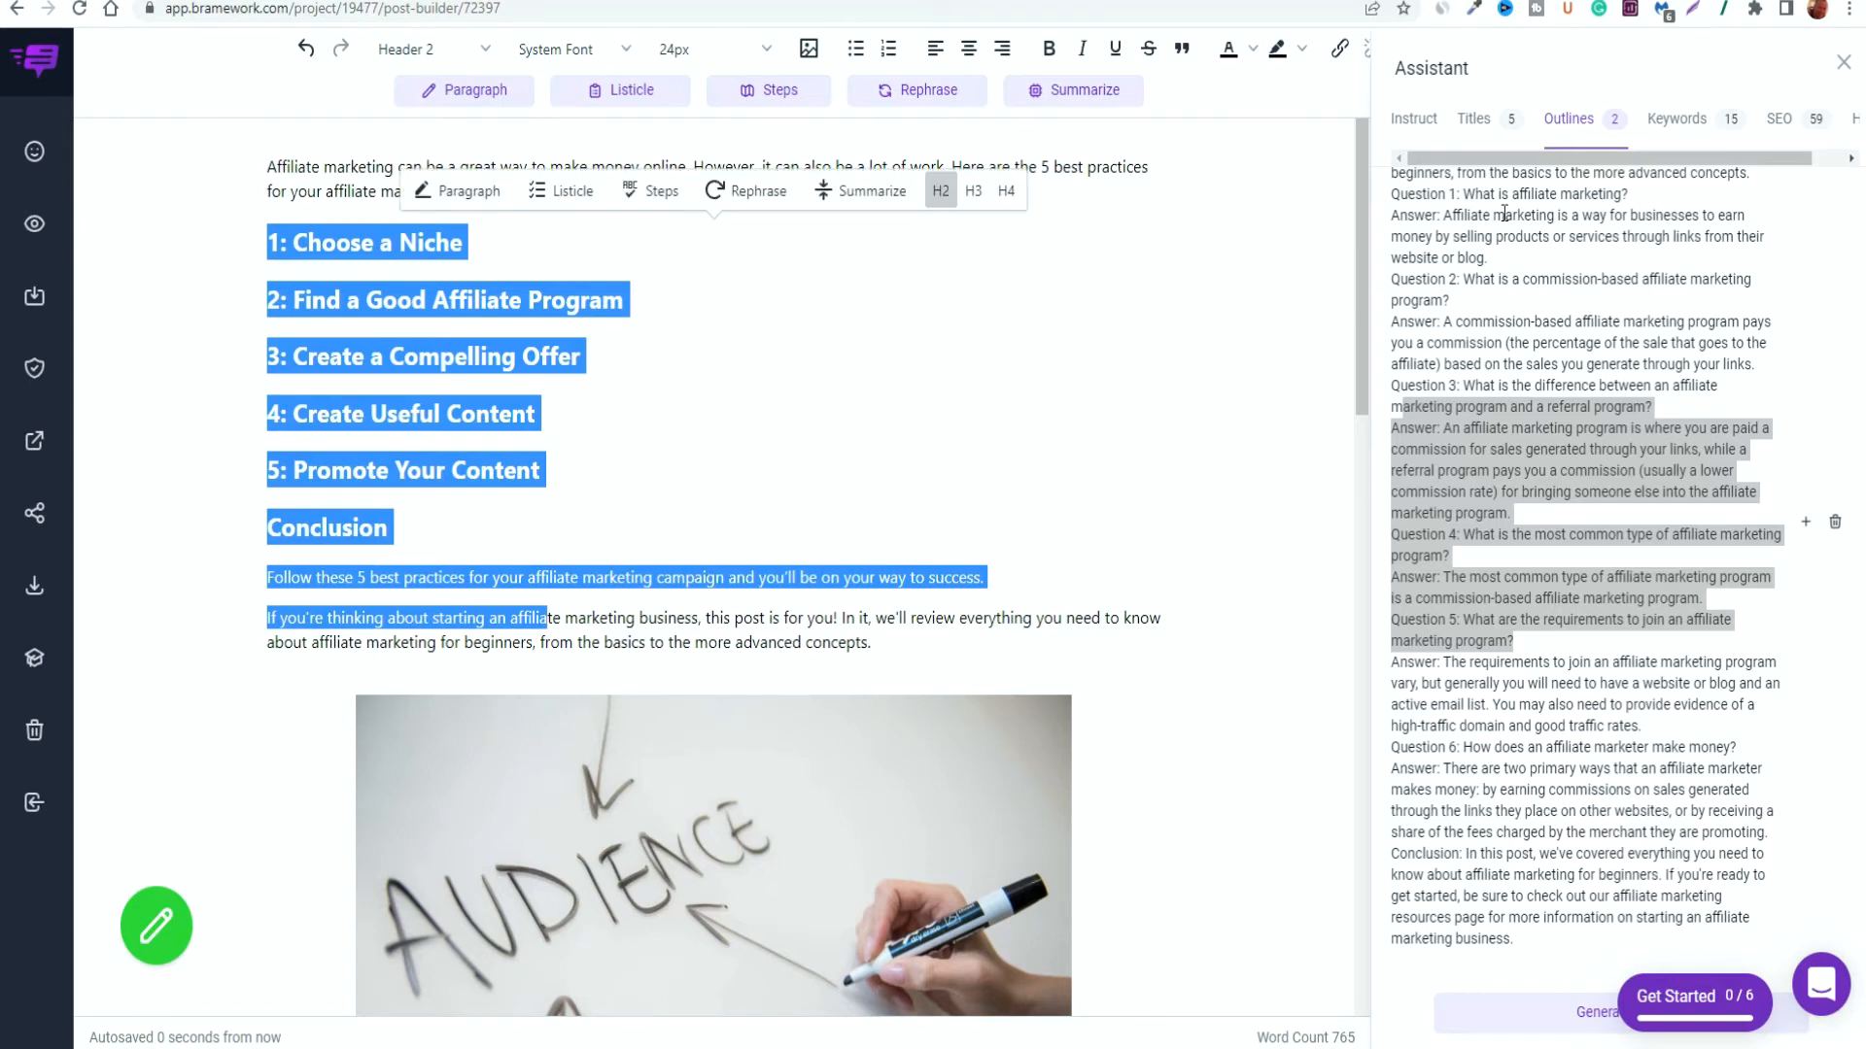
# Review the Assistant's related keywords and the SEO Analyzer tips, and look through the post down to its end
pyautogui.click(1693, 119)
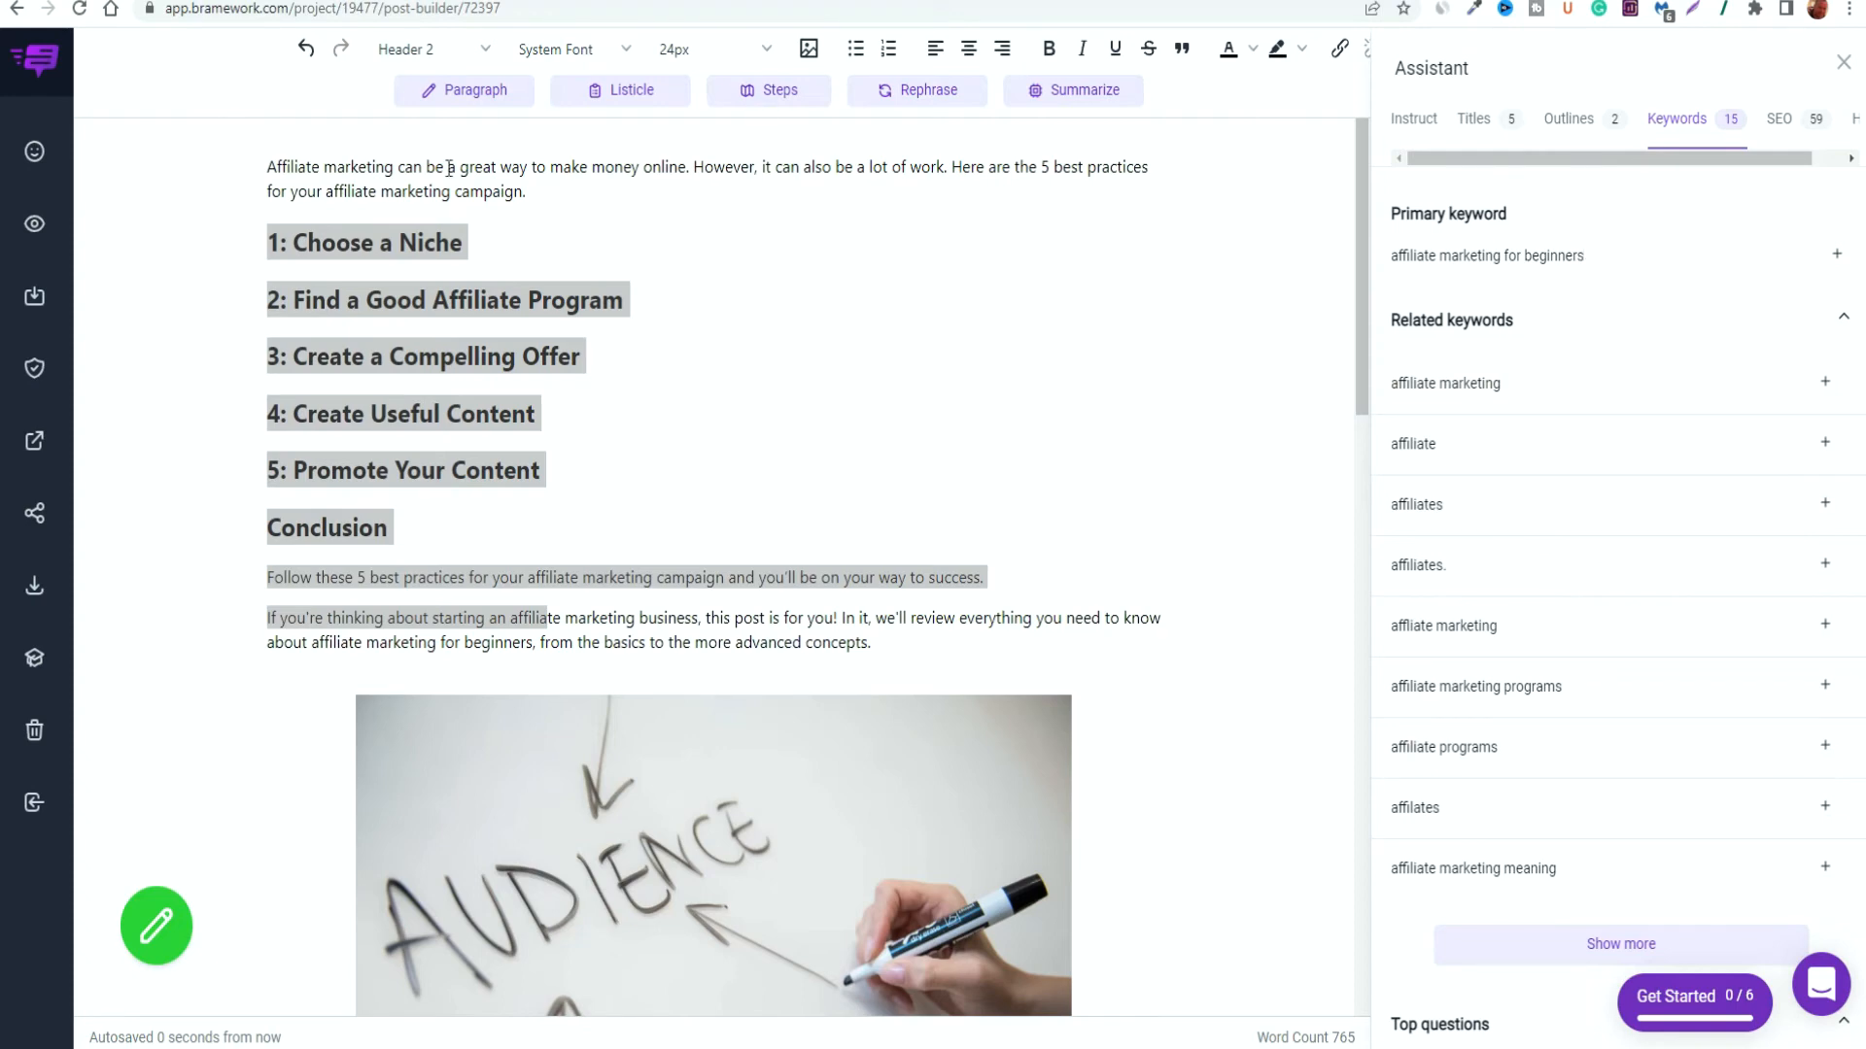
pyautogui.scroll(1, 677, 476)
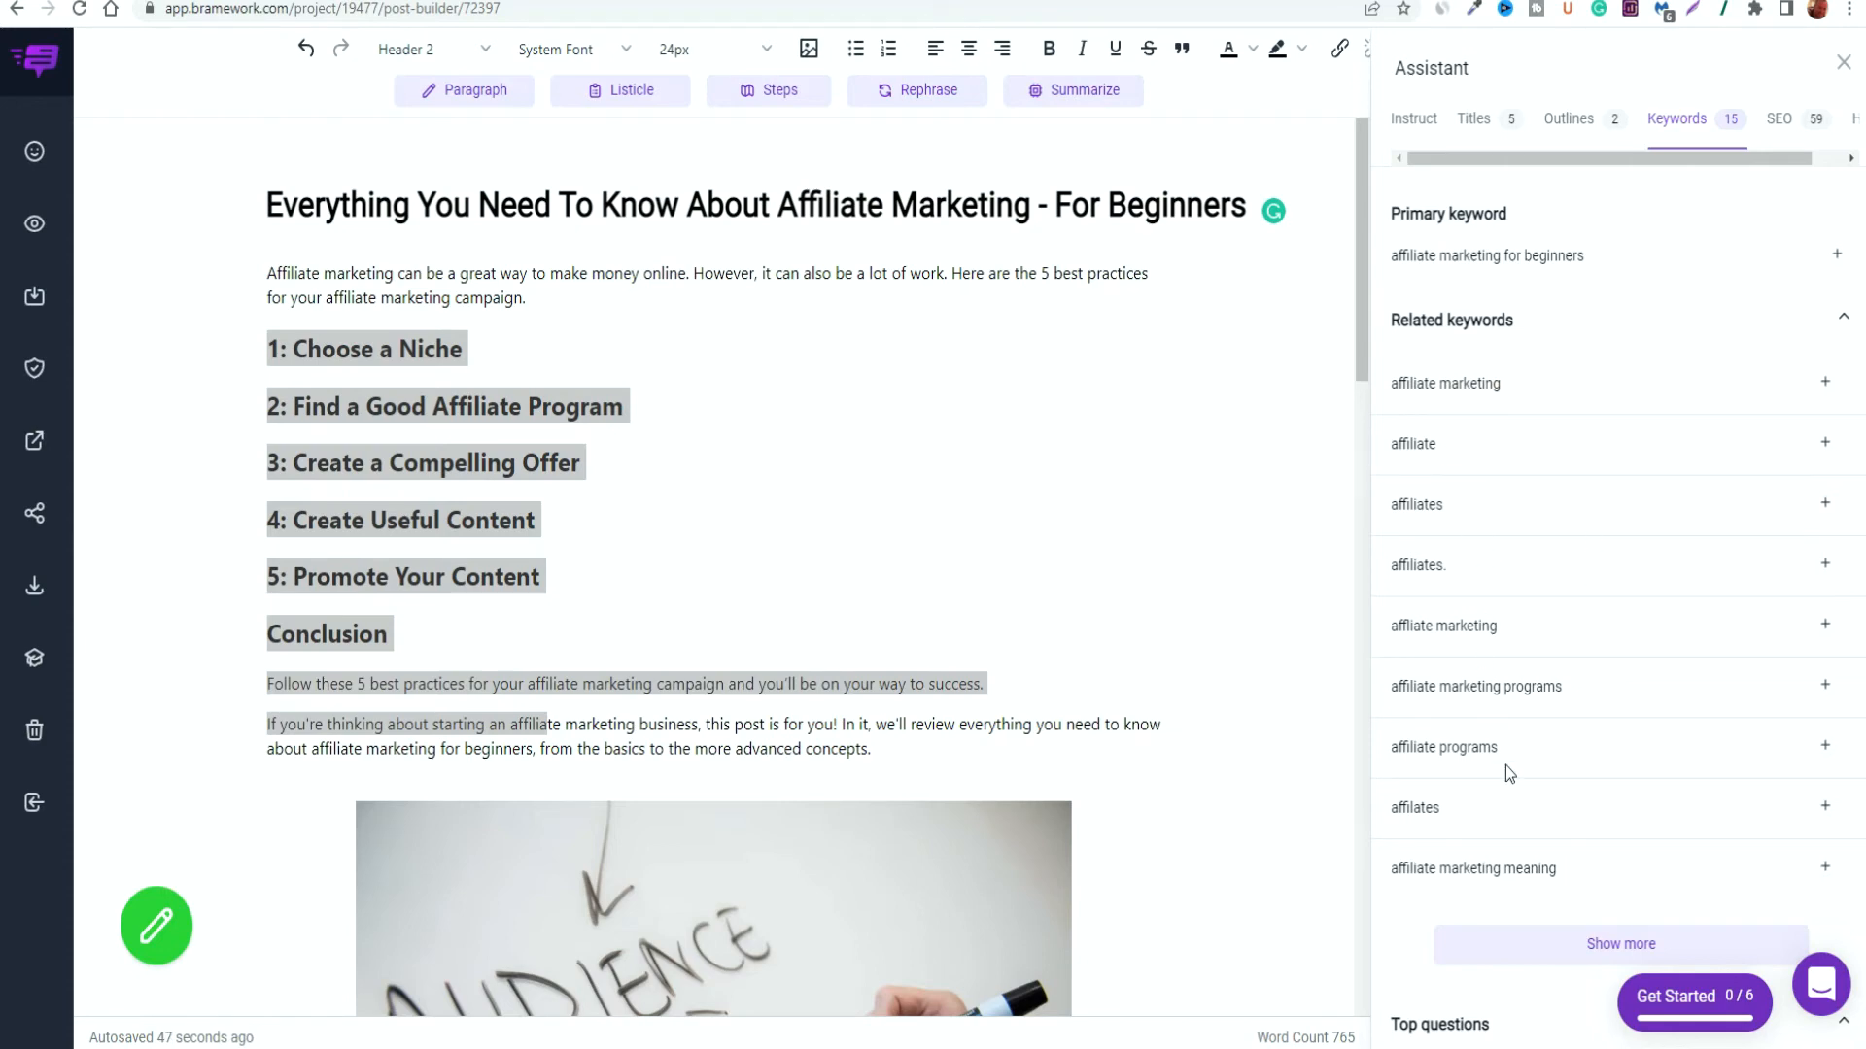
pyautogui.click(1779, 118)
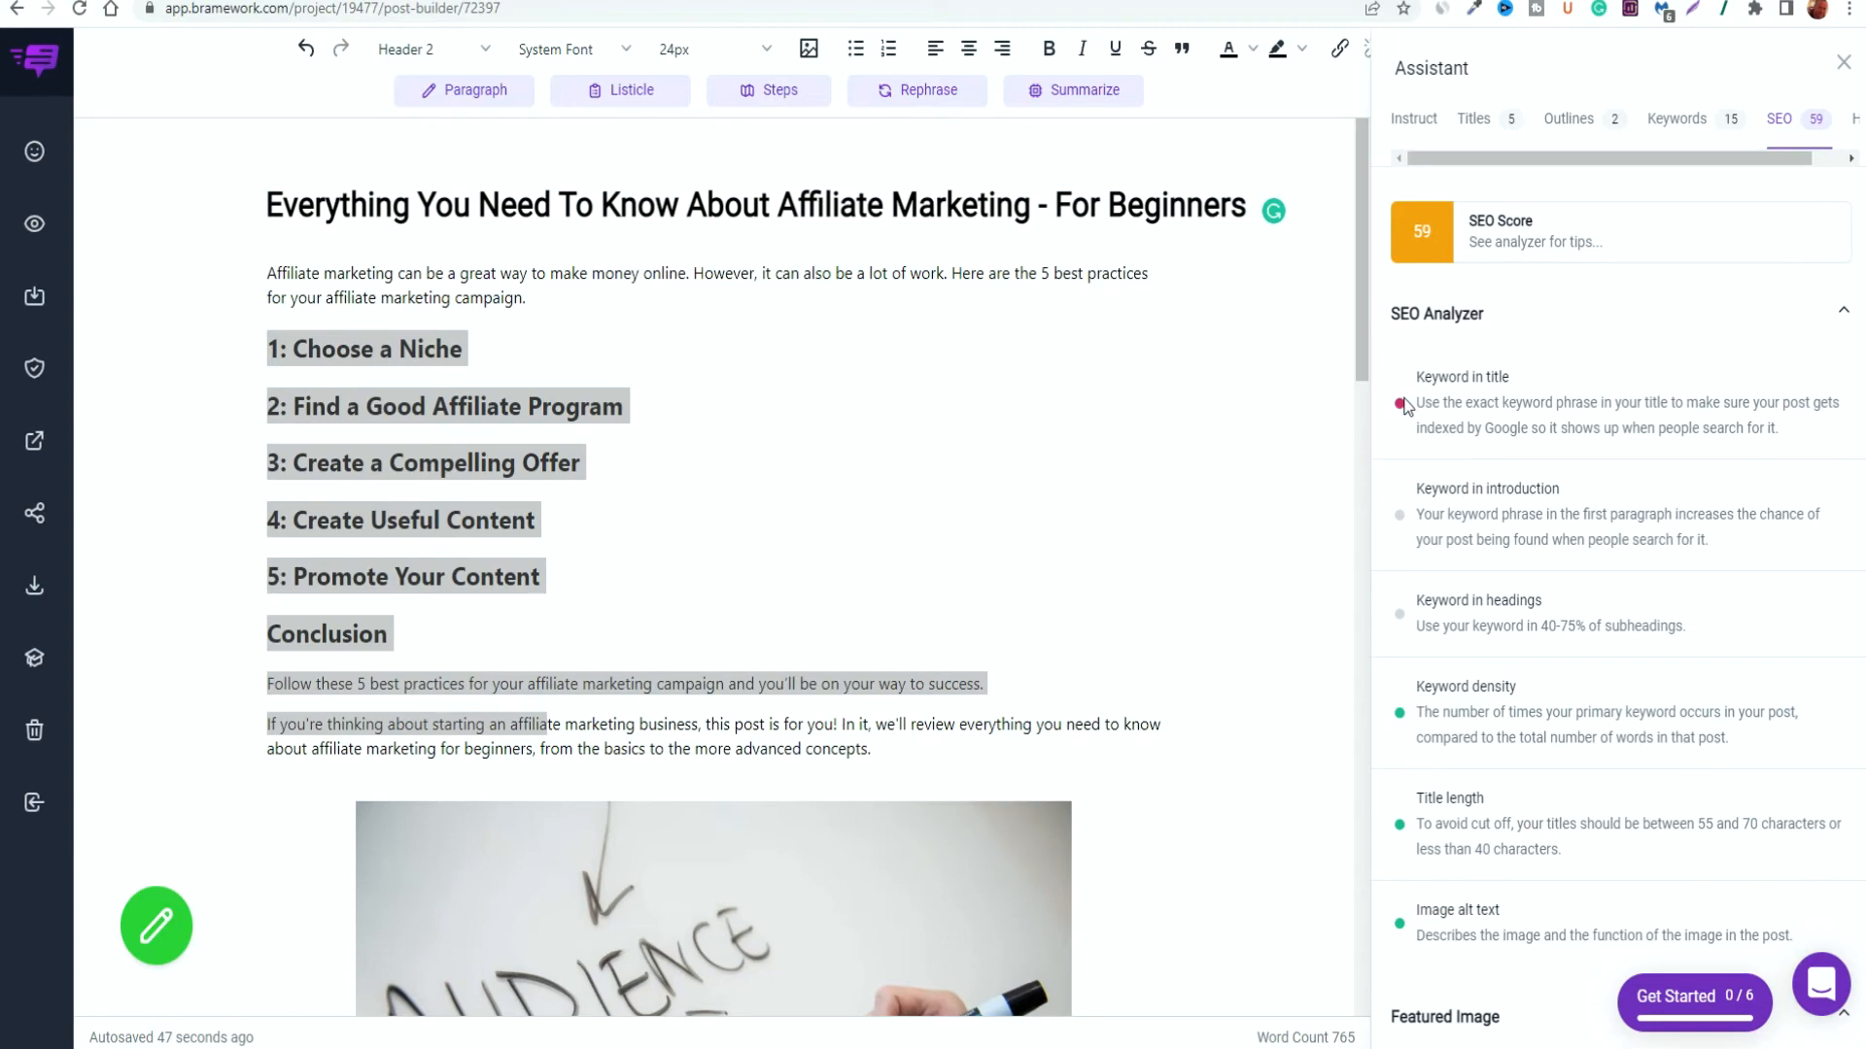
pyautogui.click(1122, 523)
pyautogui.scroll(-8, 1089, 515)
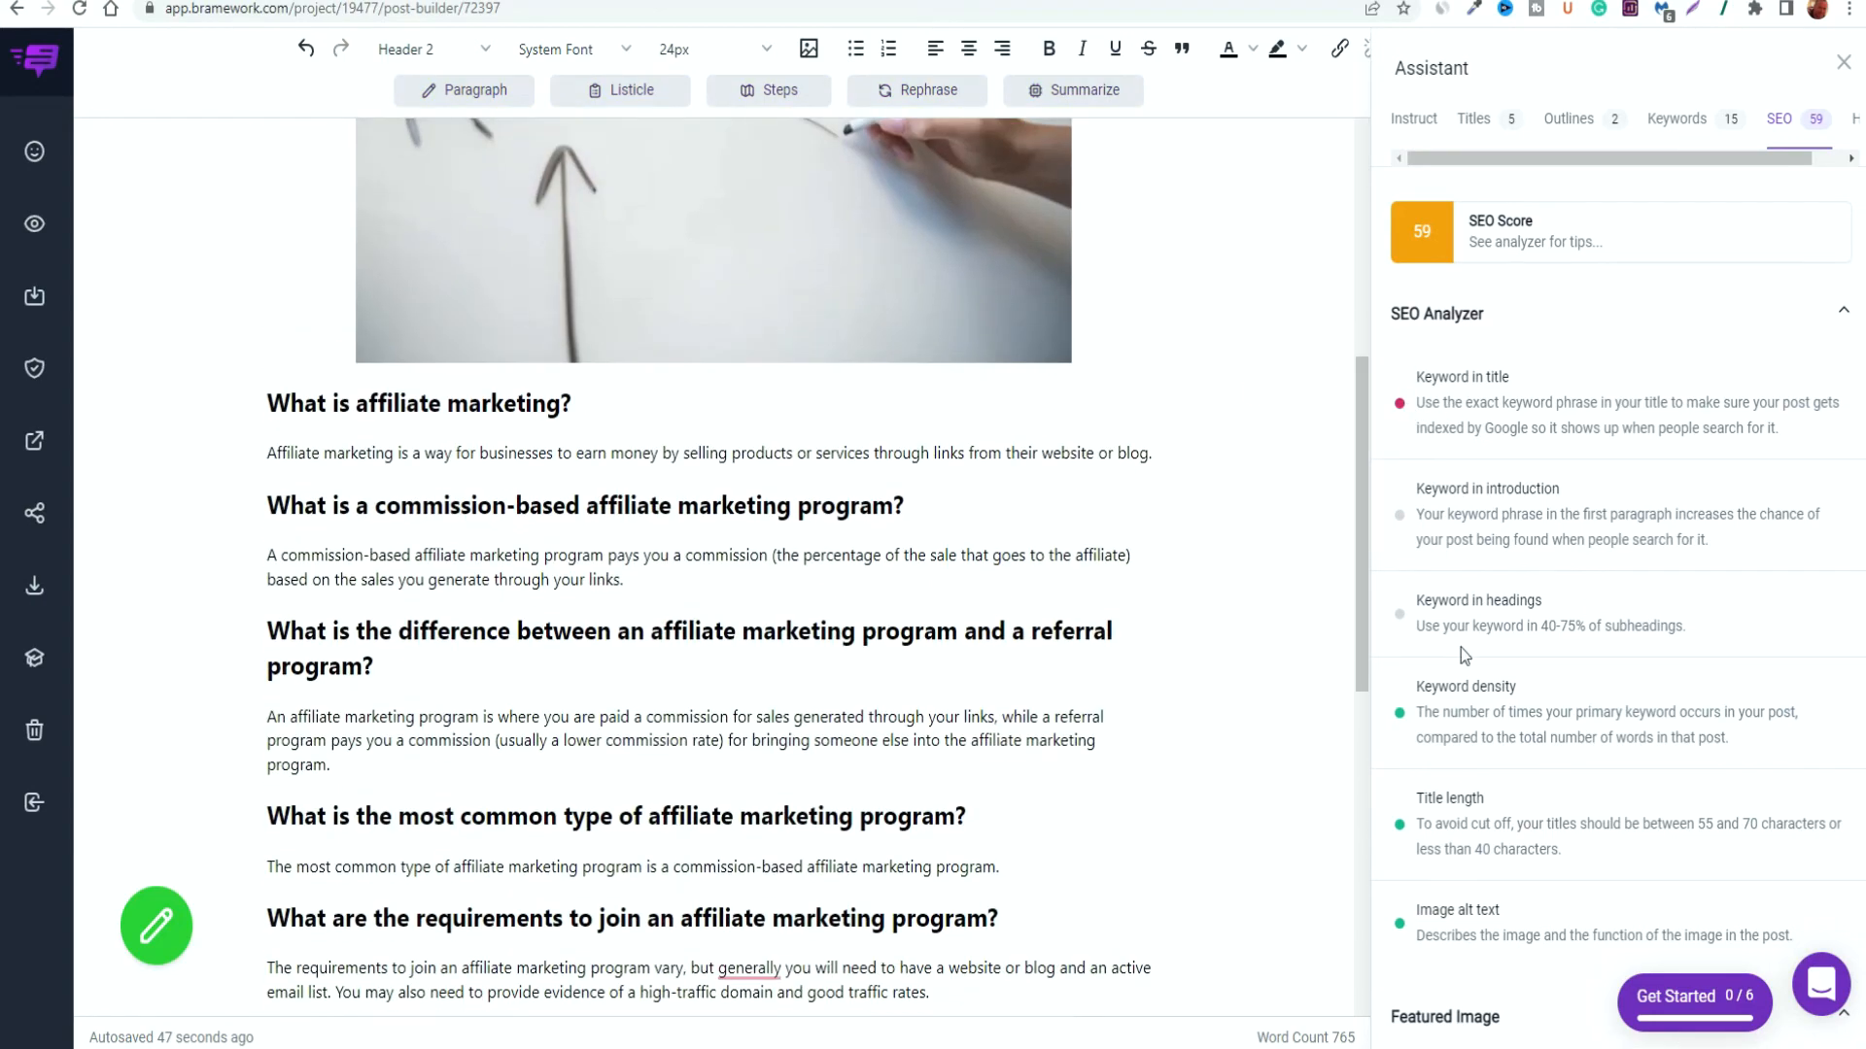
pyautogui.scroll(-10, 1117, 583)
# Read the suggested outlines again and select the conclusion's last paragraph to view its AI text options
pyautogui.click(1569, 118)
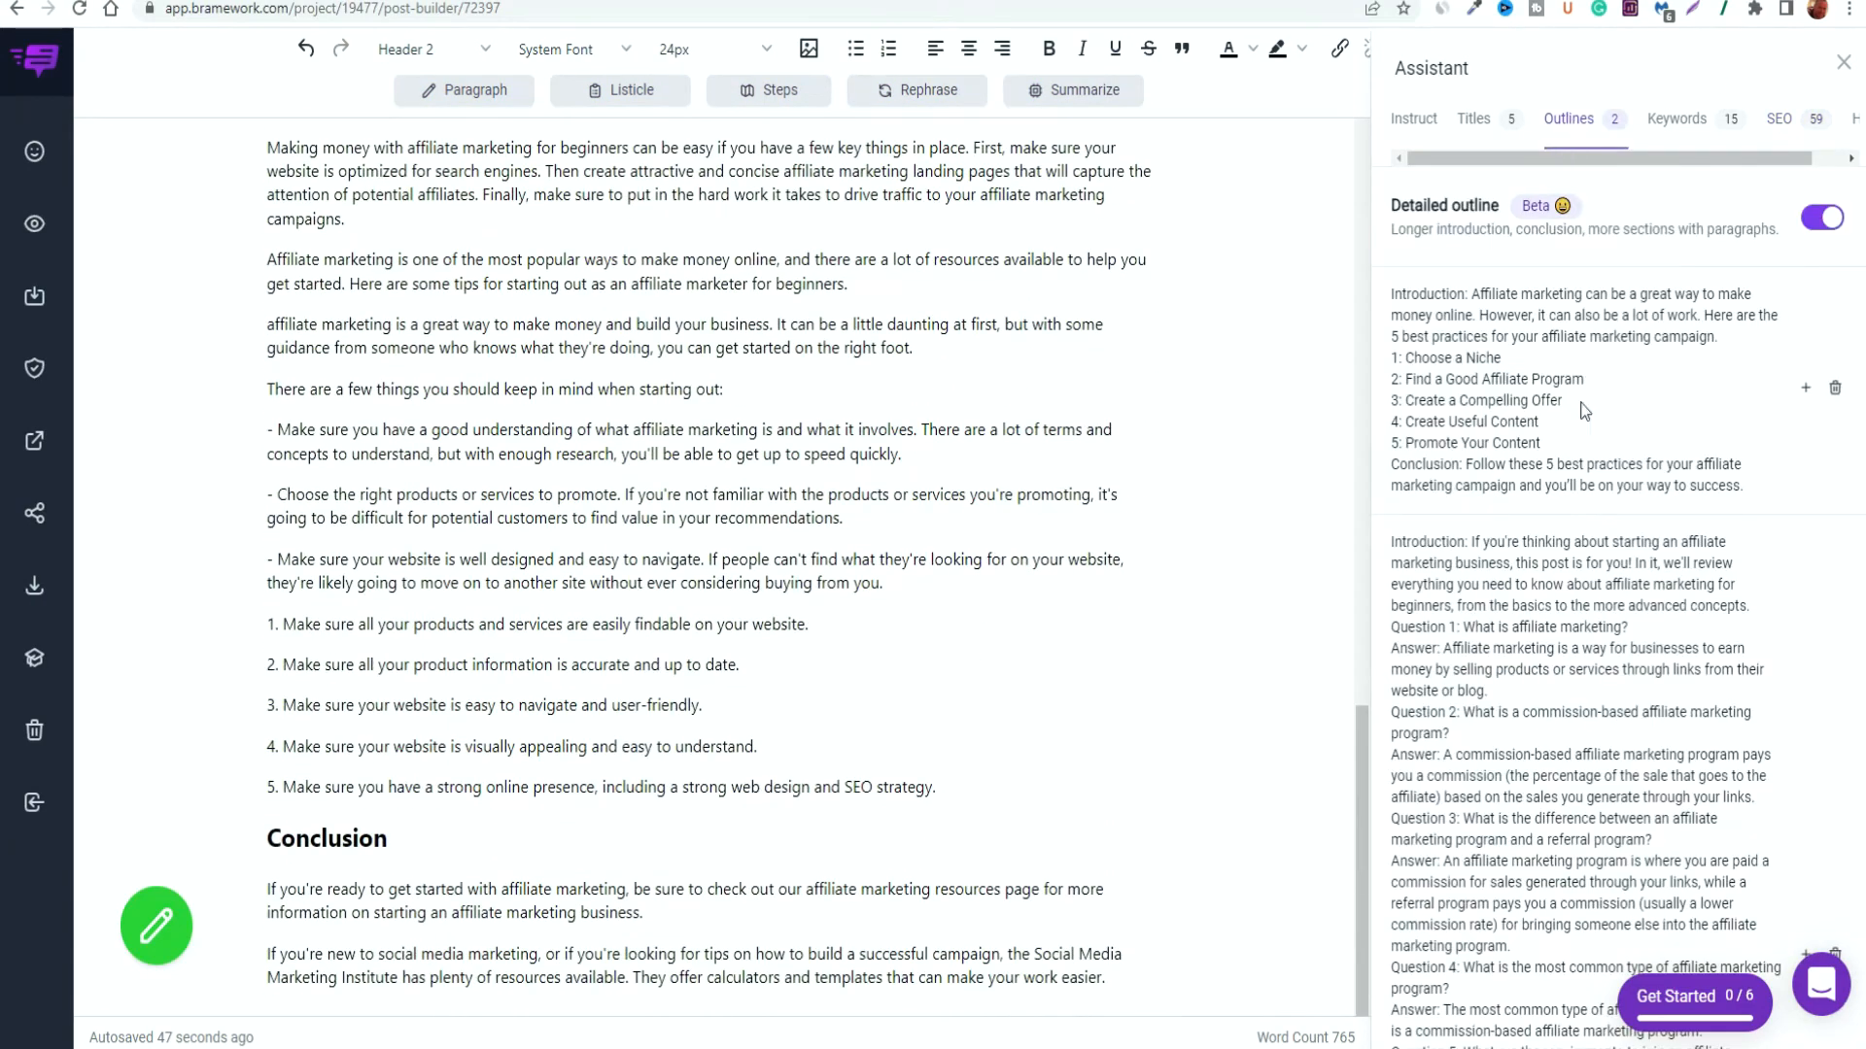
pyautogui.scroll(-5, 1583, 418)
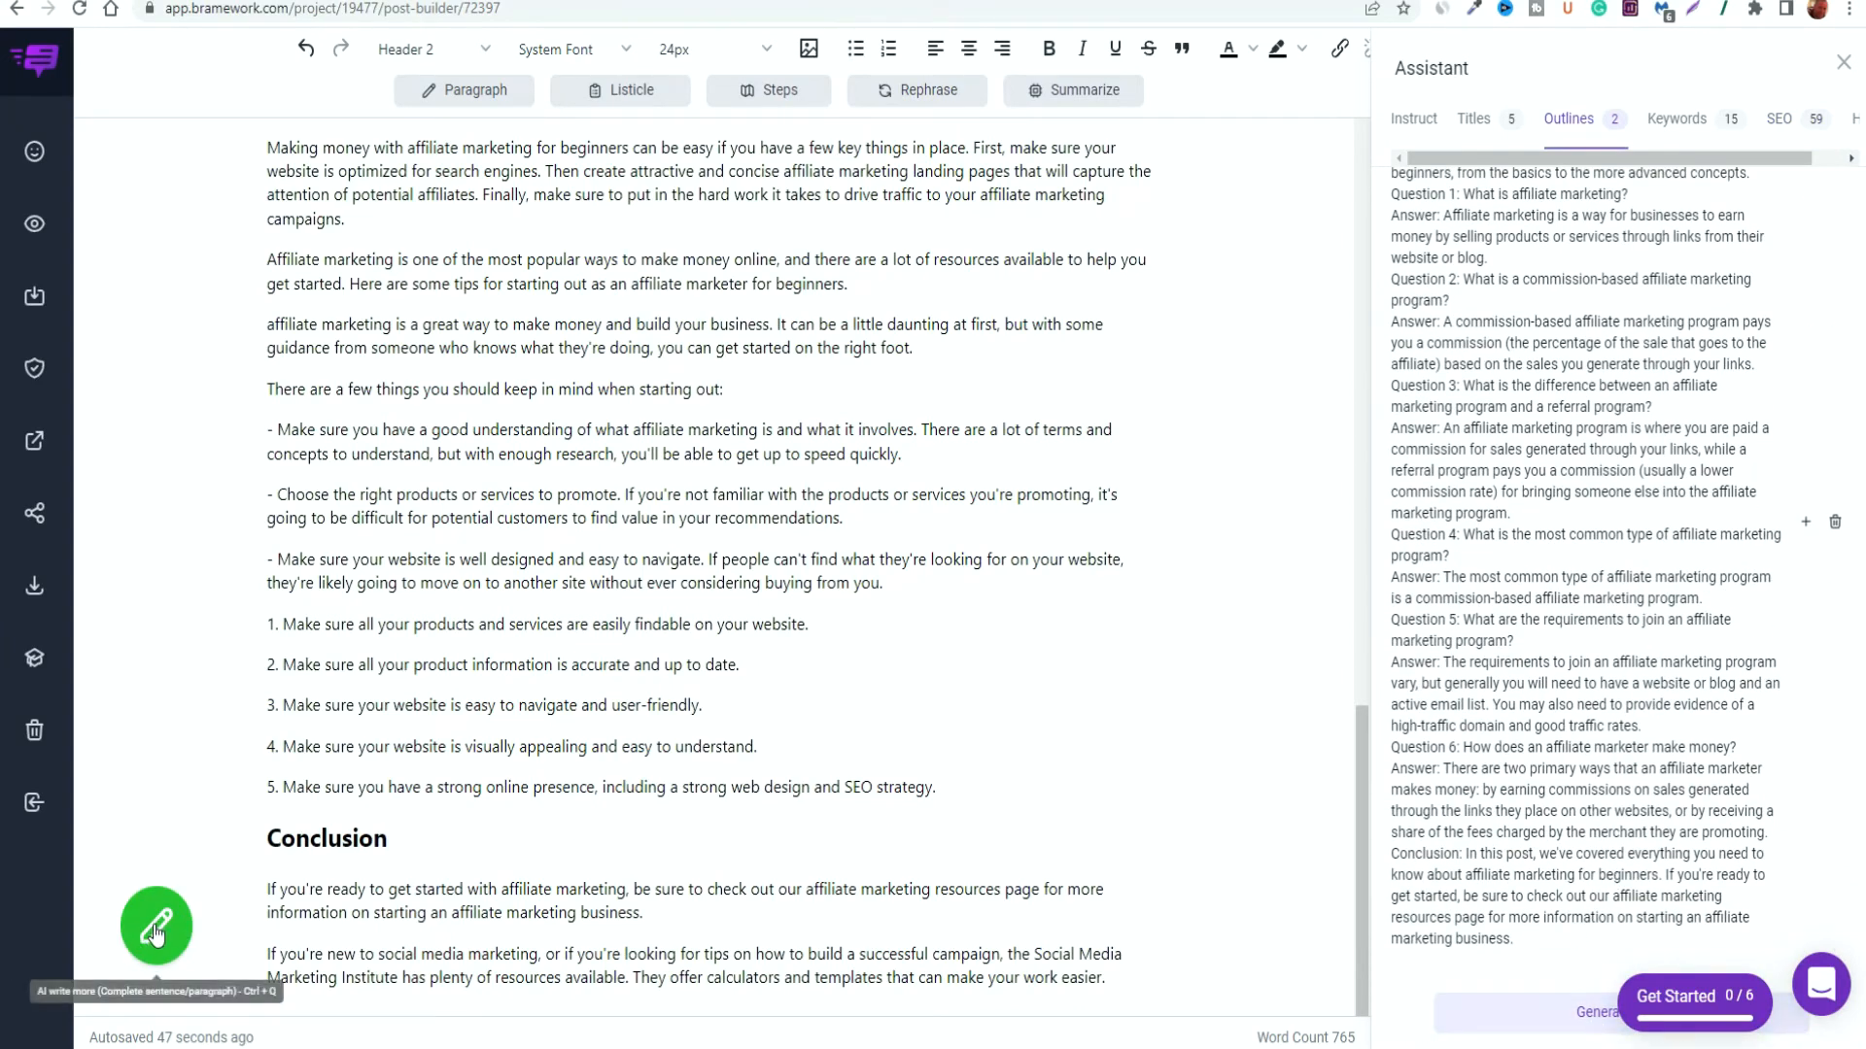
pyautogui.tripleClick(453, 952)
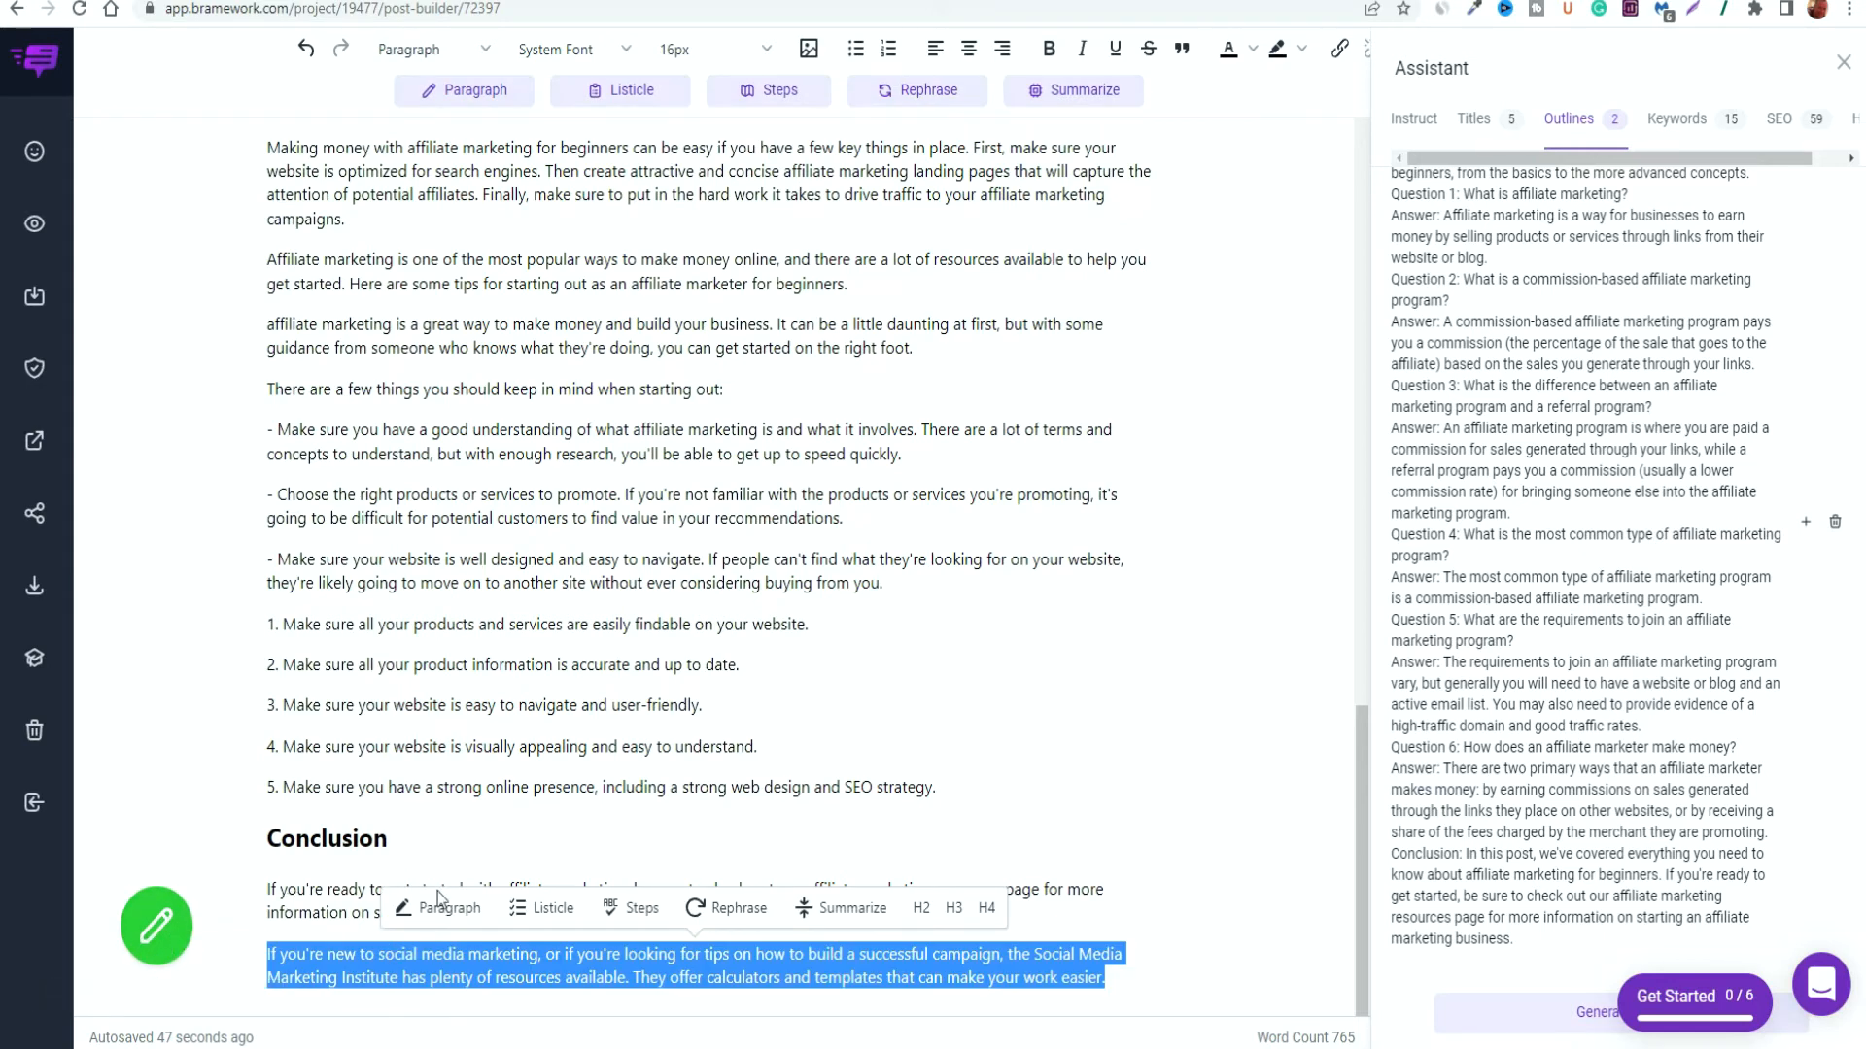
# Preview the whole post through its final conclusion, exit the preview and reopen the draft in the post editor
pyautogui.click(29, 231)
pyautogui.scroll(-2, 854, 497)
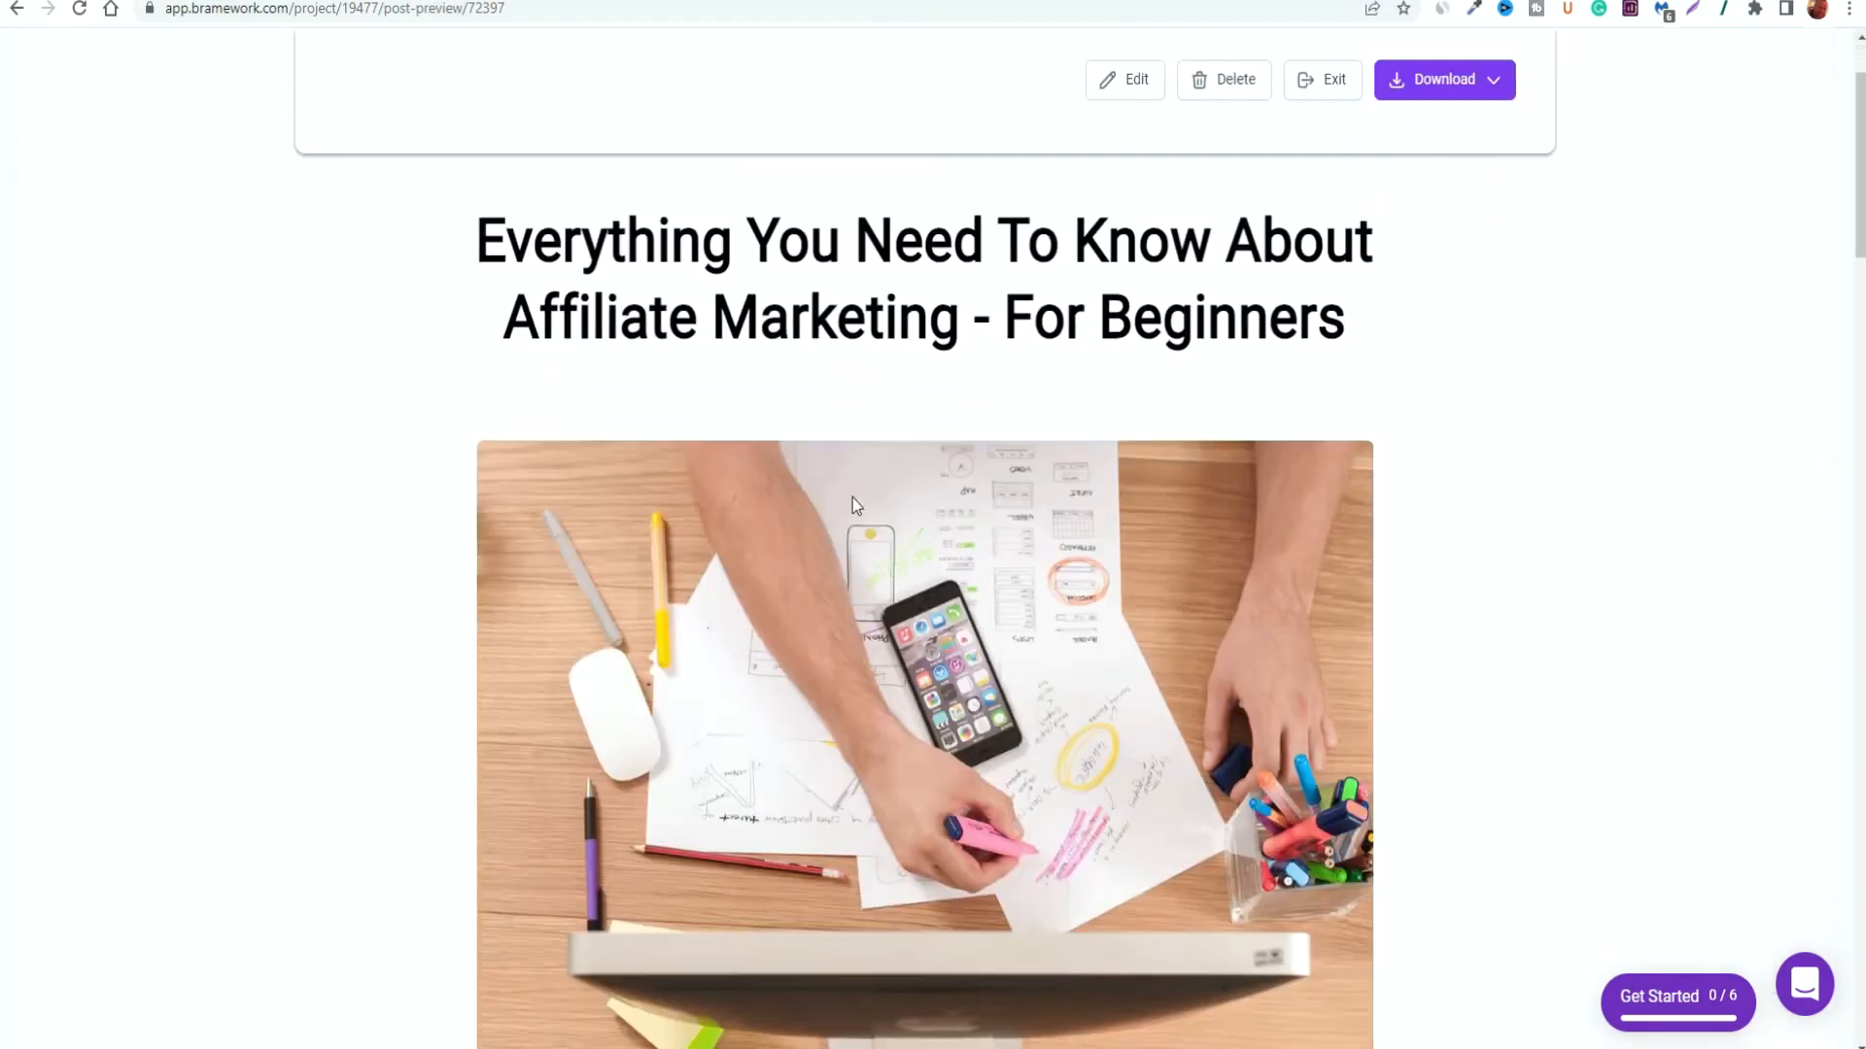
pyautogui.scroll(-15, 854, 497)
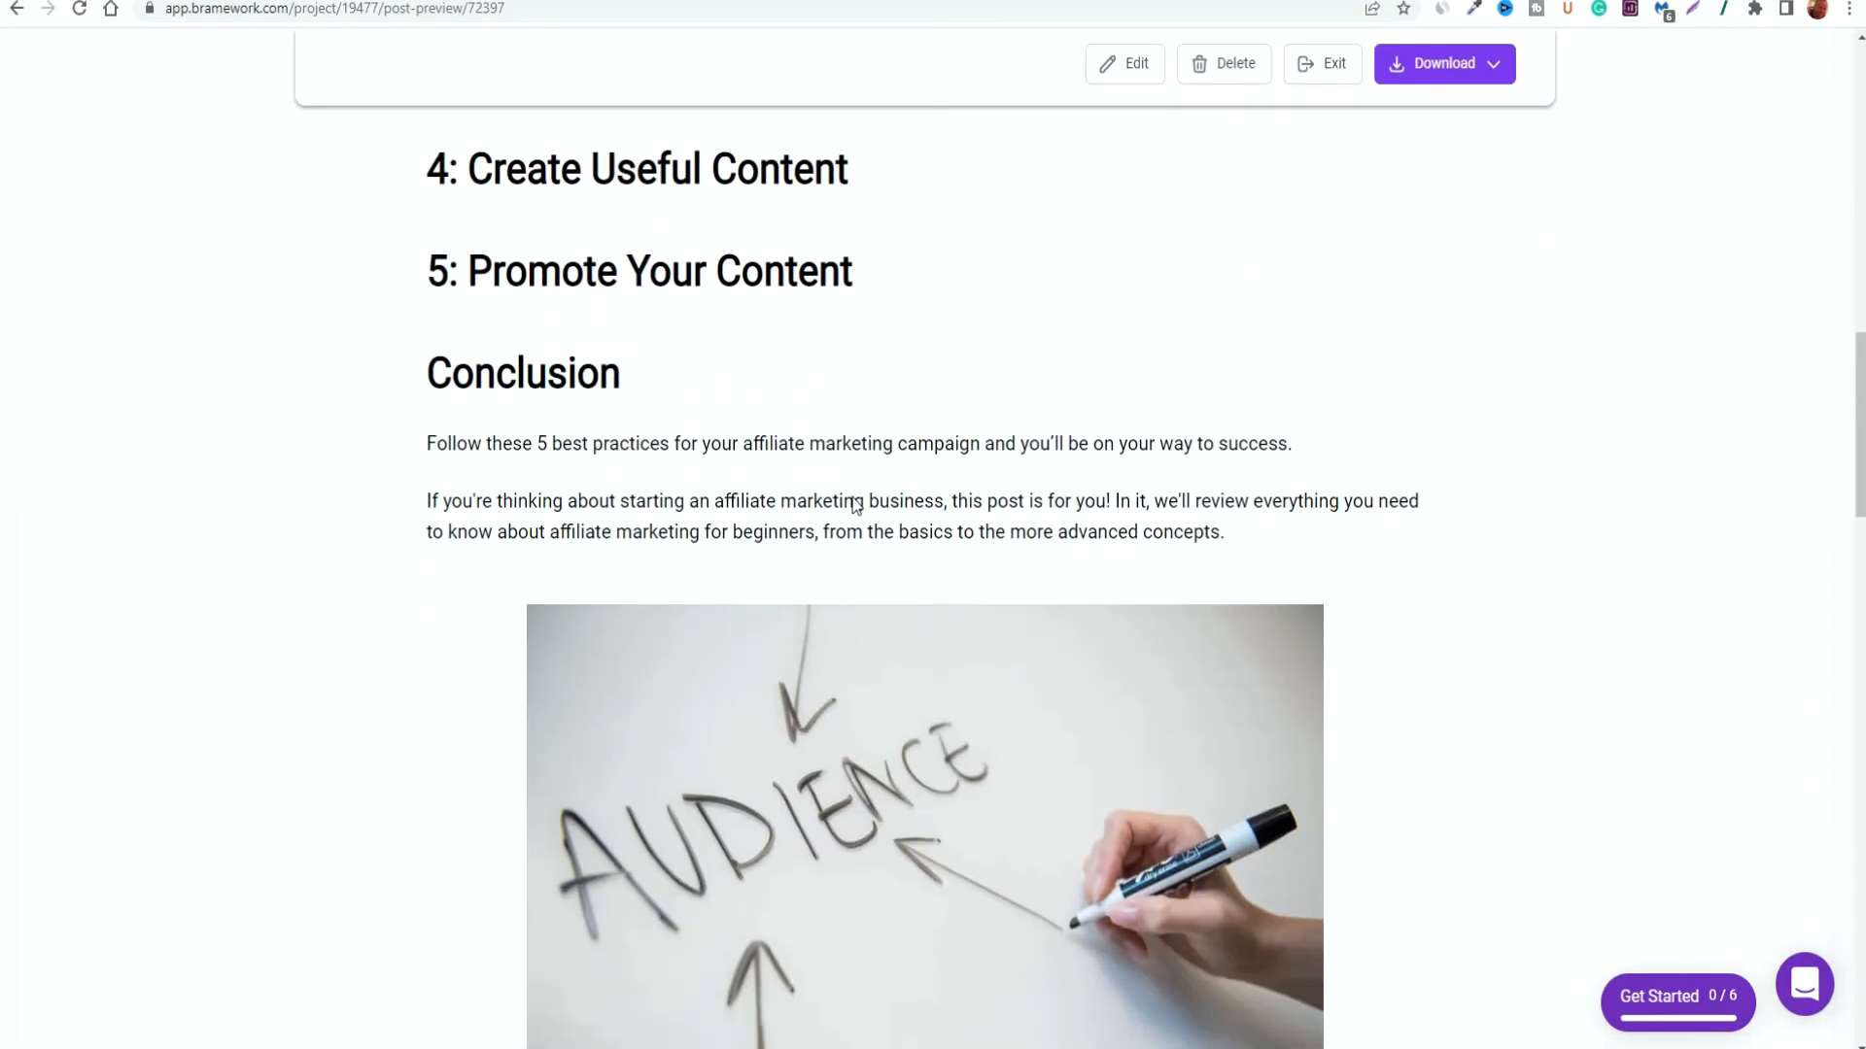
pyautogui.scroll(-8, 853, 502)
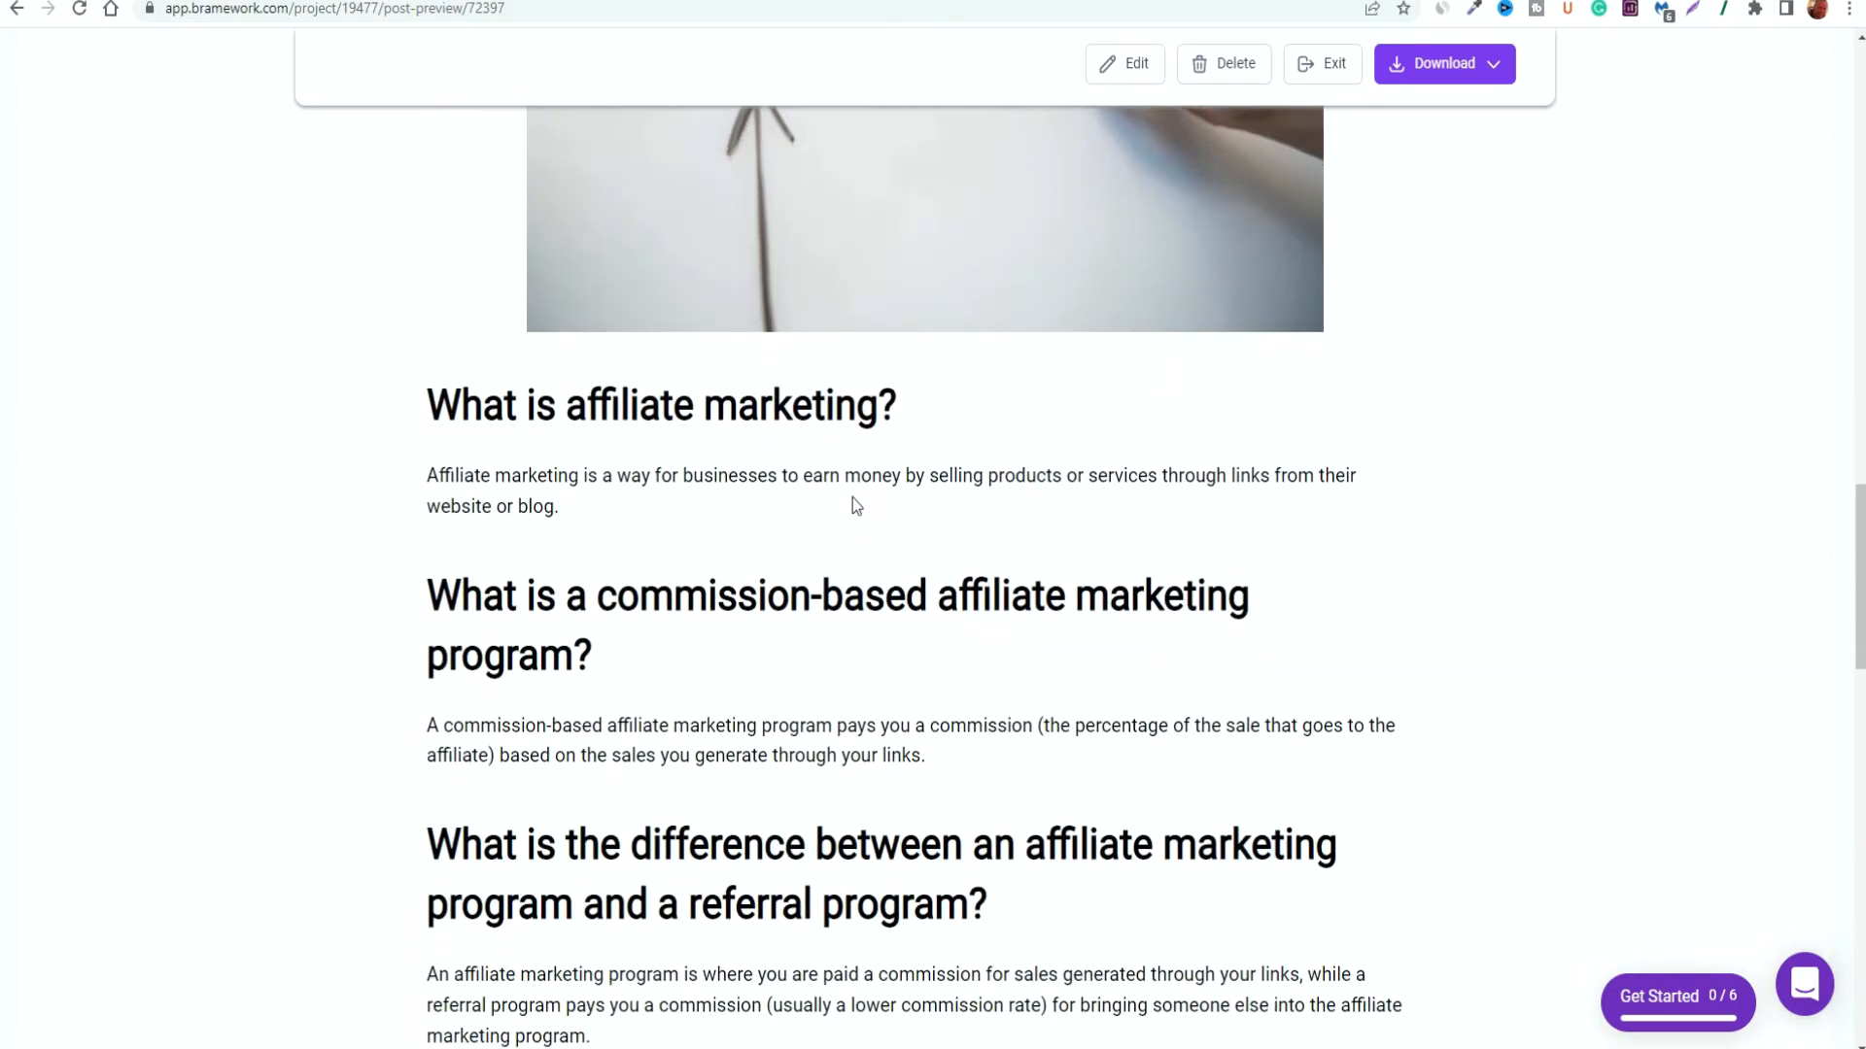
pyautogui.scroll(-10, 853, 498)
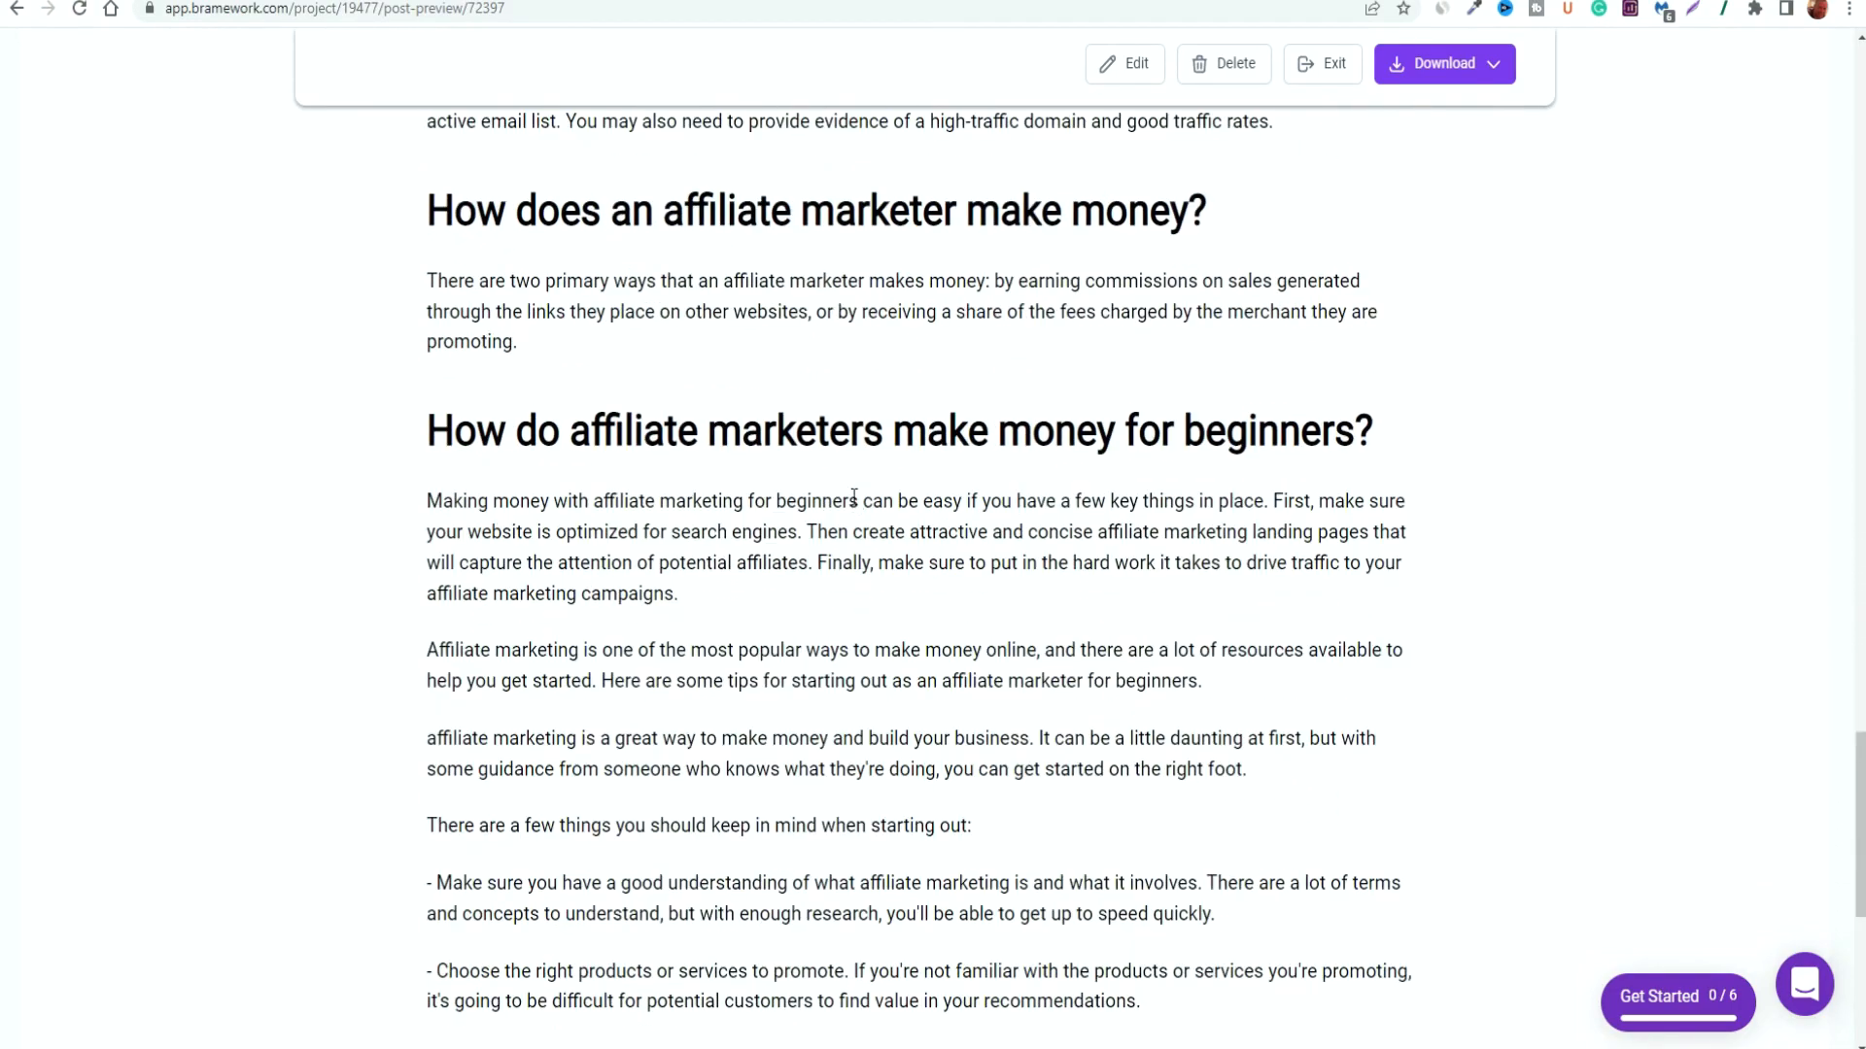
pyautogui.scroll(-7, 853, 498)
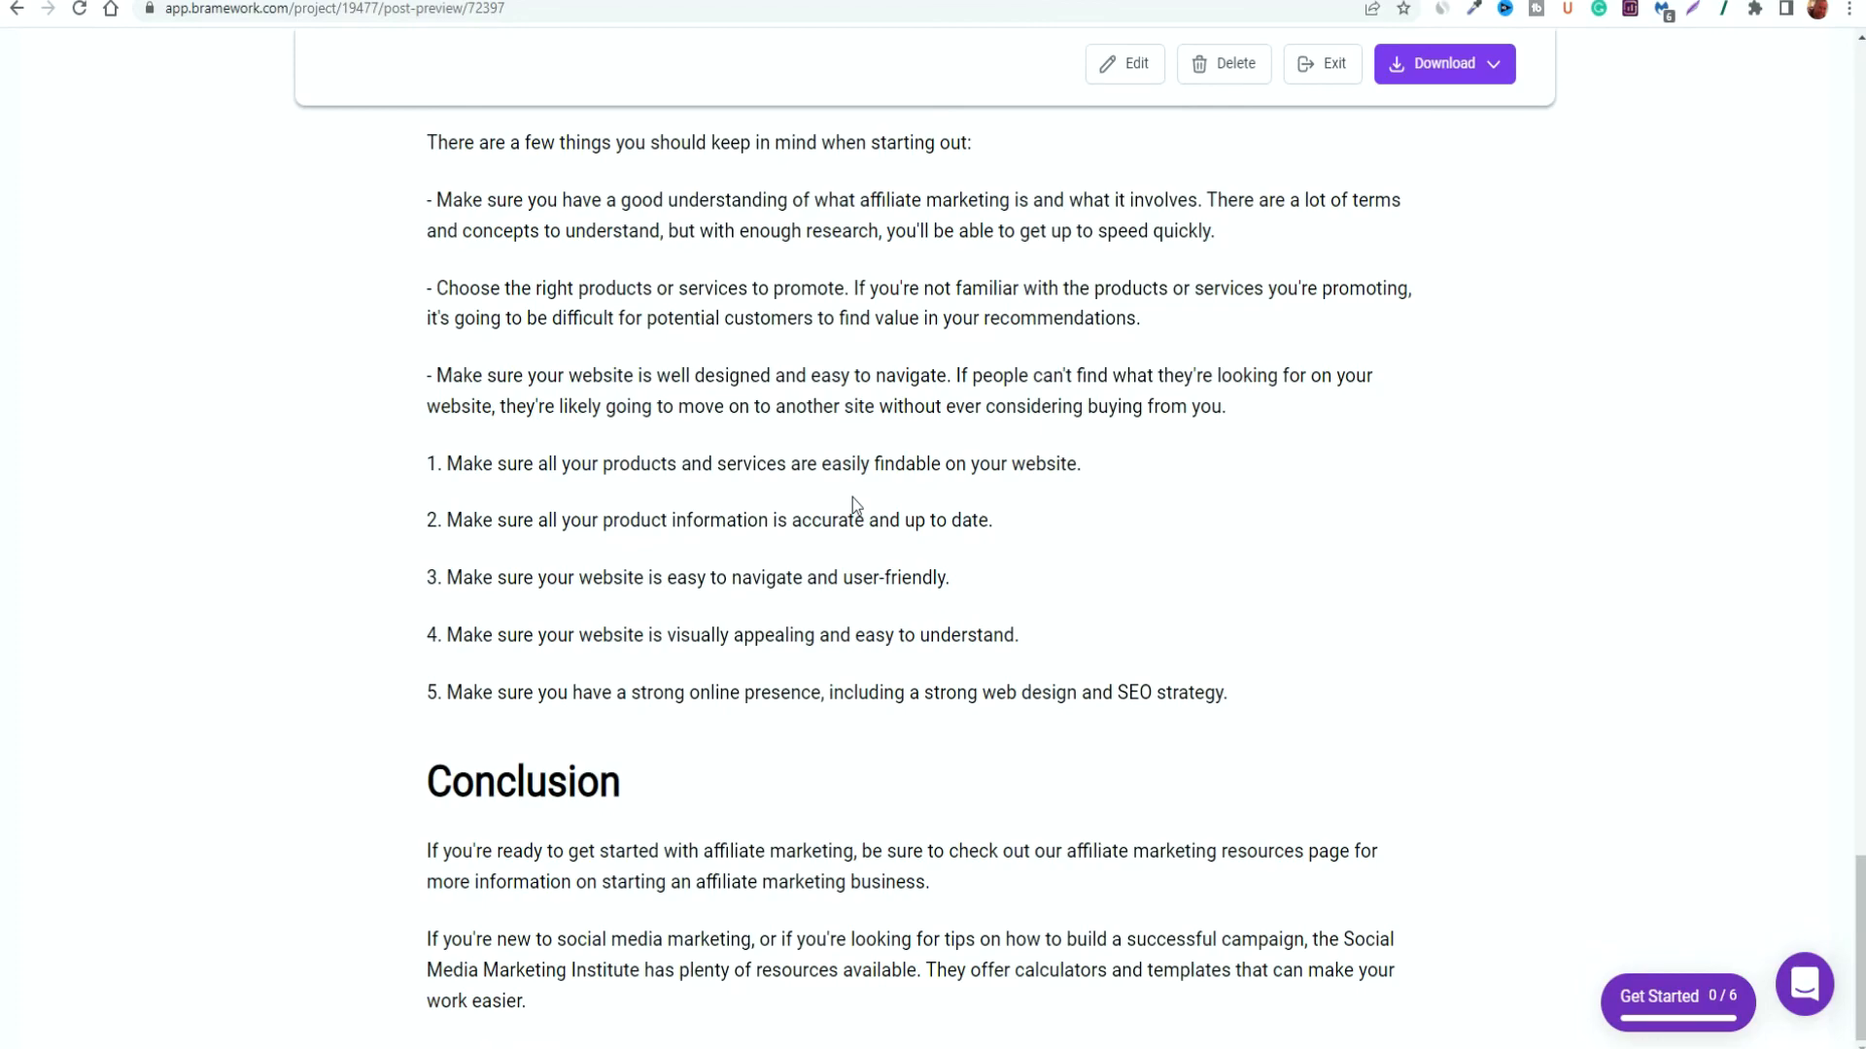
pyautogui.scroll(7, 853, 497)
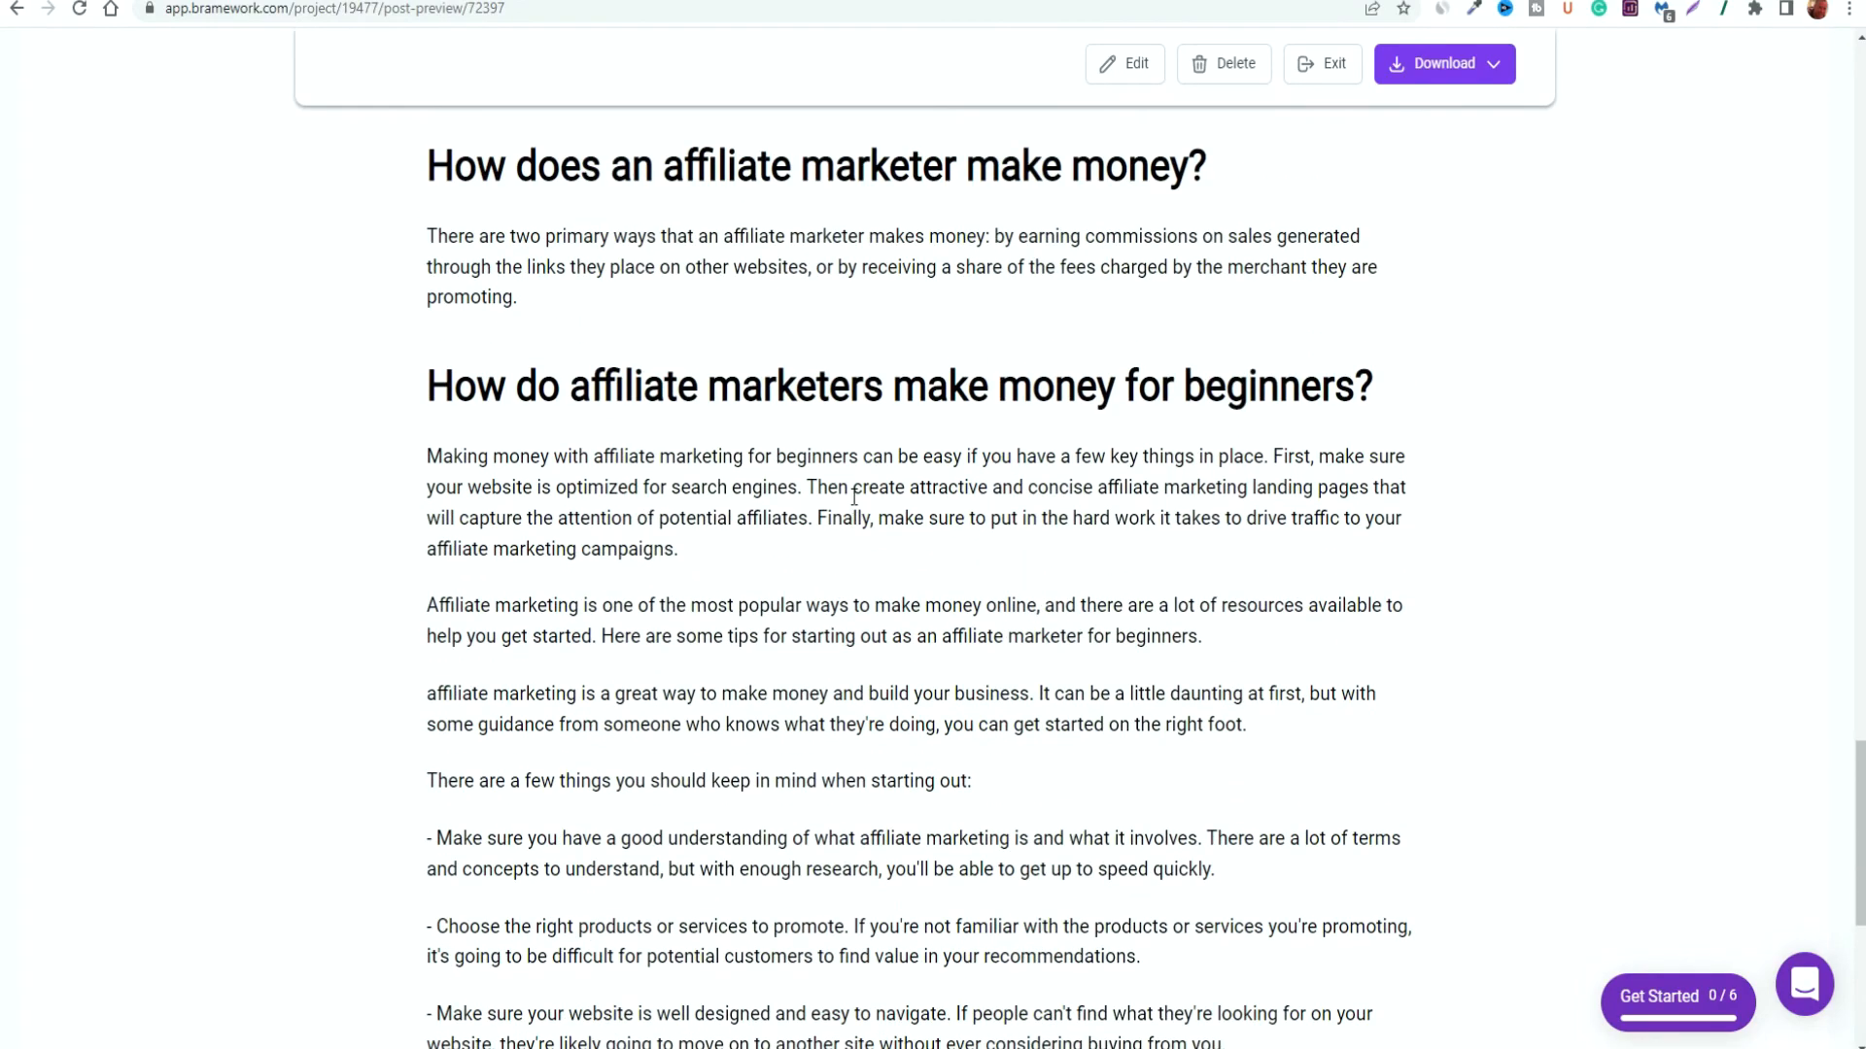
pyautogui.scroll(15, 853, 498)
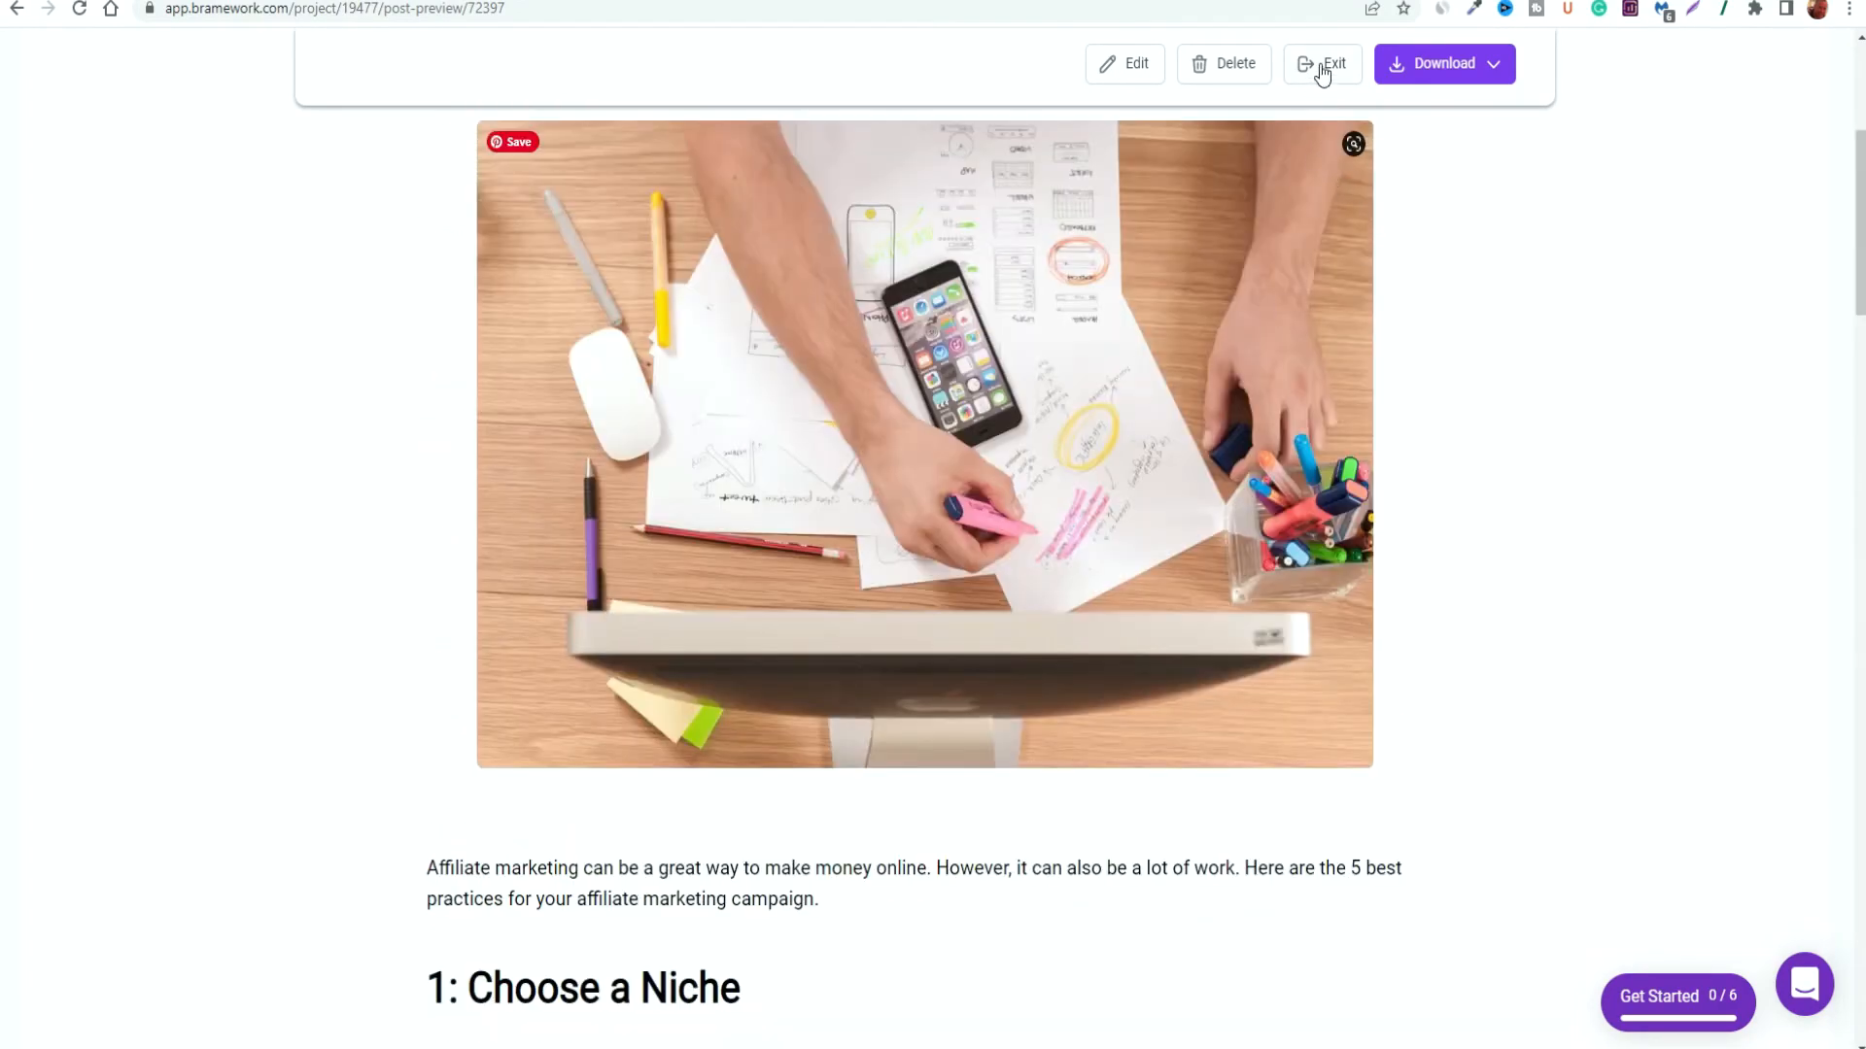
pyautogui.click(1322, 73)
pyautogui.click(615, 375)
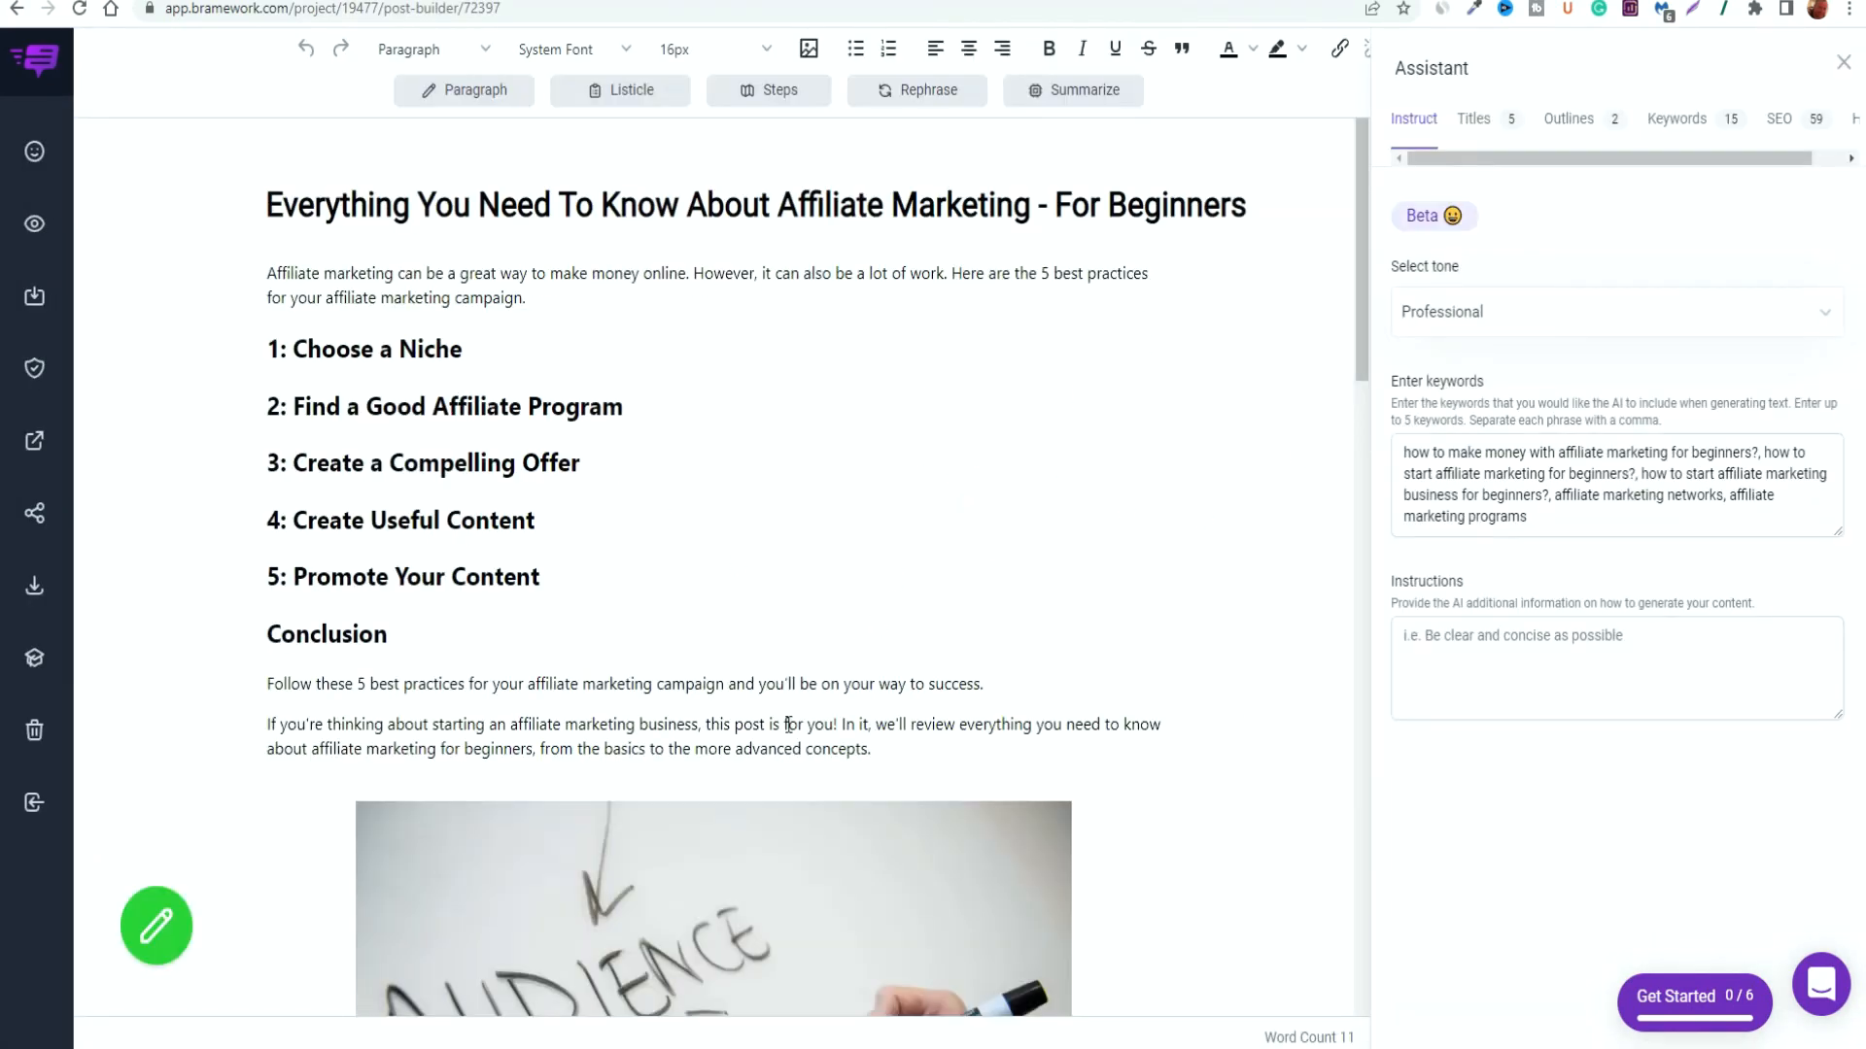
# Switch to the Google Docs document "BRAMEWORK AI SAMPLES" and look through its saved article samples
pyautogui.scroll(-3, 788, 724)
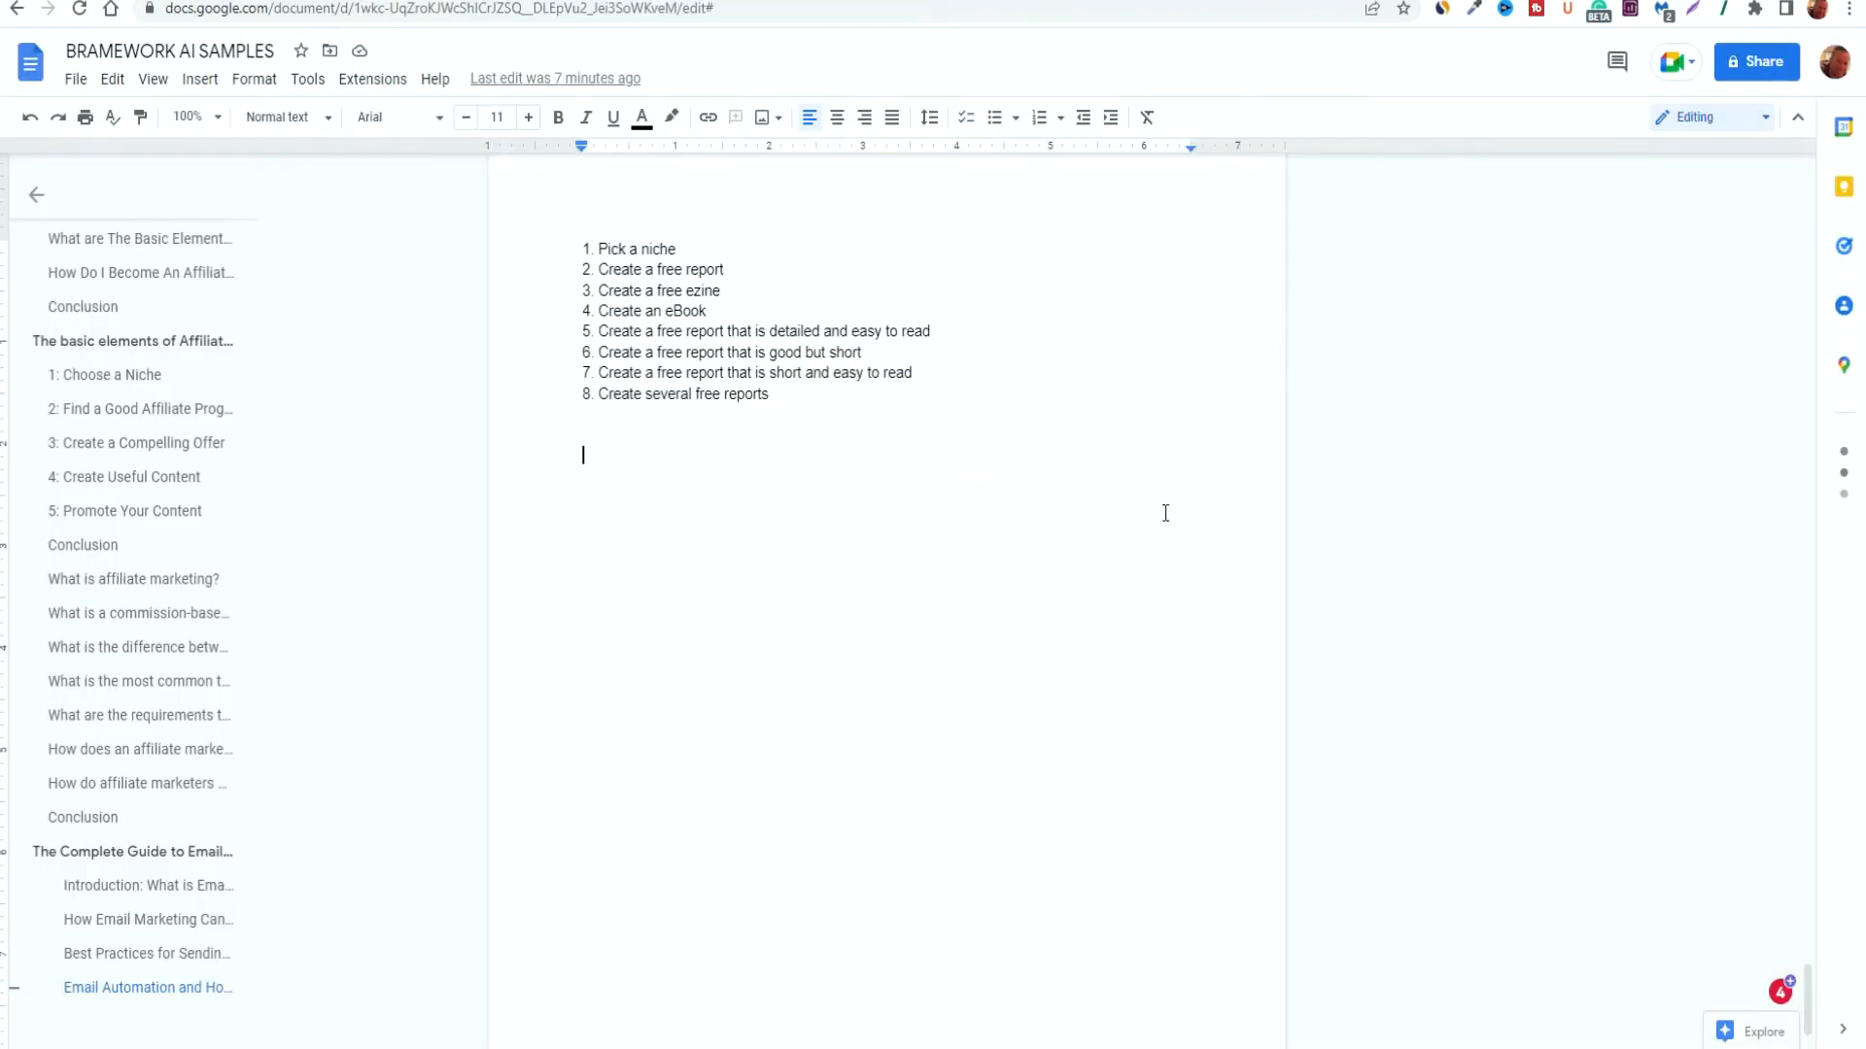
pyautogui.scroll(15, 1037, 820)
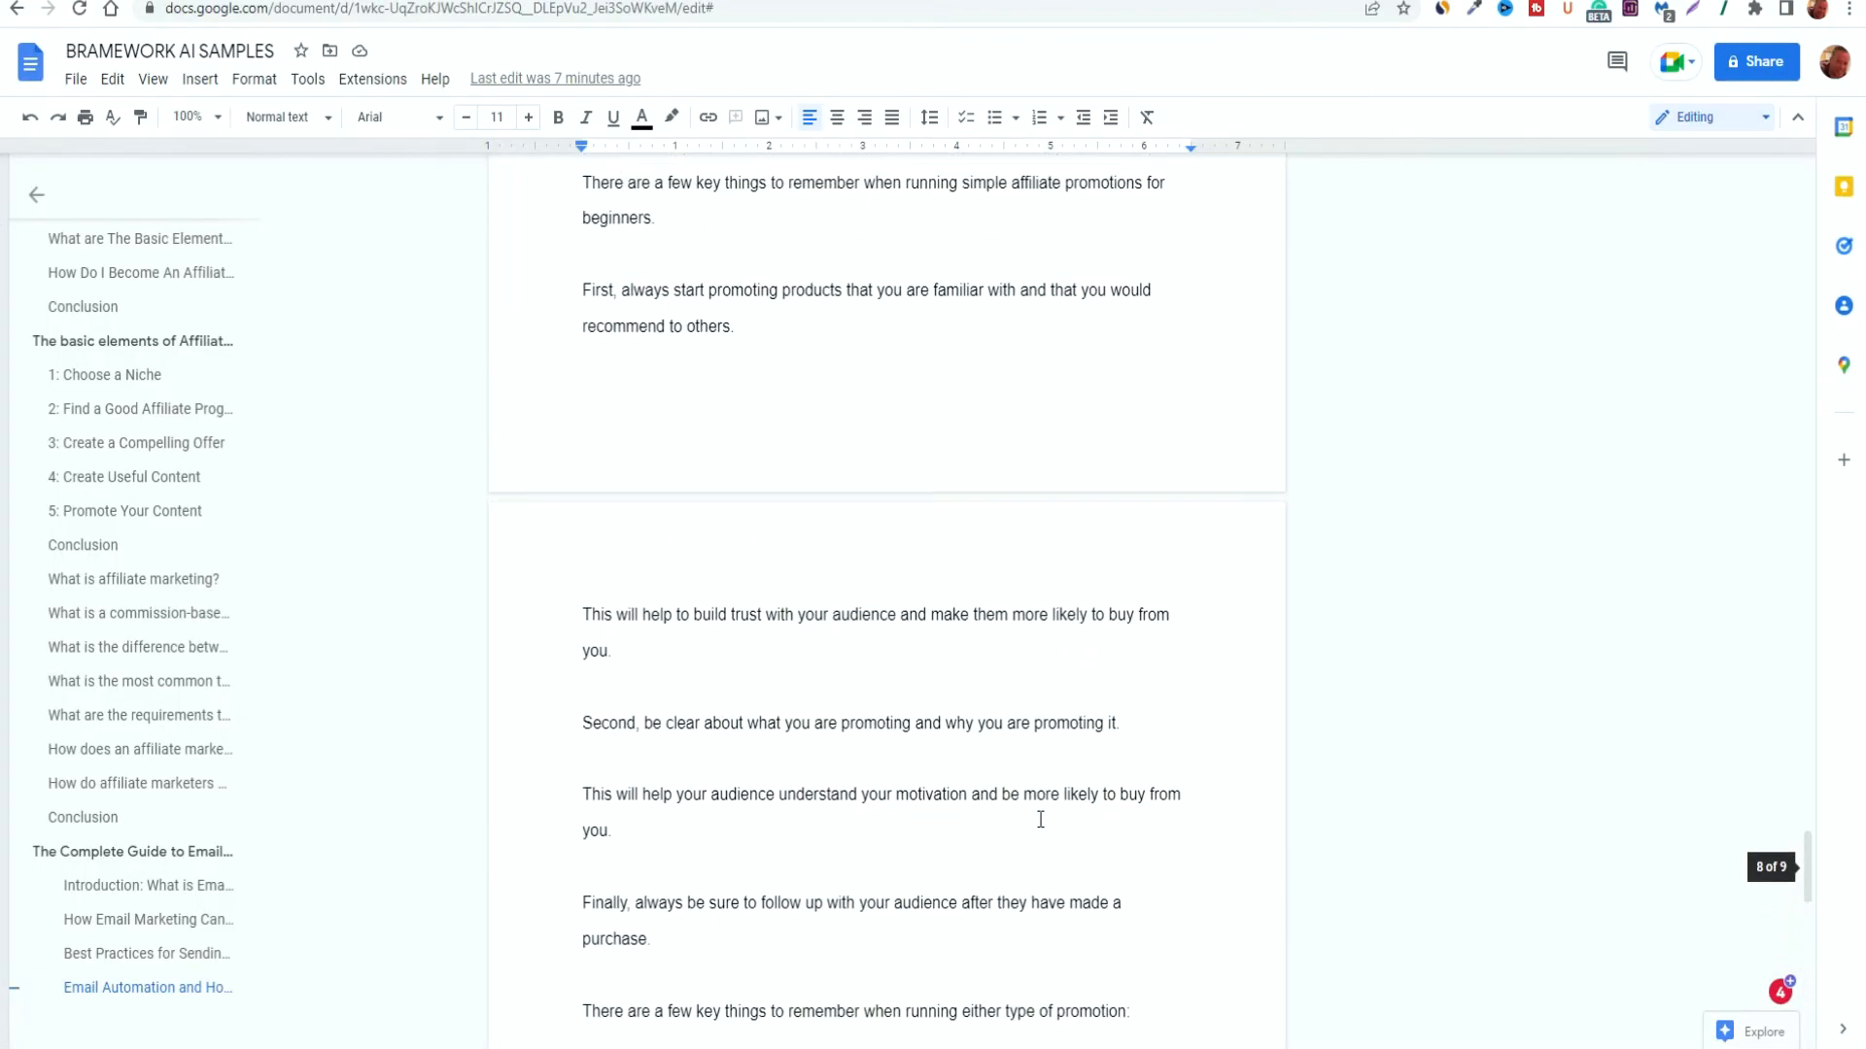
pyautogui.scroll(20, 1039, 820)
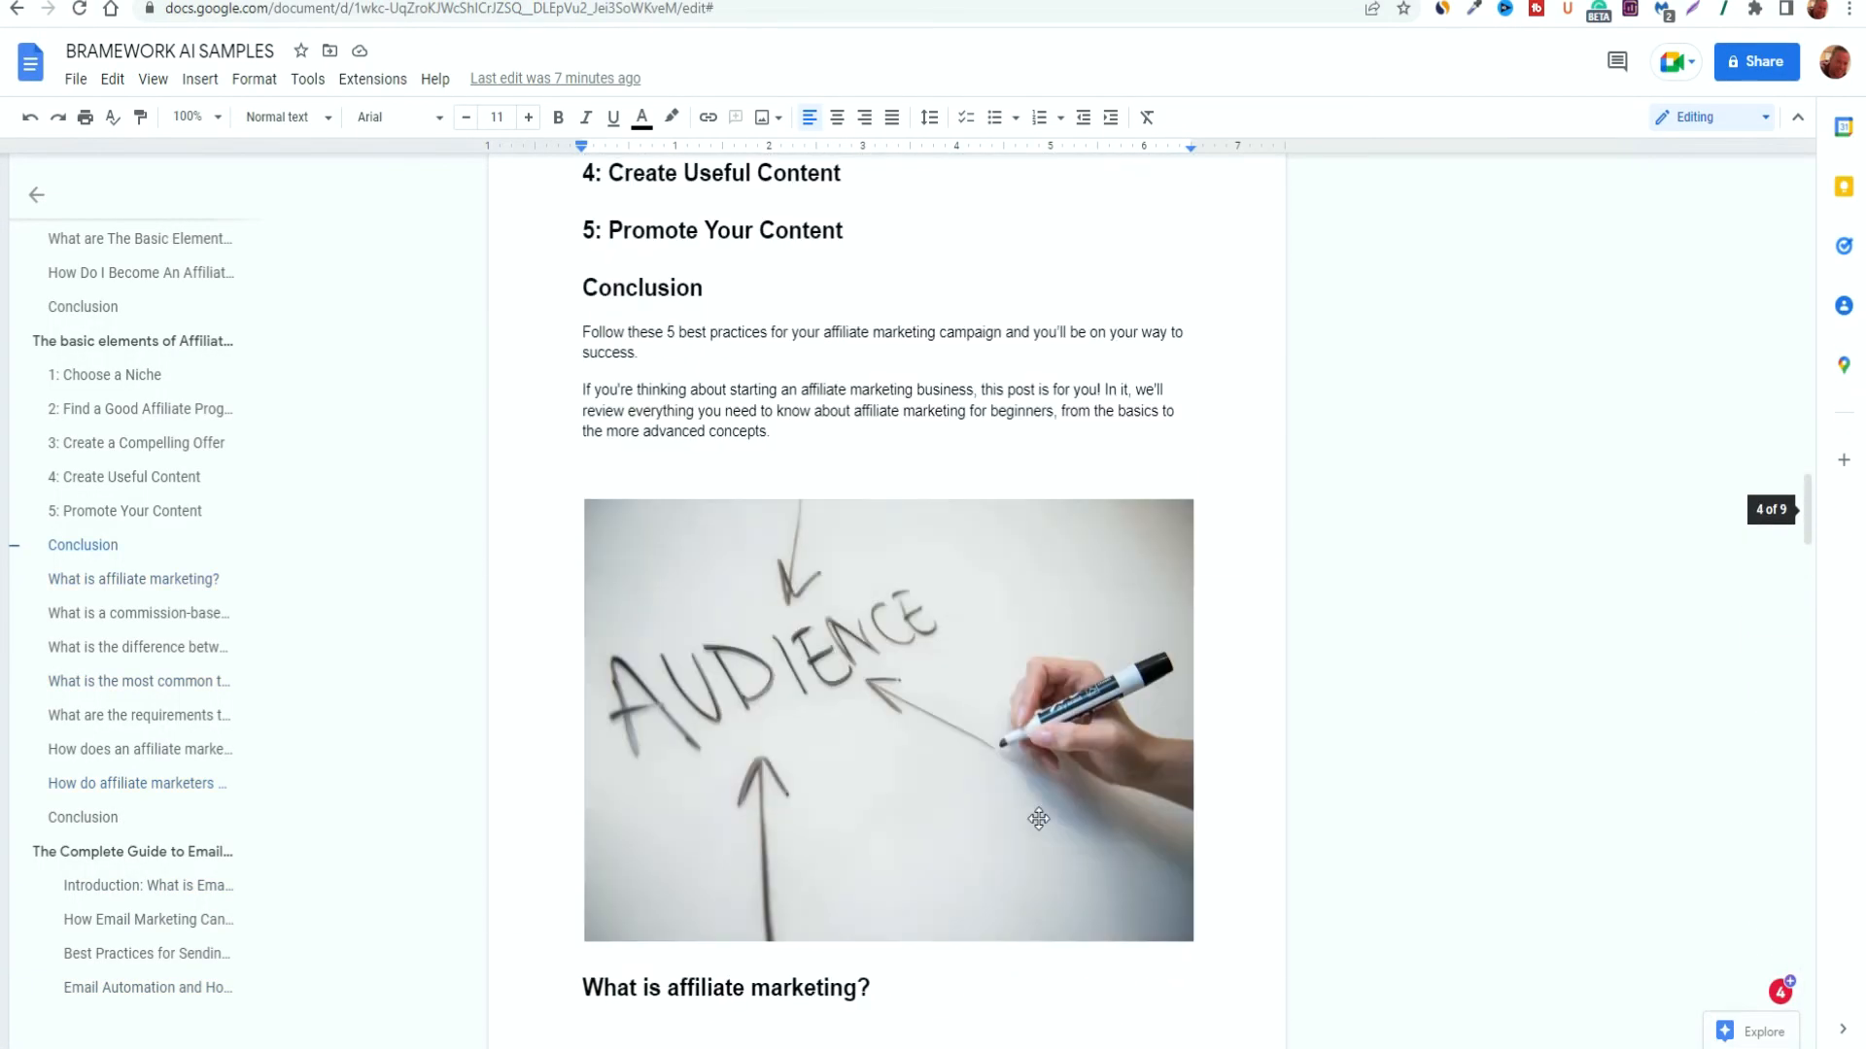
pyautogui.scroll(-5, 1040, 819)
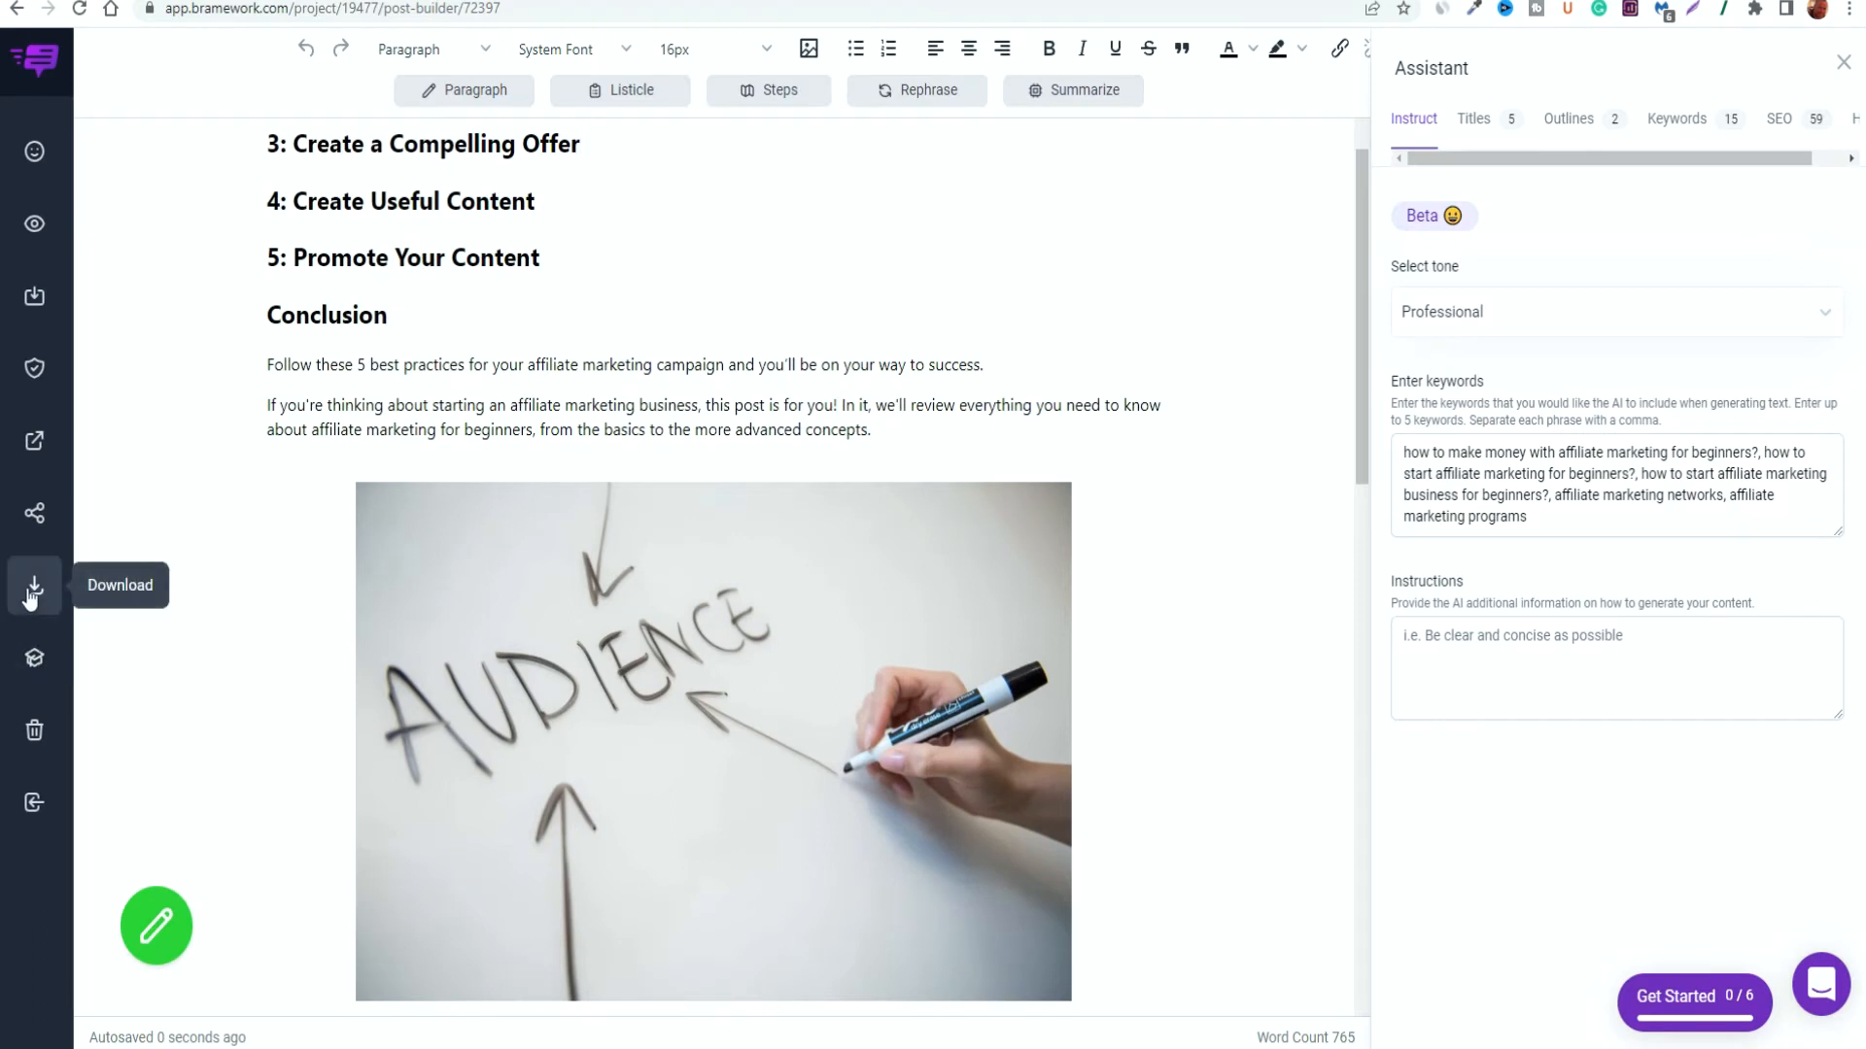
# View the post's download formats in Bramework without downloading, and look through the question sections
pyautogui.click(30, 591)
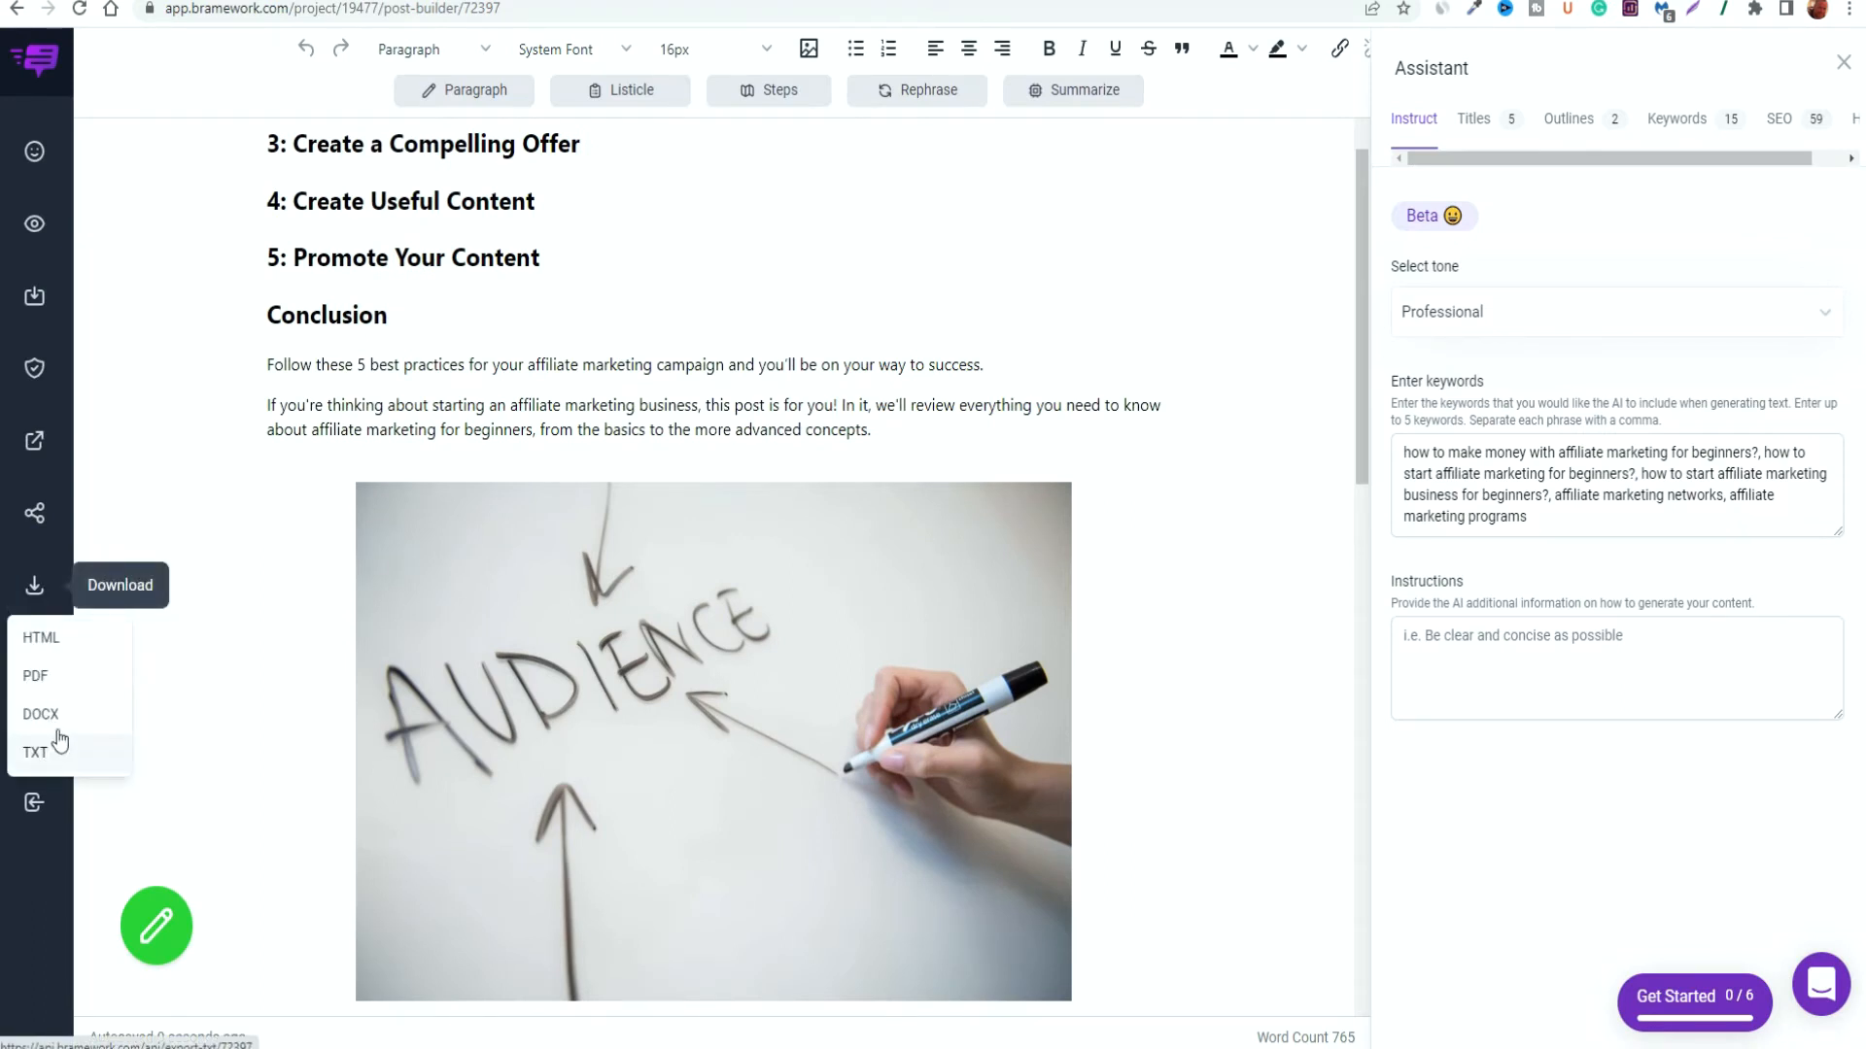
pyautogui.scroll(3, 263, 544)
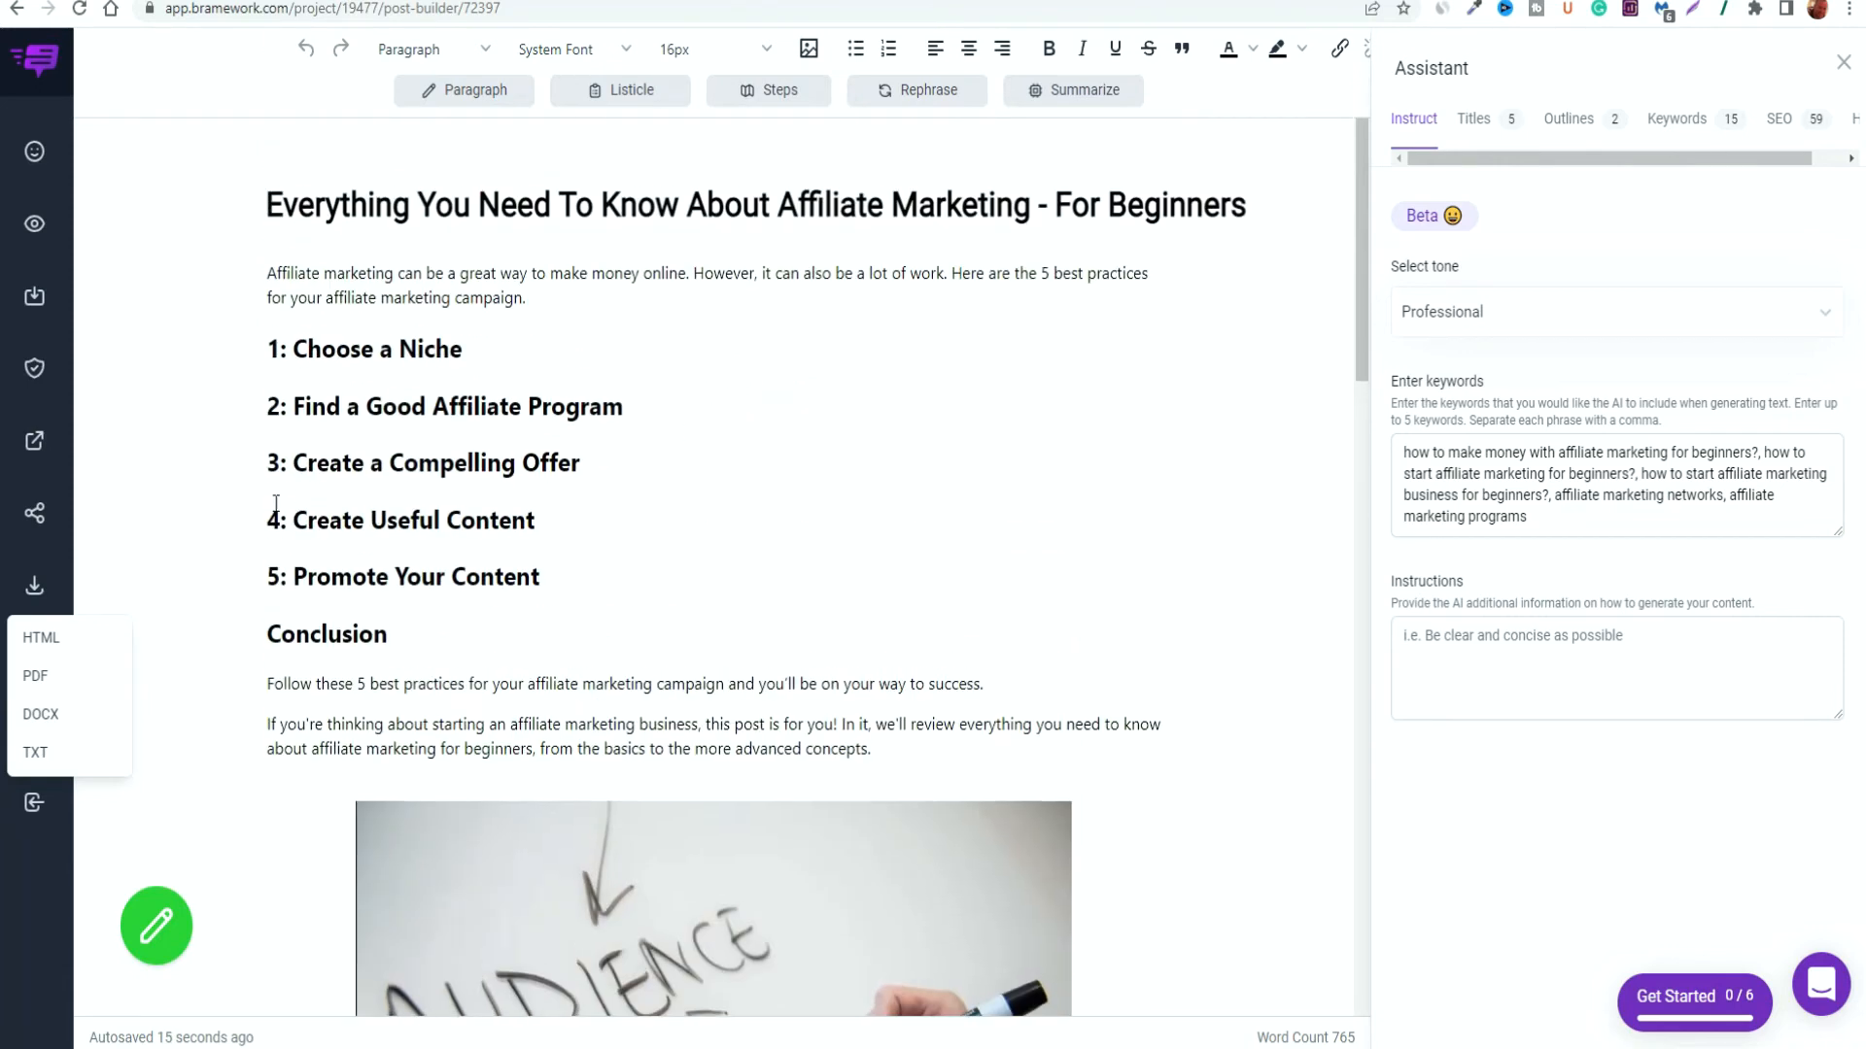
pyautogui.click(32, 597)
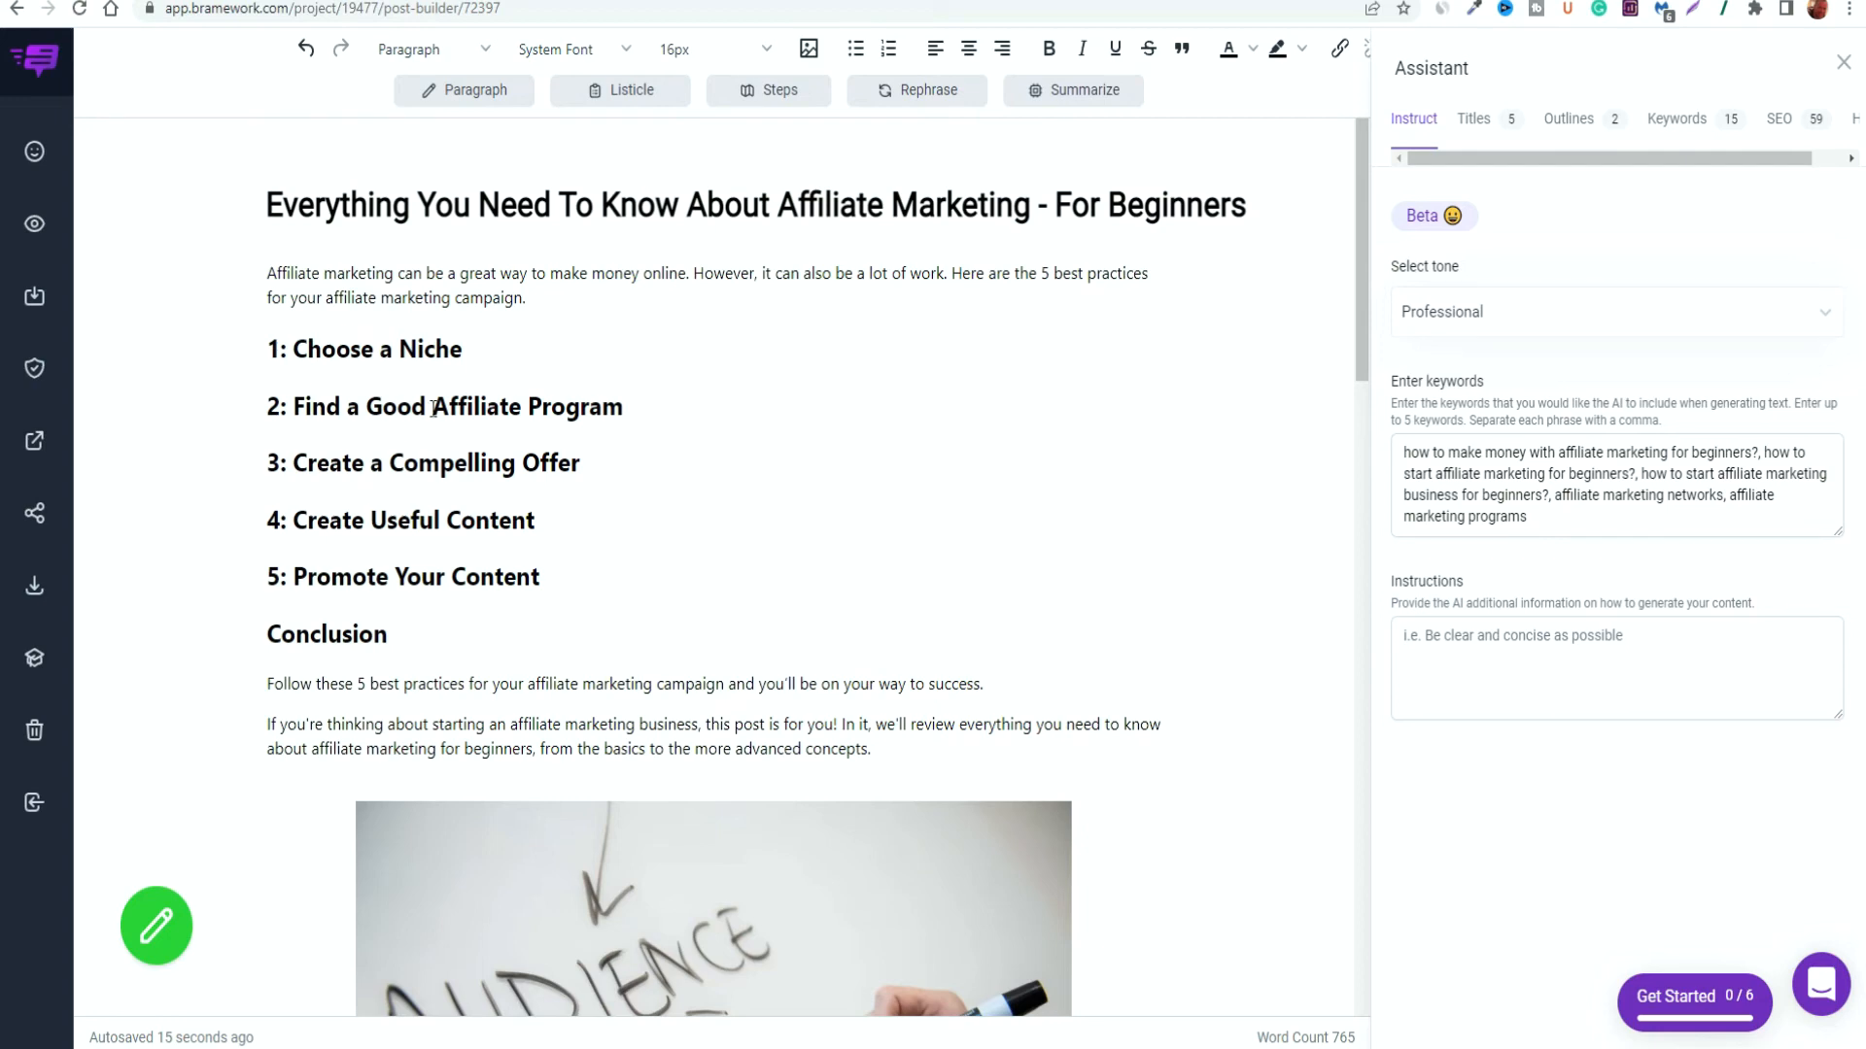
pyautogui.scroll(-10, 784, 770)
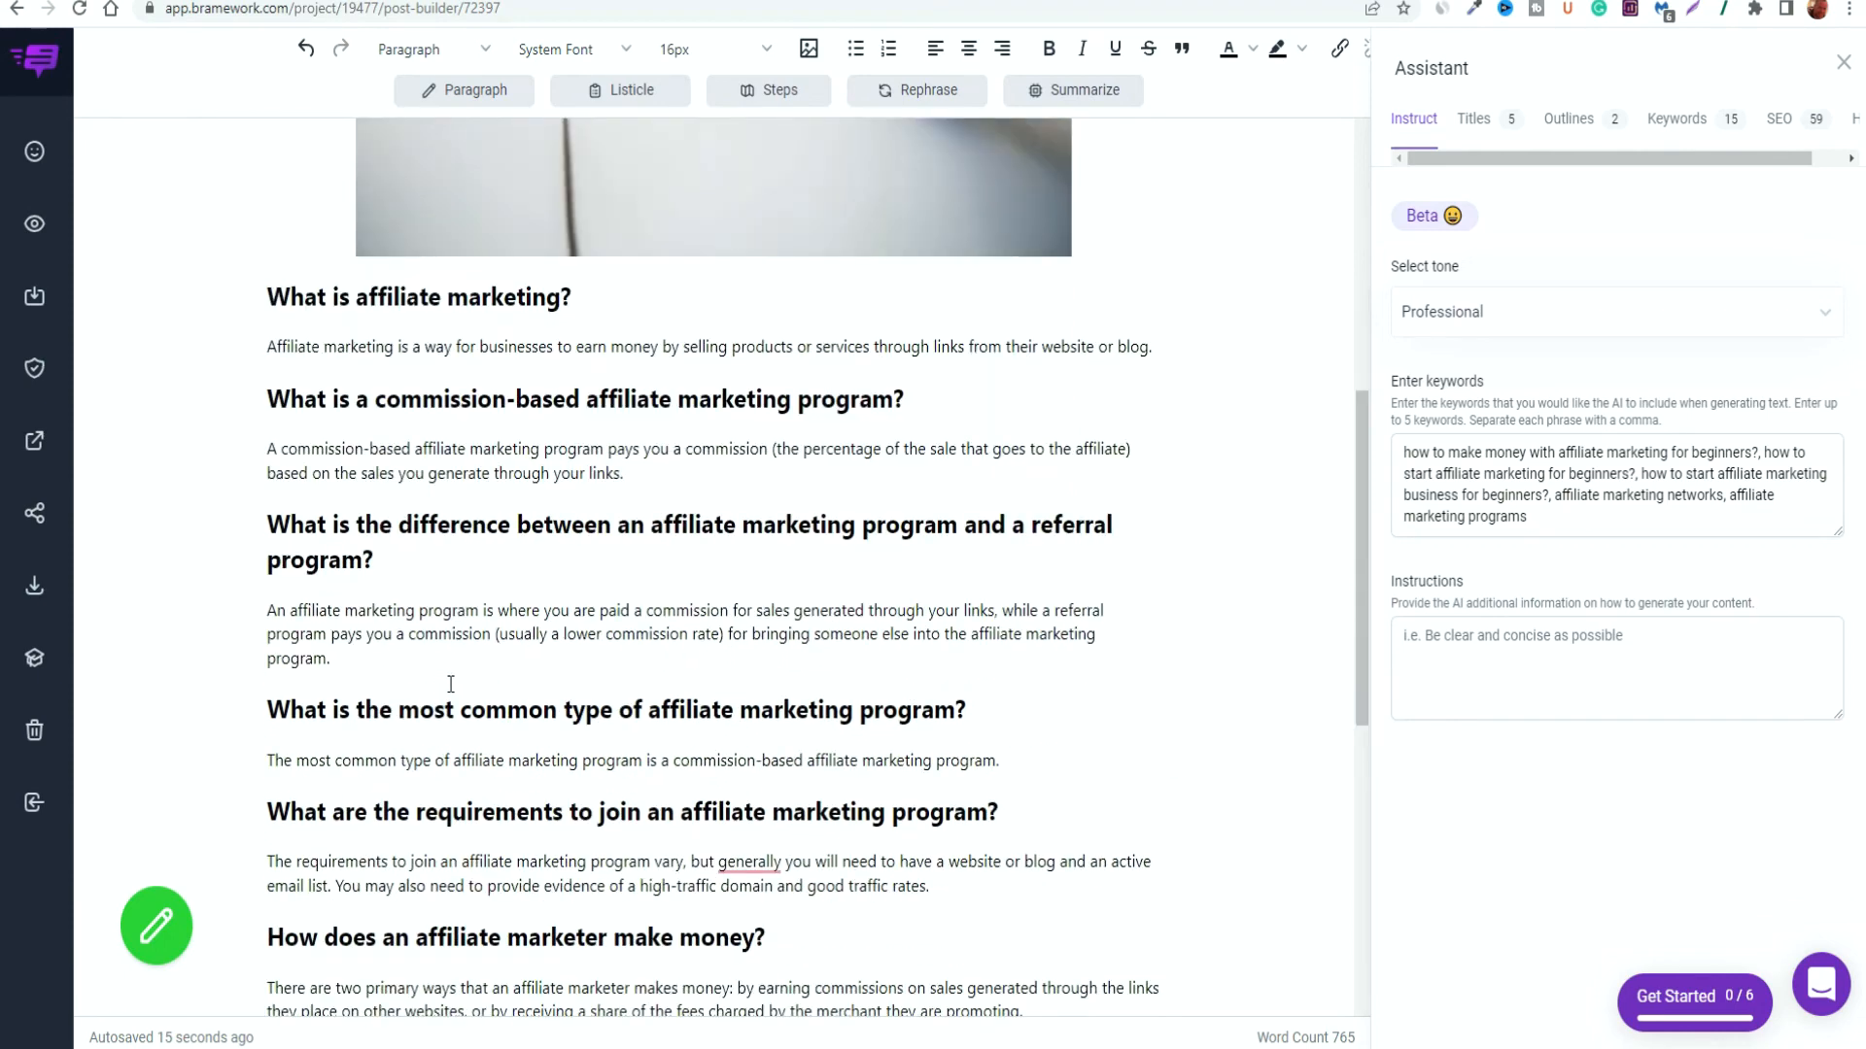
pyautogui.scroll(-3, 463, 663)
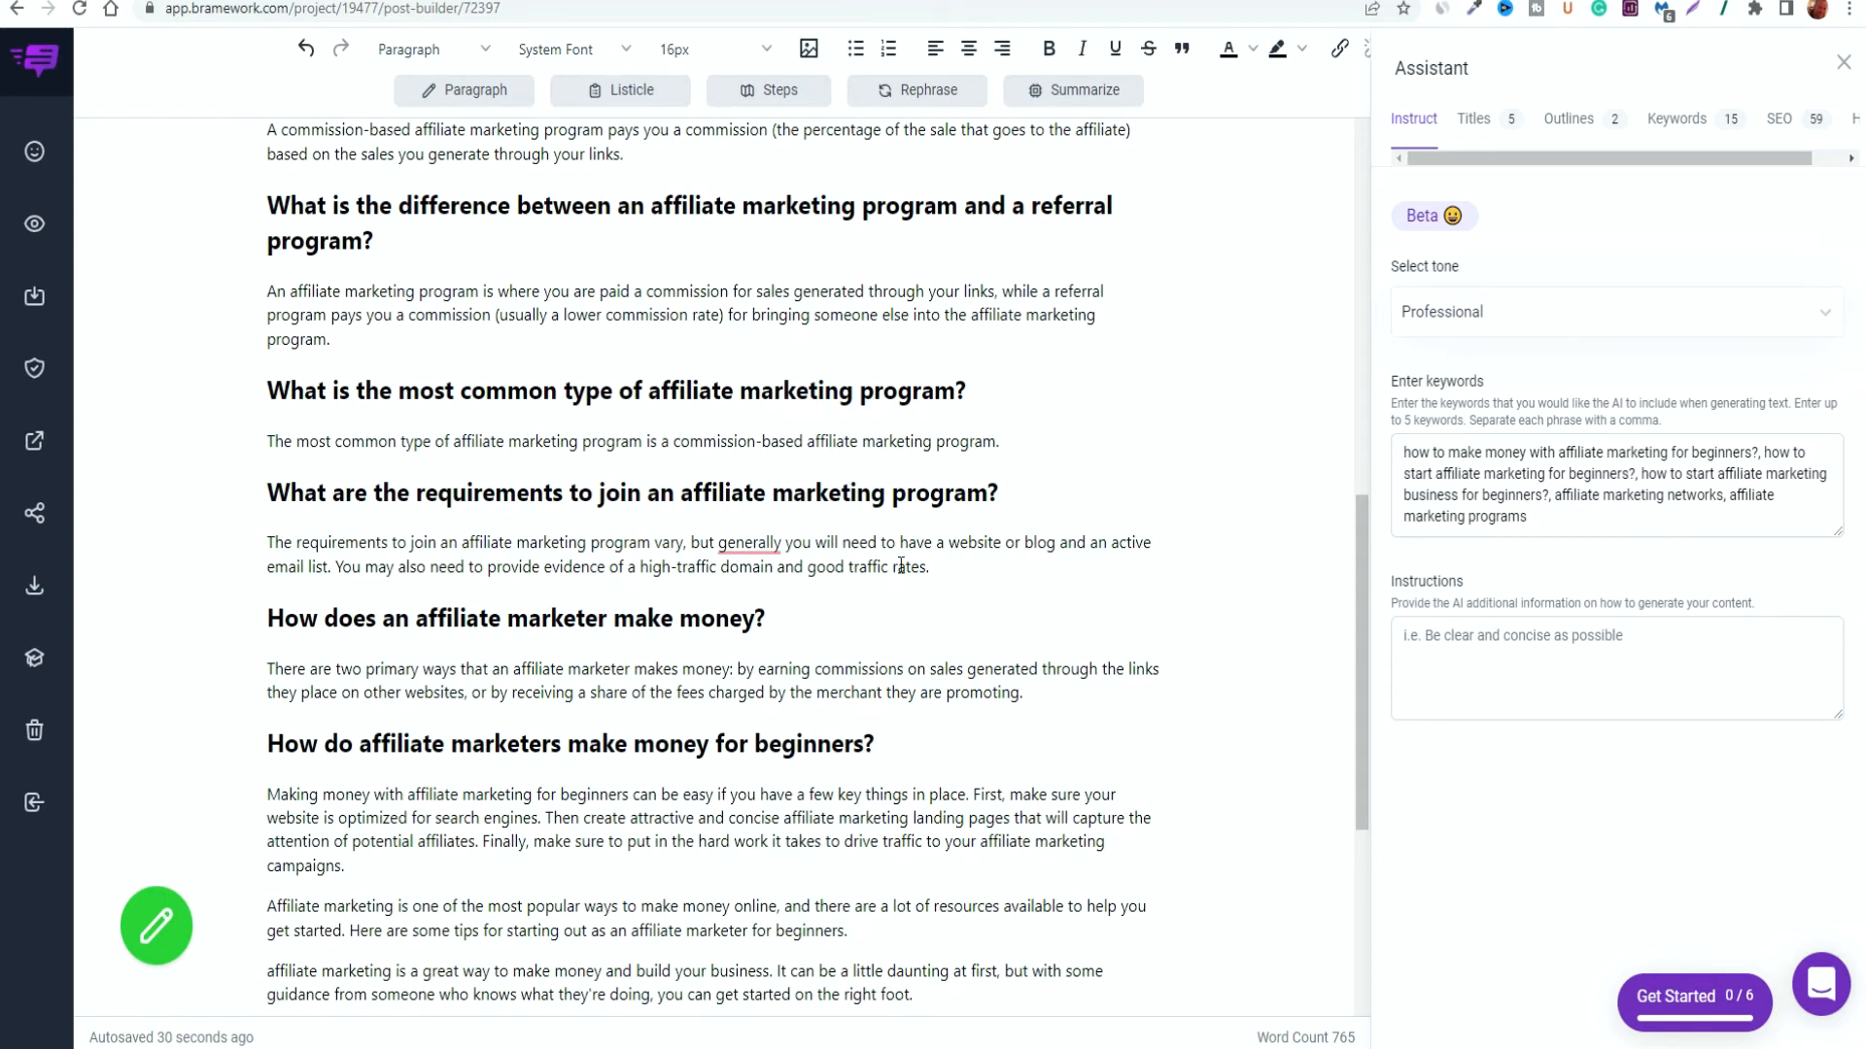
# Read through the affiliate marketing draft in the post editor, from its opening outline to the final conclusion
pyautogui.click(947, 568)
pyautogui.scroll(-7, 559, 765)
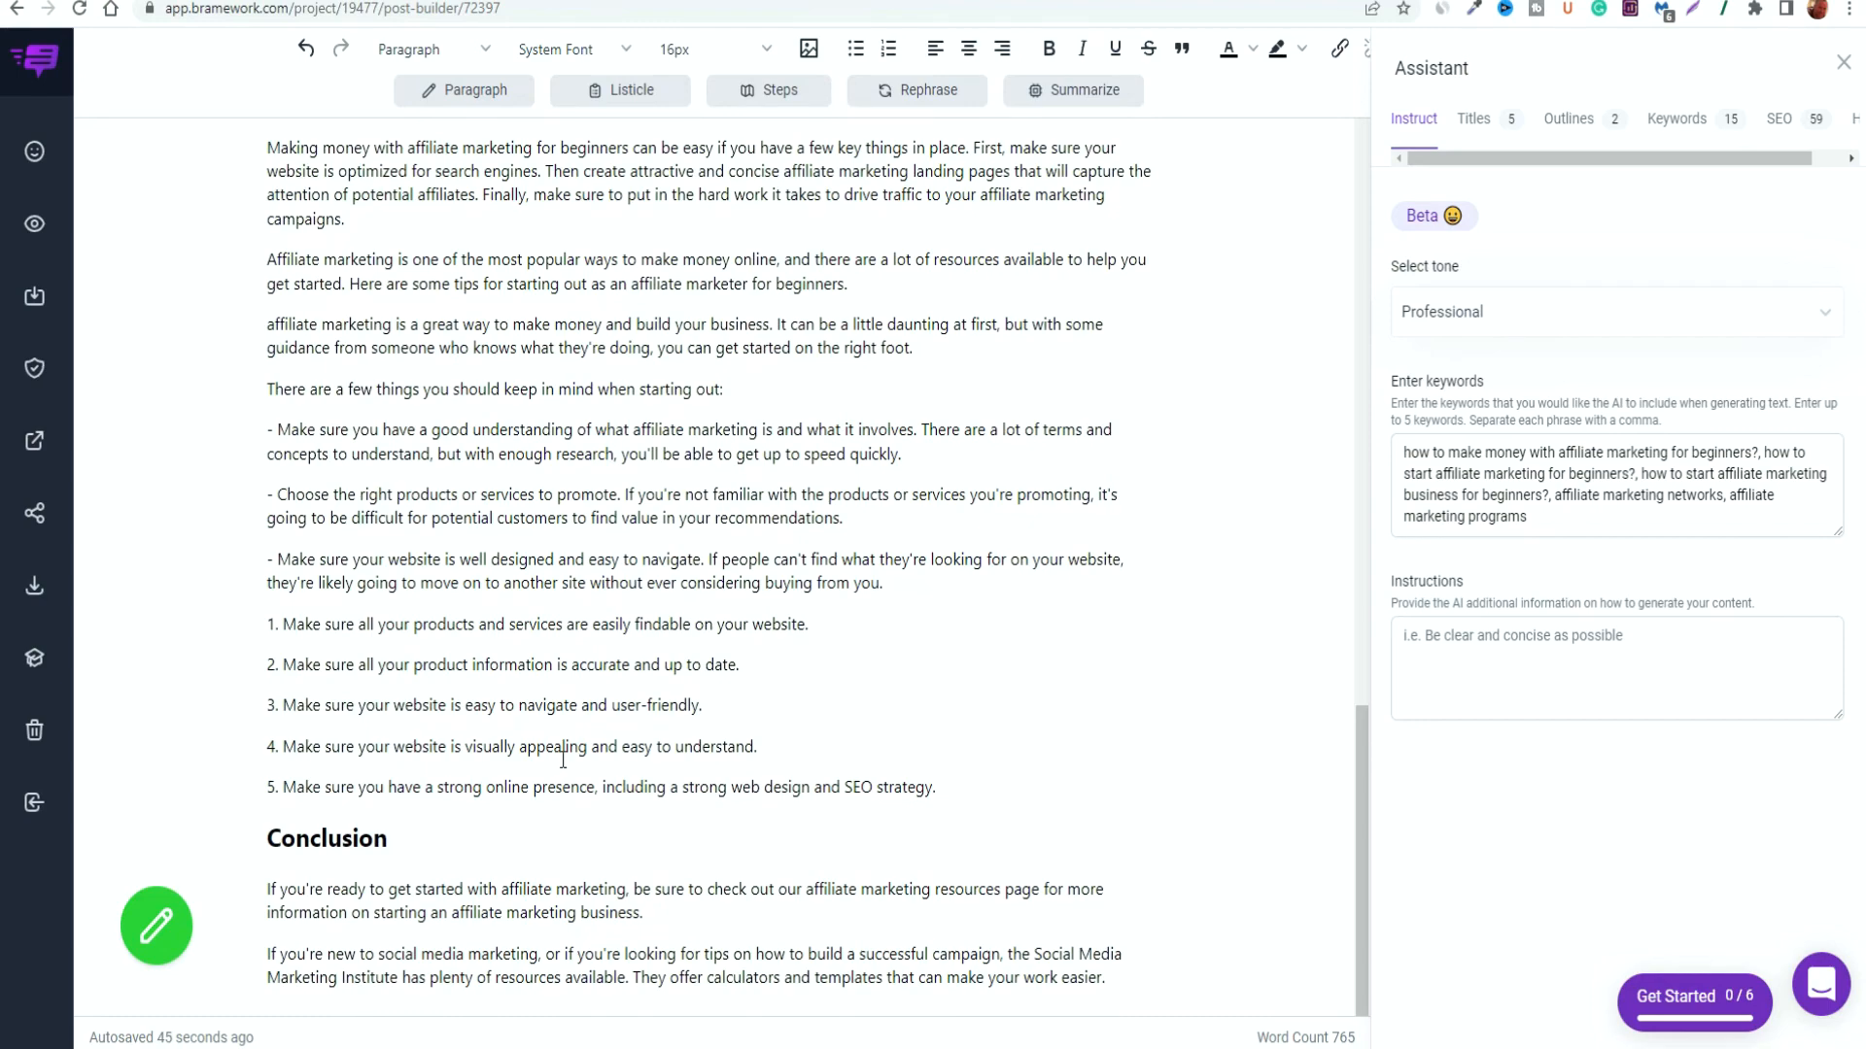
pyautogui.scroll(8, 558, 765)
pyautogui.scroll(13, 579, 862)
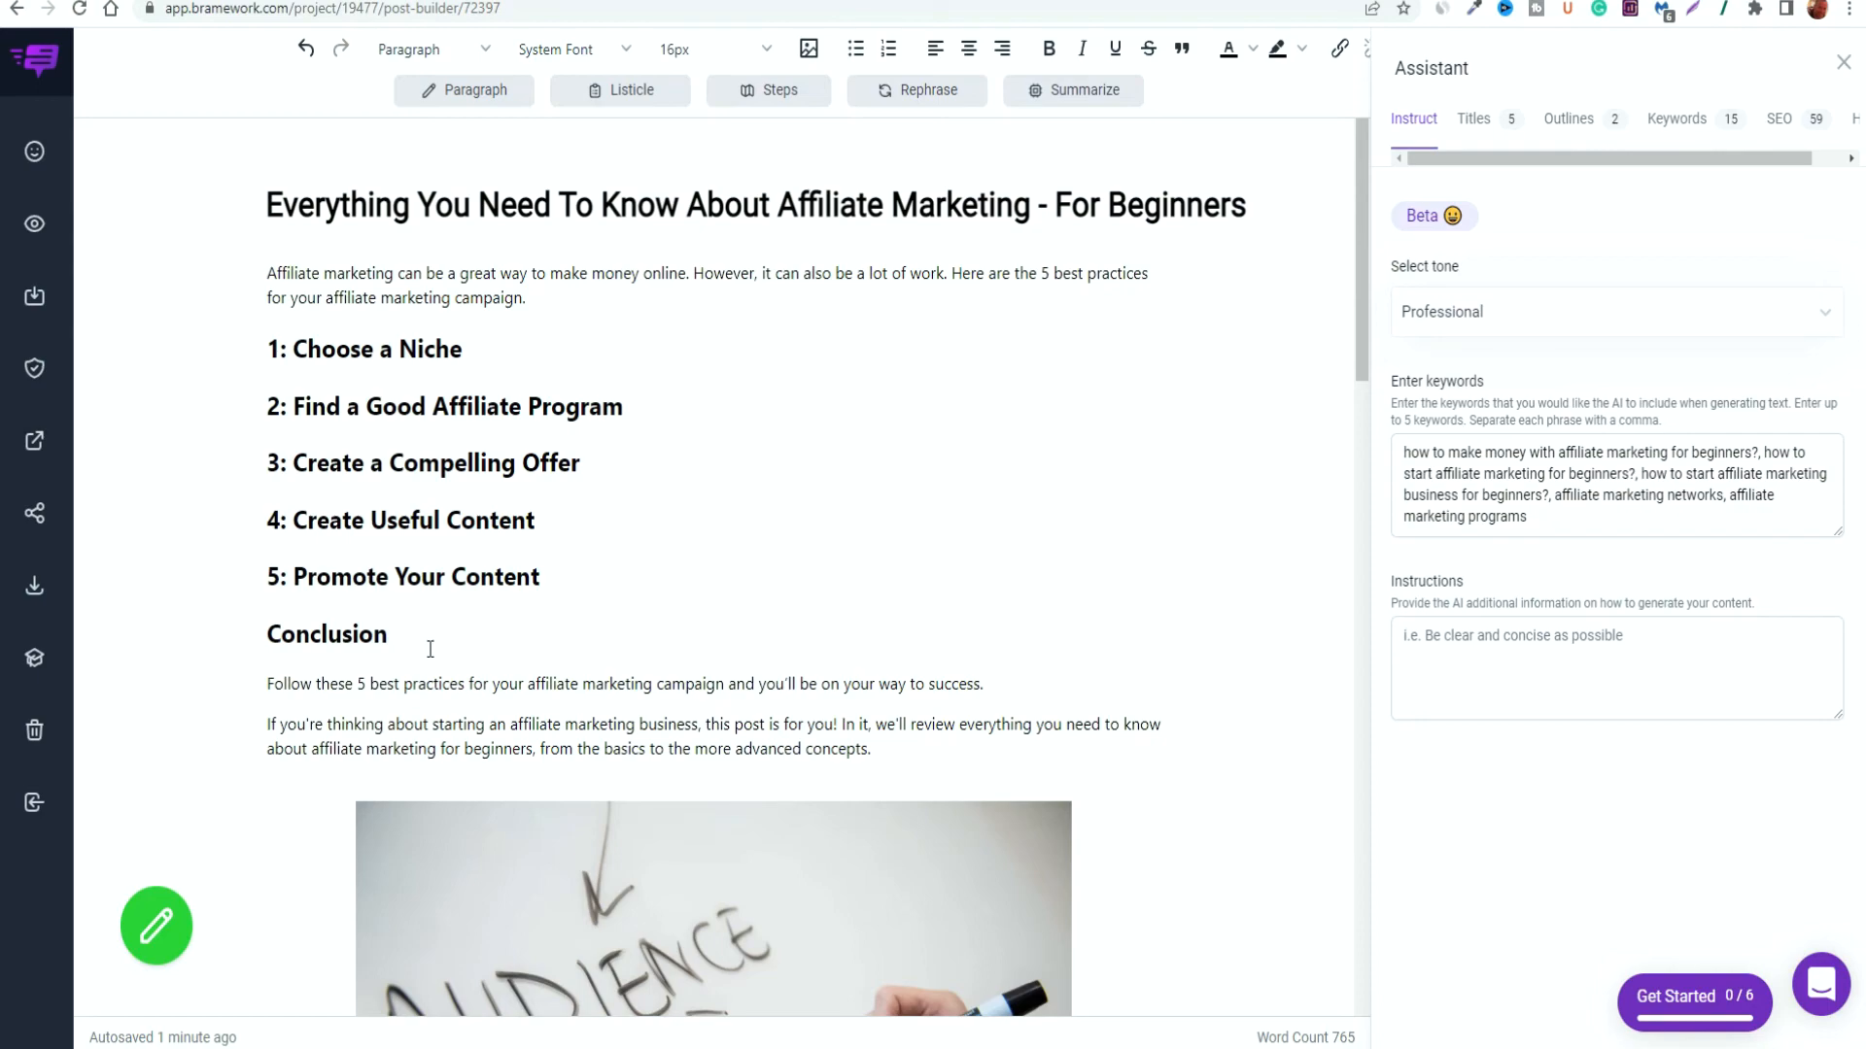
pyautogui.scroll(-13, 654, 642)
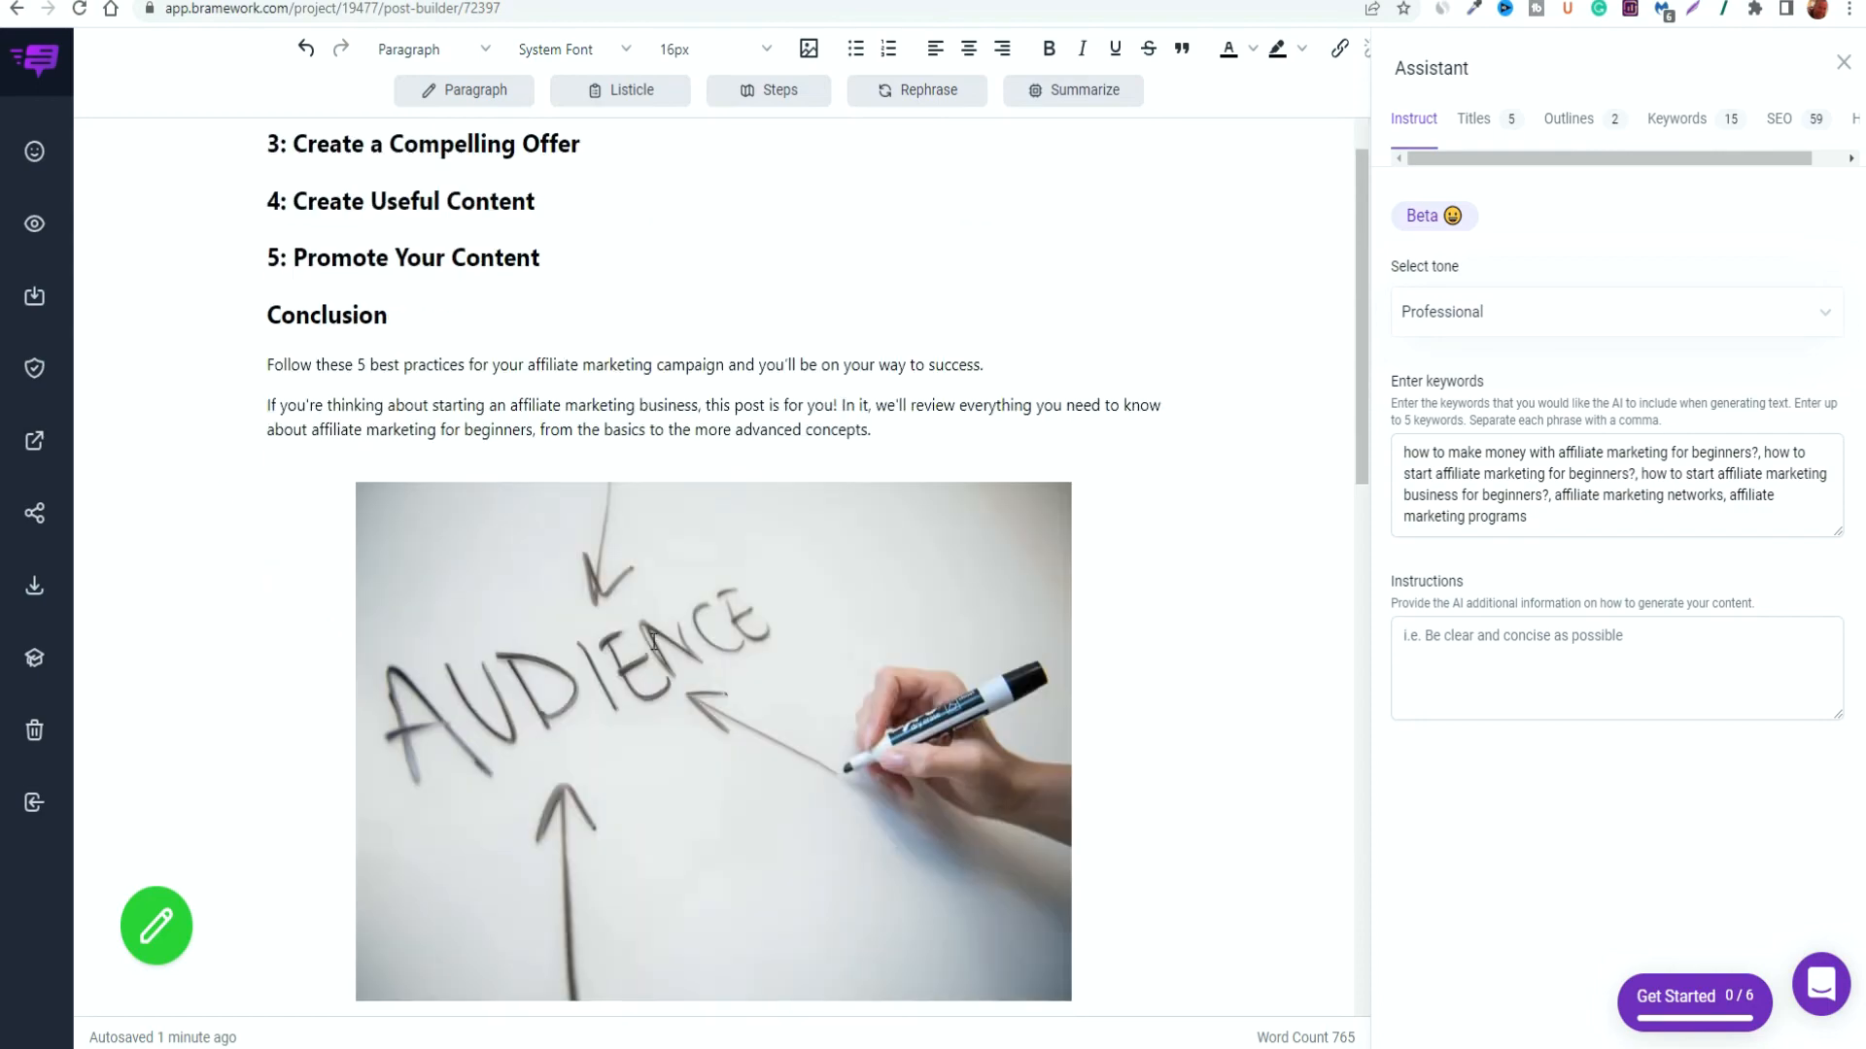
pyautogui.scroll(14, 654, 642)
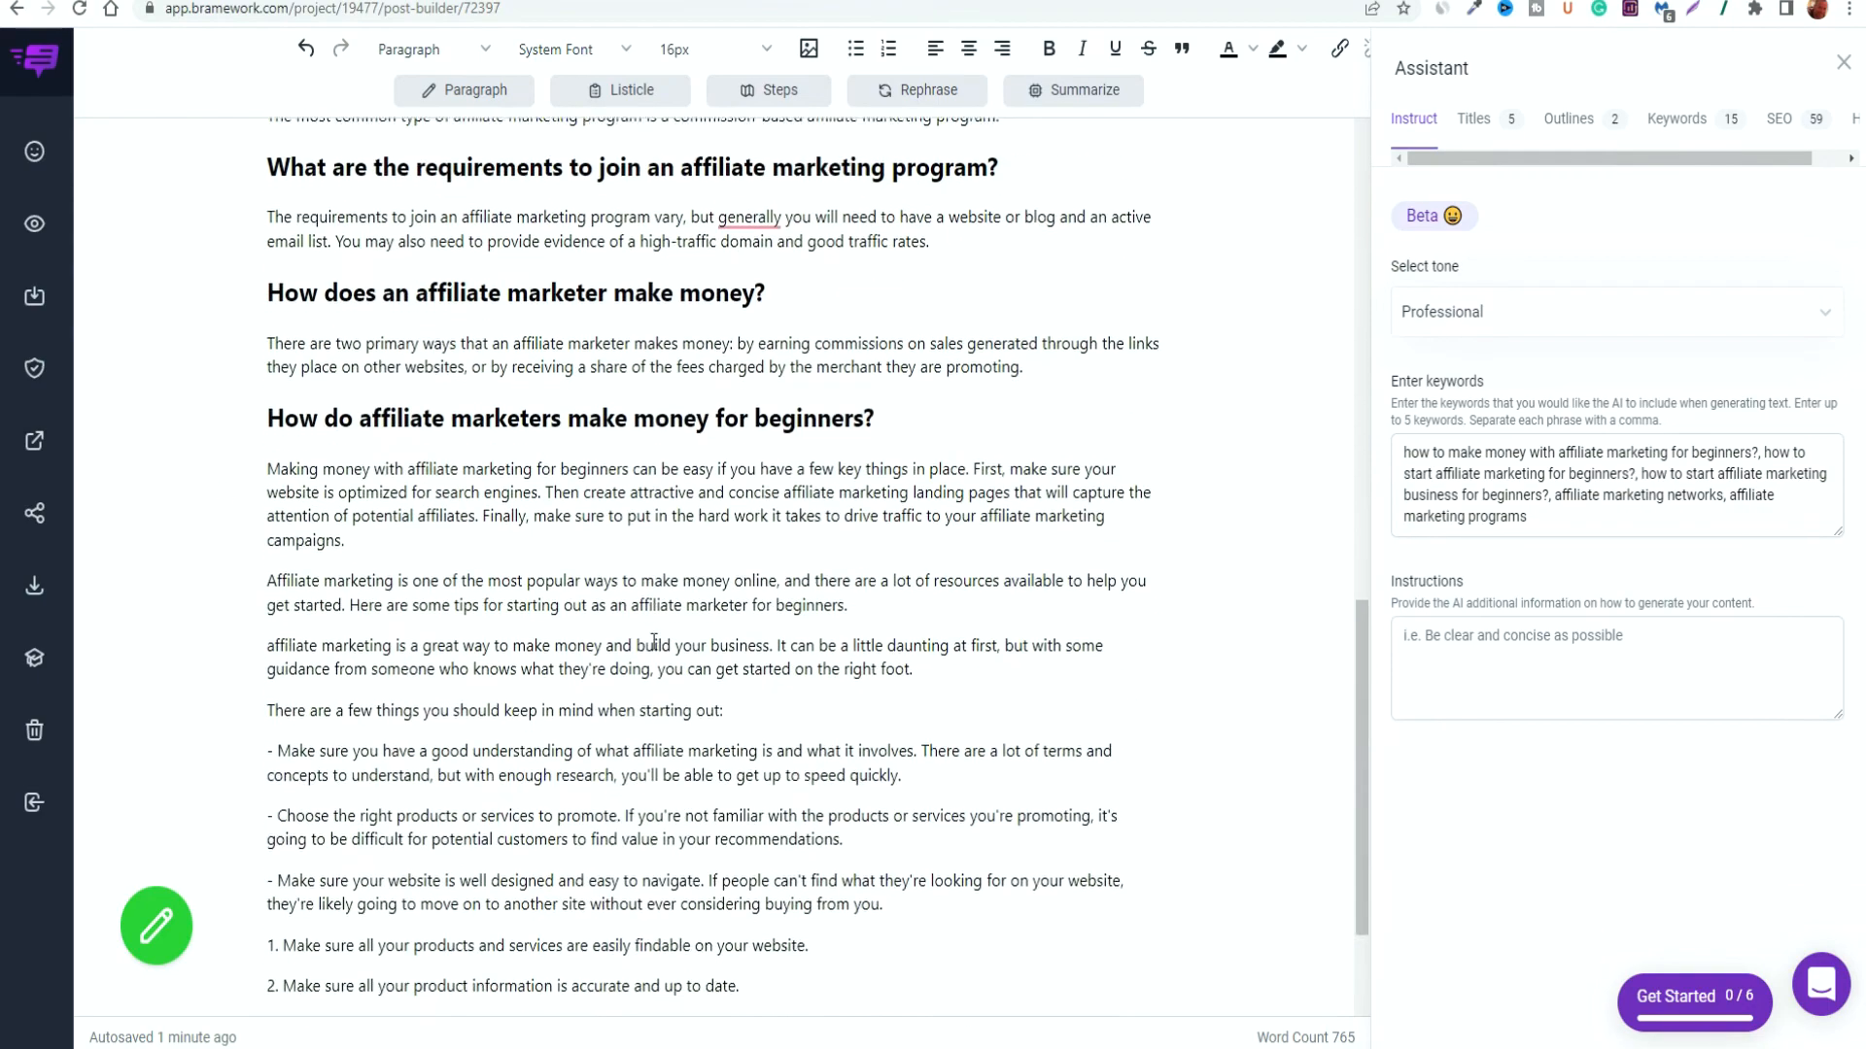
pyautogui.scroll(3, 592, 553)
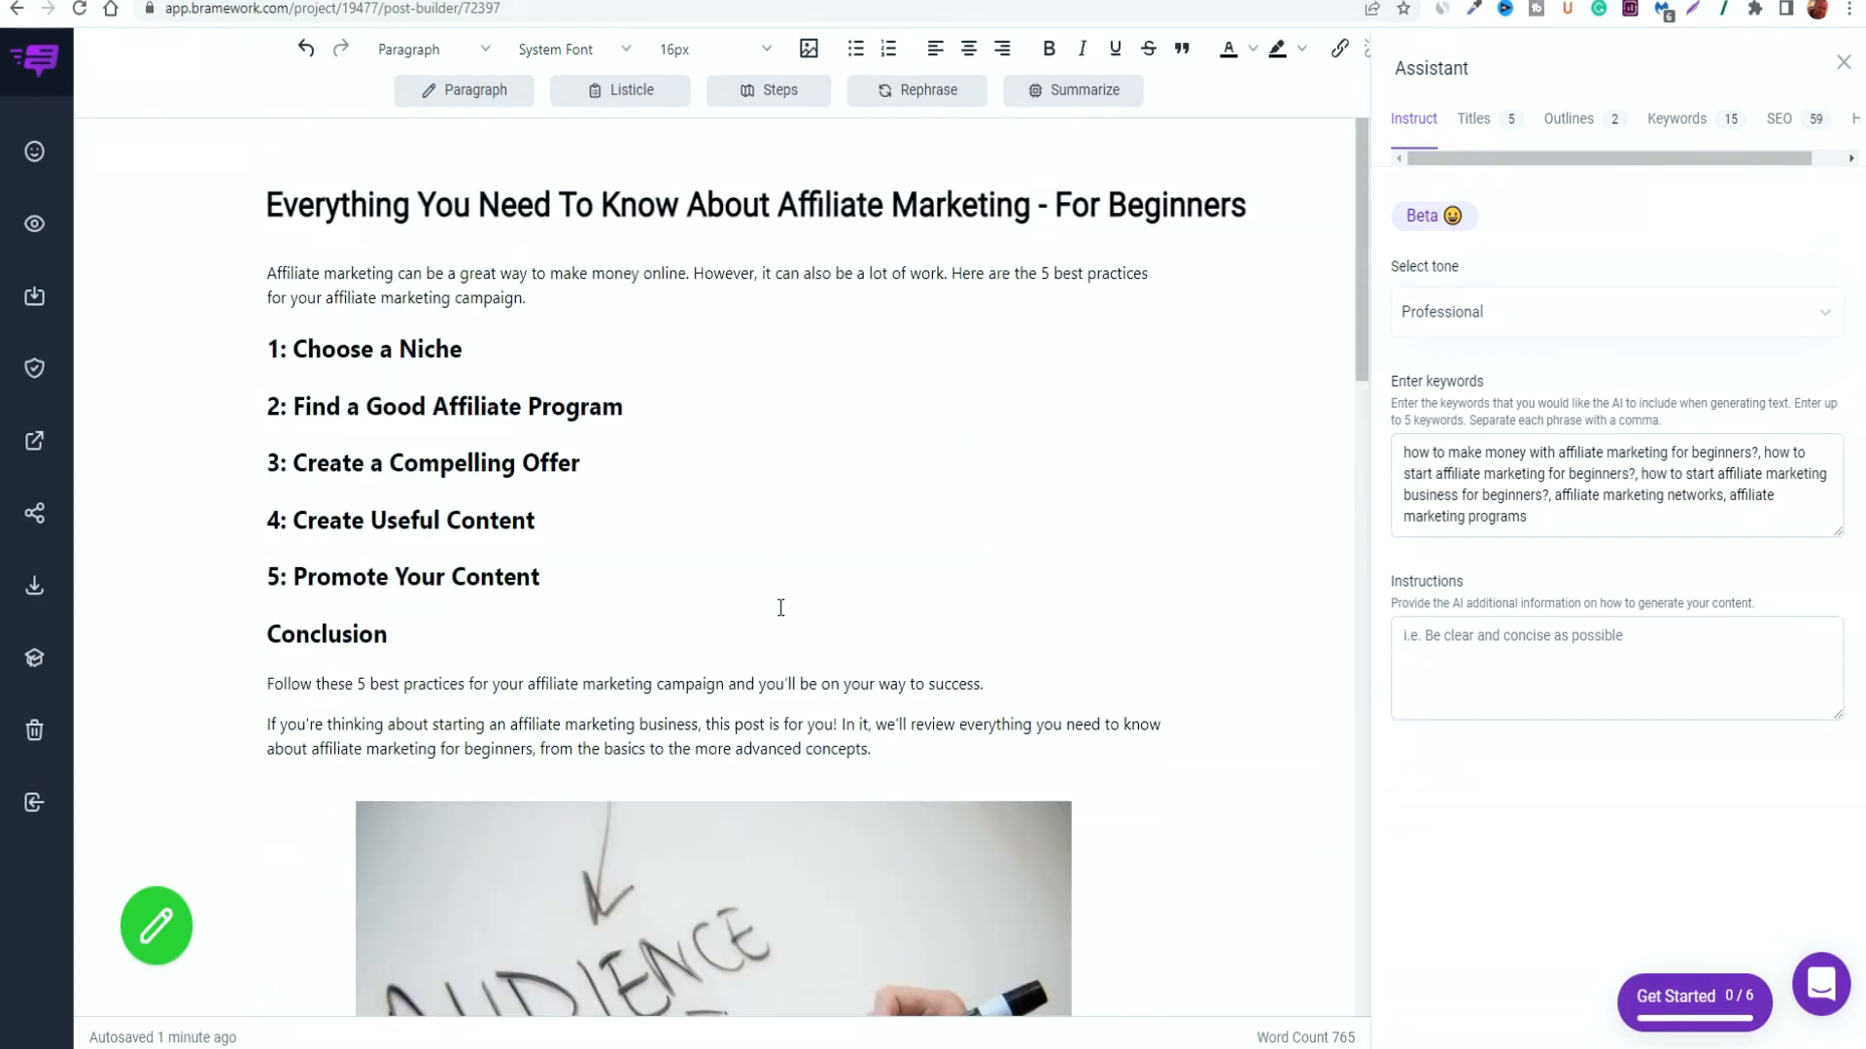
pyautogui.scroll(-7, 711, 632)
pyautogui.scroll(-10, 714, 664)
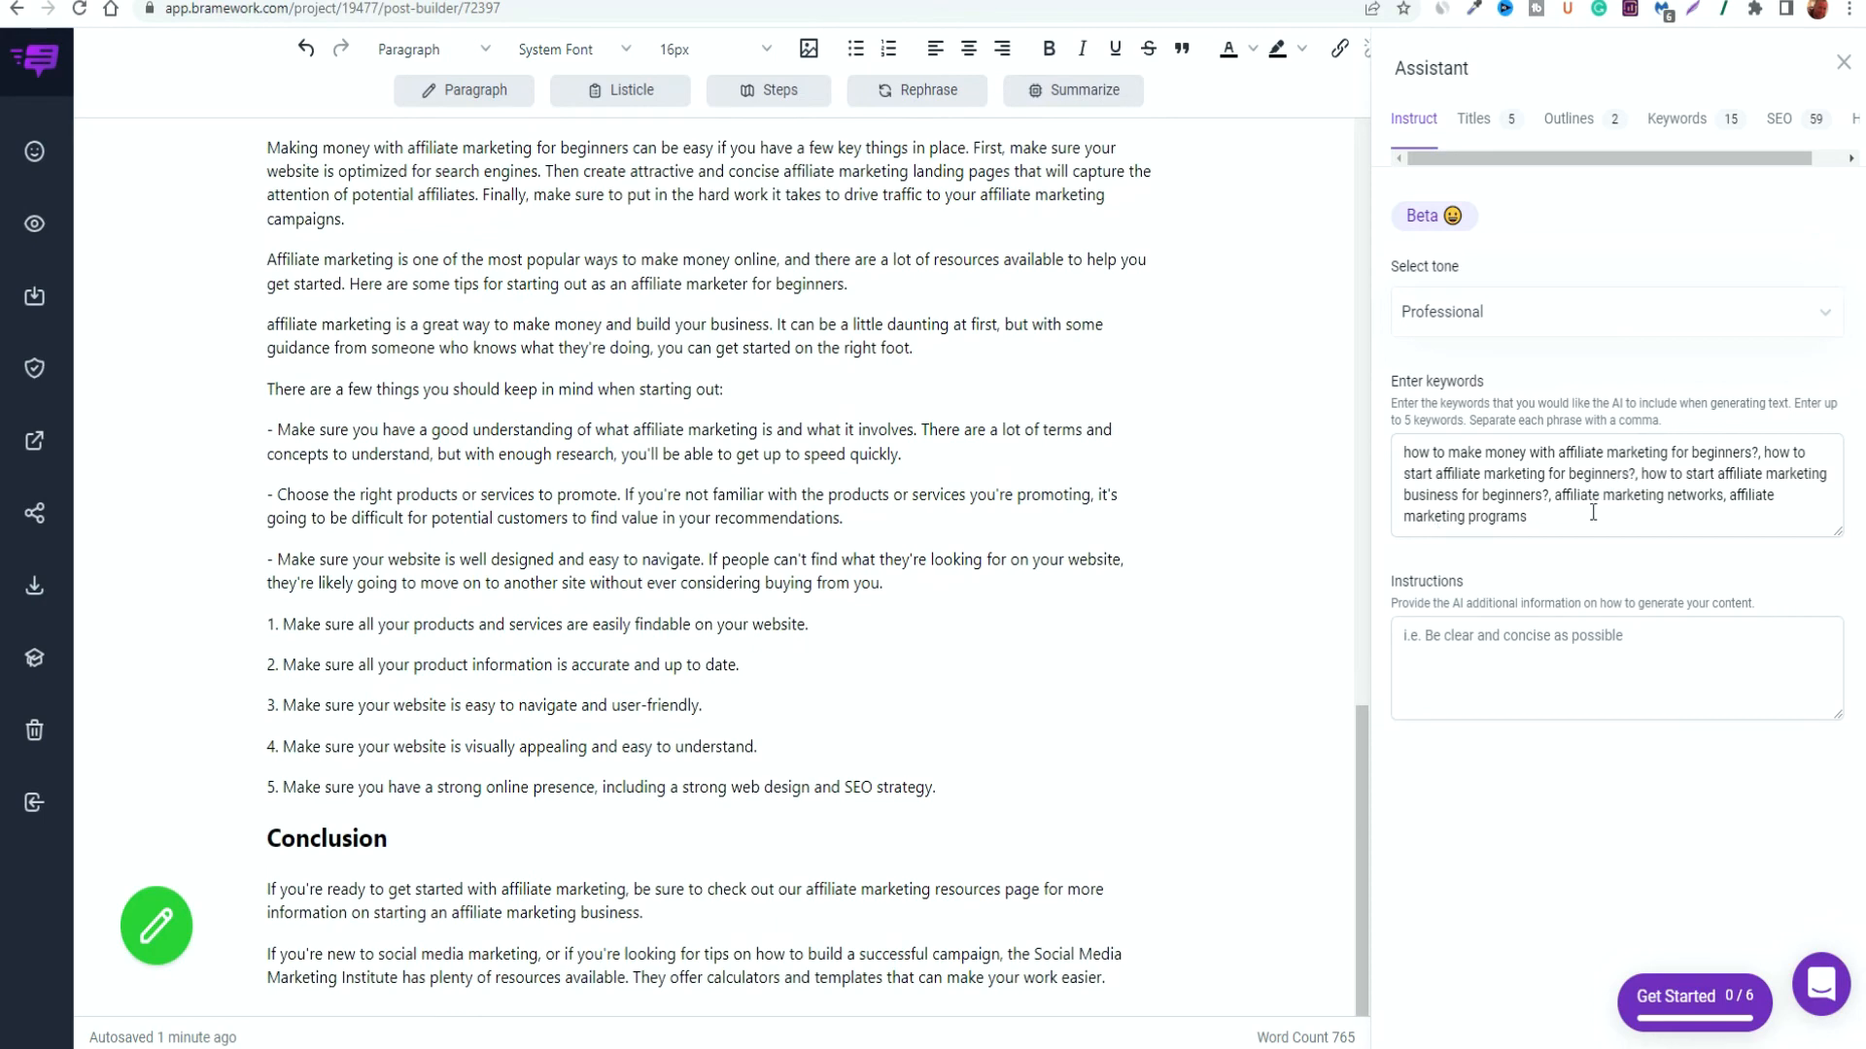
# Select all the Assistant's keywords and check the draft's question sections, tips and opening outline against them
pyautogui.moveTo(1580, 517); pyautogui.dragTo(1402, 453)
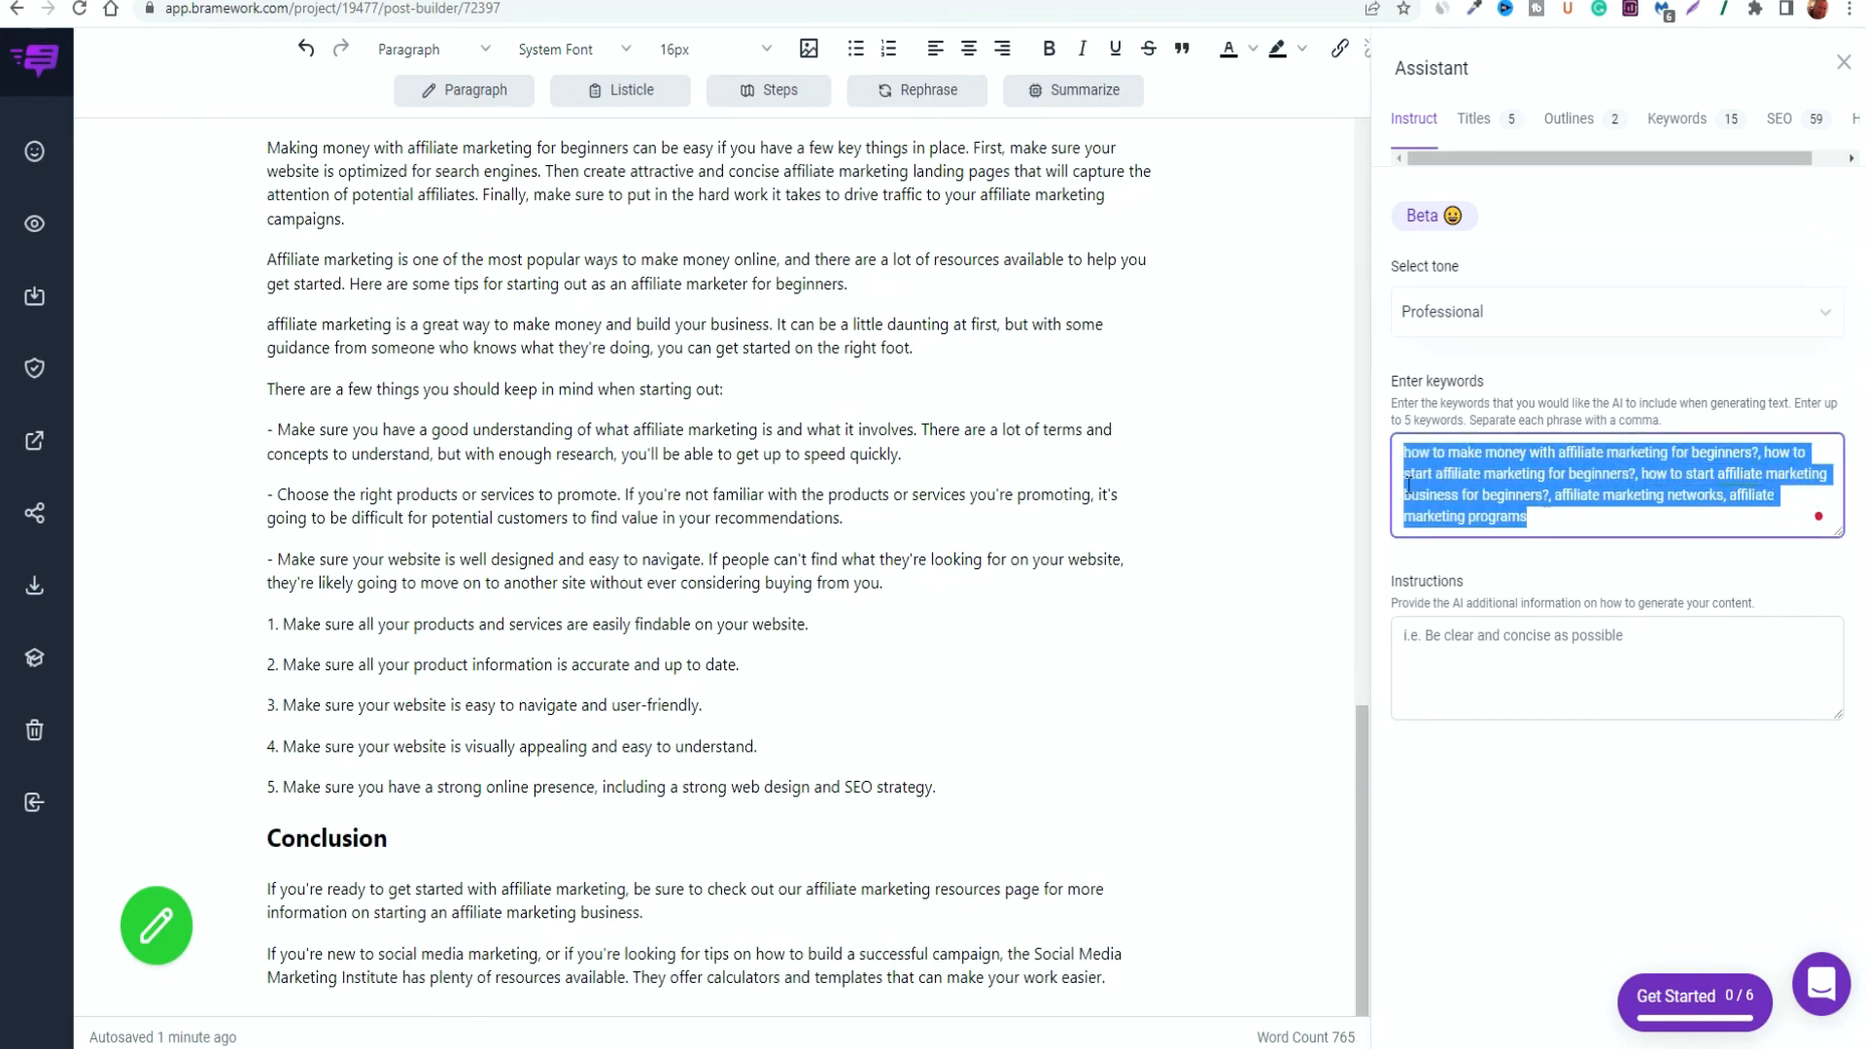
pyautogui.scroll(3, 598, 564)
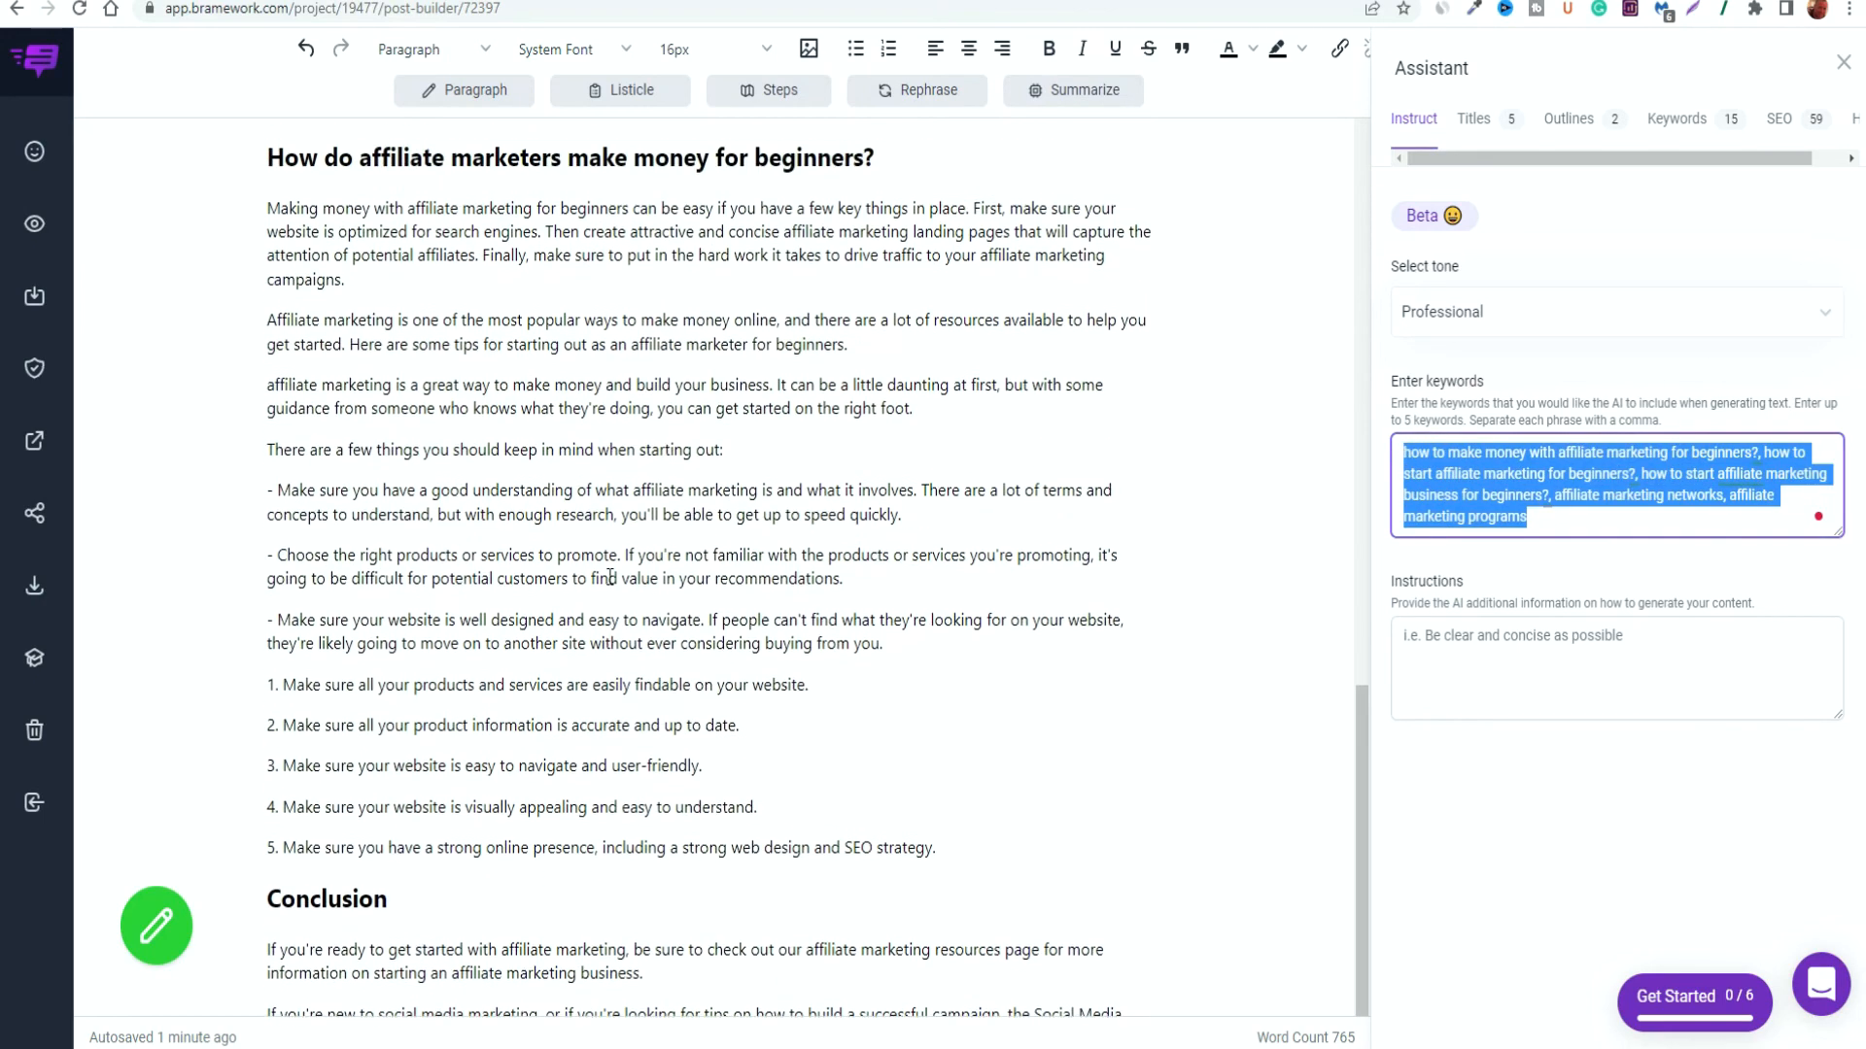
pyautogui.scroll(2, 464, 726)
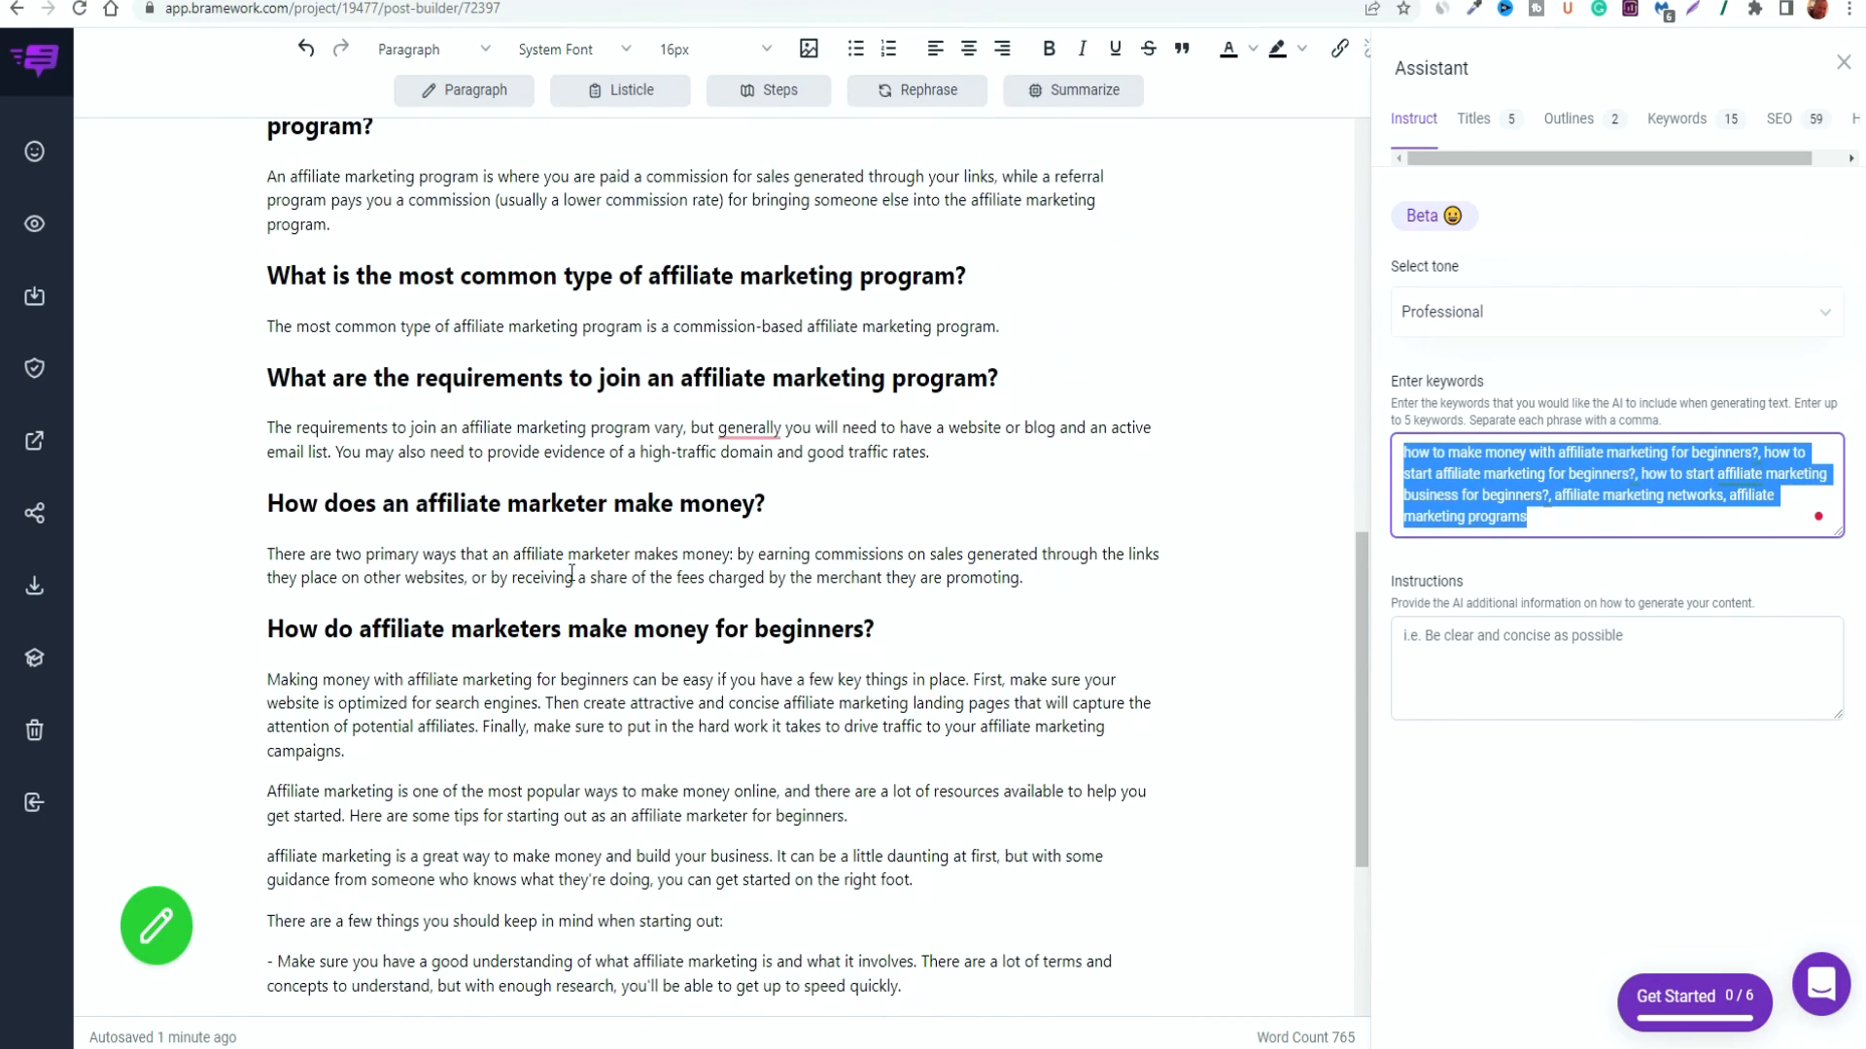
pyautogui.scroll(5, 534, 661)
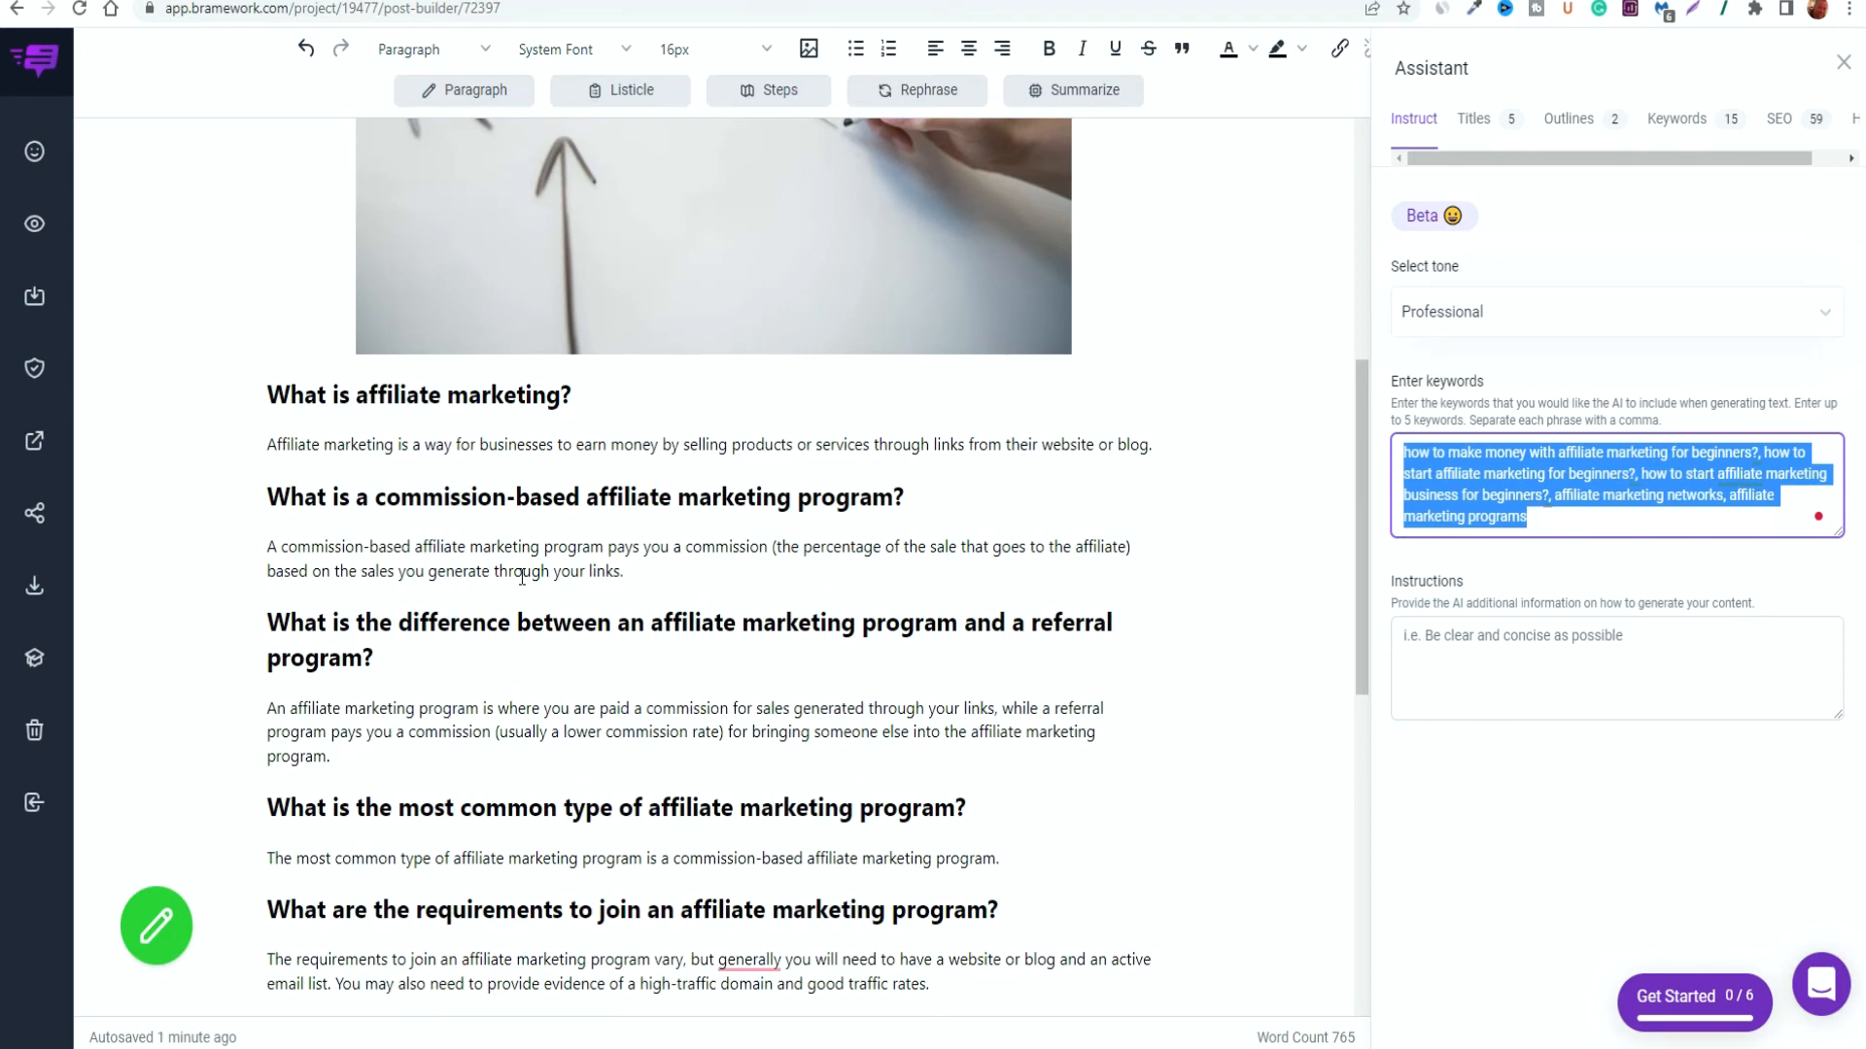
pyautogui.scroll(-3, 522, 578)
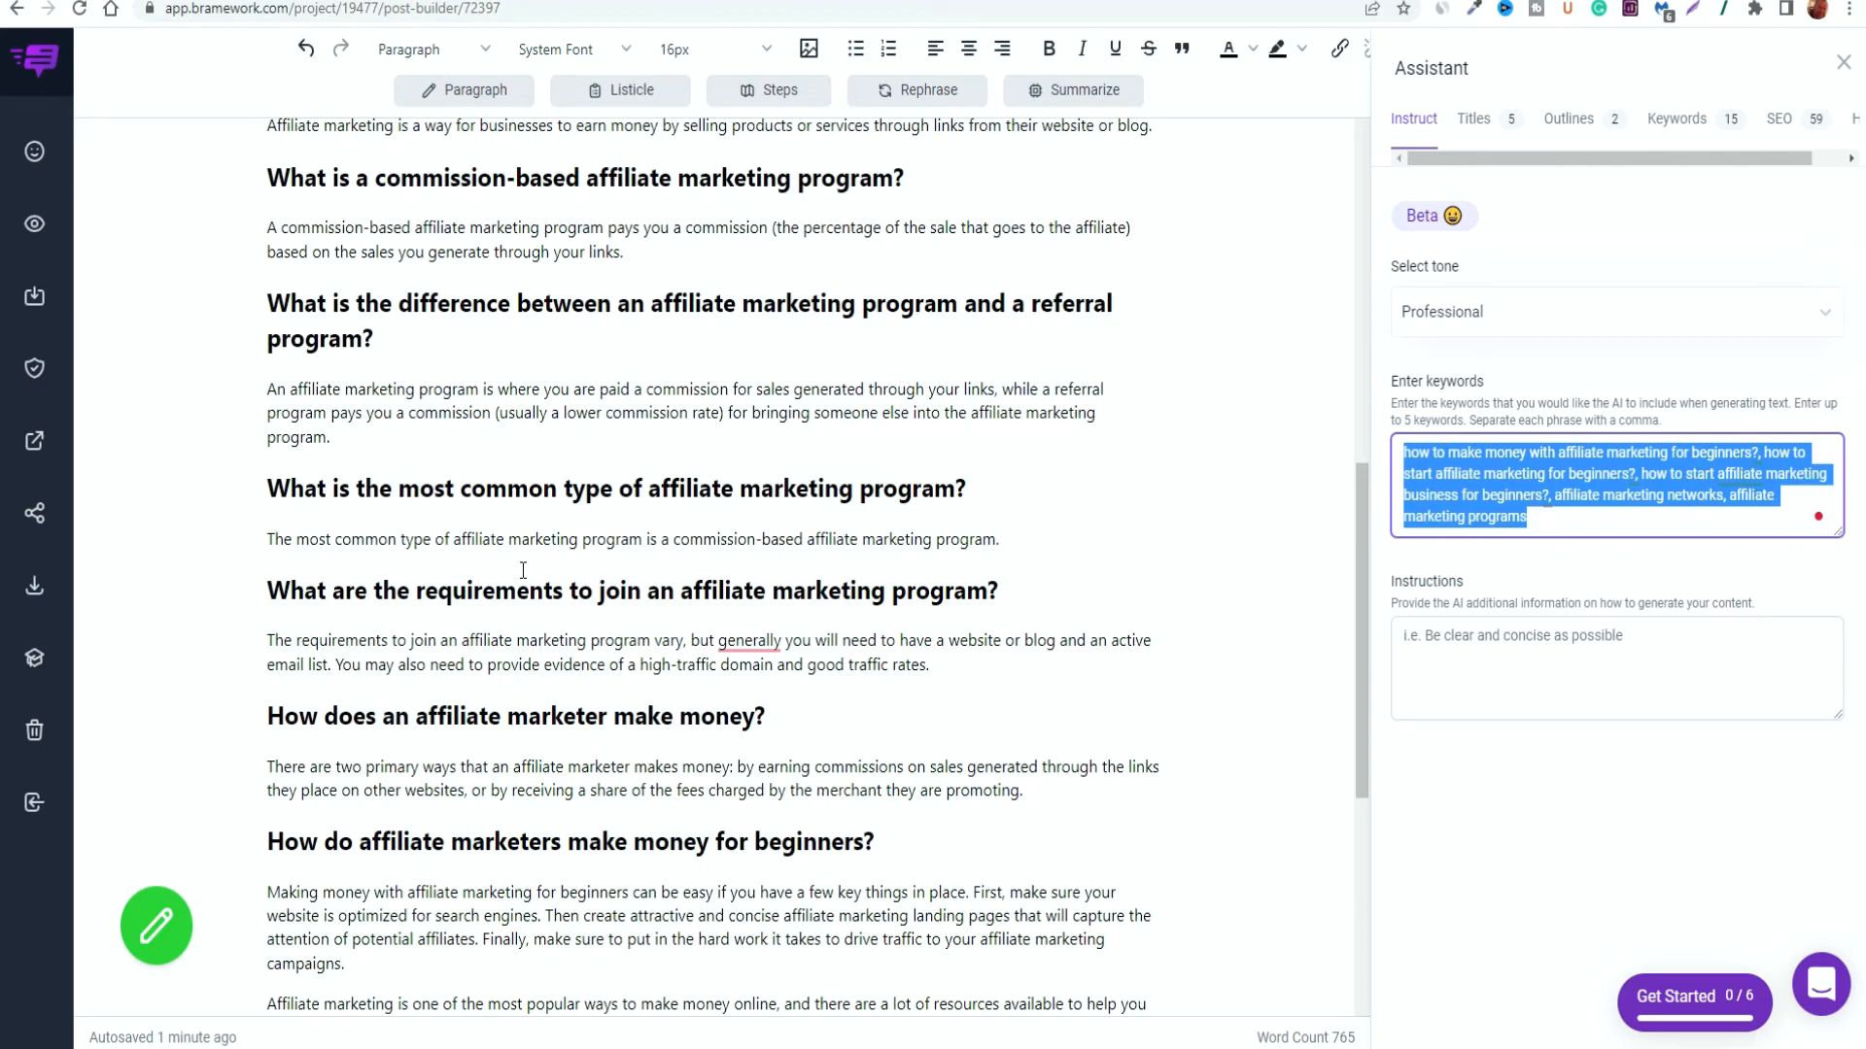
pyautogui.scroll(-7, 523, 570)
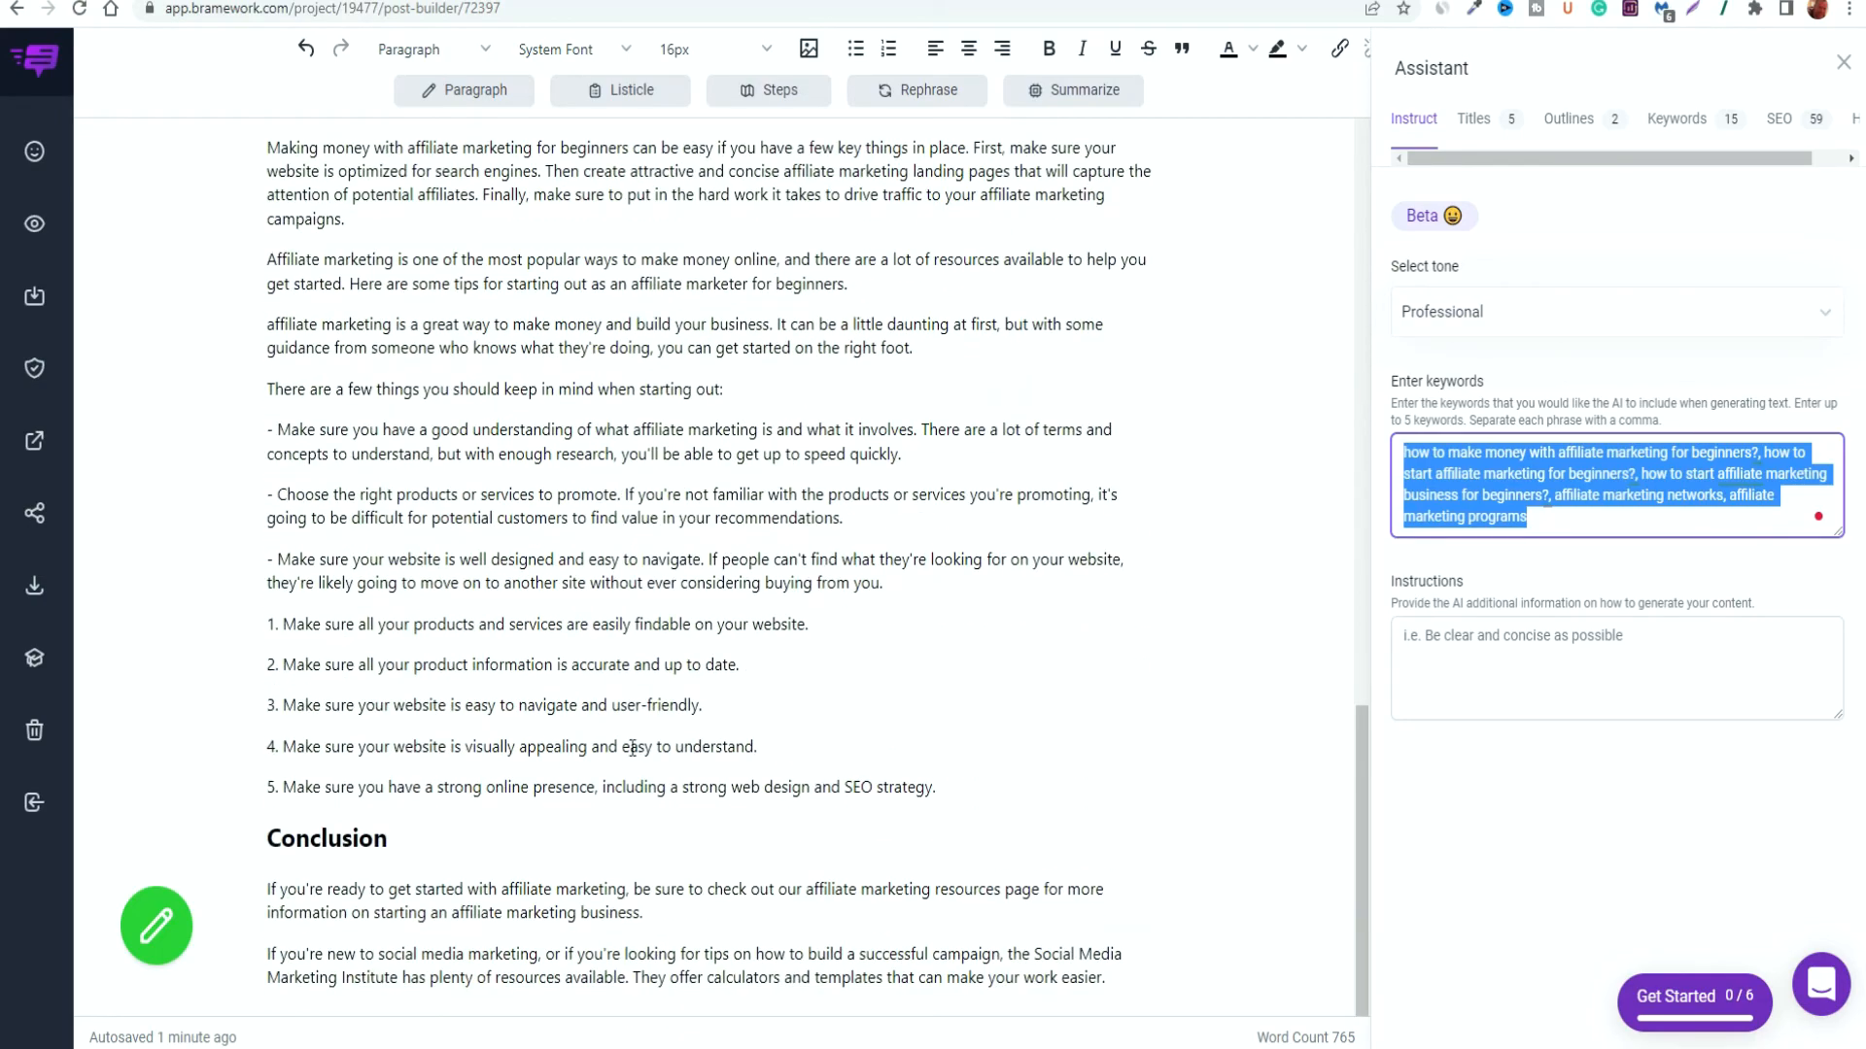
pyautogui.scroll(7, 633, 740)
pyautogui.scroll(1, 633, 741)
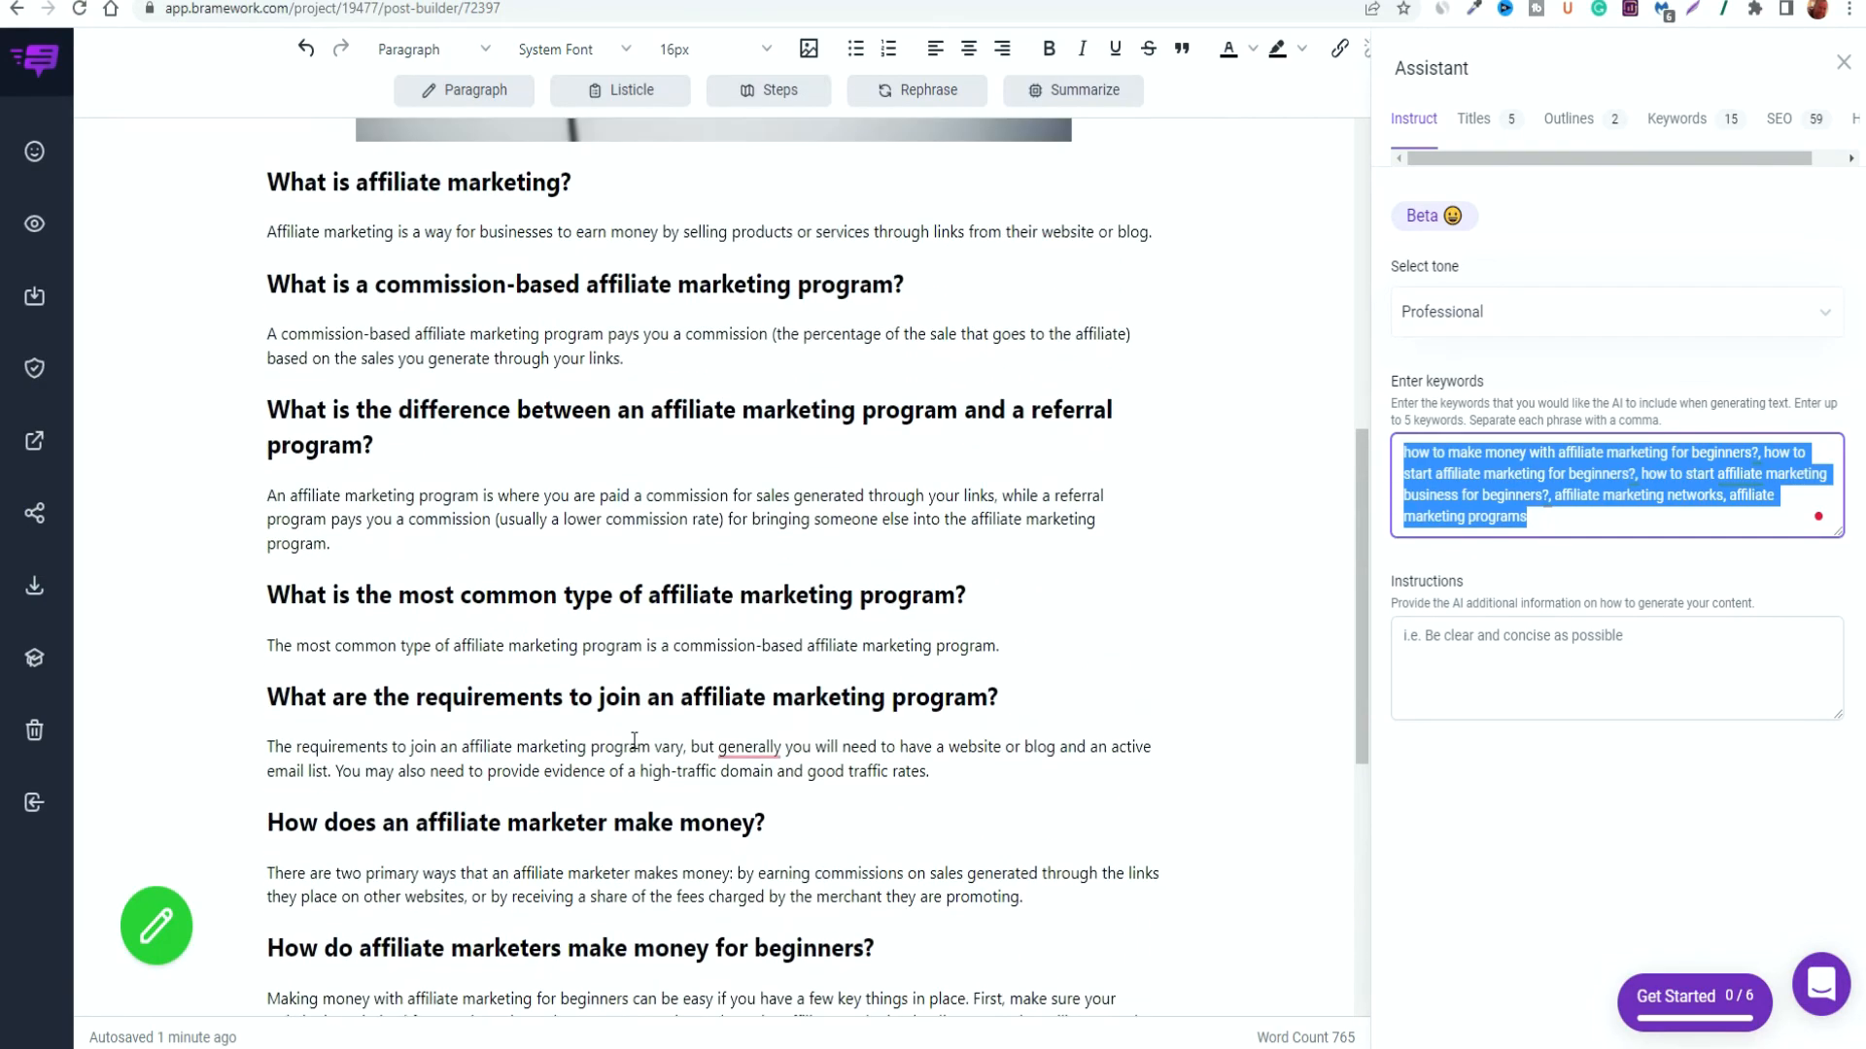
pyautogui.scroll(10, 634, 740)
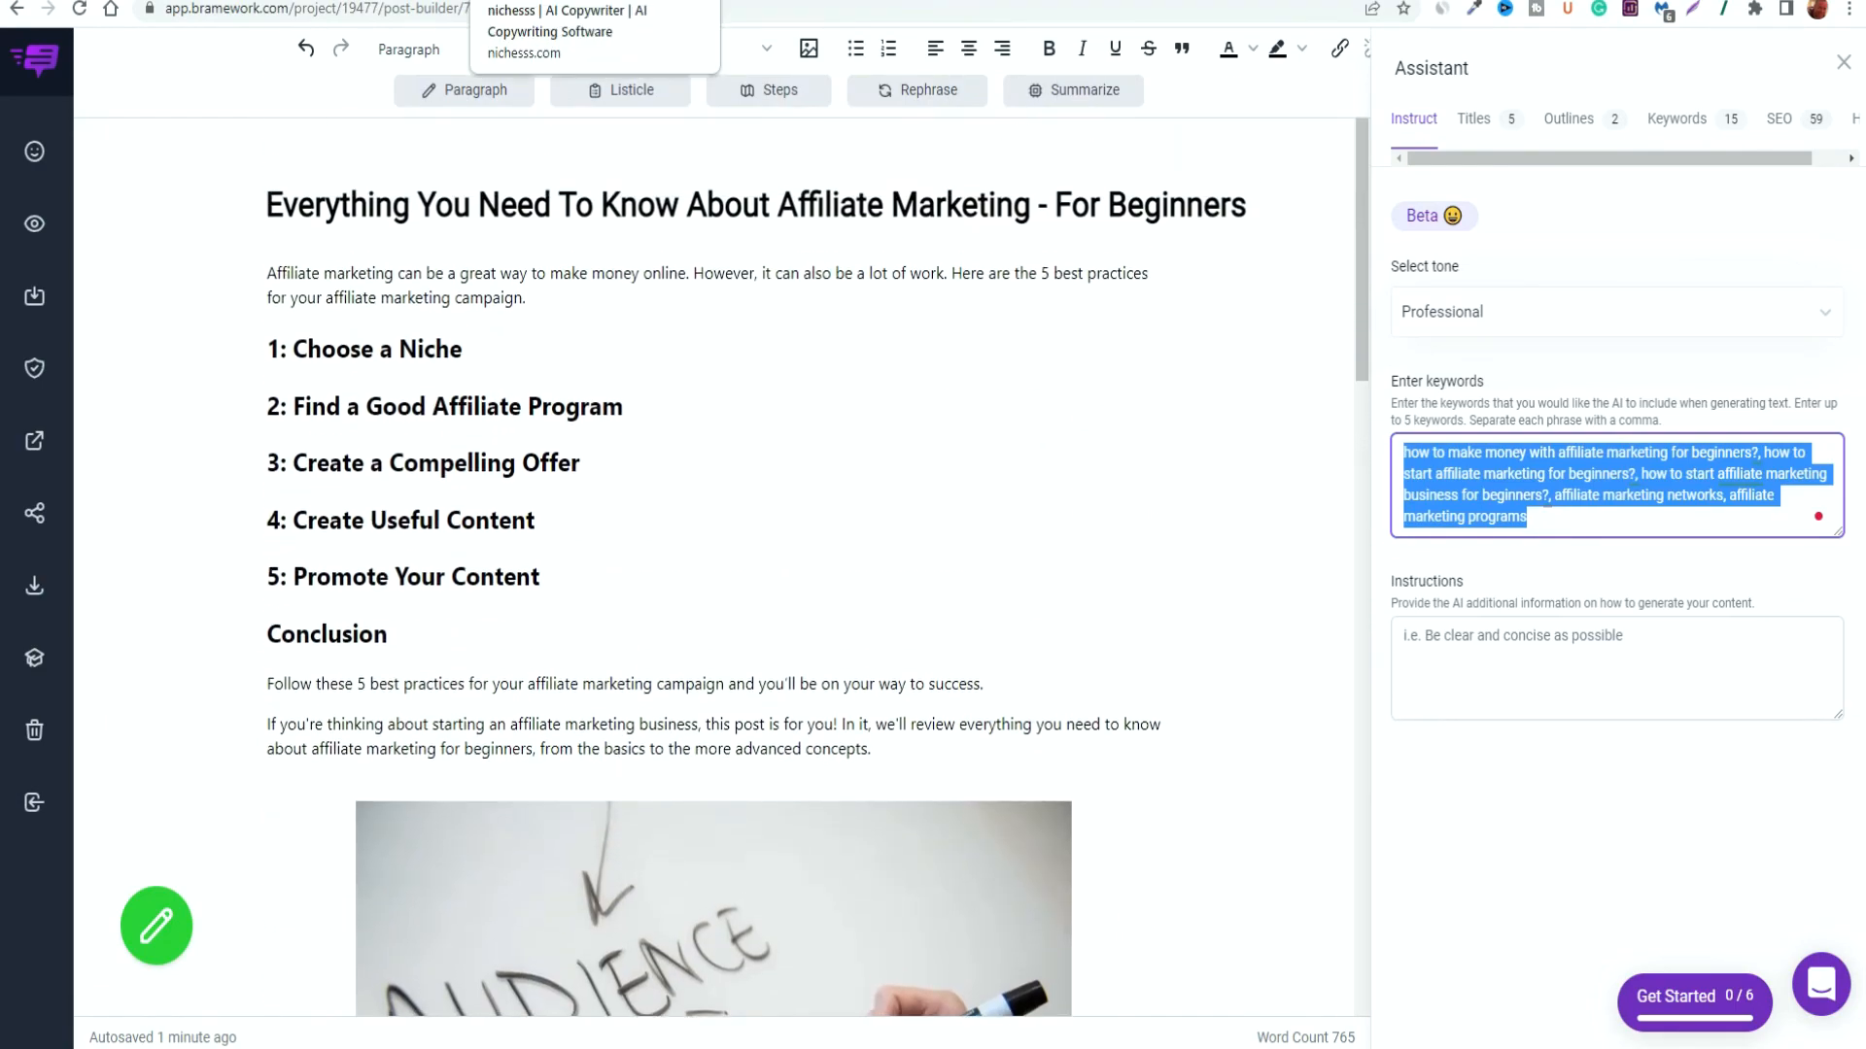
# Compare the nichesss lifetime offer with Bramework's monthly plans and home page, and return to the Bramework post editor
pyautogui.click(584, 2)
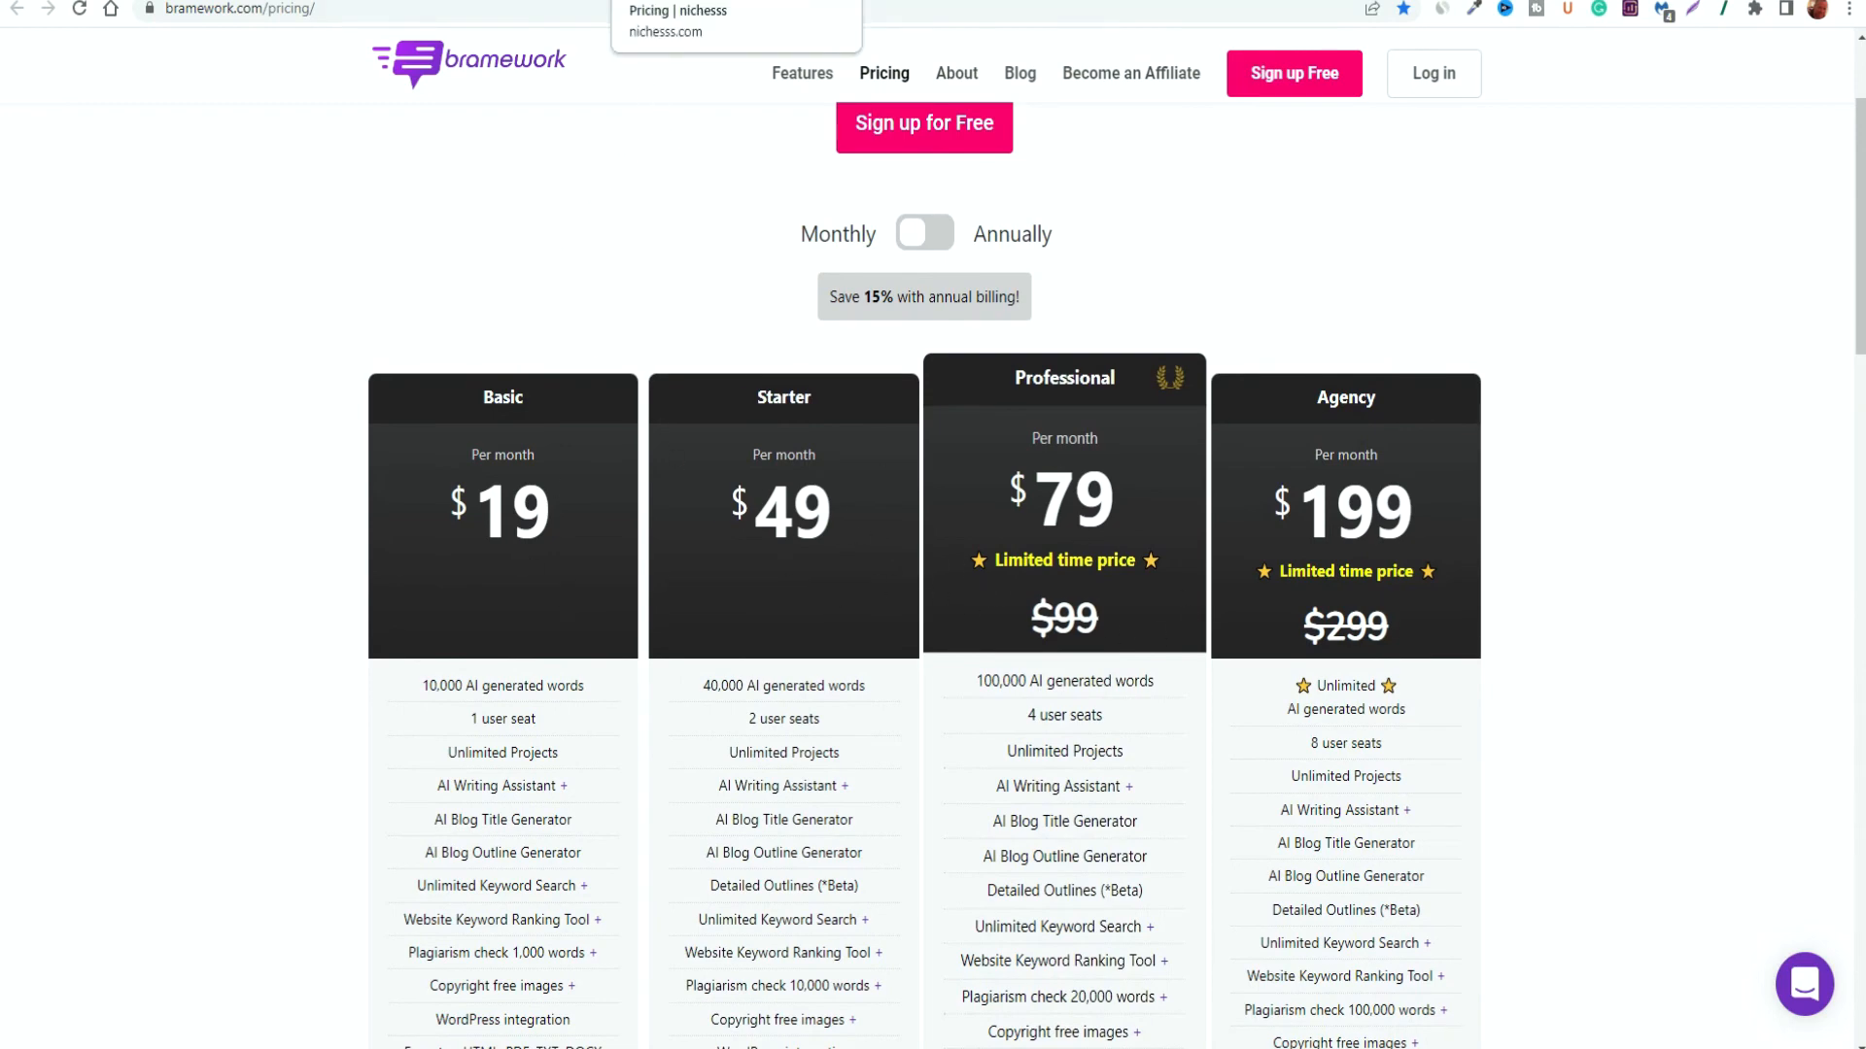
pyautogui.click(680, 2)
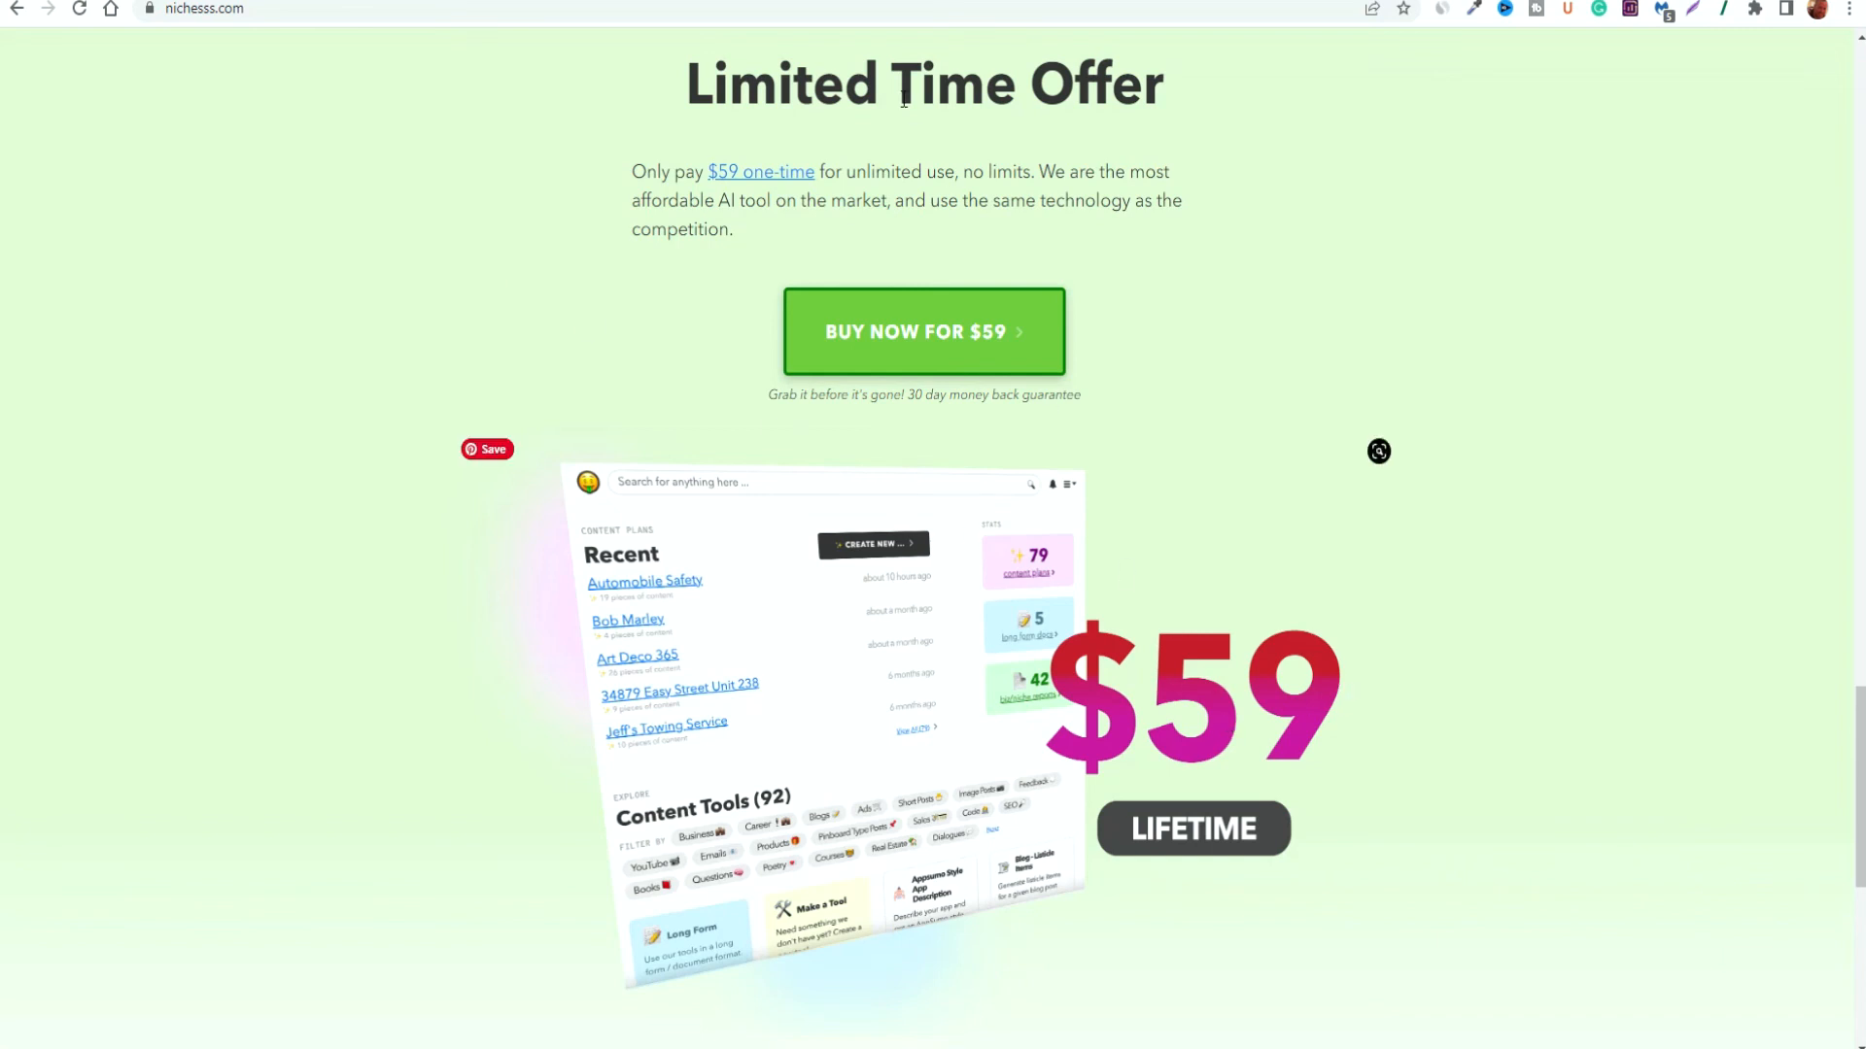
pyautogui.hotkey('ctrl', 'Tab')
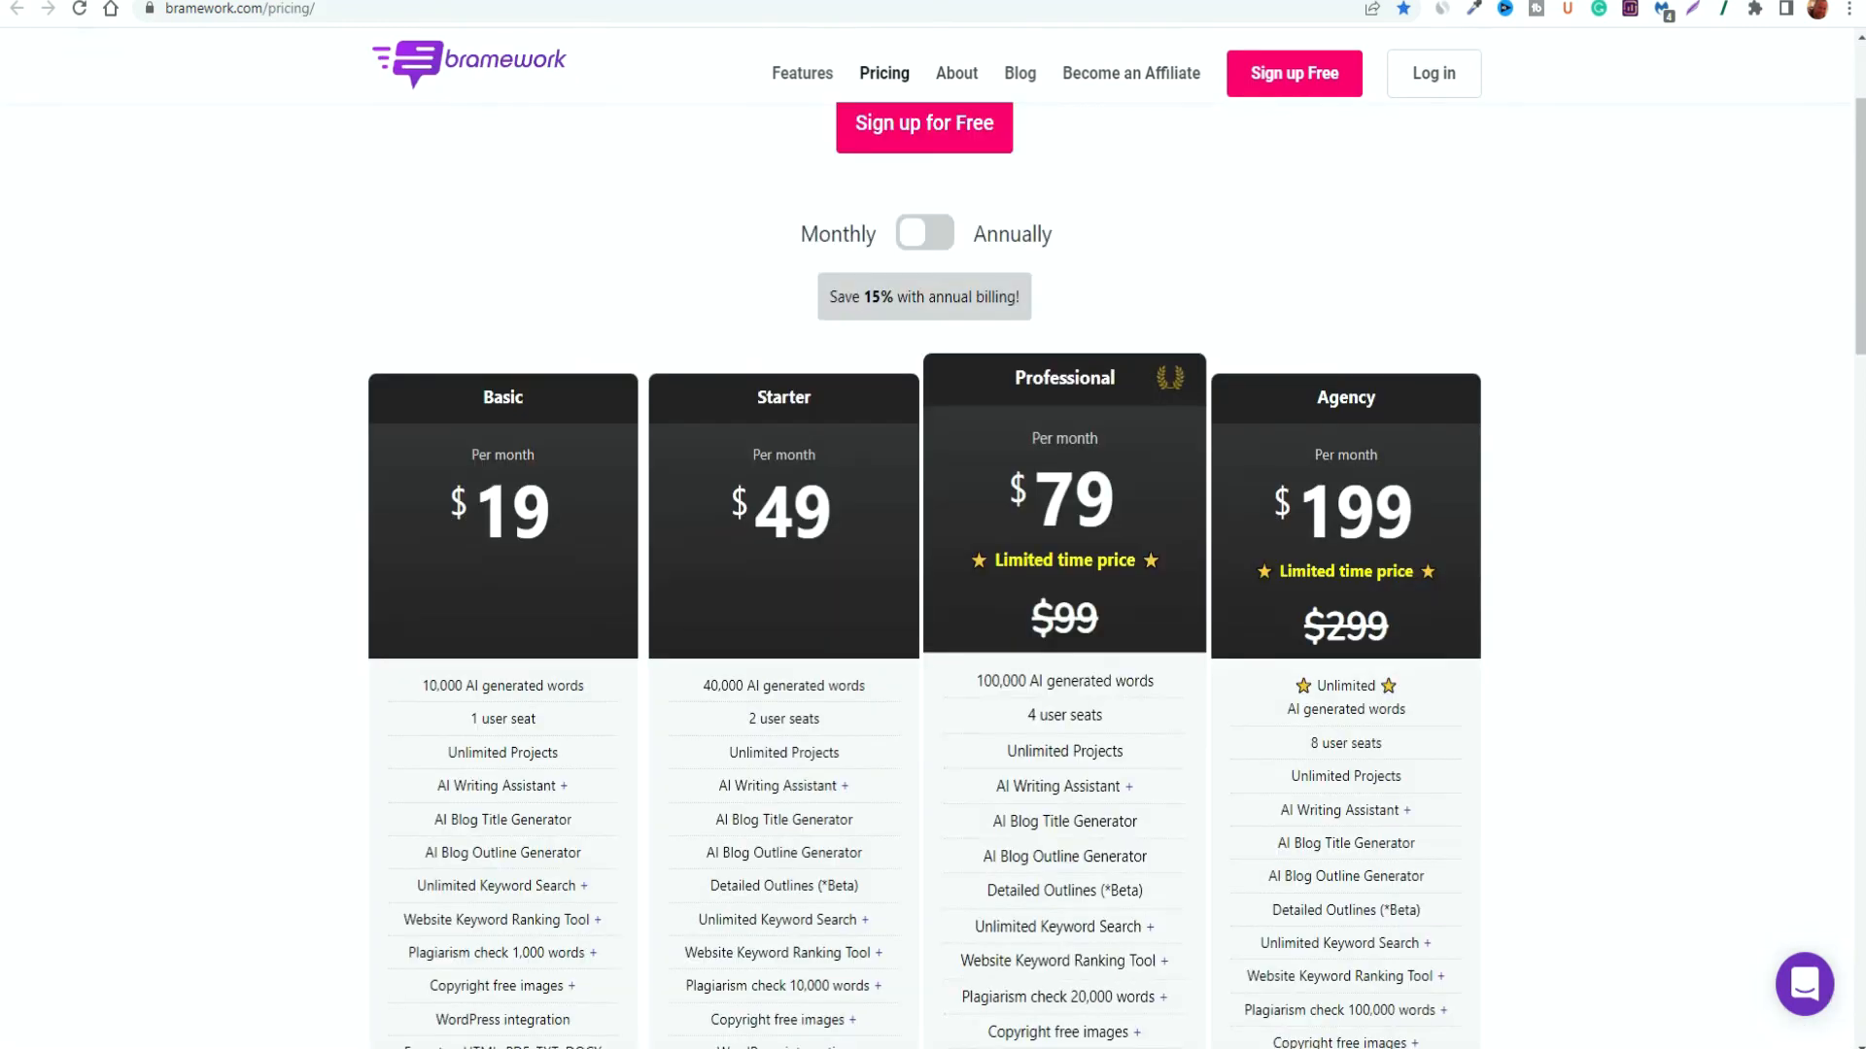
pyautogui.click(530, 1)
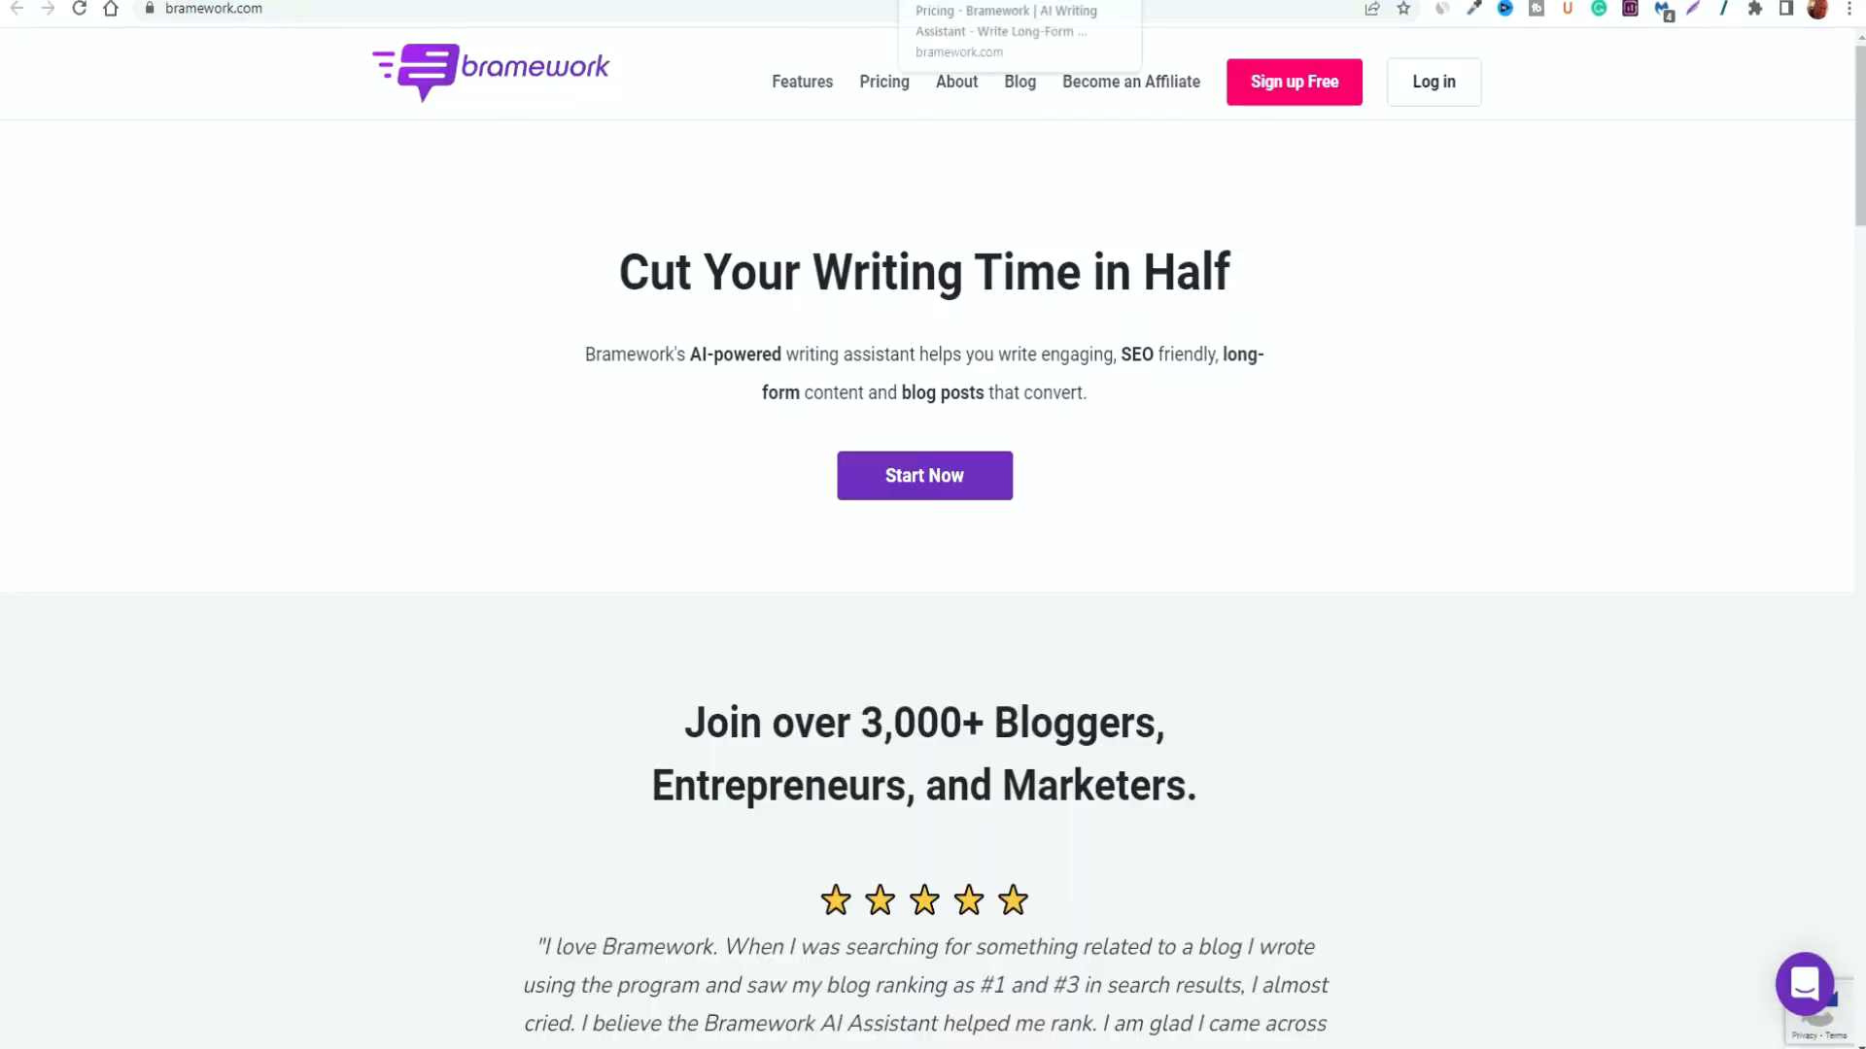
pyautogui.click(884, 81)
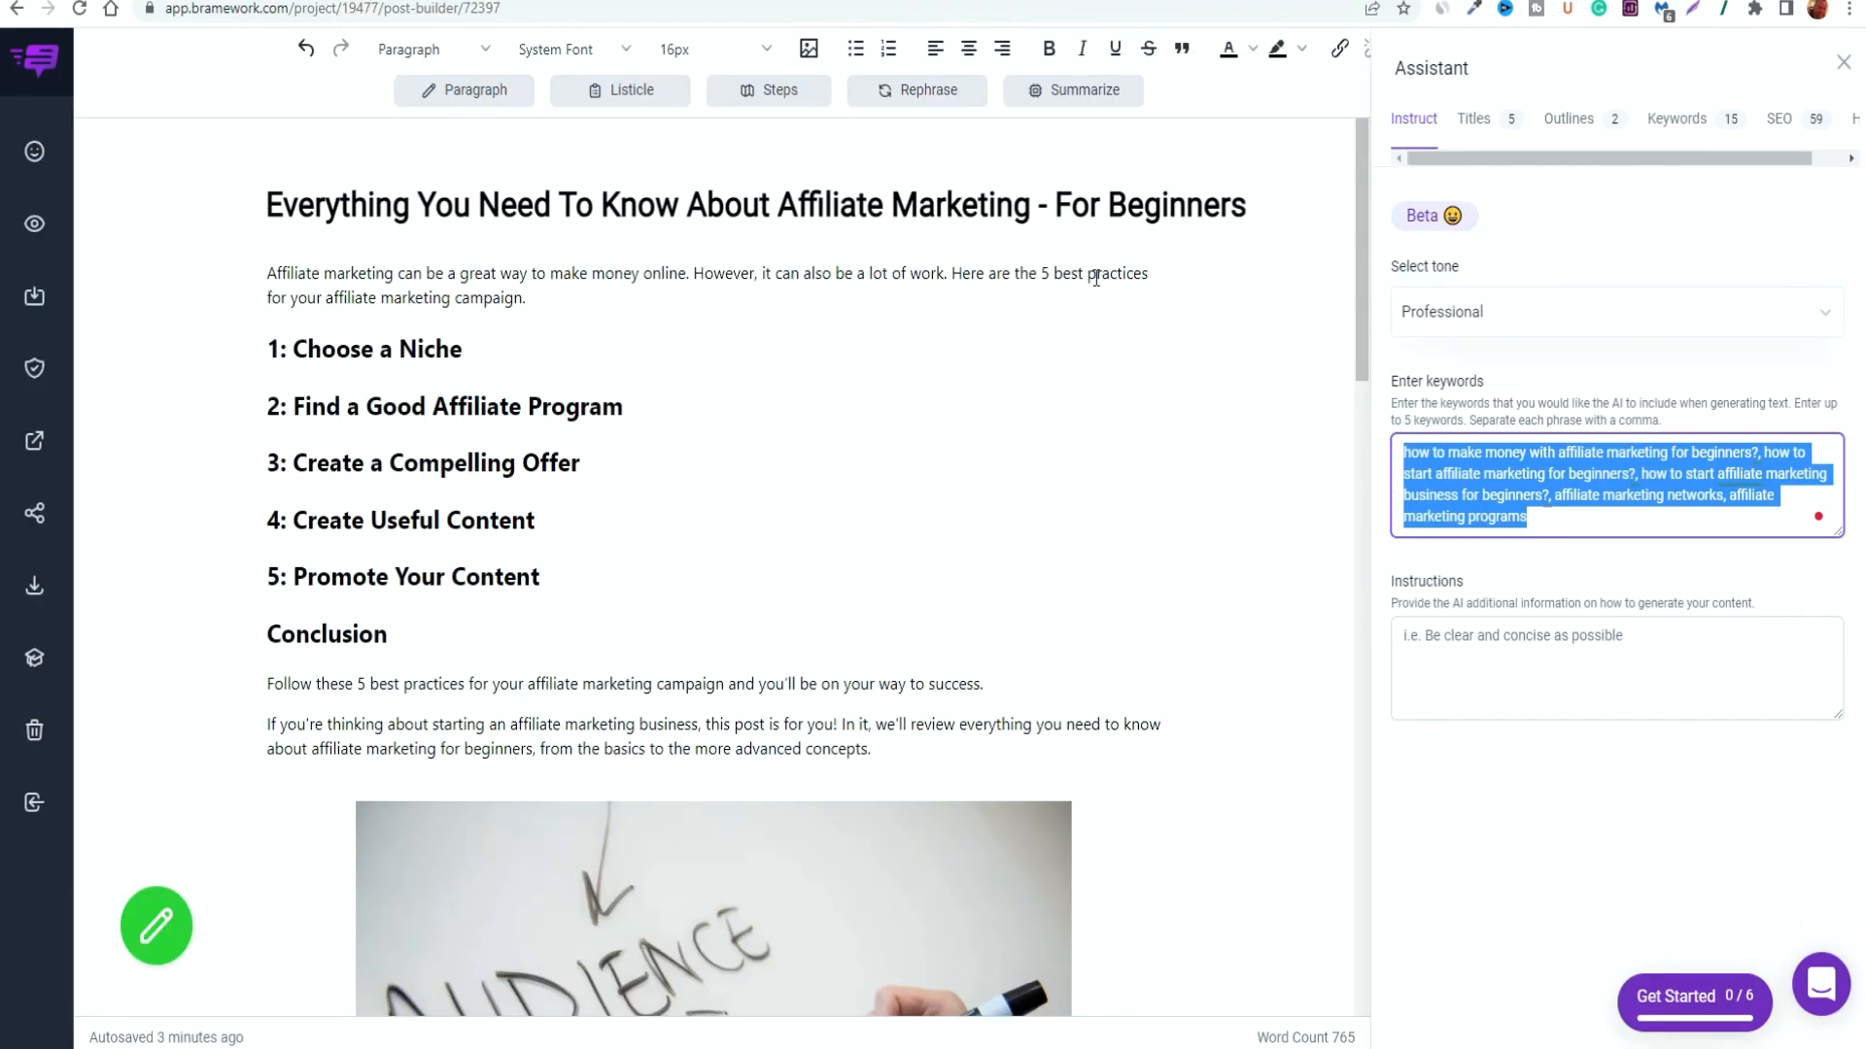
# Preview the post's header image, outline and first question sections, and exit to the Long-Form Writing Assistant posts list
pyautogui.click(27, 234)
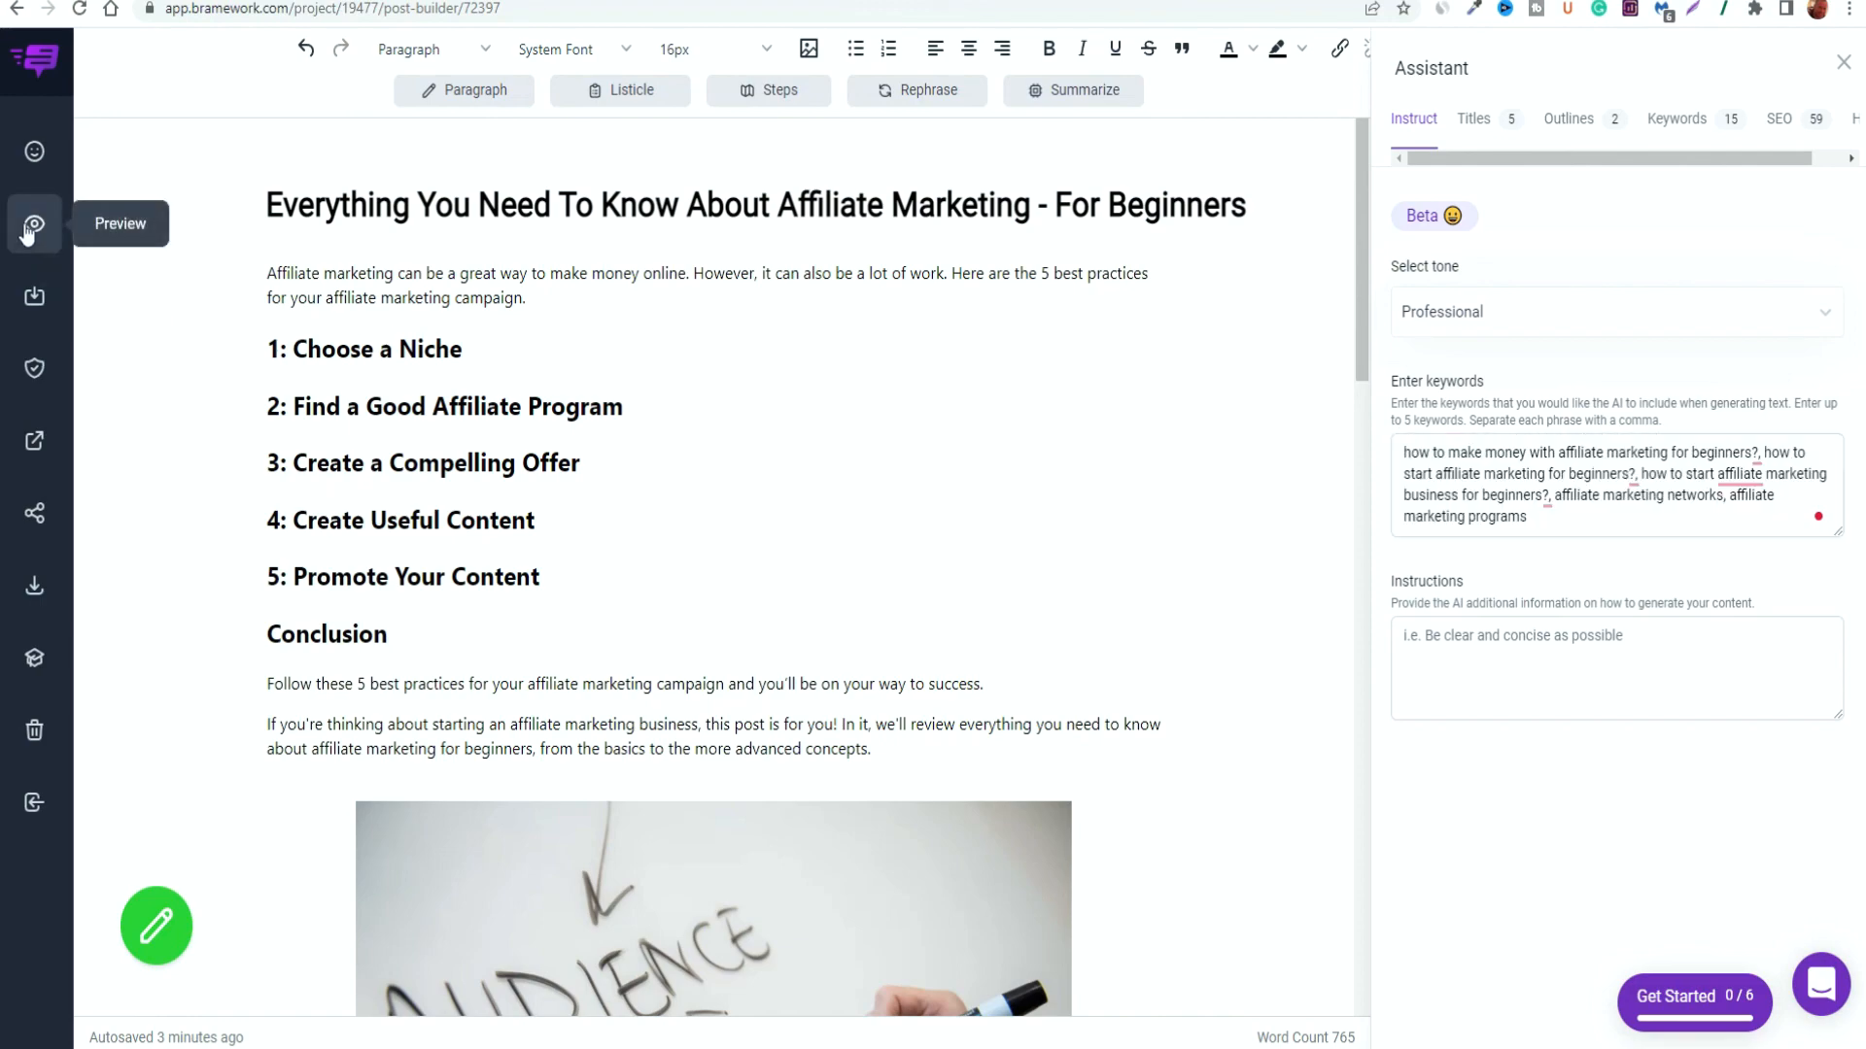
pyautogui.scroll(-10, 748, 497)
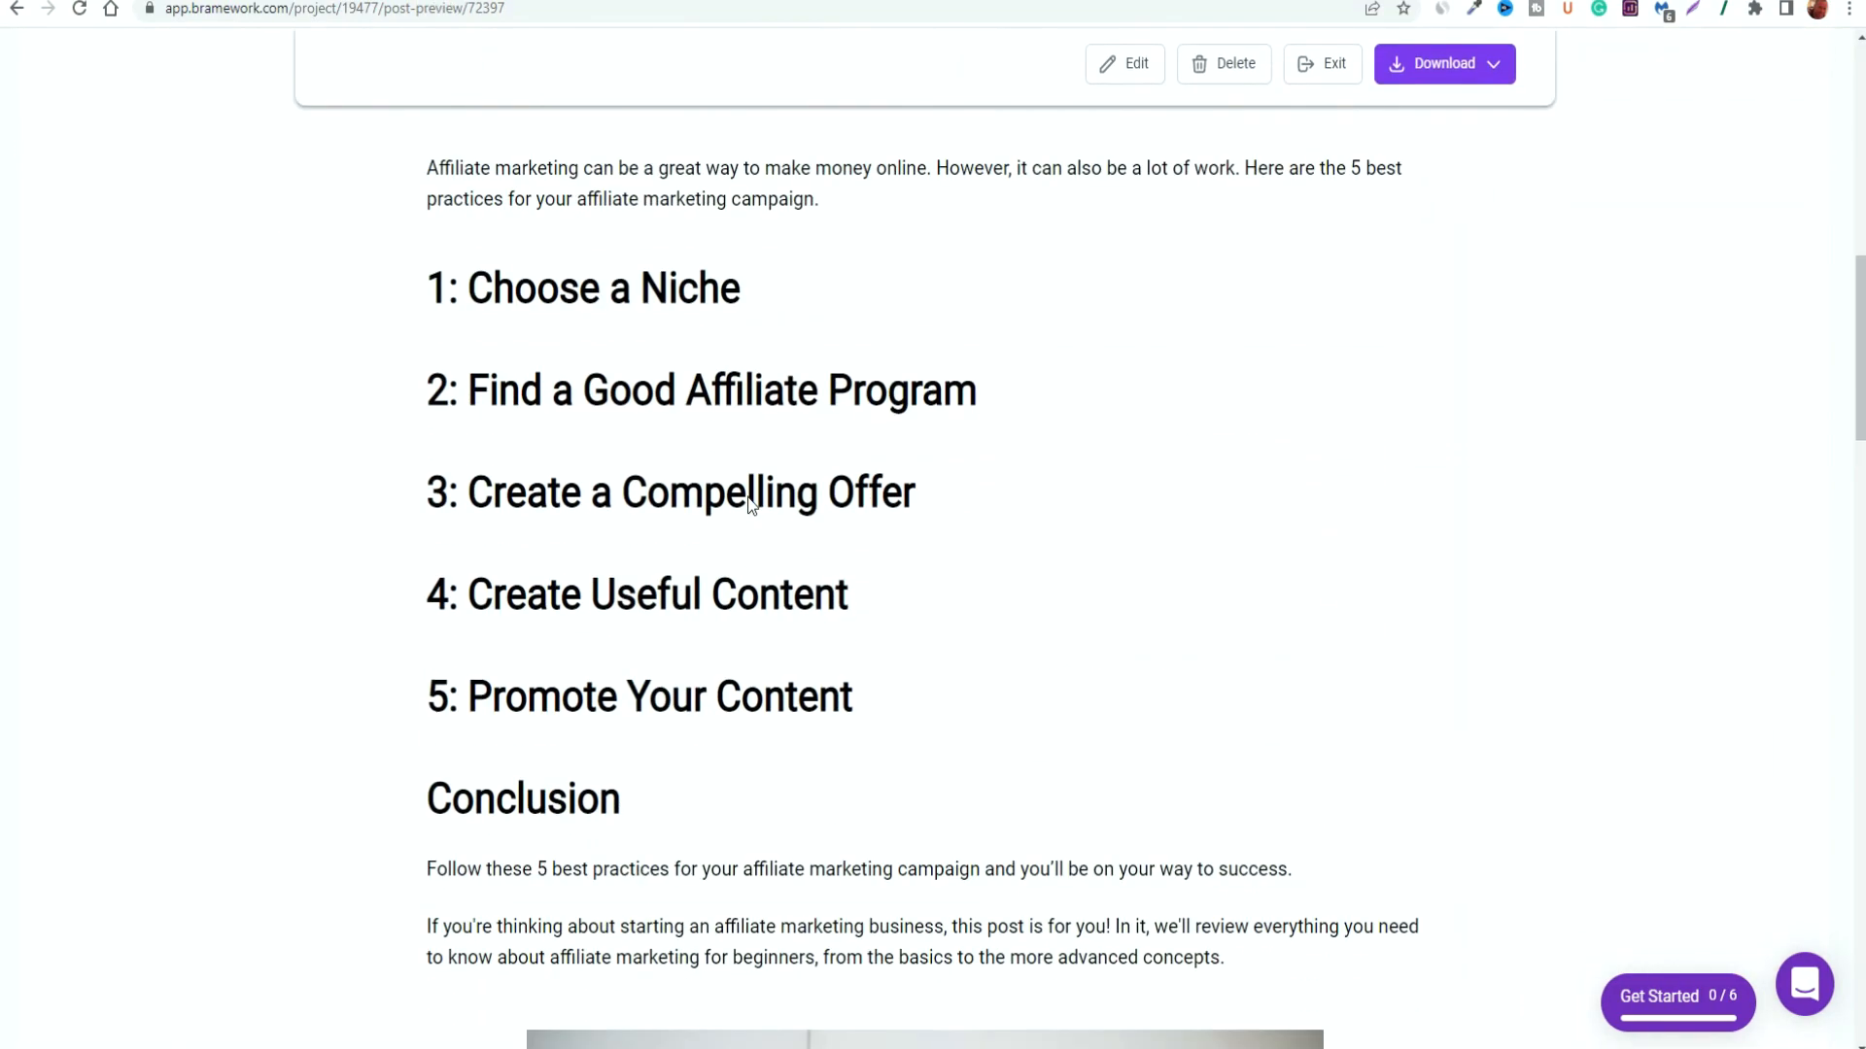
pyautogui.scroll(-10, 750, 502)
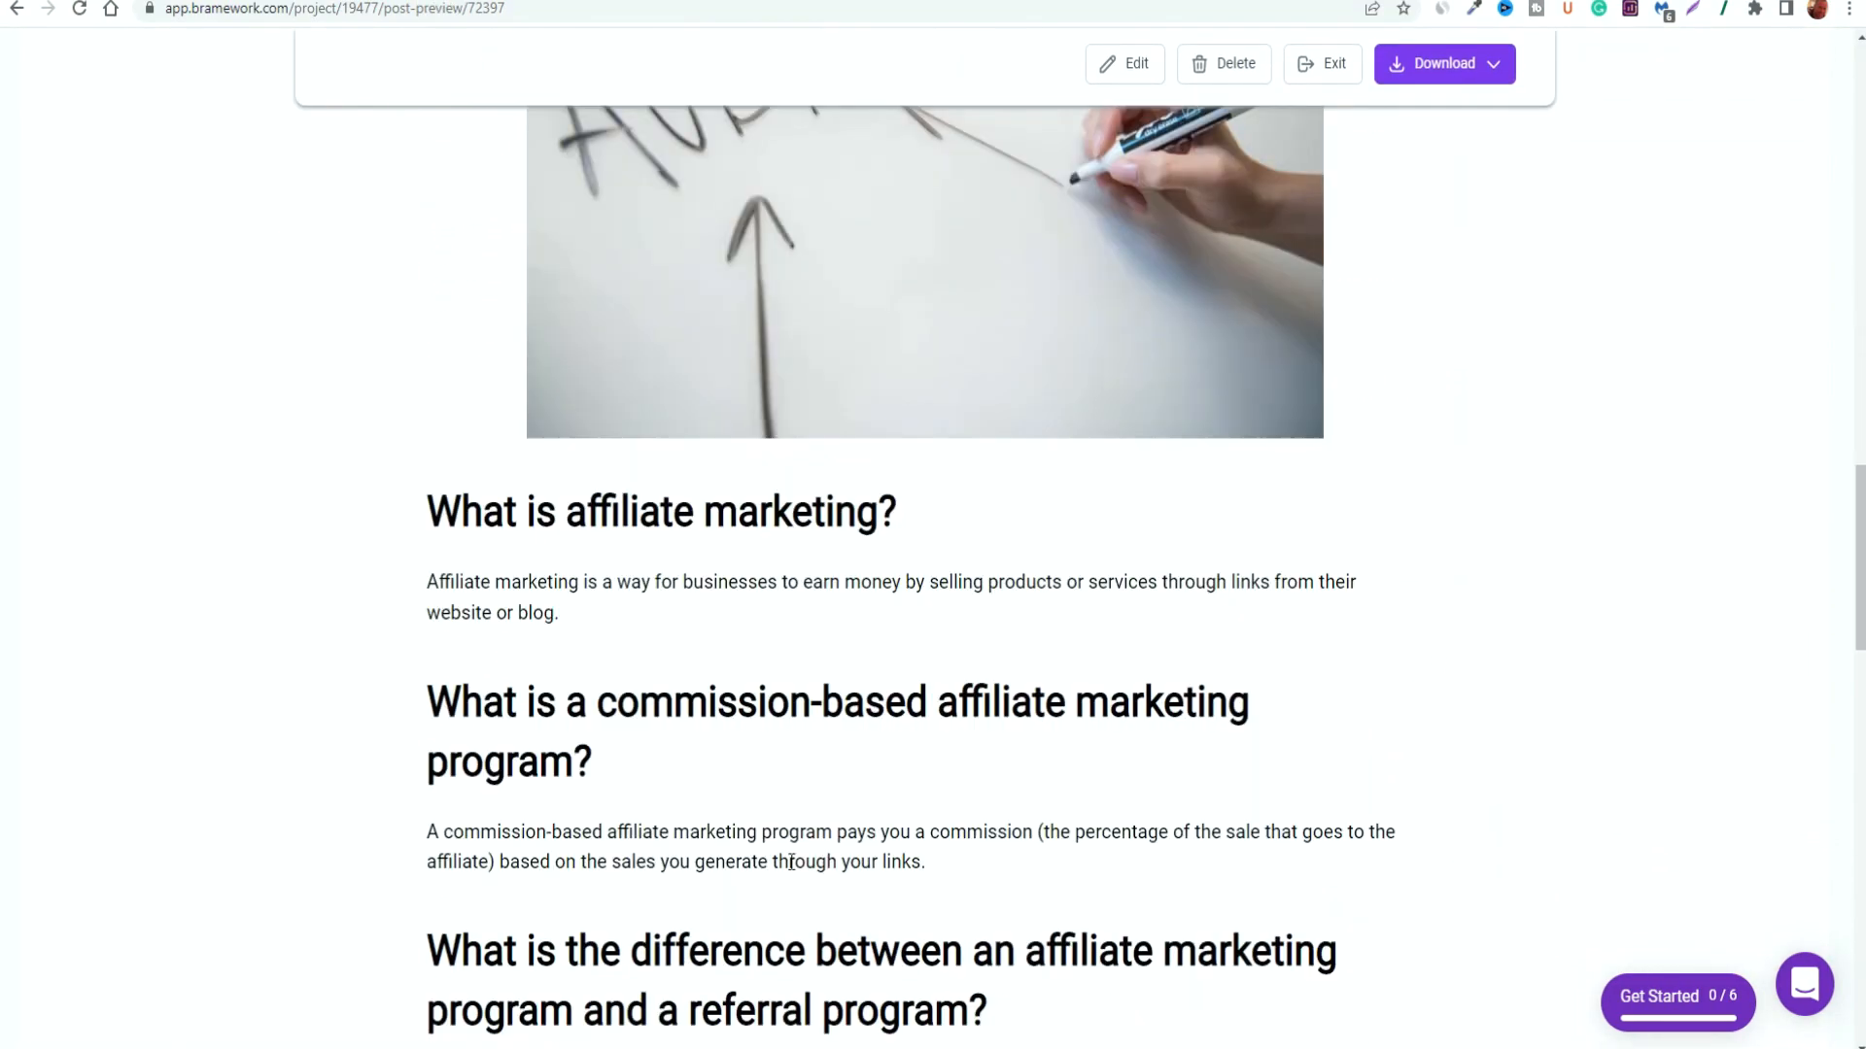
pyautogui.scroll(10, 791, 862)
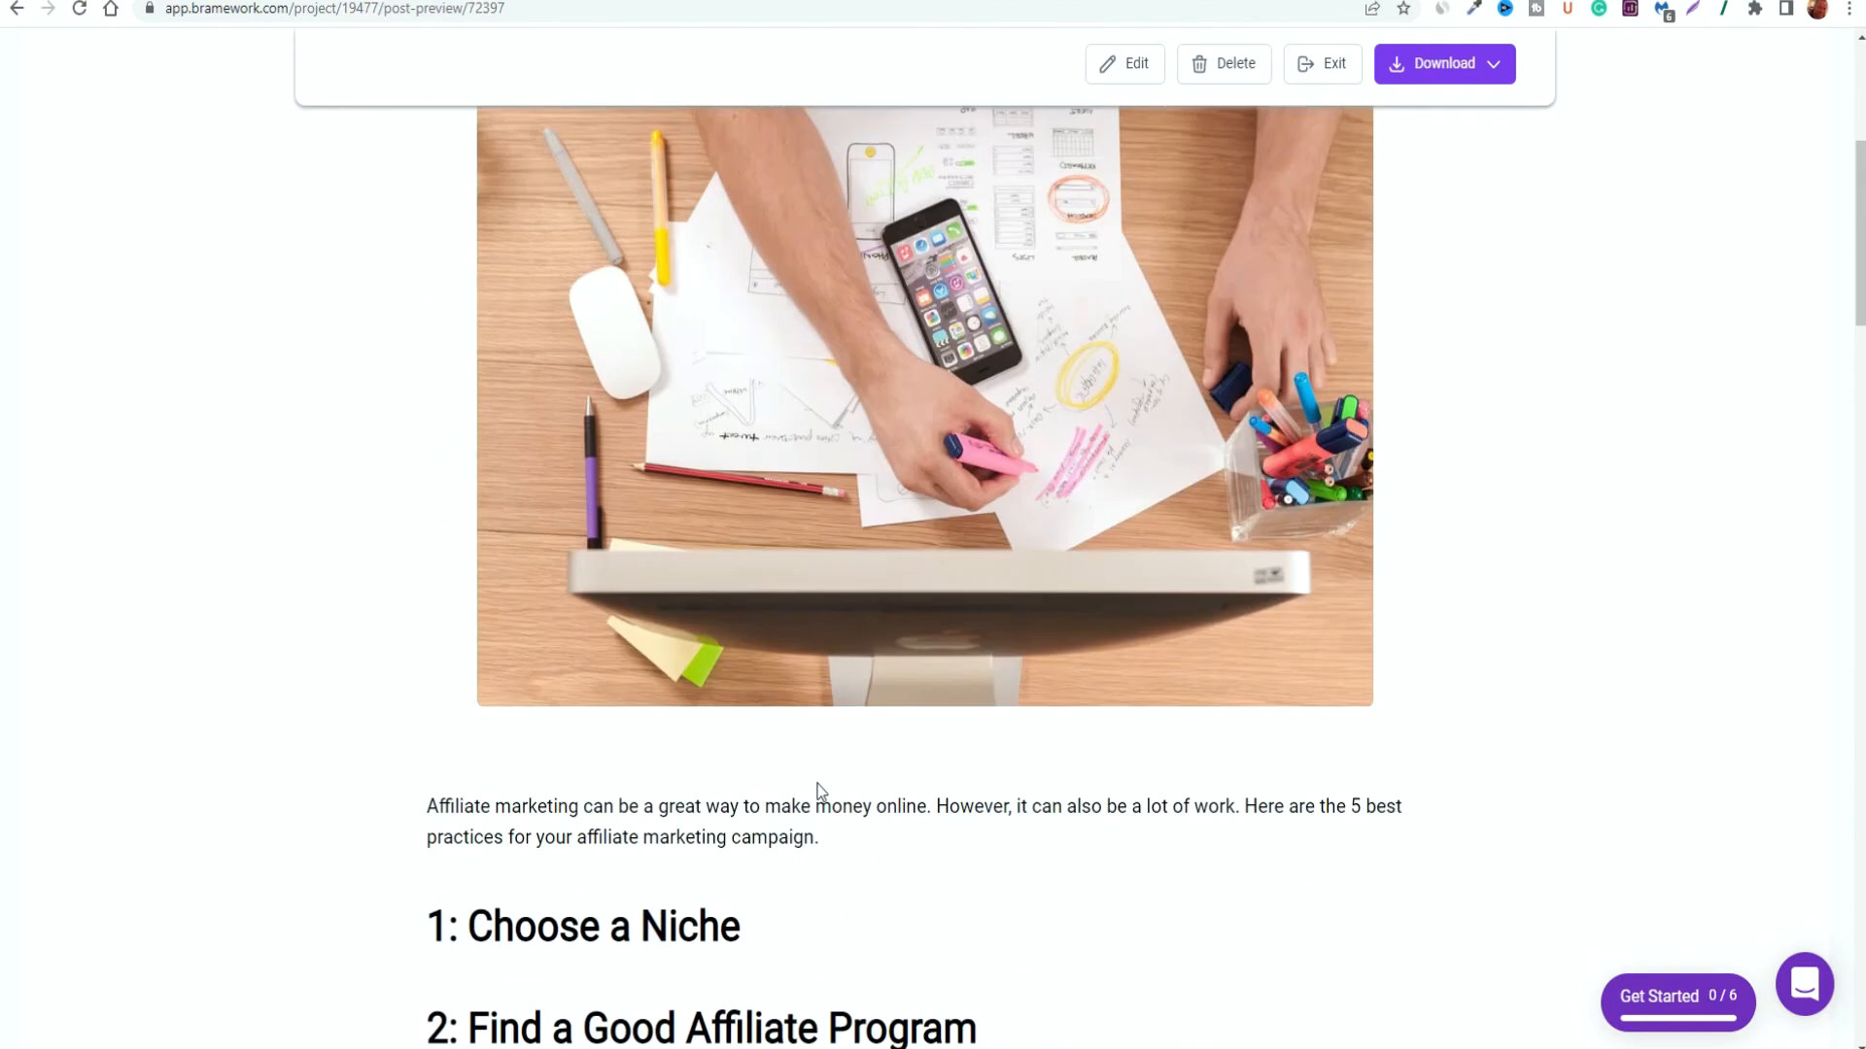
pyautogui.scroll(5, 1094, 754)
pyautogui.scroll(-4, 1094, 754)
pyautogui.click(1302, 66)
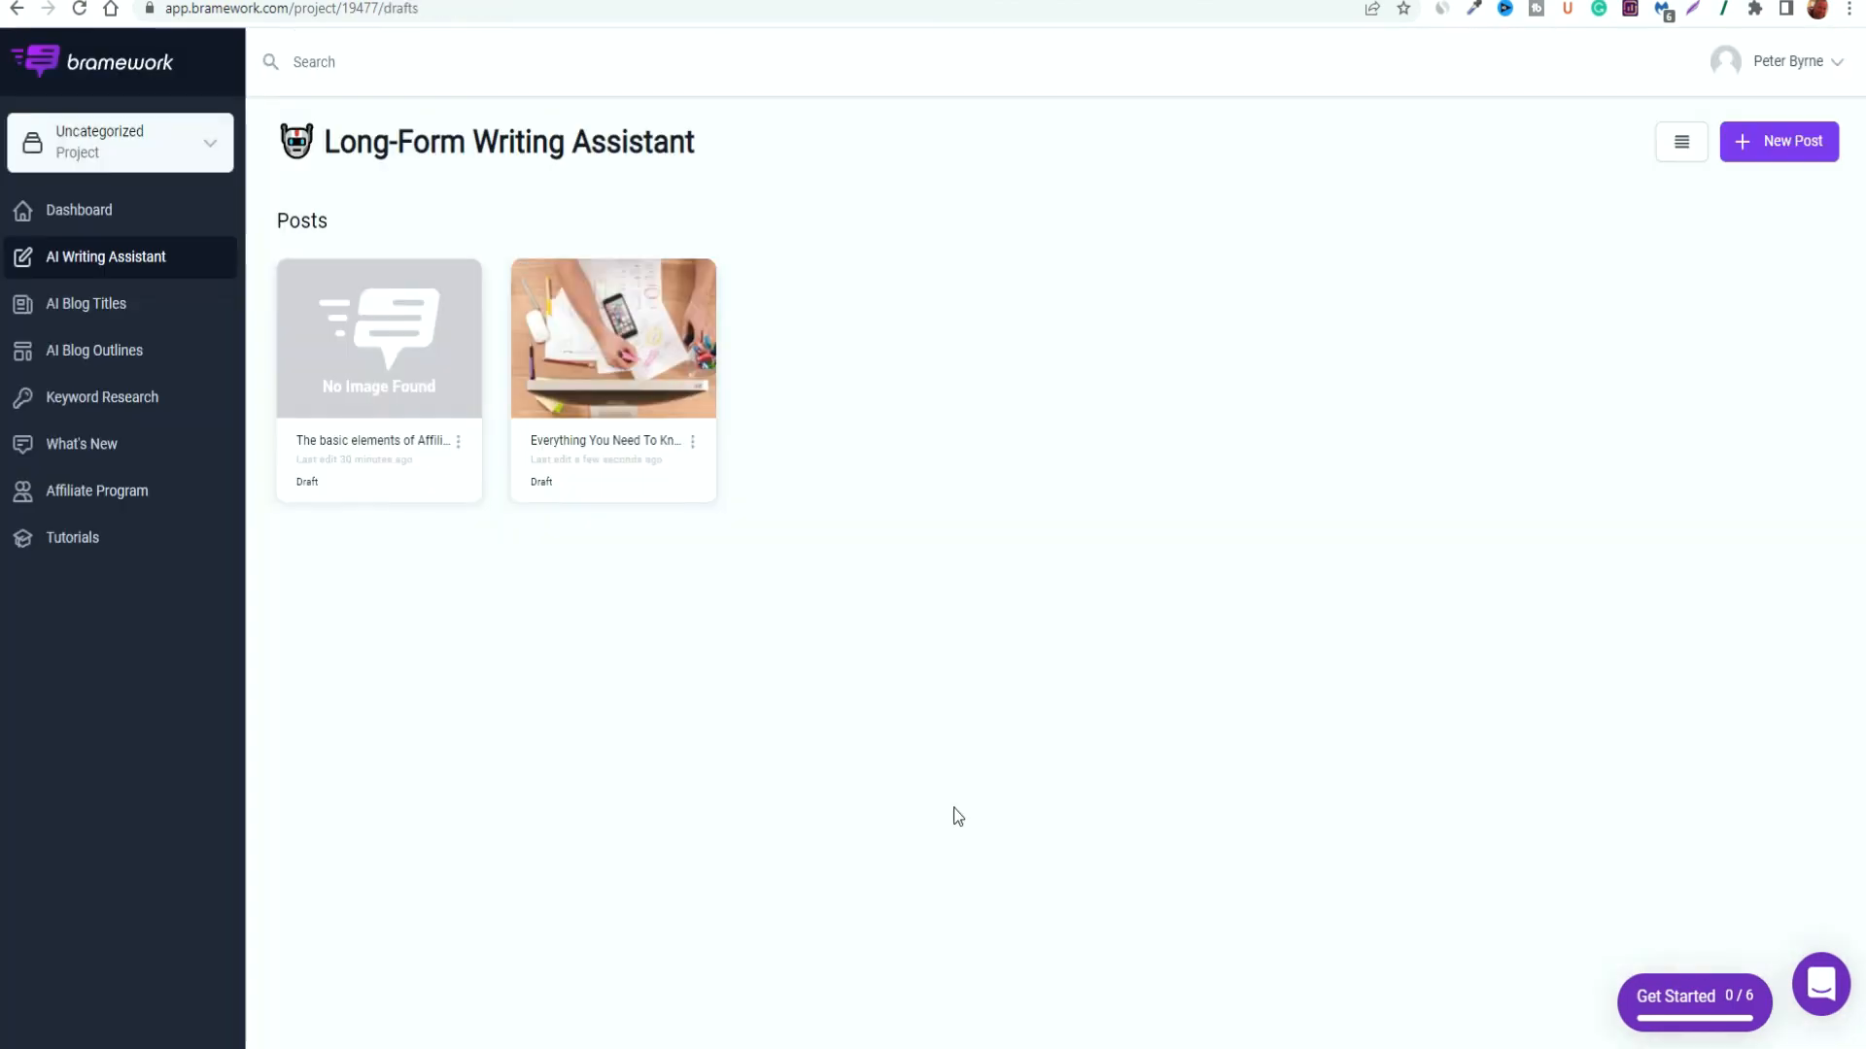